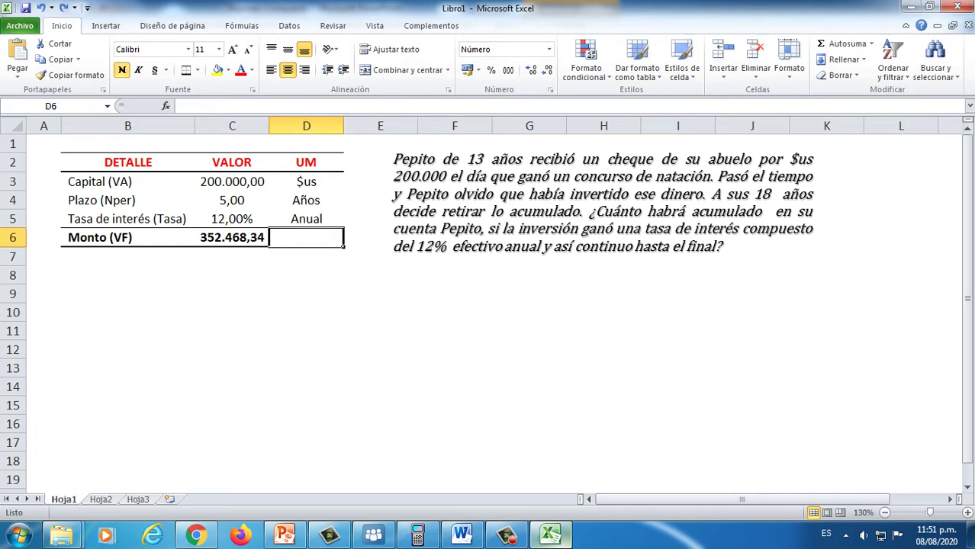
Enter $us as the unit for Monto (VF), and in PowerPoint remove the bullet from the vehicle dealership example on slide 8
key("ctrl+y")
left_click(285, 535)
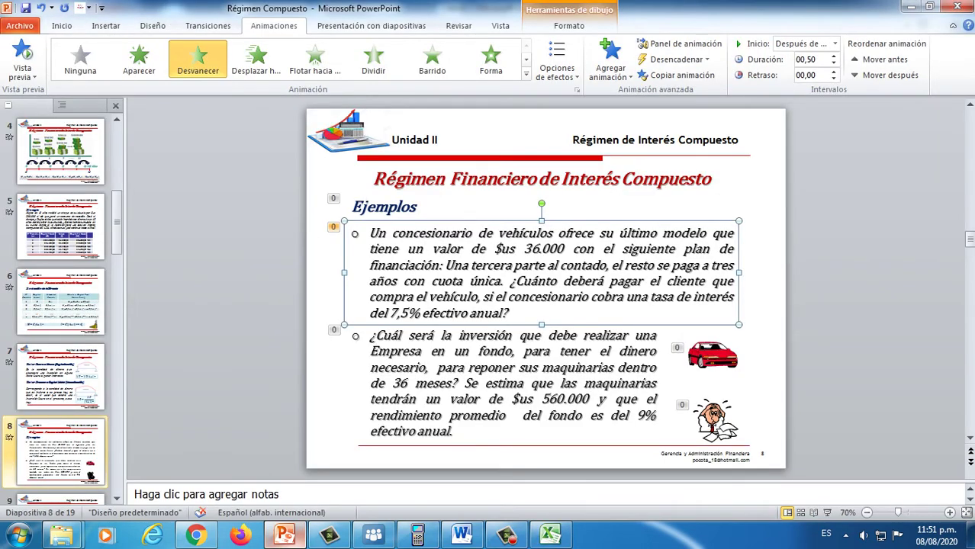
left_click(369, 234)
key("BackSpace")
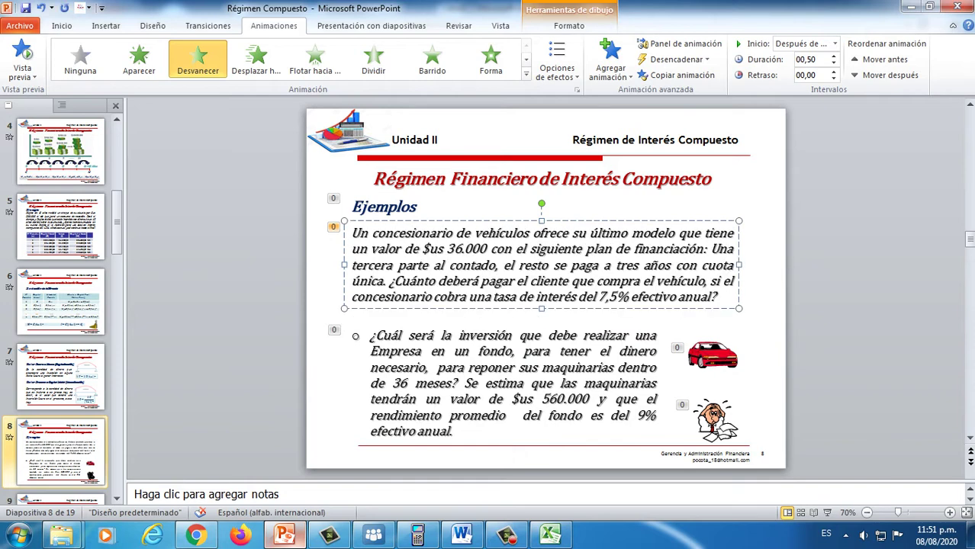
Copy the vehicle dealership text box from the slide and paste it into the Excel sheet at cell E8
left_click_drag(719, 297, 351, 233)
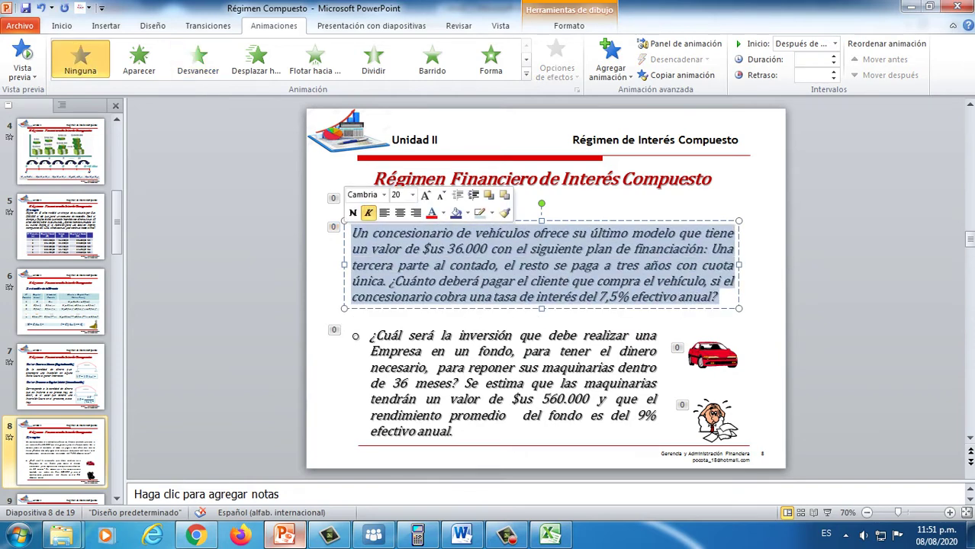
left_click(197, 57)
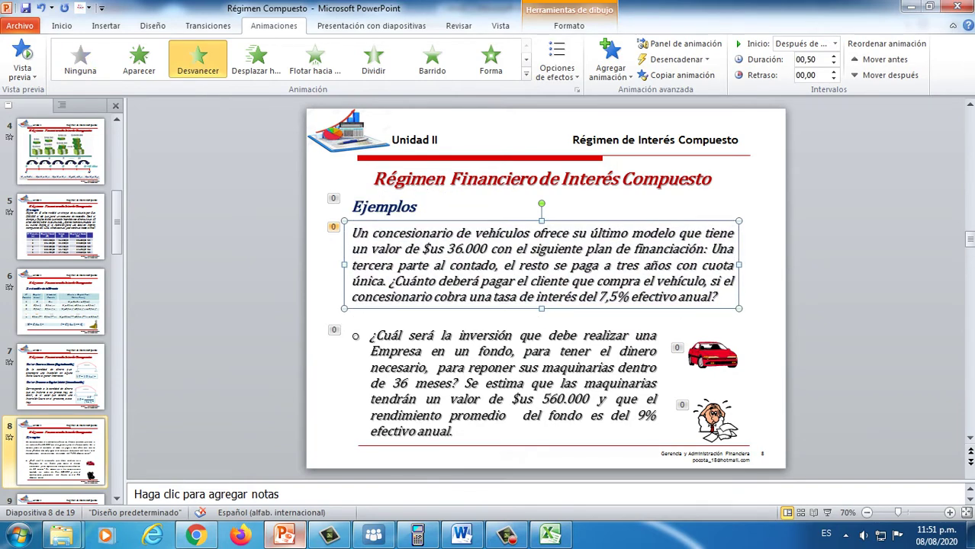
left_click(550, 536)
left_click(380, 275)
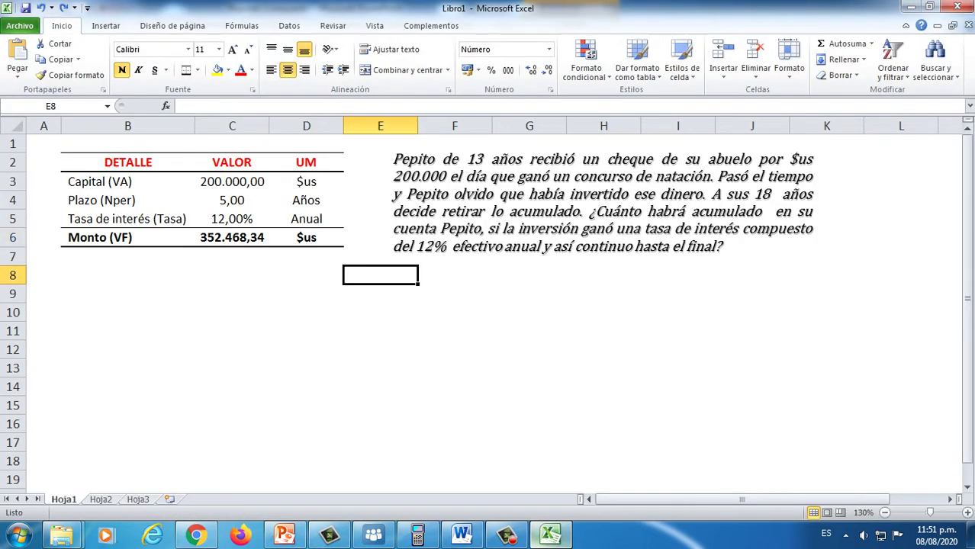
key("ctrl+v")
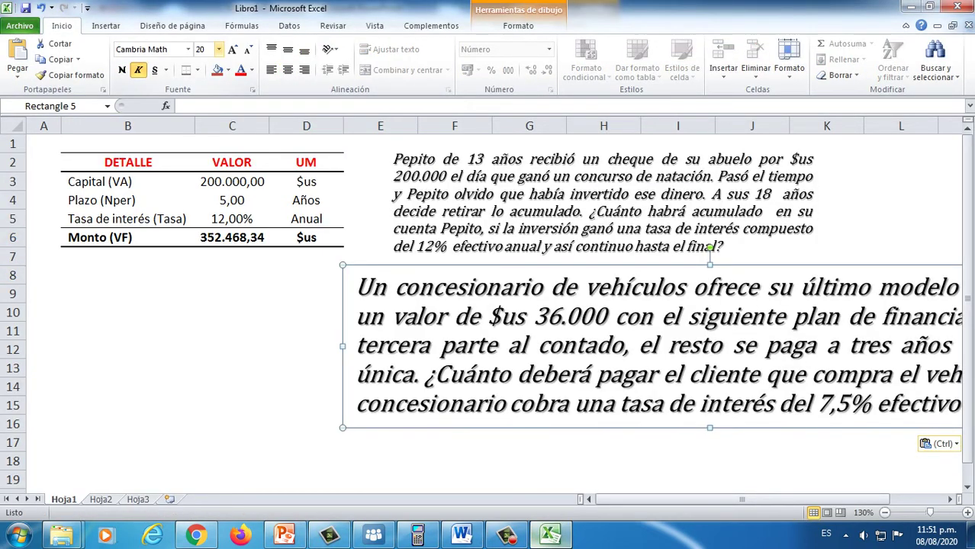
Set the pasted dealership text to font size 12 and narrow its box to fit under the Pepito problem
left_click(219, 49)
left_click(206, 120)
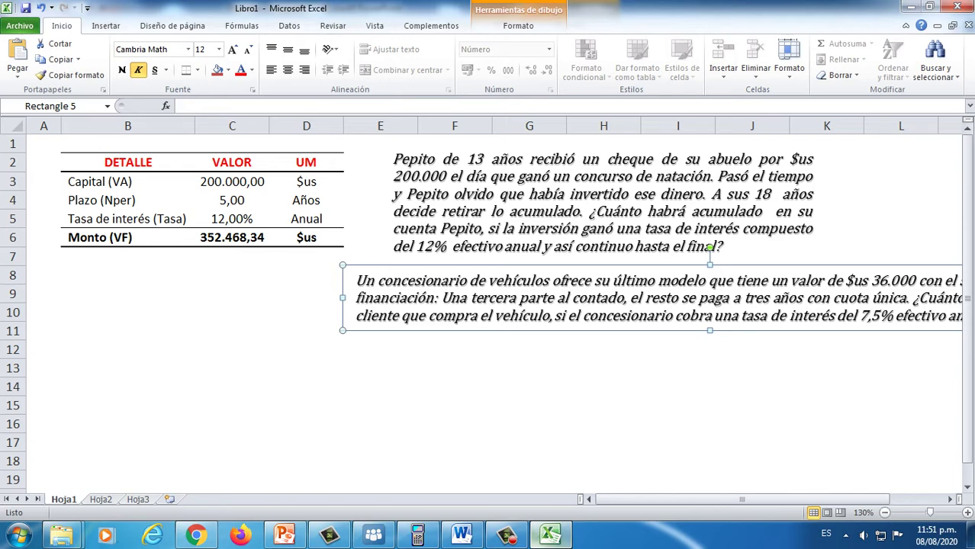
left_click_drag(343, 297, 394, 291)
left_click_drag(930, 315, 827, 315)
Widen the Pepito problem box and the dealership problem box so both extend into column L
left_click(759, 194)
left_click_drag(823, 203, 885, 203)
left_click(730, 297)
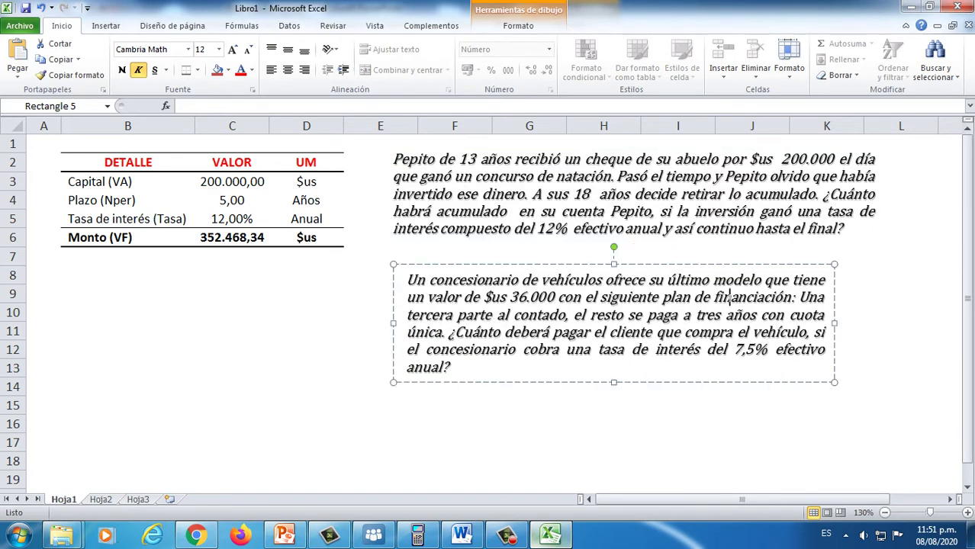
left_click_drag(835, 324, 892, 324)
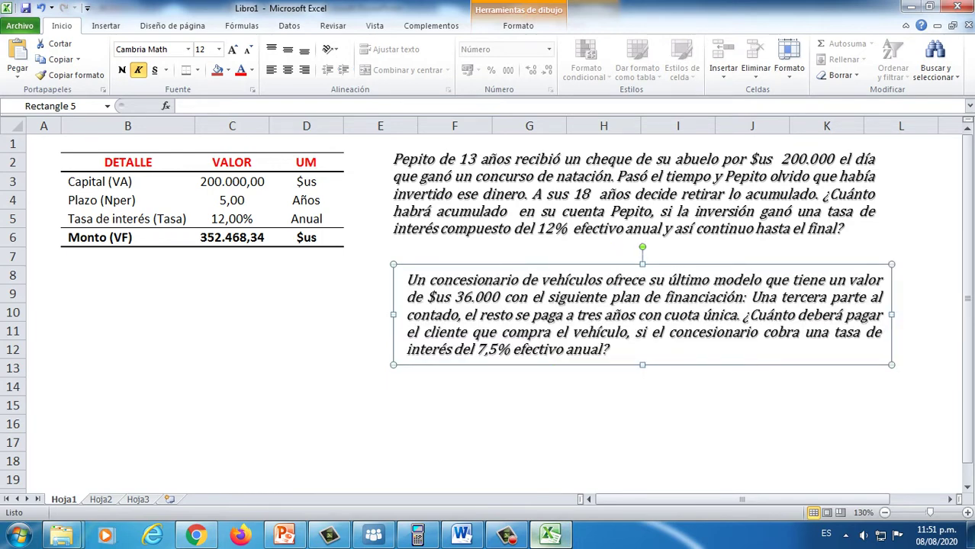
Copy the DETALLE, VALOR and UM header row from B2:D2 to row 8, starting at B8
left_click_drag(128, 162, 306, 163)
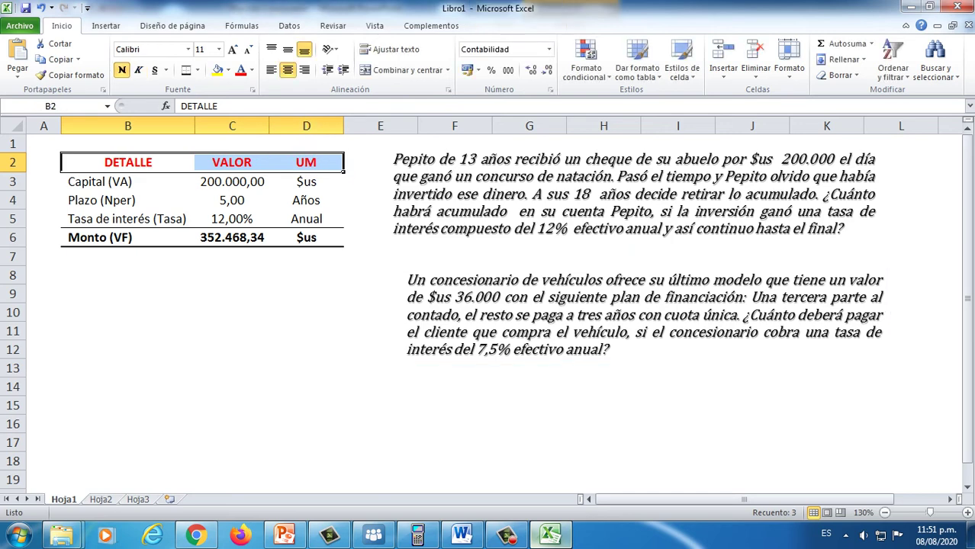
key("ctrl+c")
left_click(127, 276)
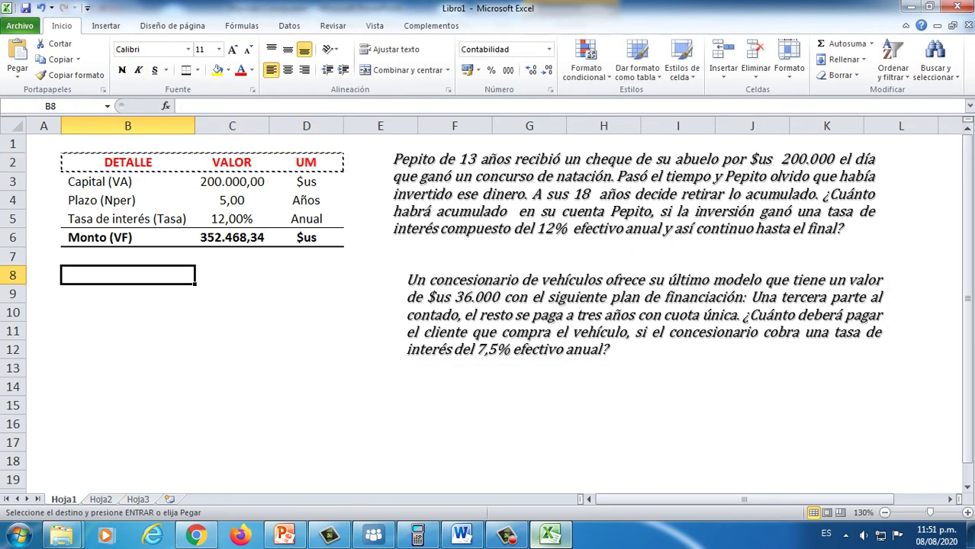
key("ctrl+v")
Fill row 9 with the label "Valor del vehículo", the value 36000 and the unit $us
left_click(128, 332)
left_click(128, 295)
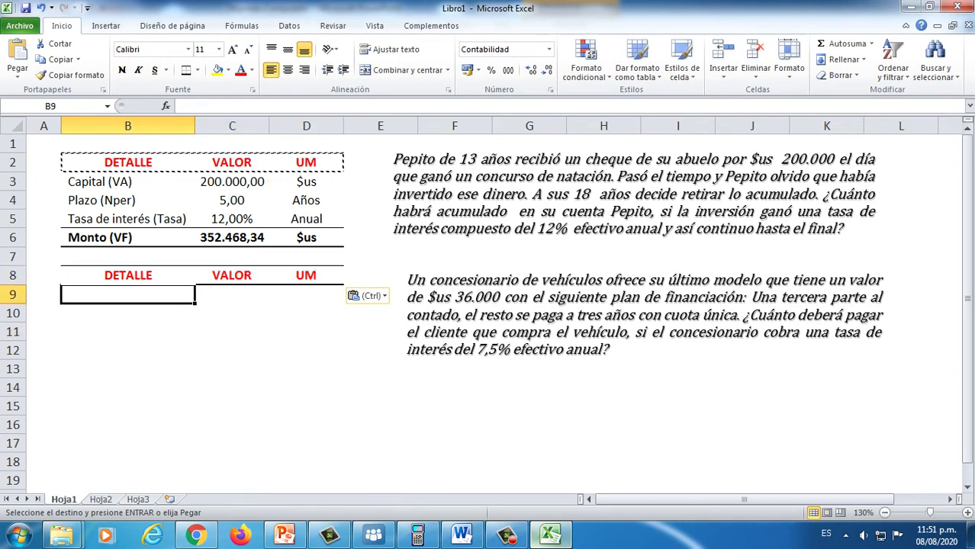
type("V")
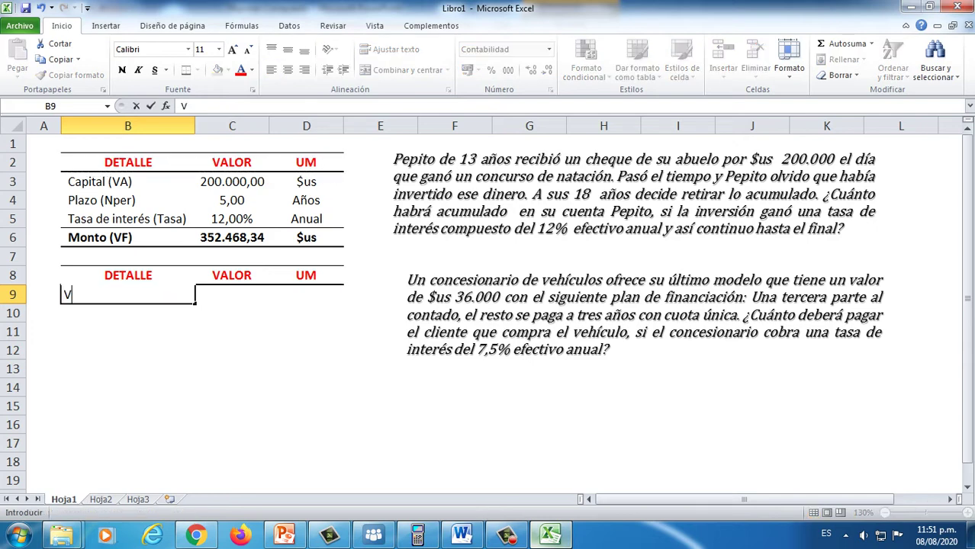
type("alor del ve")
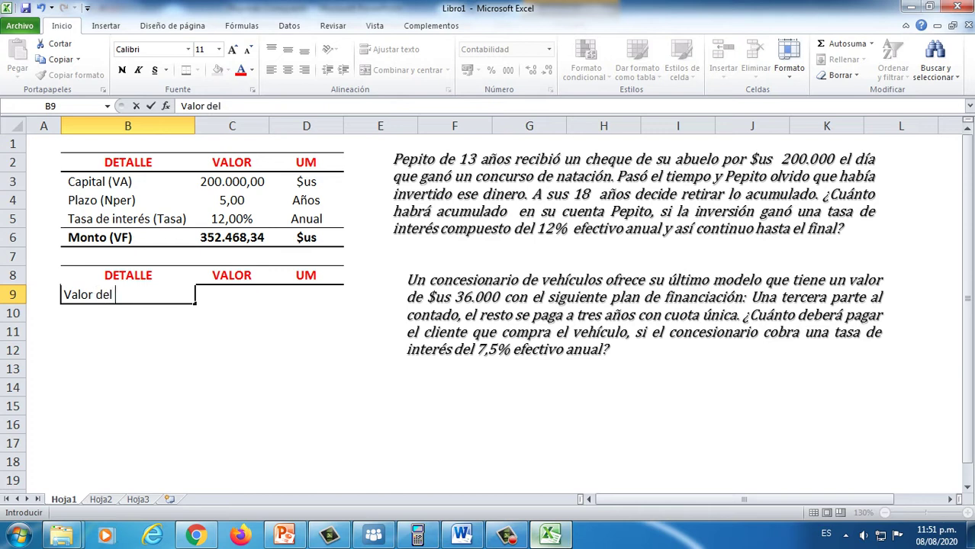
key("BackSpace")
type("ehículo")
left_click(232, 295)
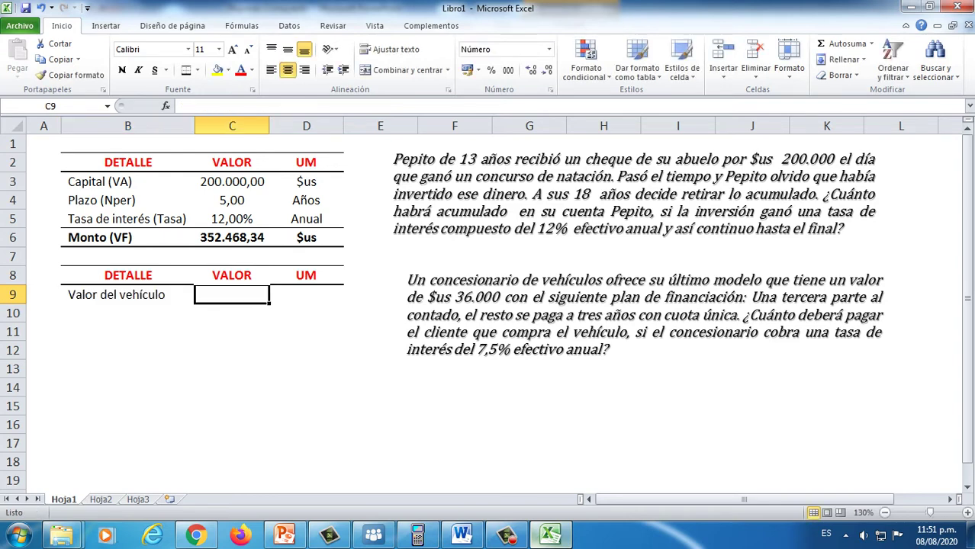
type("36.000")
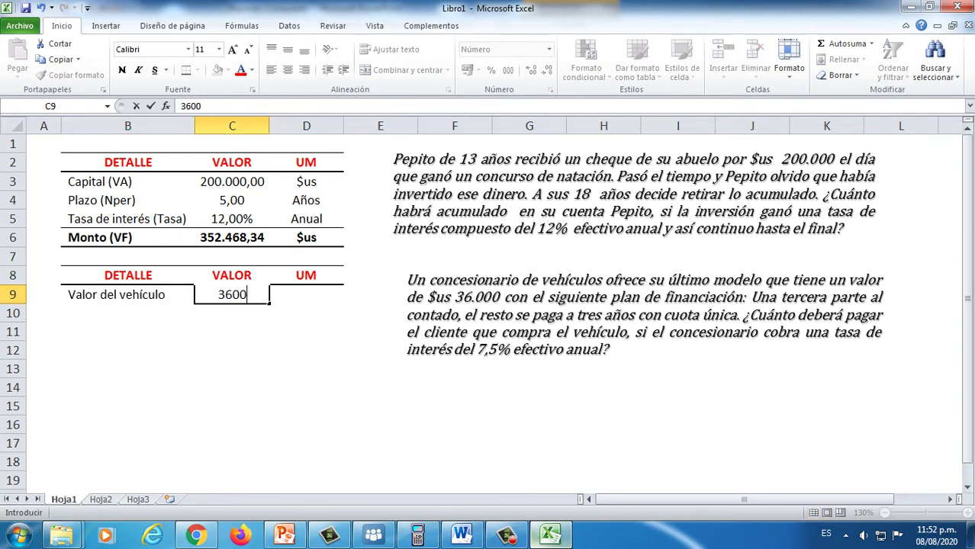
key("Tab")
type("$us")
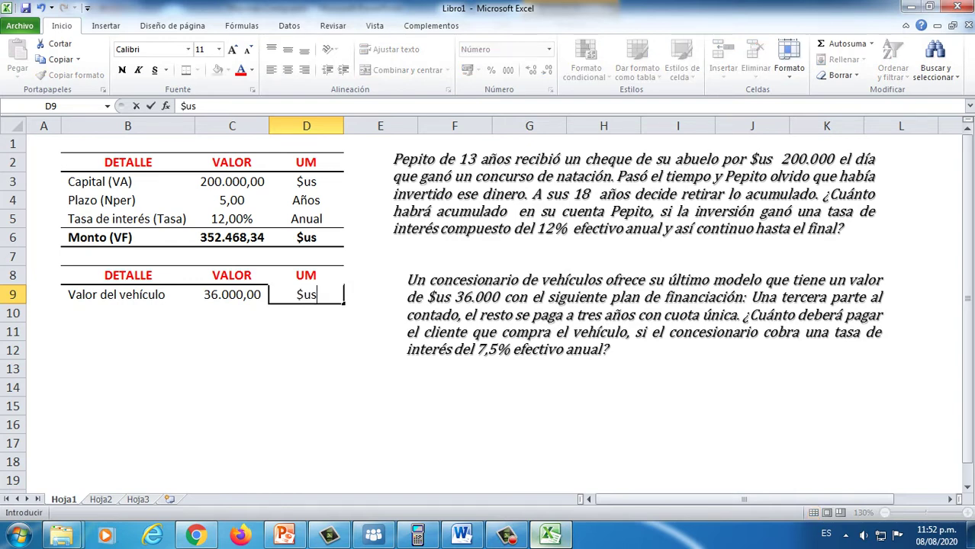
key("Return")
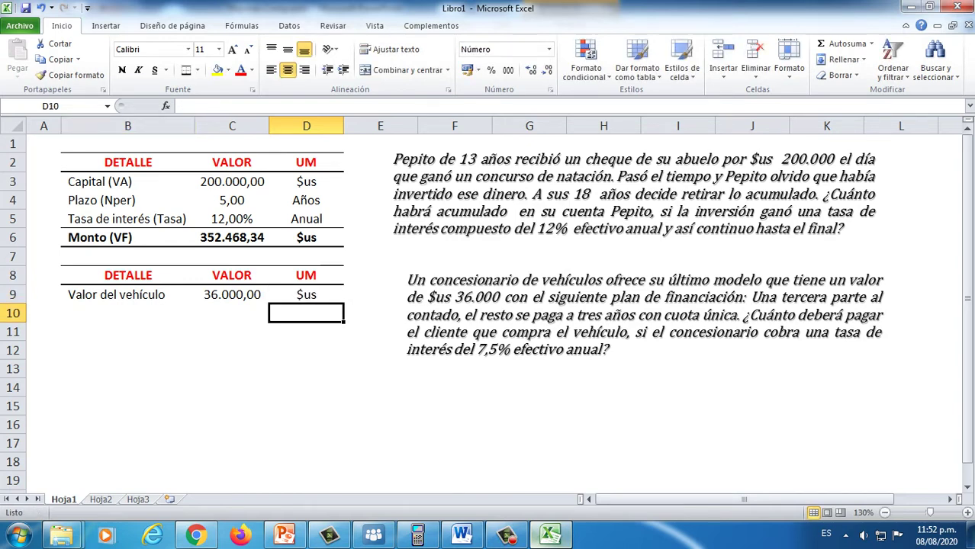
Enter "Pago al contado" in B10 and the formula =1/3 as its value in C10
double_click(194, 126)
left_click(127, 314)
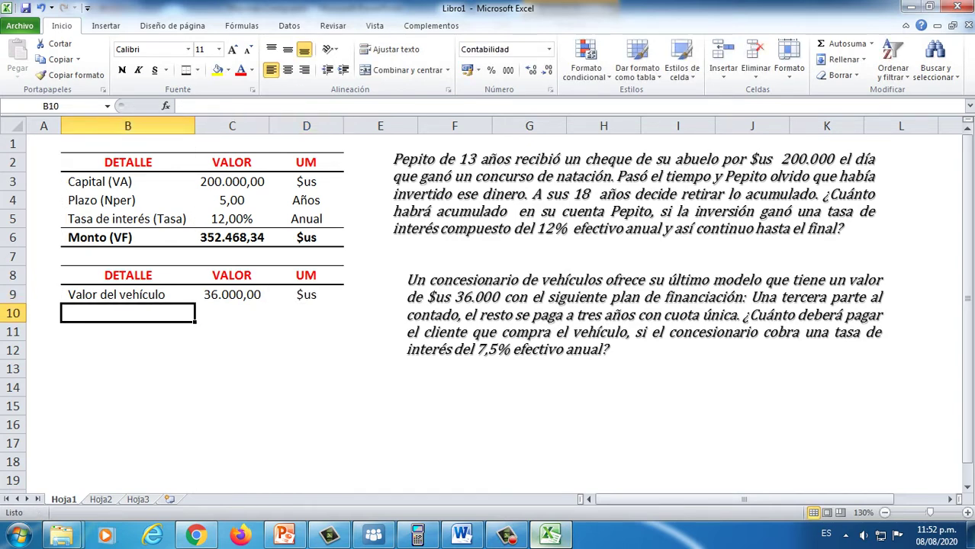
type("Pago l")
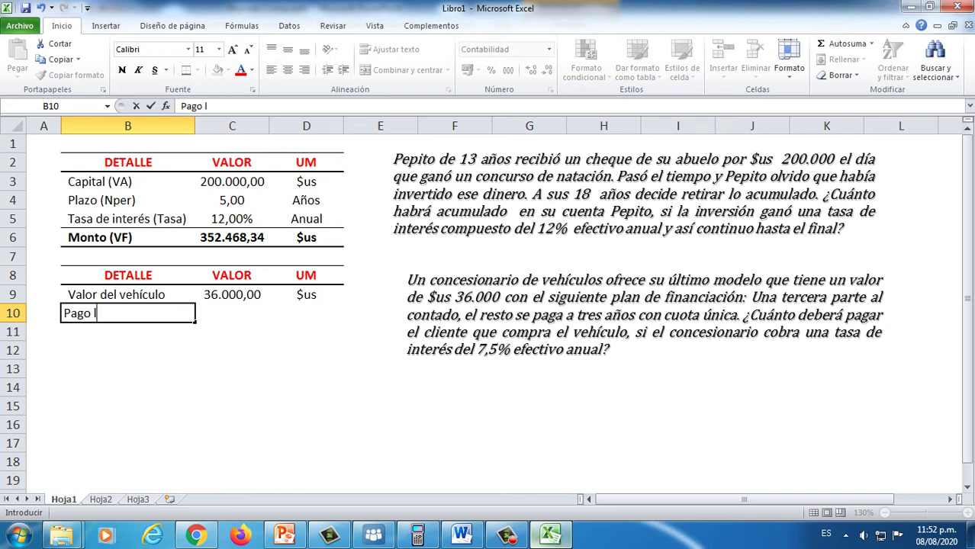
key("BackSpace")
type("al conta")
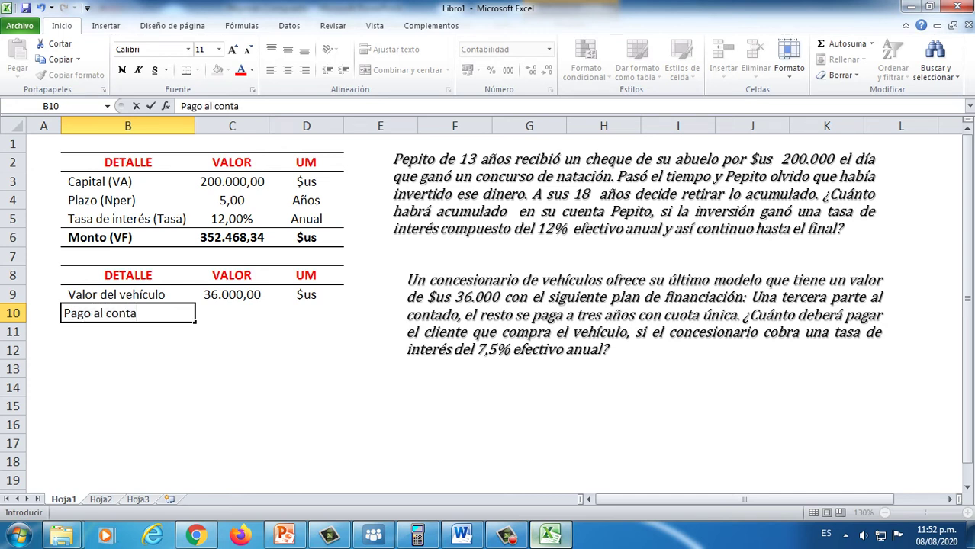
type("di")
key("BackSpace")
type("o")
key("Tab")
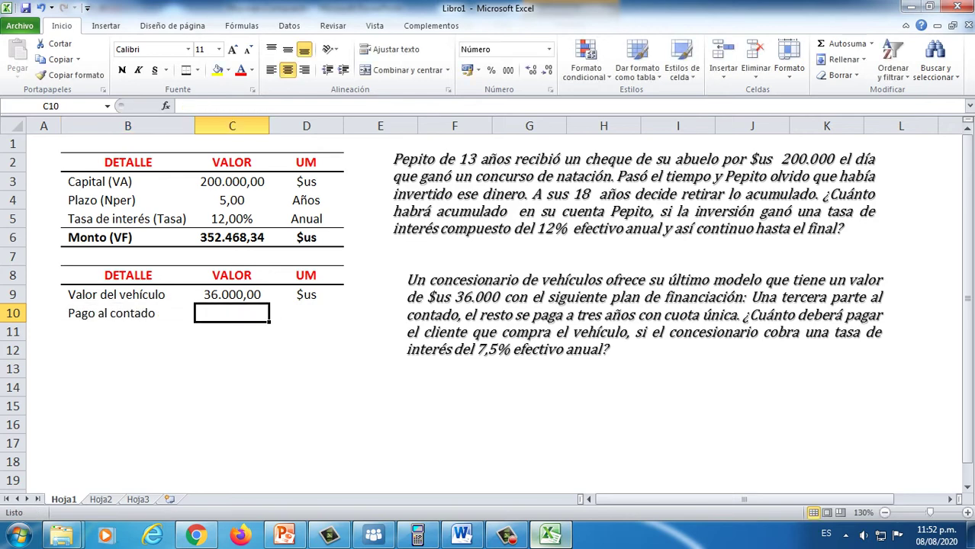
type("=1/3")
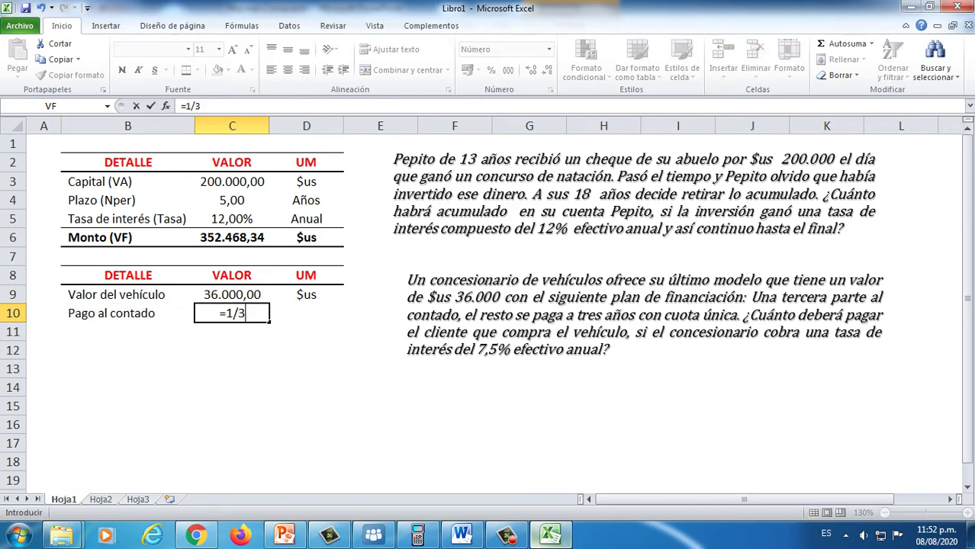
key("Return")
key("Up")
key("Right")
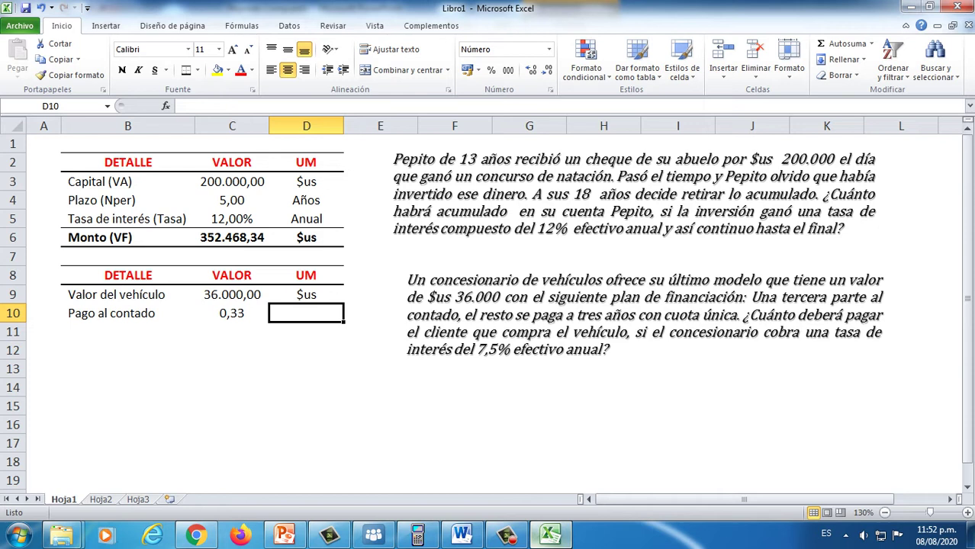
Fill row 11 with the label "Plazo", the value 3 and the unit "Años"
key("Left")
key("Down")
key("Left")
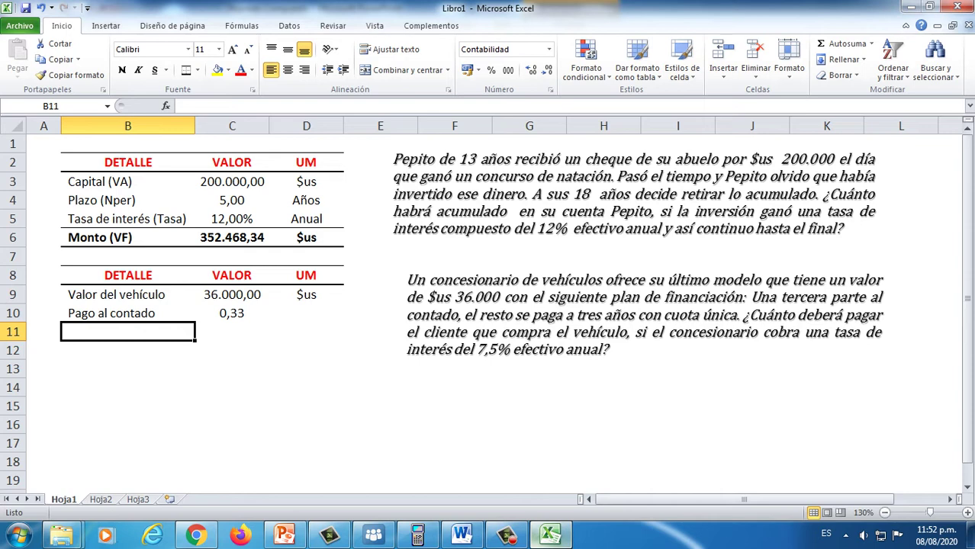
type("pLAZO")
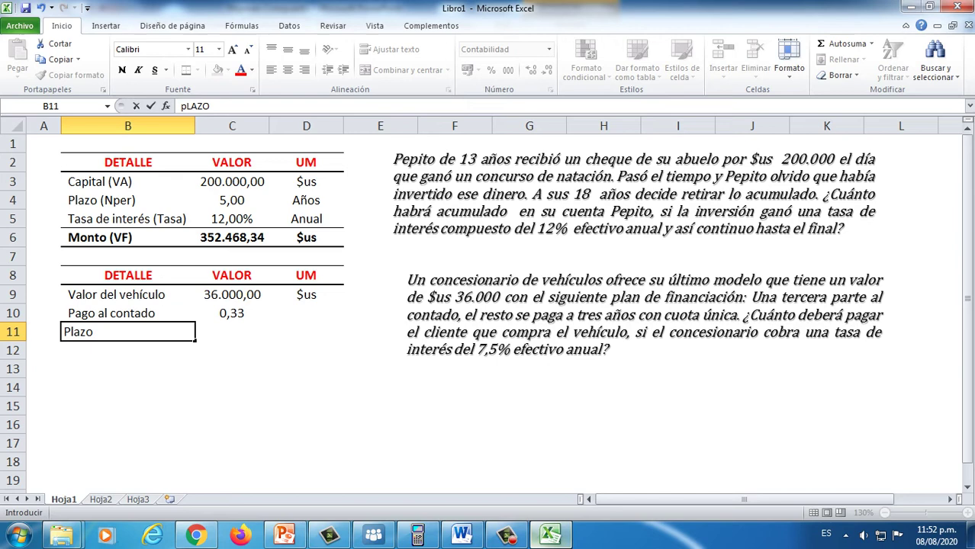
key("Tab")
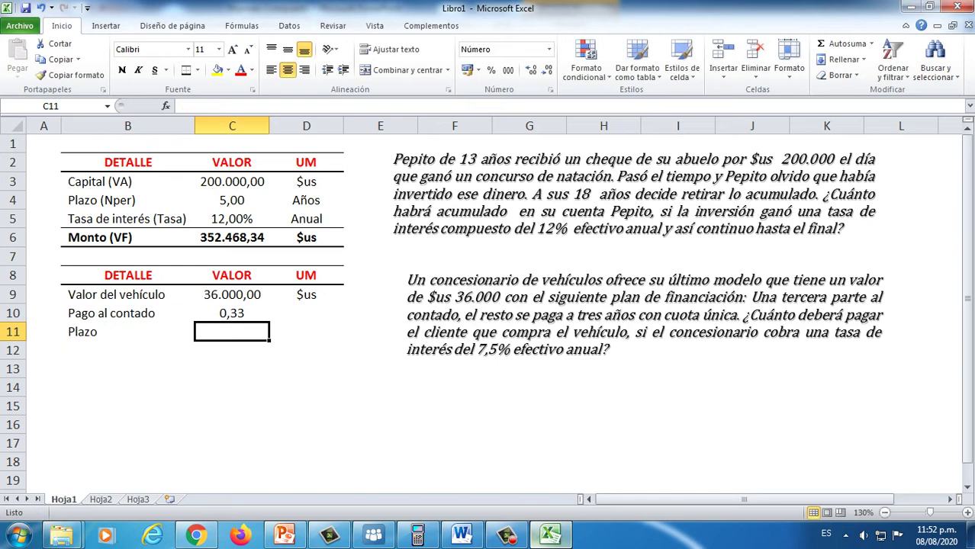
type("3")
key("Tab")
type("Años")
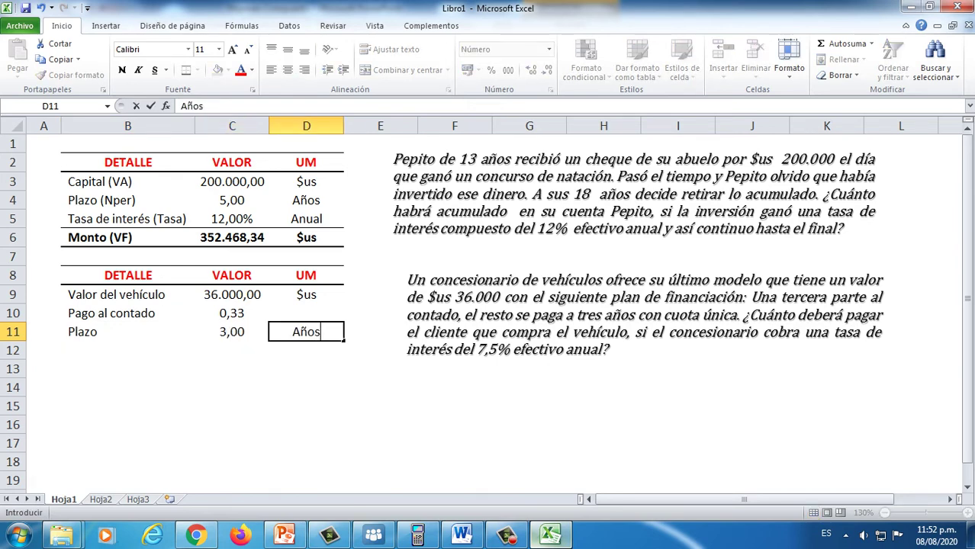
key("Return")
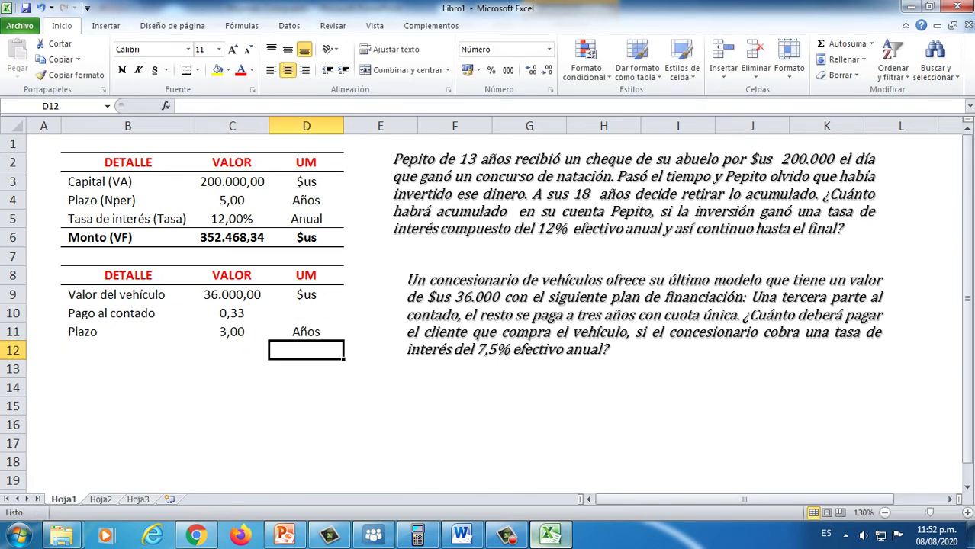
Fill row 12 with the label "Tasa de interés", the value 7,5% and the unit "Anual"
key("Left")
key("Left")
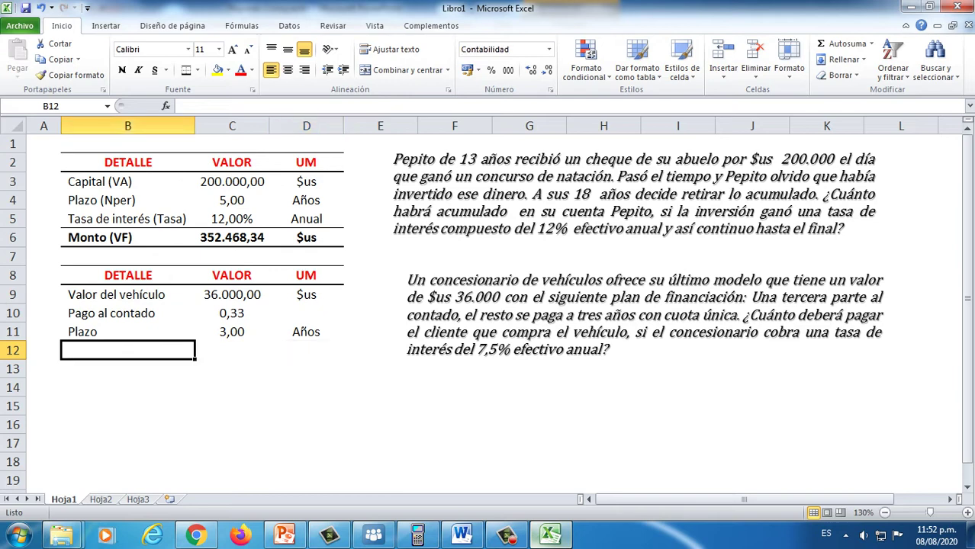
type("Tasa")
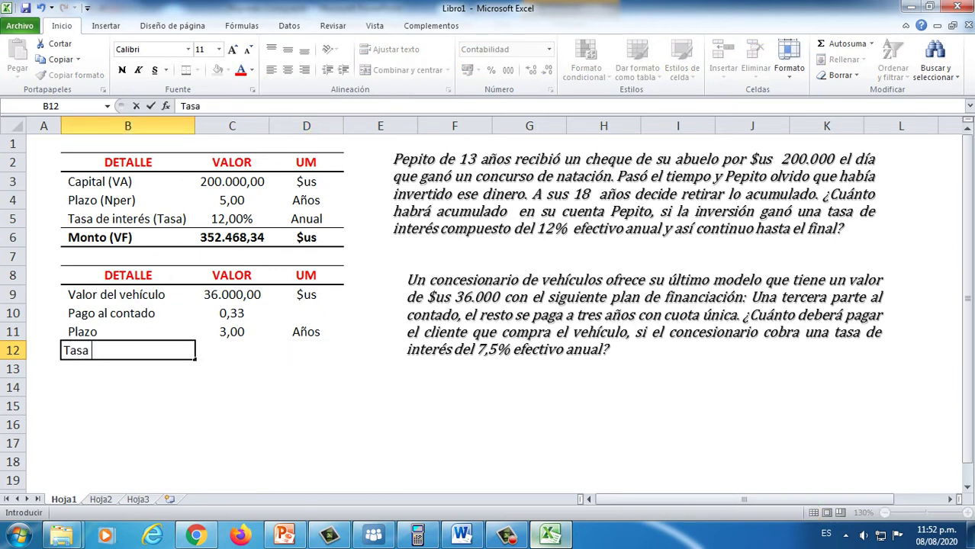
type(" de inter")
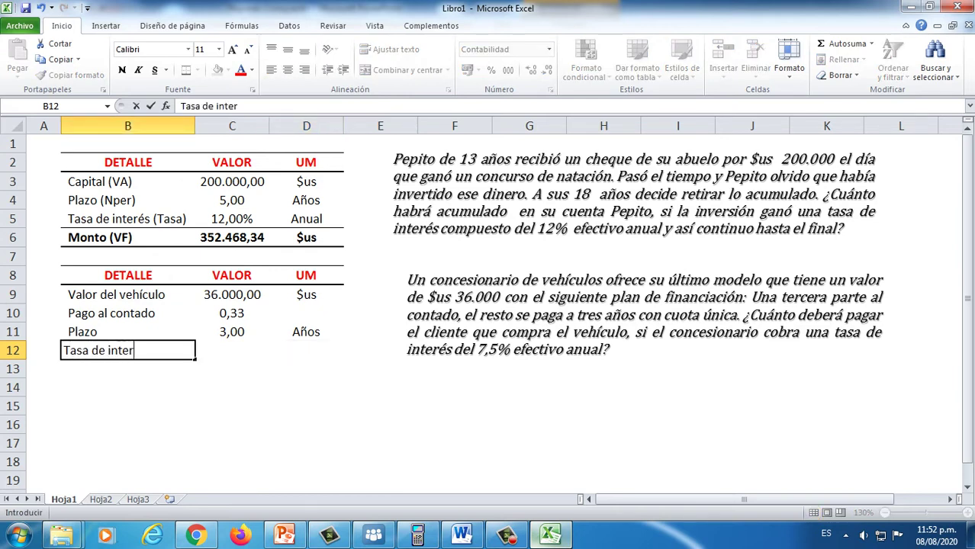
type("és")
key("Tab")
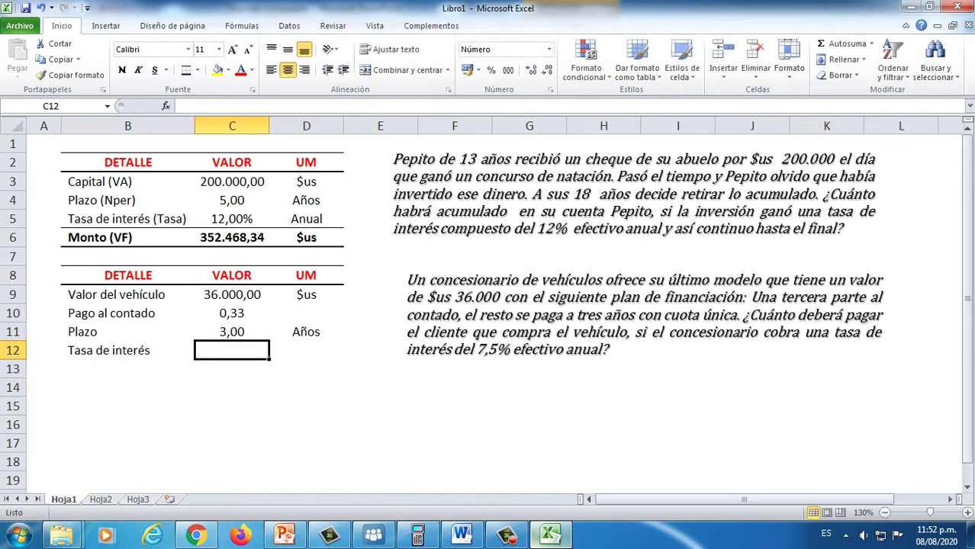
type("74")
key("BackSpace")
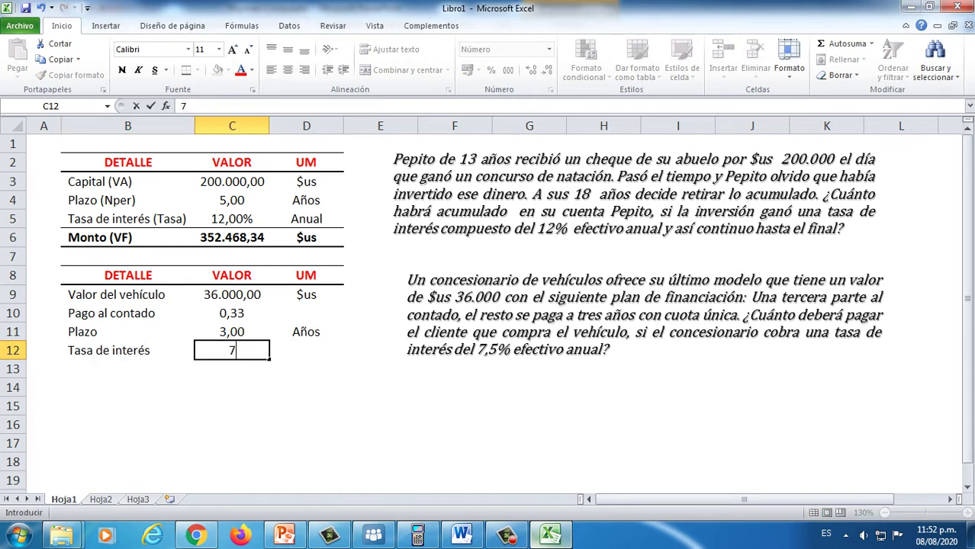
type(",5%")
key("Tab")
type("Anual")
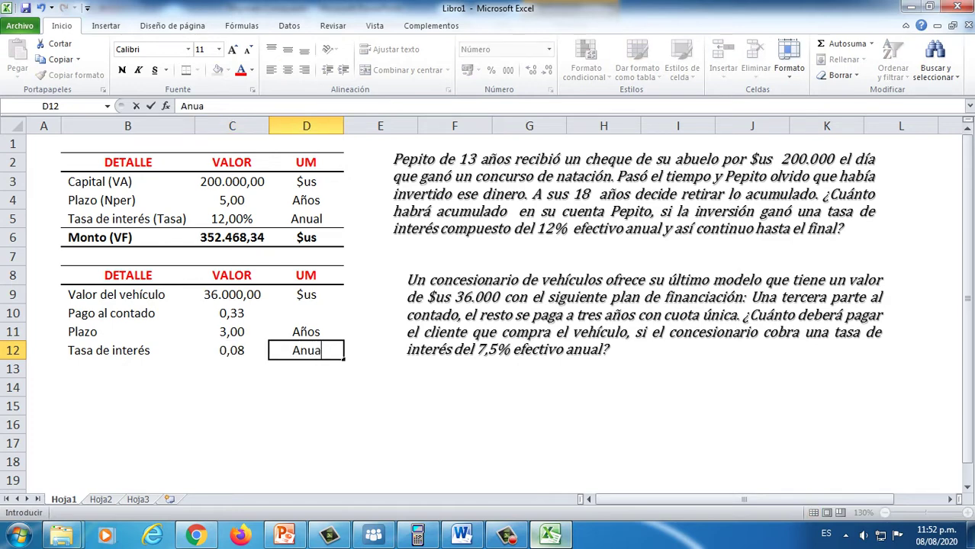
key("Return")
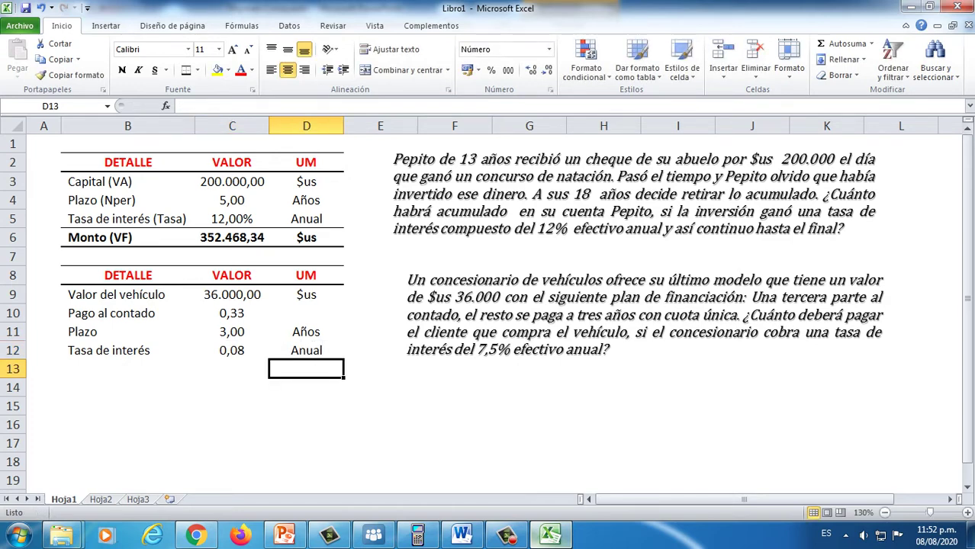
Format the interest rate in C12 as a percentage with two decimal places
left_click(232, 350)
left_click(490, 70)
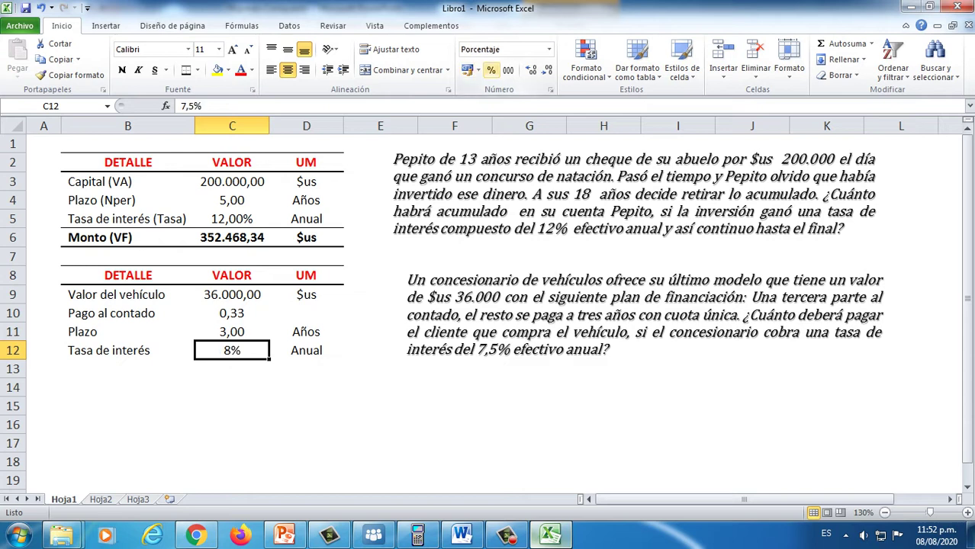
left_click(531, 70)
left_click(531, 69)
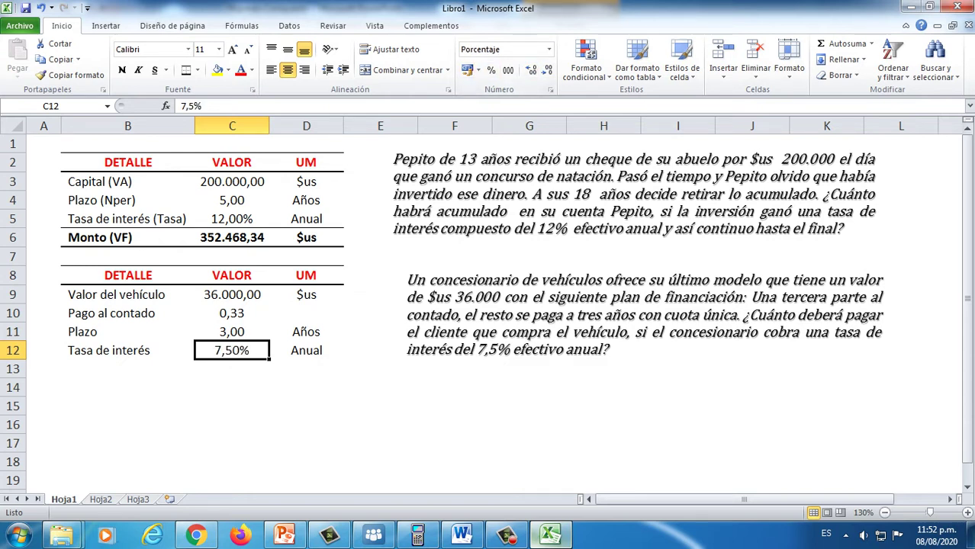
left_click(127, 369)
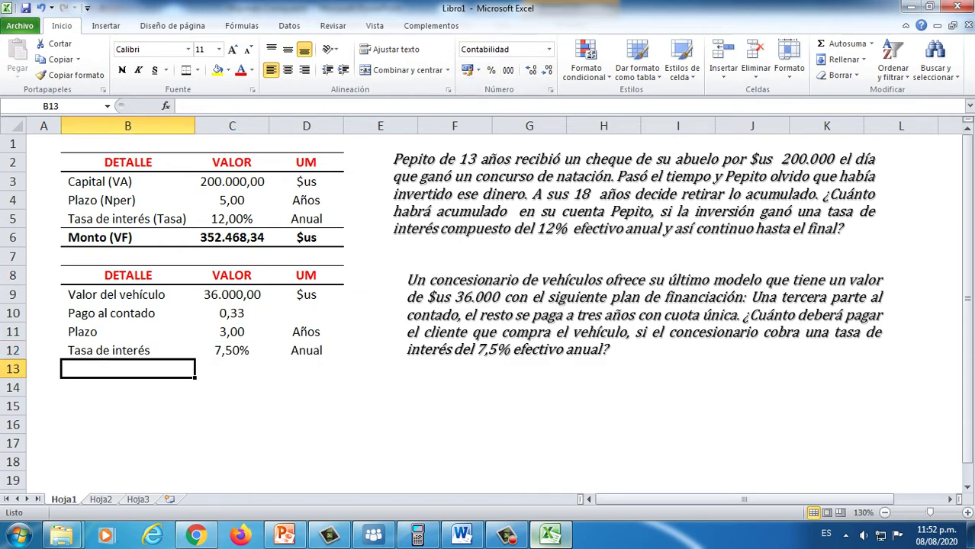
type("Deuda")
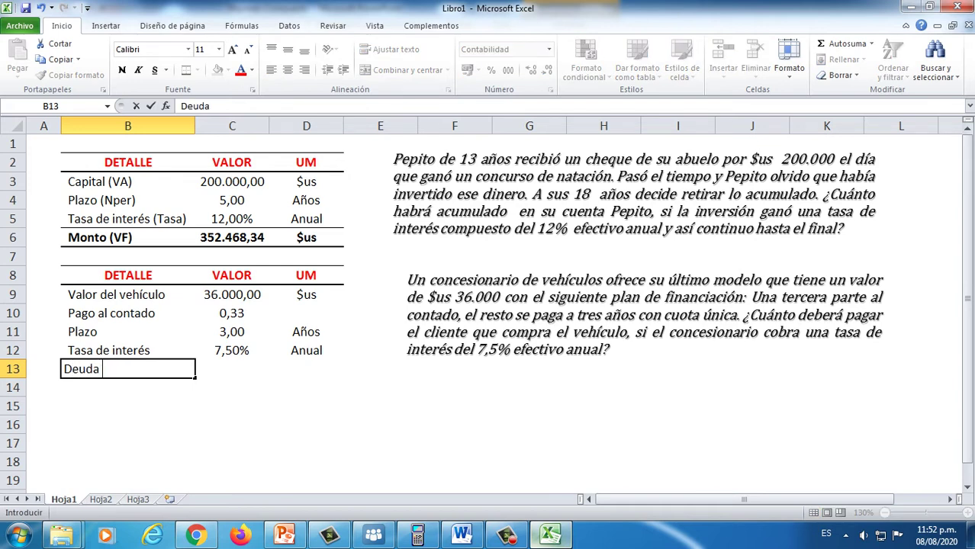
type(" (VA)")
key("Return")
key("Up")
key("Right")
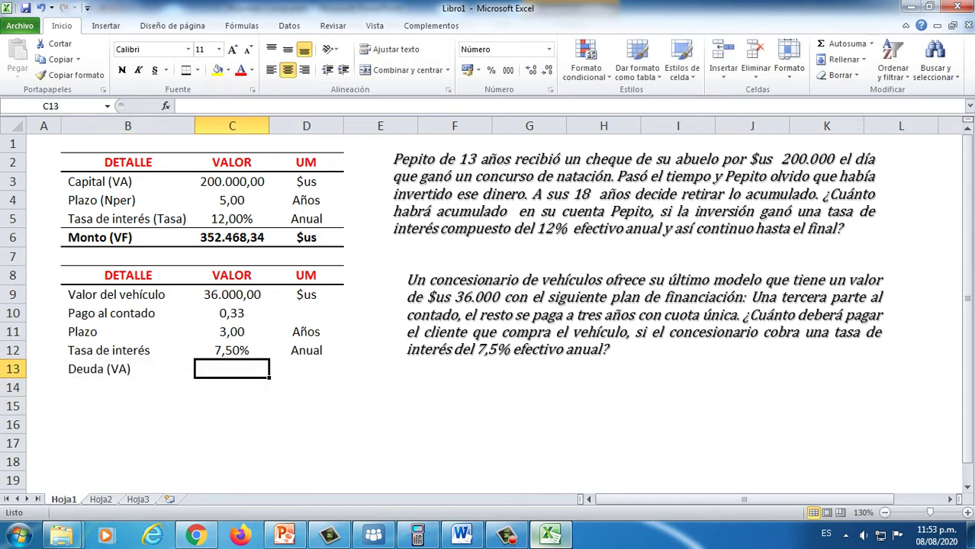
type("=")
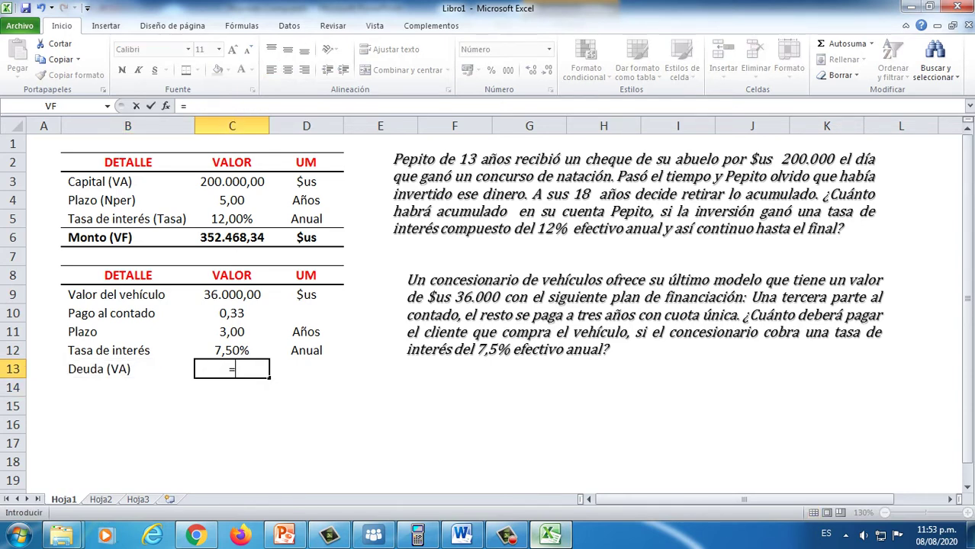
key("Left")
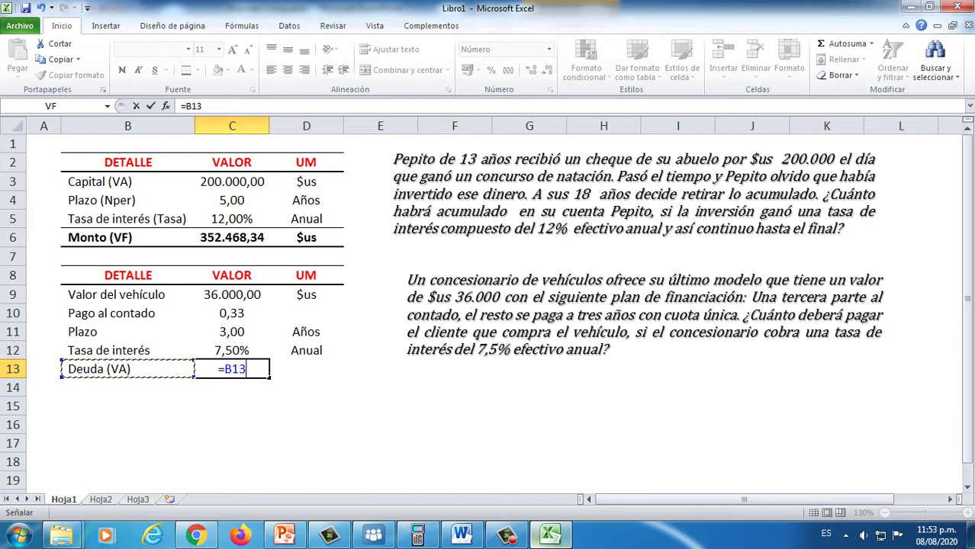
key("Escape")
Label B13 "Pago al contado" and calculate the down payment in C13 with the formula =C9*C10
key("Left")
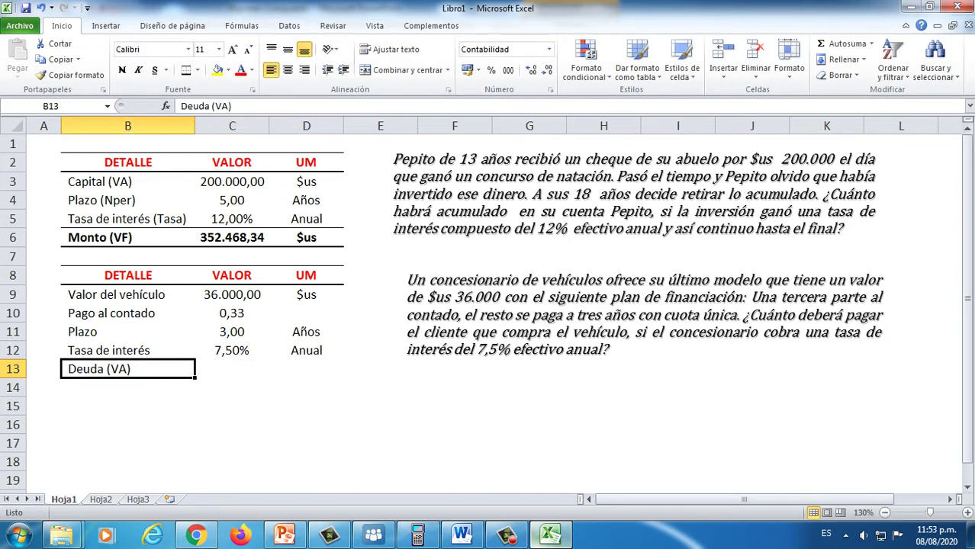
type("Pago al contado")
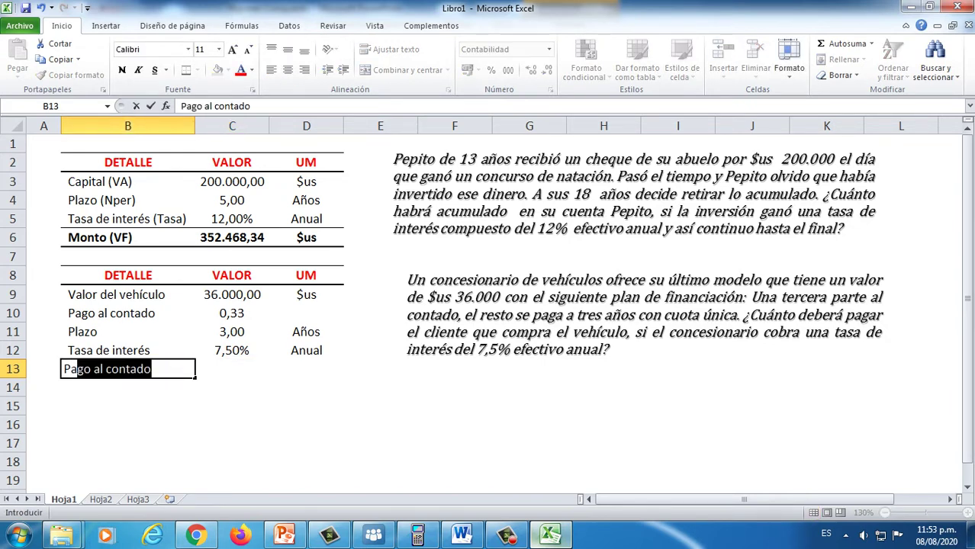
key("Tab")
type("=")
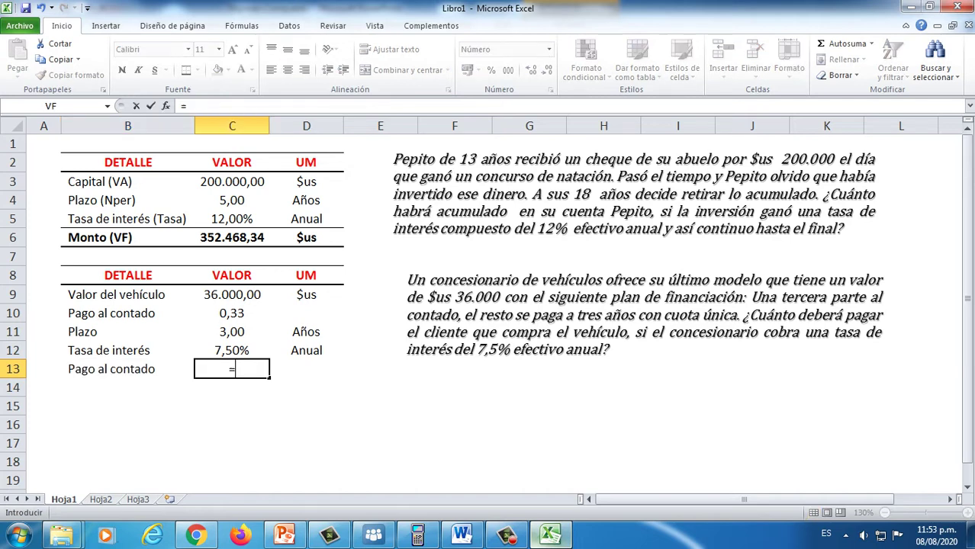
key("Up")
key("Up")
key("Up")
key("Up")
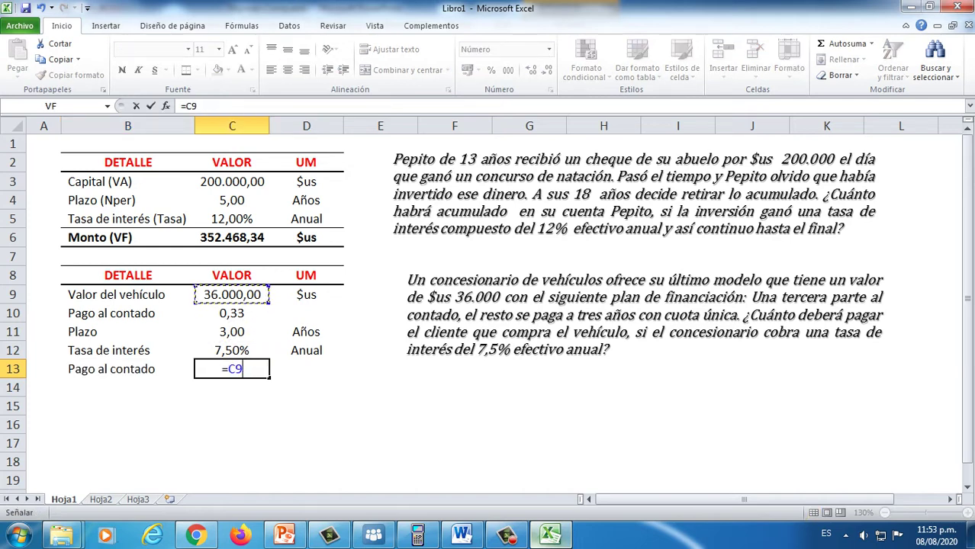
type("*")
key("Up")
key("Up")
key("Up")
key("Return")
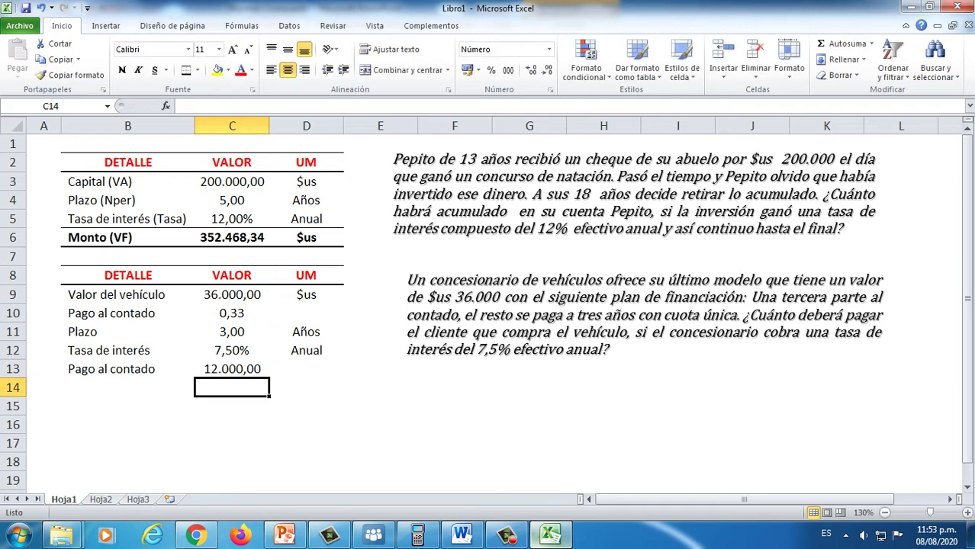
Enter the unit $us in D13 and the unit s/VV for the one-third payment in D10
key("Up")
key("Right")
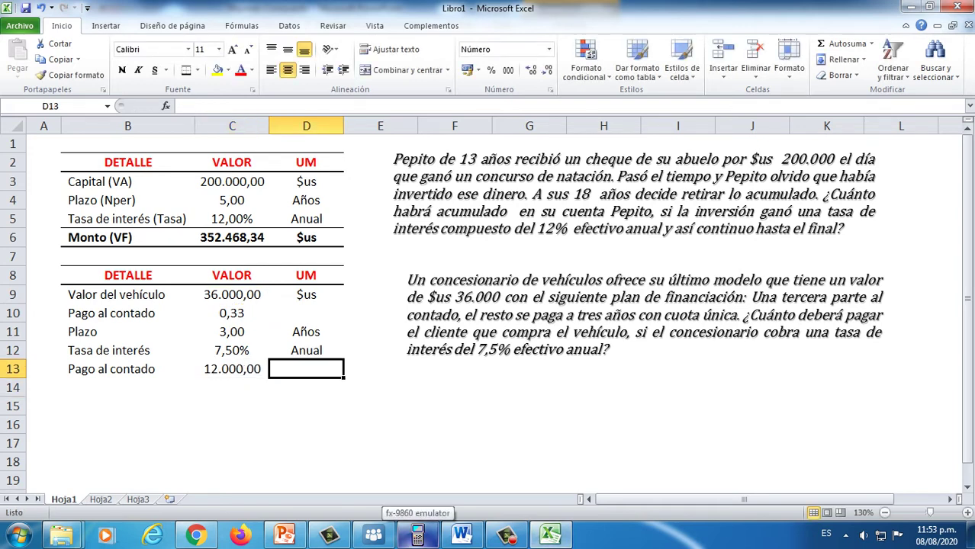
type("$us")
key("Return")
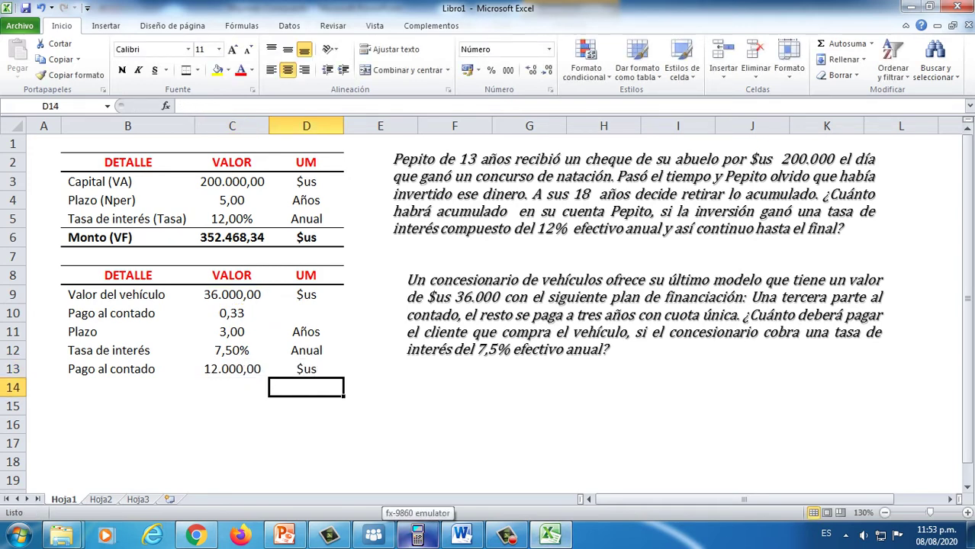
key("Up")
key("Up")
key("Up")
key("Up")
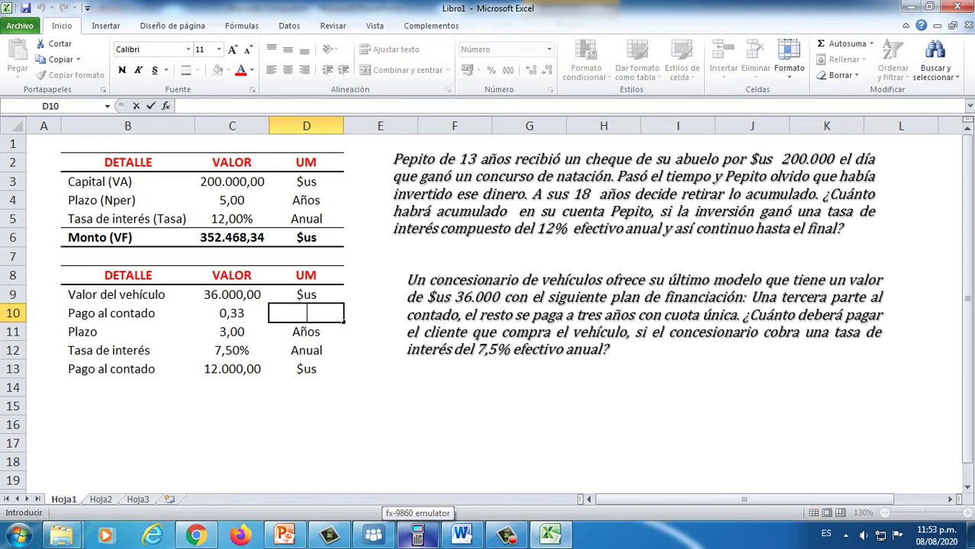
type("s/V")
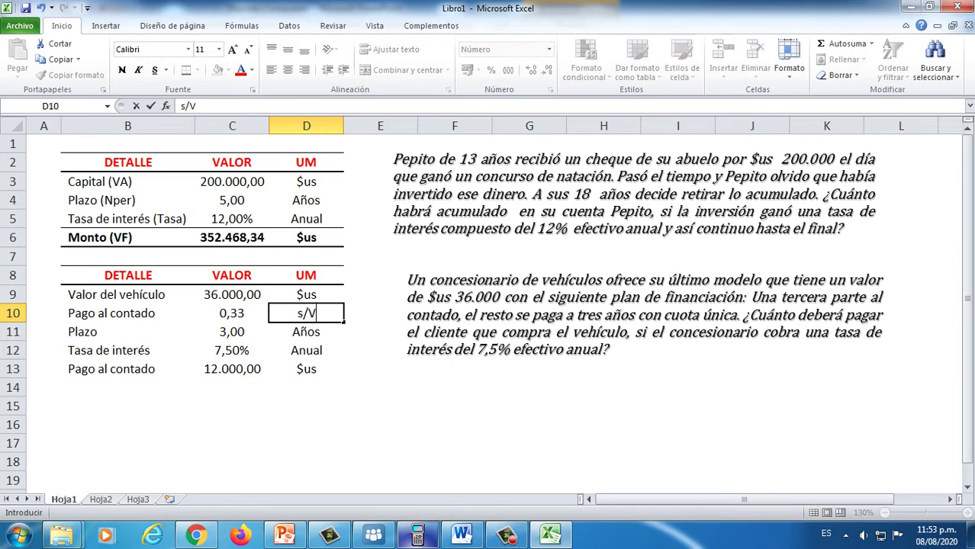
type("V")
key("Return")
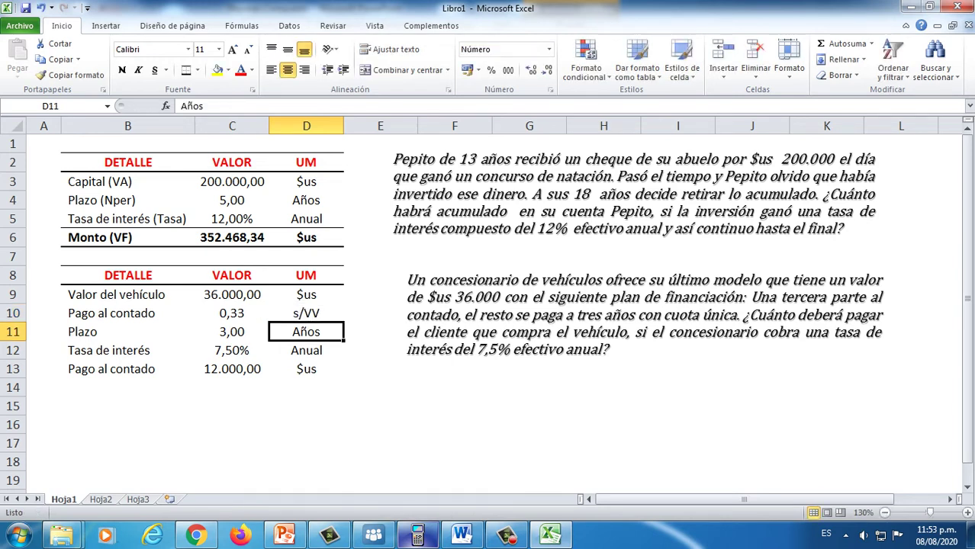
Label B14 "Deuda (VA)" and calculate the debt in C14 with the formula =C9-C13
left_click(128, 387)
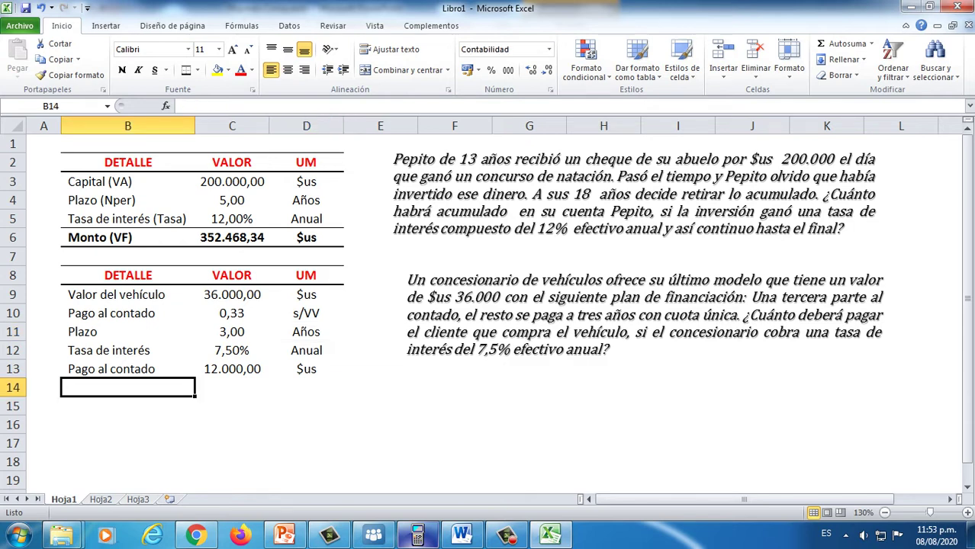
type("Deuda ")
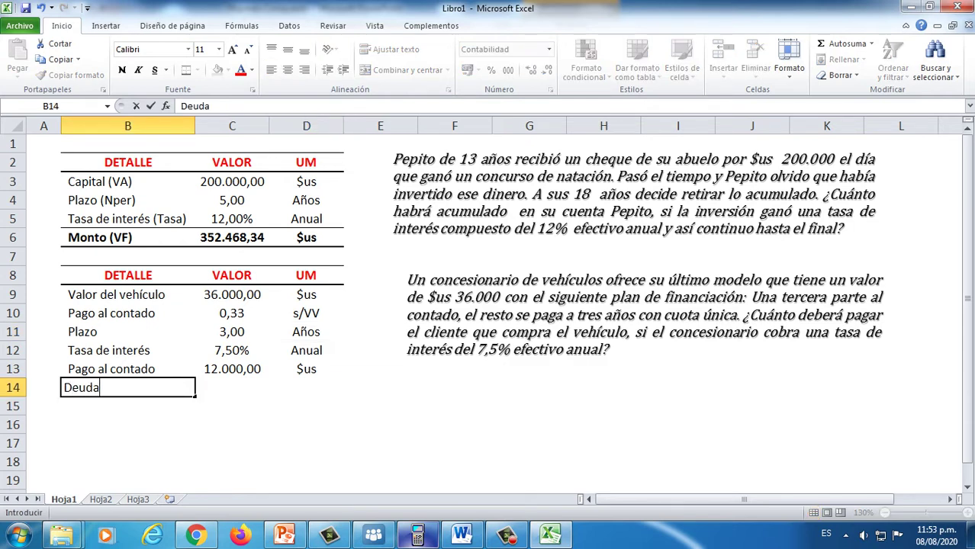
type("(VA)")
key("Return")
left_click(232, 387)
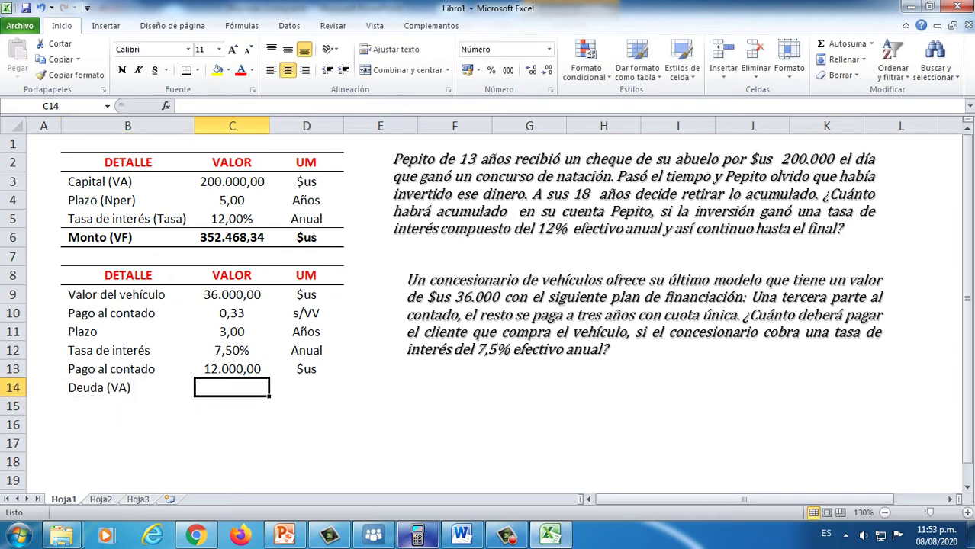
type("=")
left_click(232, 295)
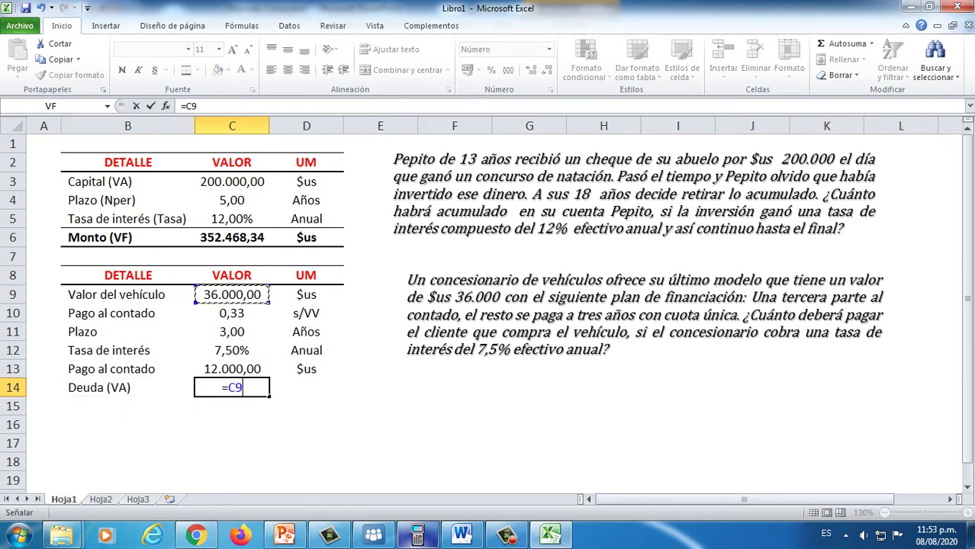
type("-")
left_click(232, 368)
key("Return")
Enter the unit $us for the debt in D14
left_click(306, 388)
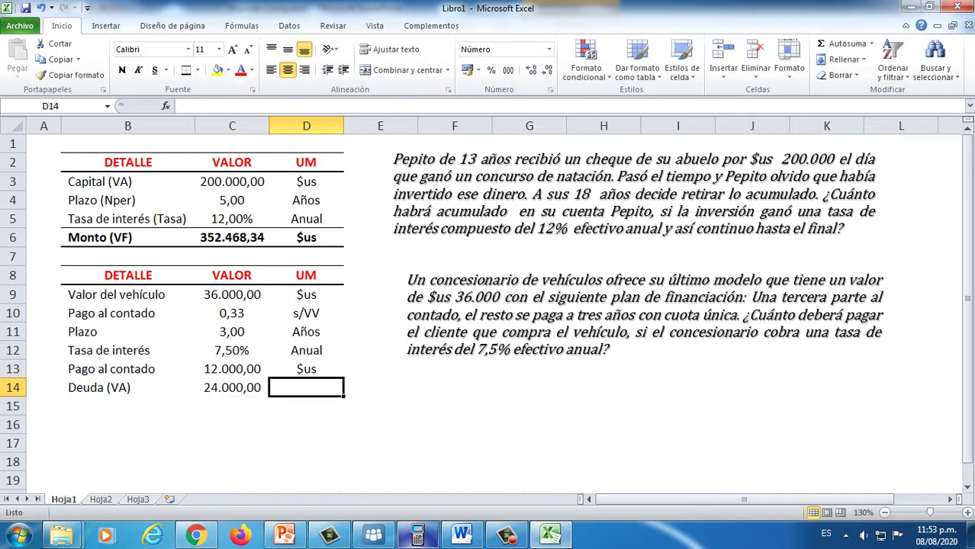
type("$US")
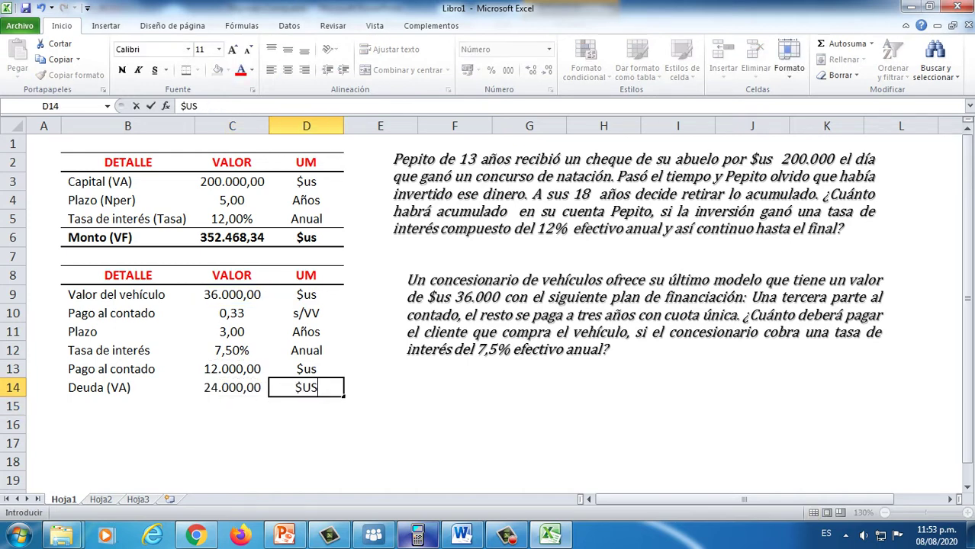
key("BackSpace")
key("BackSpace")
type("us")
key("Return")
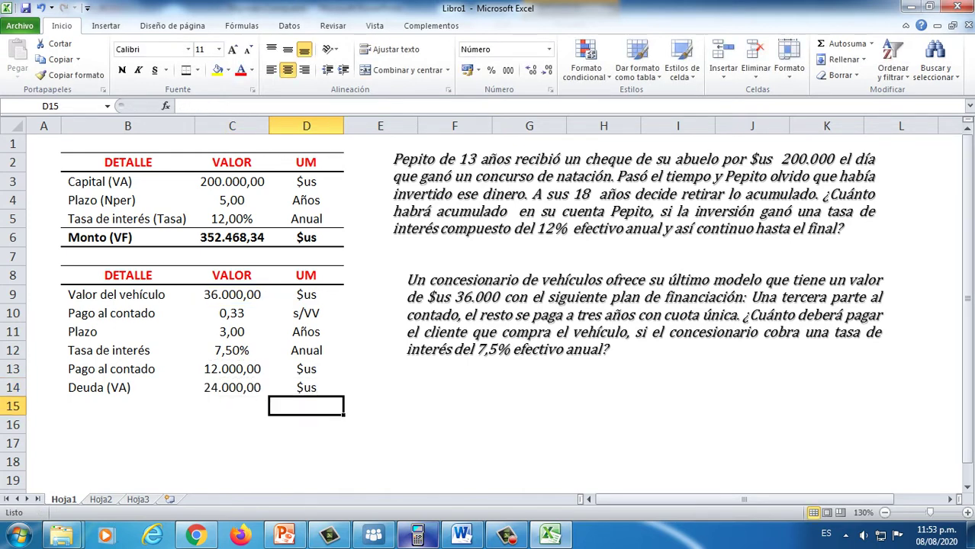
Format the result row B15:D15 in bold with top and bottom borders
left_click_drag(127, 406, 306, 406)
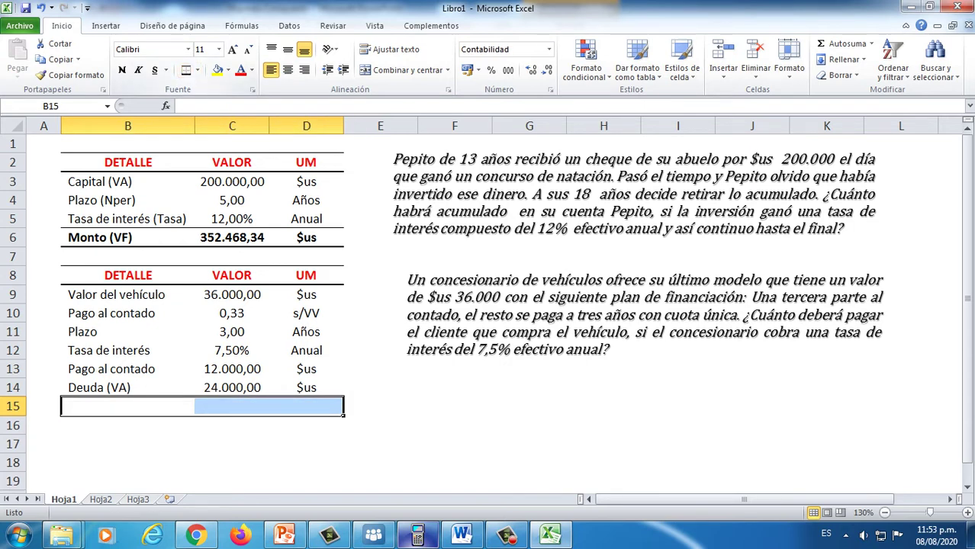
left_click(127, 406)
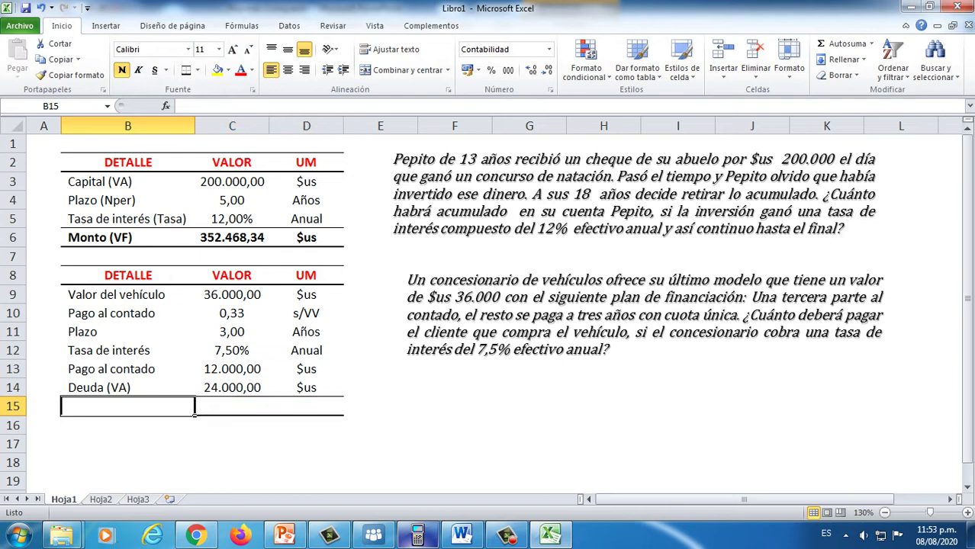
Label the result row in B15 "Monto (VF)0"
type("Monto")
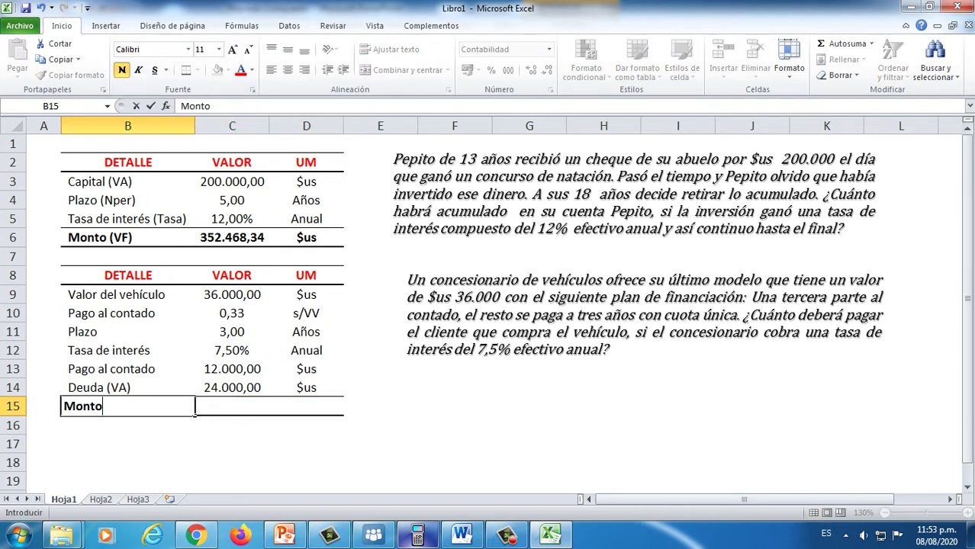
type(" (VF)0")
key("Tab")
Calculate the vehicle debt's future value in C15 with the formula =VF(C12;C11;;-C14)
type("=")
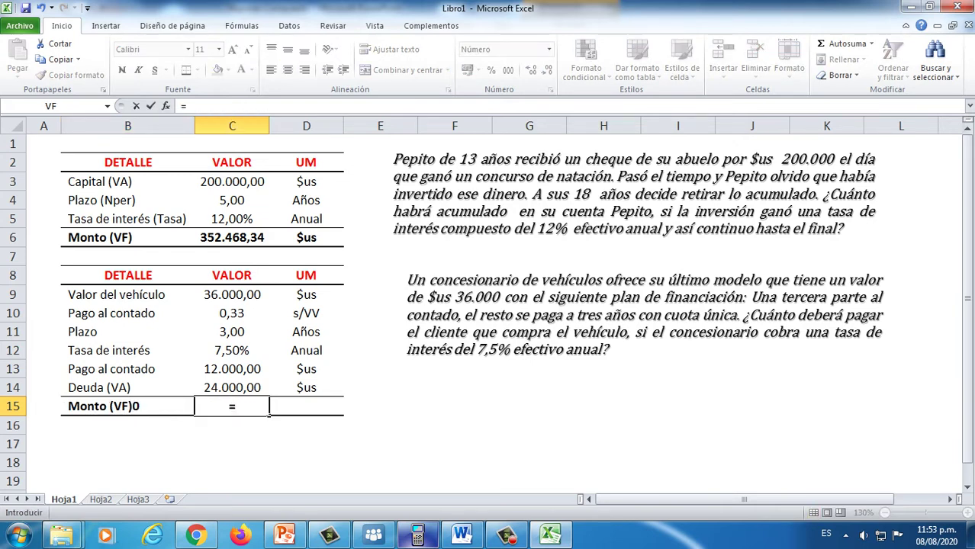
type("VF")
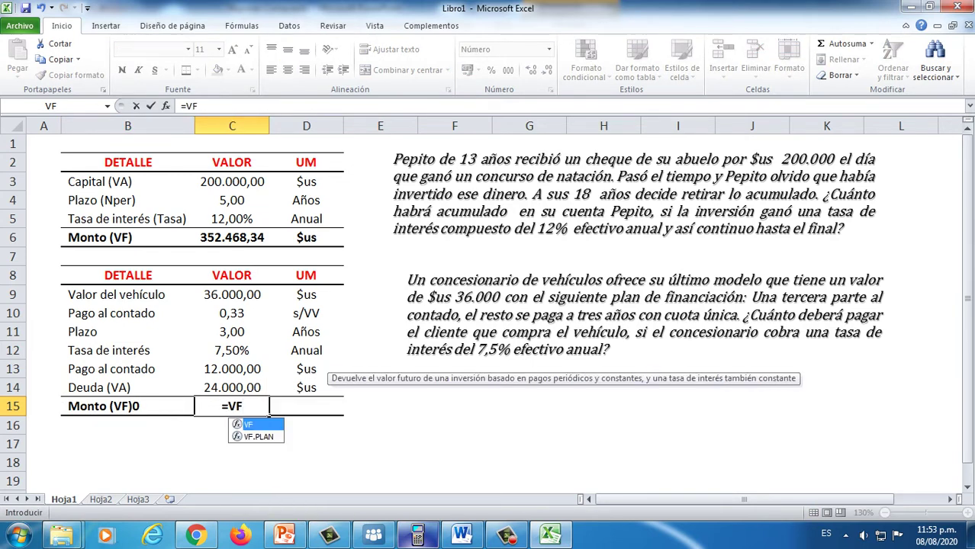
type("(")
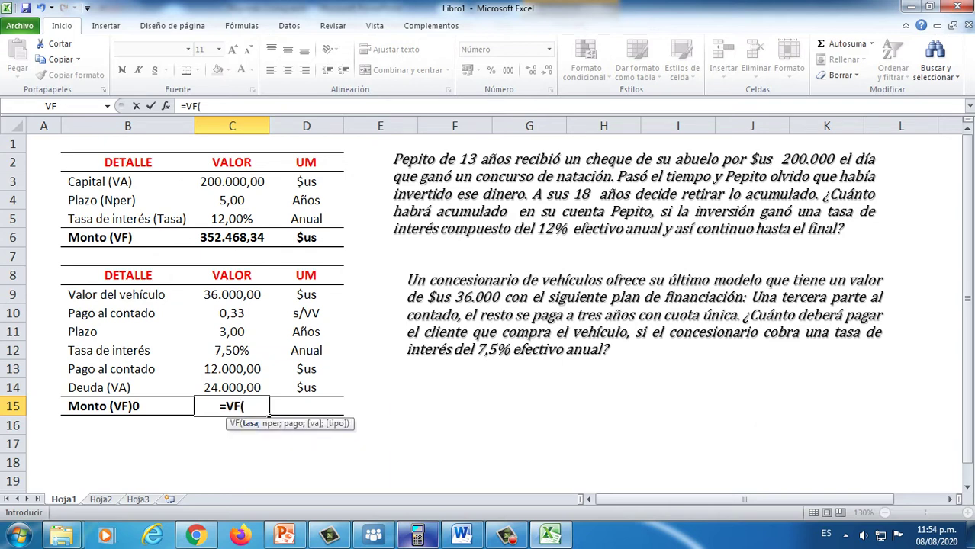
left_click(232, 350)
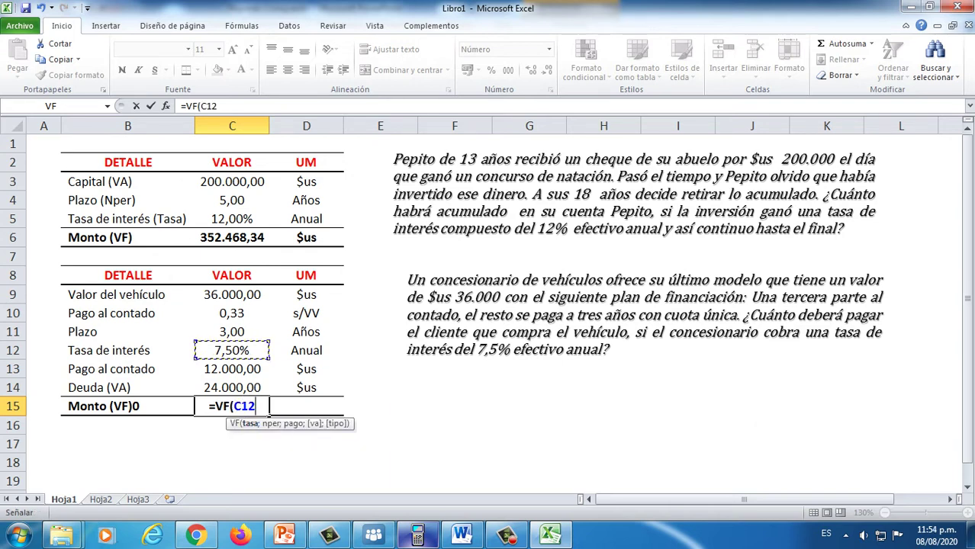
type(";")
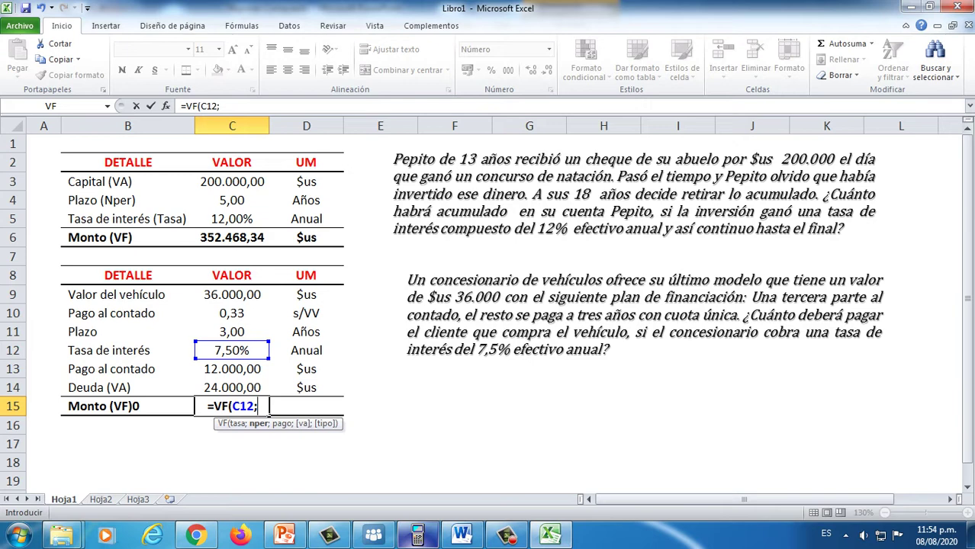
left_click(232, 332)
type(";")
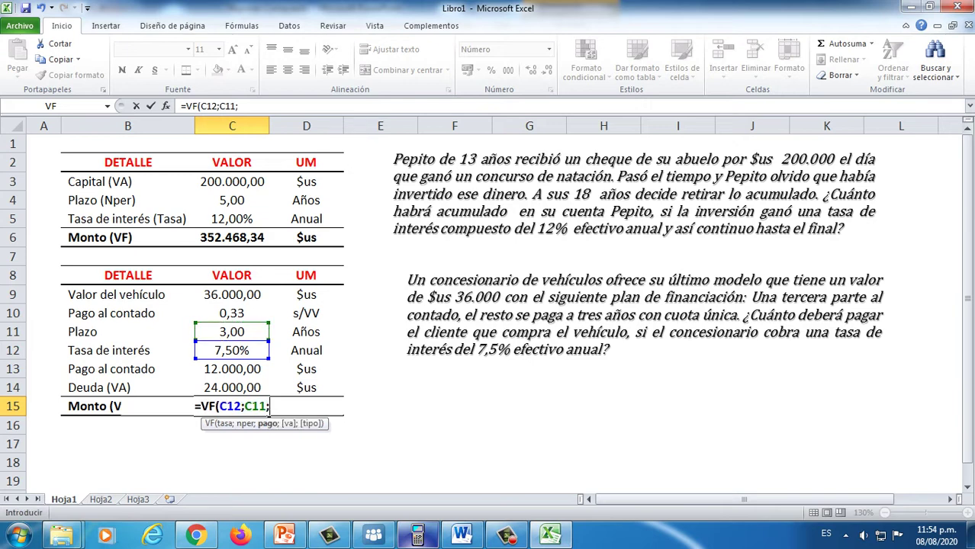
type(";")
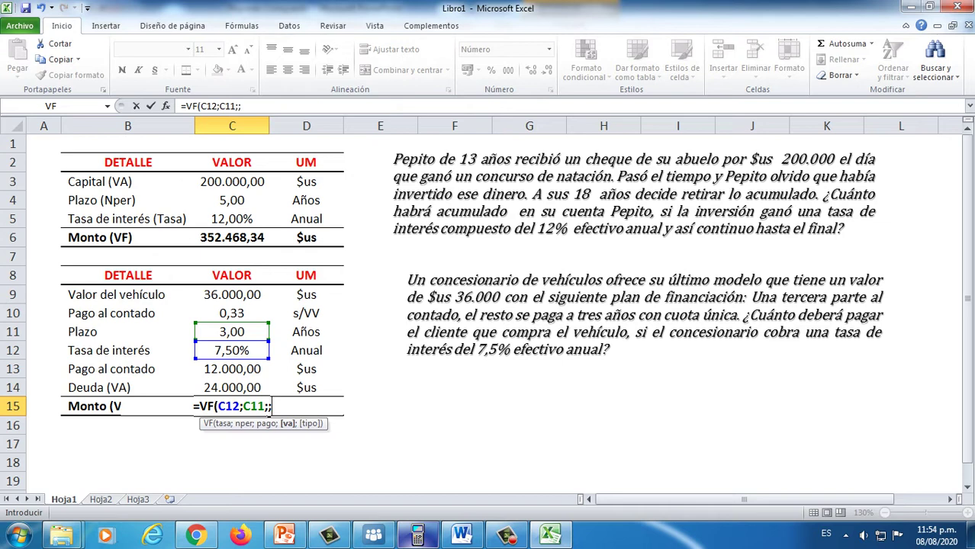
type("-")
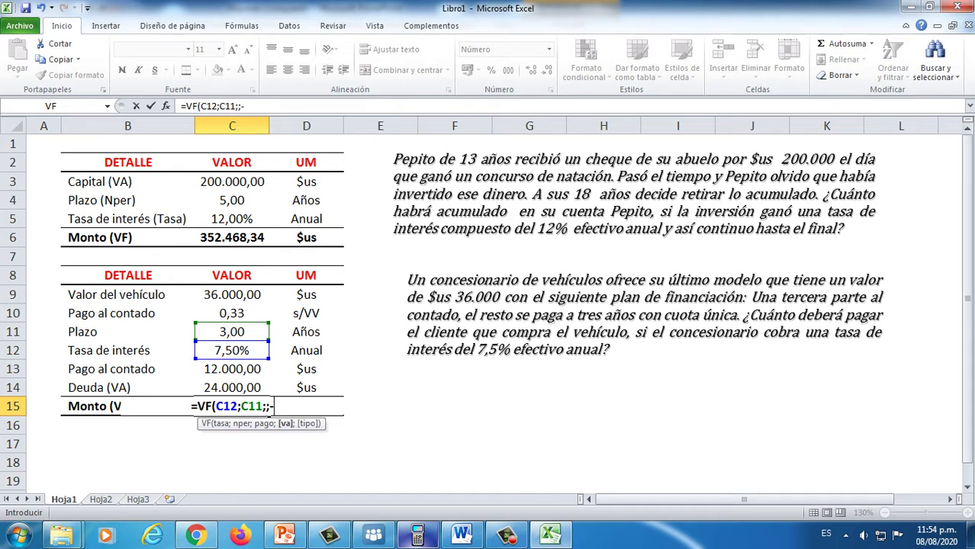
type("C14)")
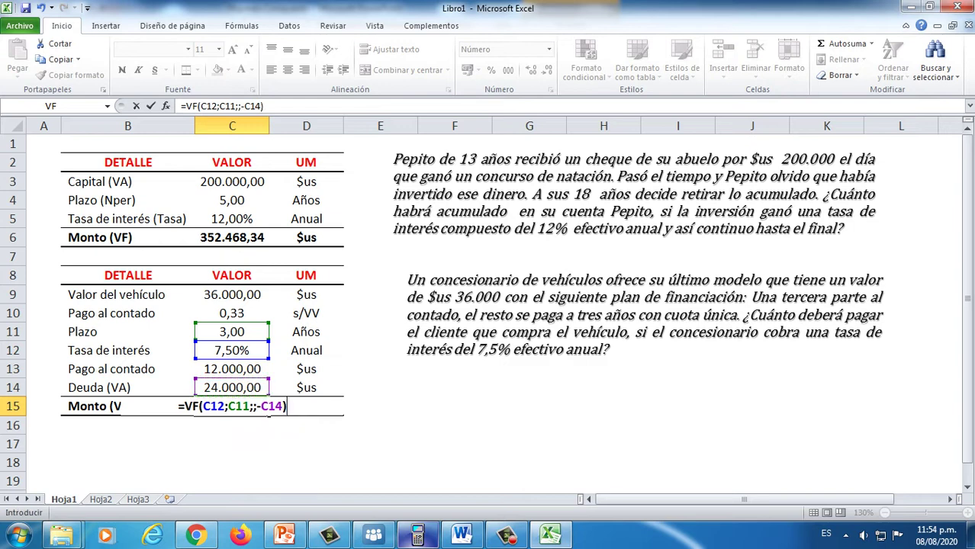
key("Return")
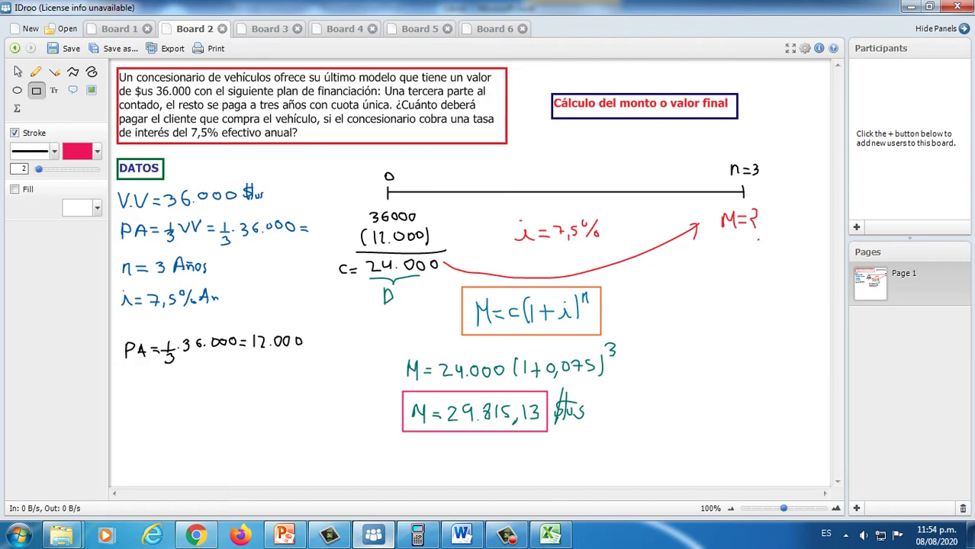
Return to the Excel workbook and enter the unit $us for the future value in D15
key("alt+Tab")
left_click(306, 406)
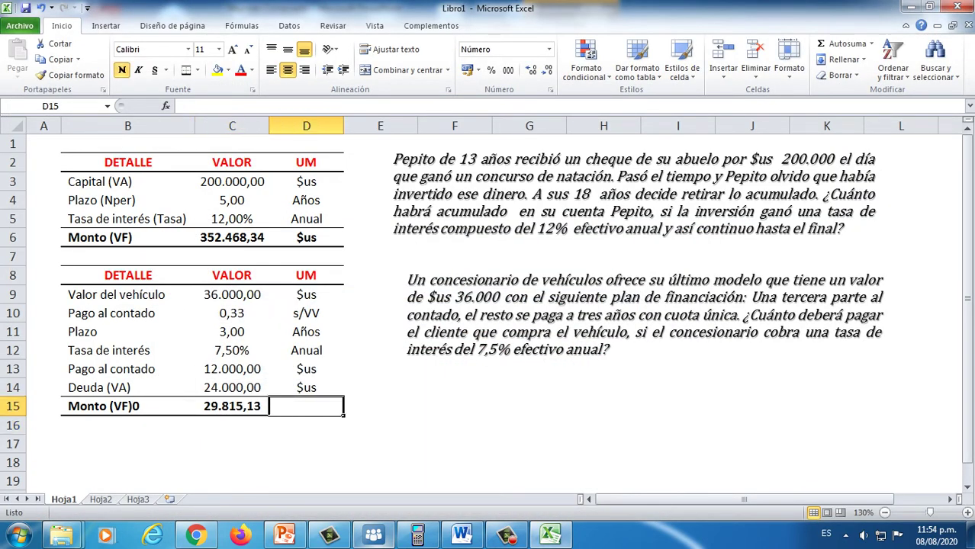
type("$U")
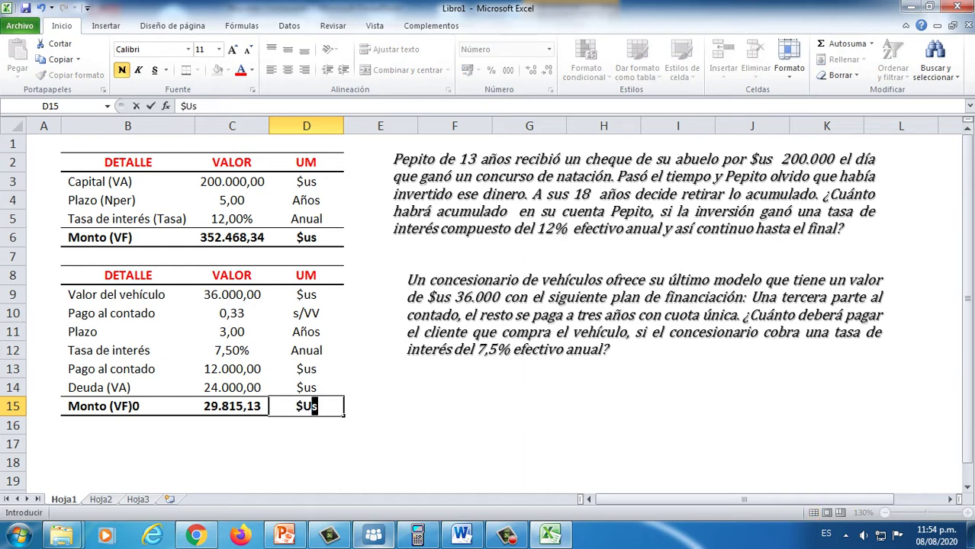
key("BackSpace")
type("D")
key("BackSpace")
key("BackSpace")
type("us")
key("Return")
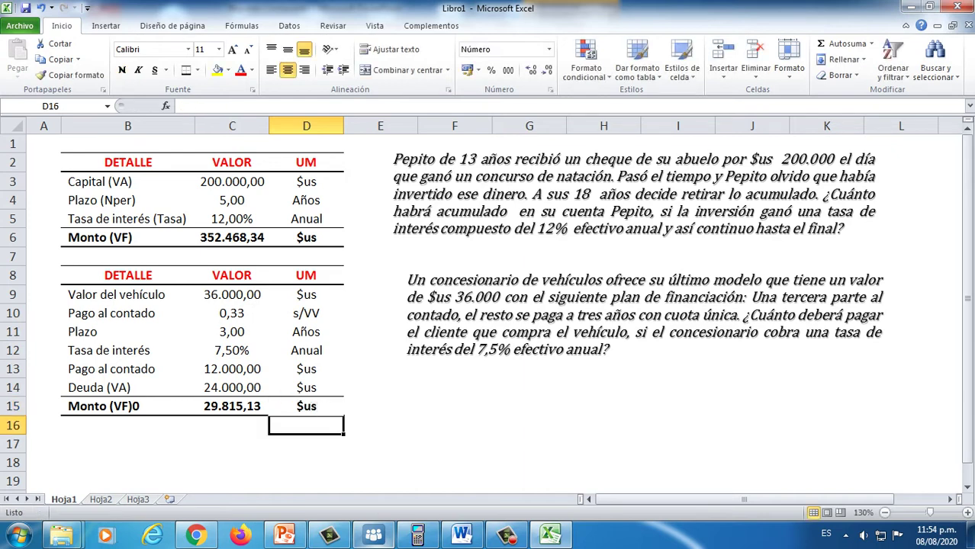
Change the term label in B11 to "Plazo (nper)"
left_click(127, 332)
key("F2")
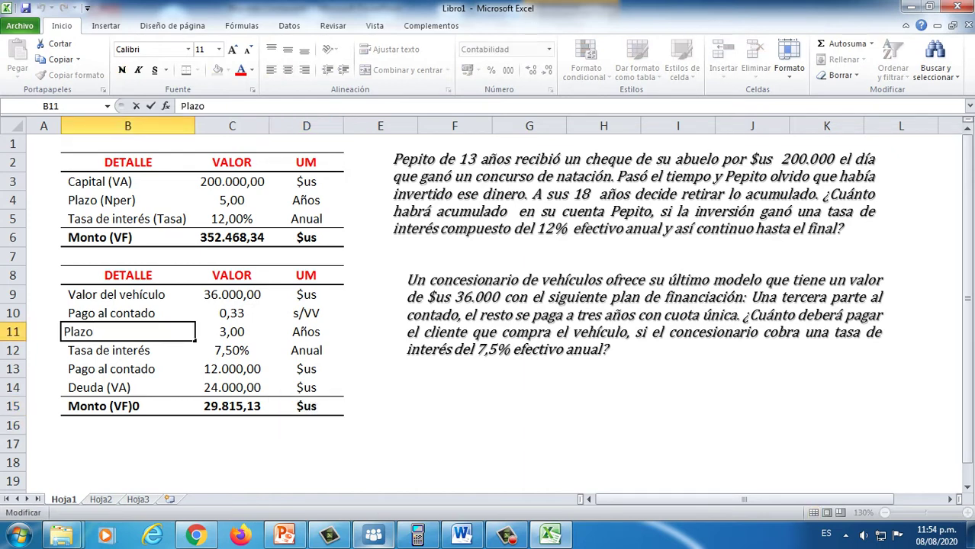
type("(nper")
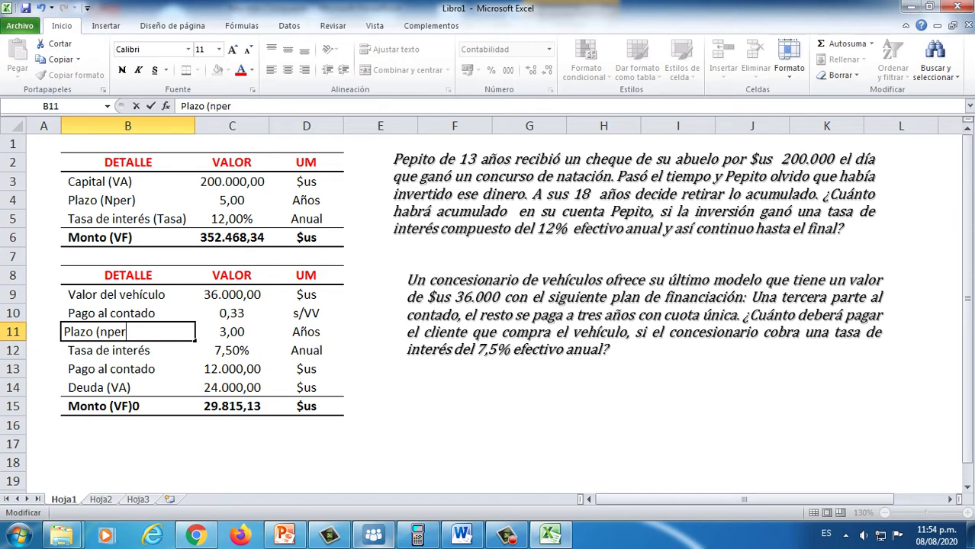
type(")")
key("Return")
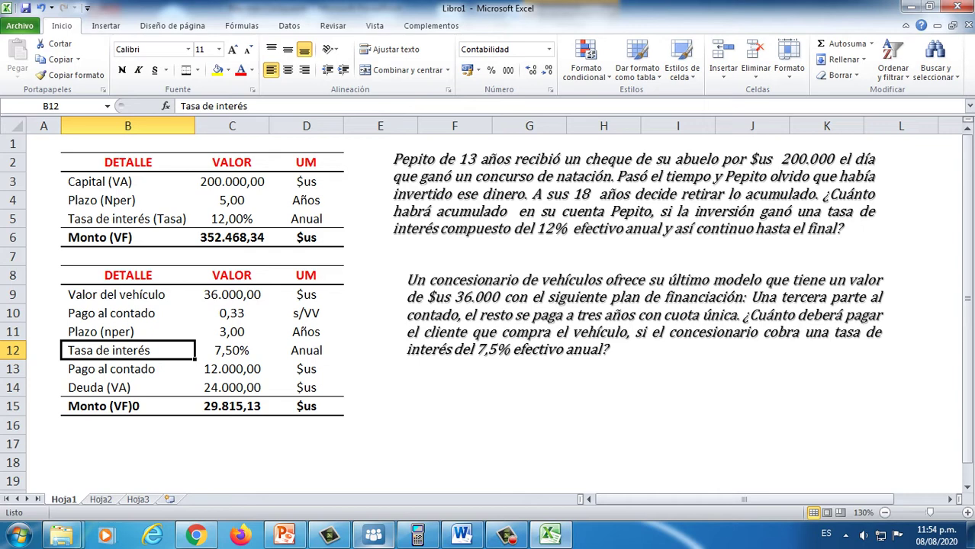
Move the vehicle financing problem's text box down by about one row
left_click(503, 314)
left_click_drag(504, 265, 504, 283)
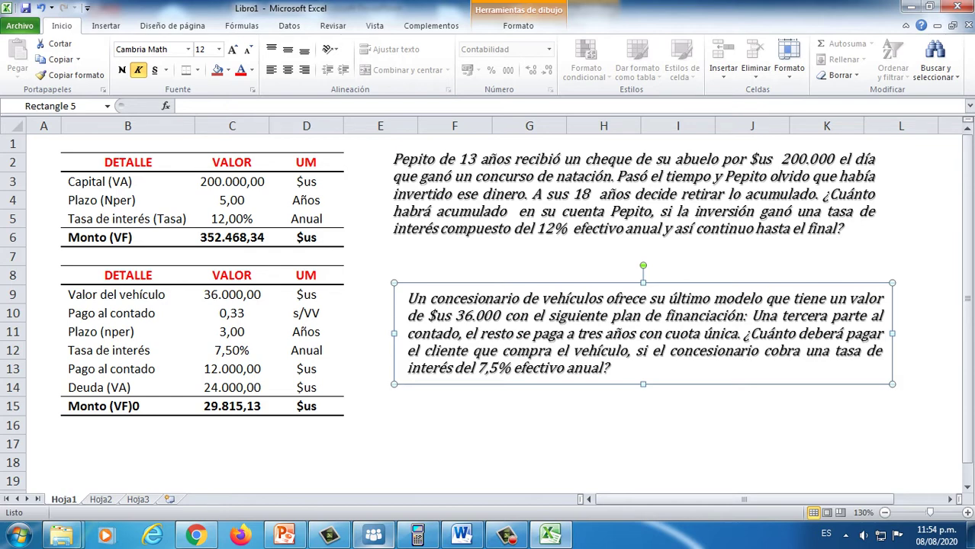
Switch to PowerPoint and undo the bullet removal on the vehicle financing example of slide 8
left_click(284, 536)
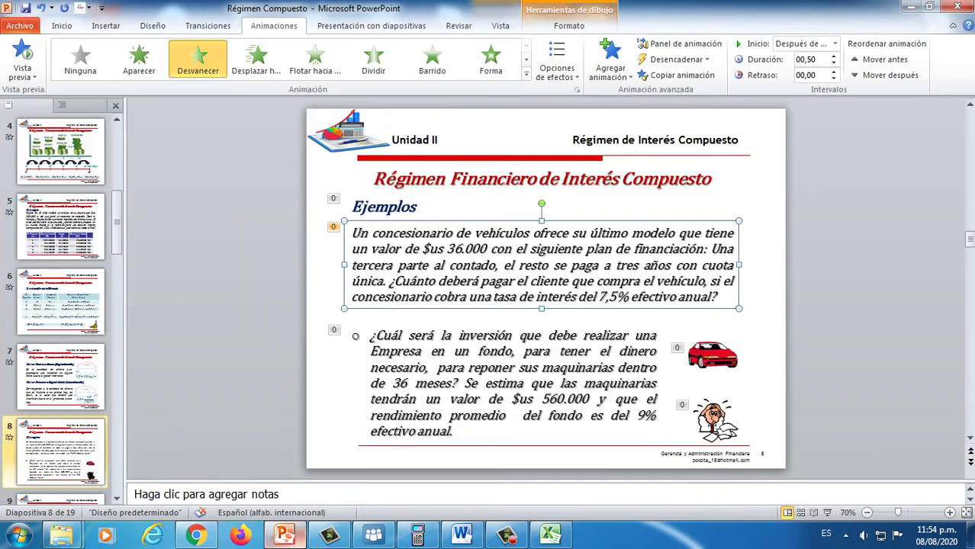
left_click(526, 335)
left_click(585, 264)
key("ctrl+z")
key("Escape")
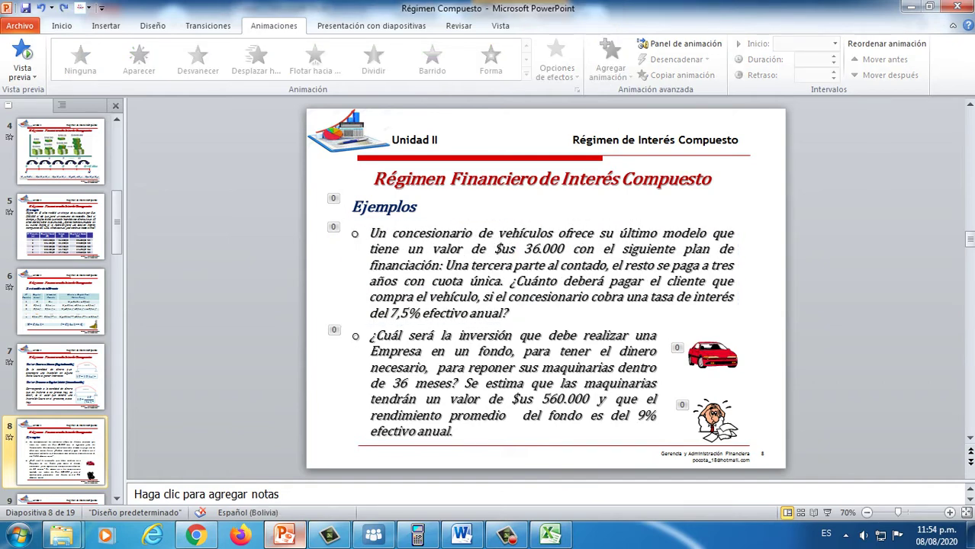
Remove the bullet from the machinery replacement problem on slide 8 and copy its text box
left_click(370, 336)
key("BackSpace")
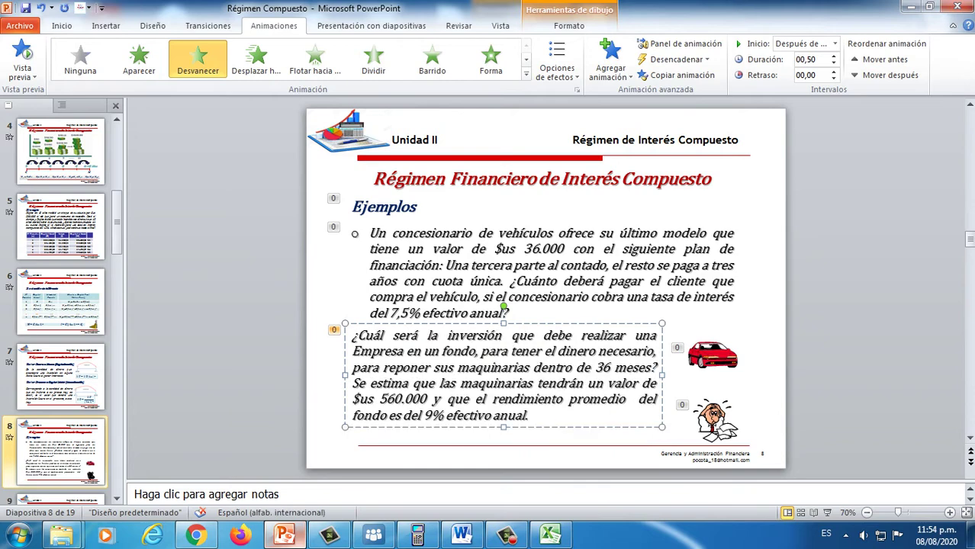
key("Escape")
Switch to Excel, paste the machinery problem's text box at F15 and set its font size to 12
left_click(551, 535)
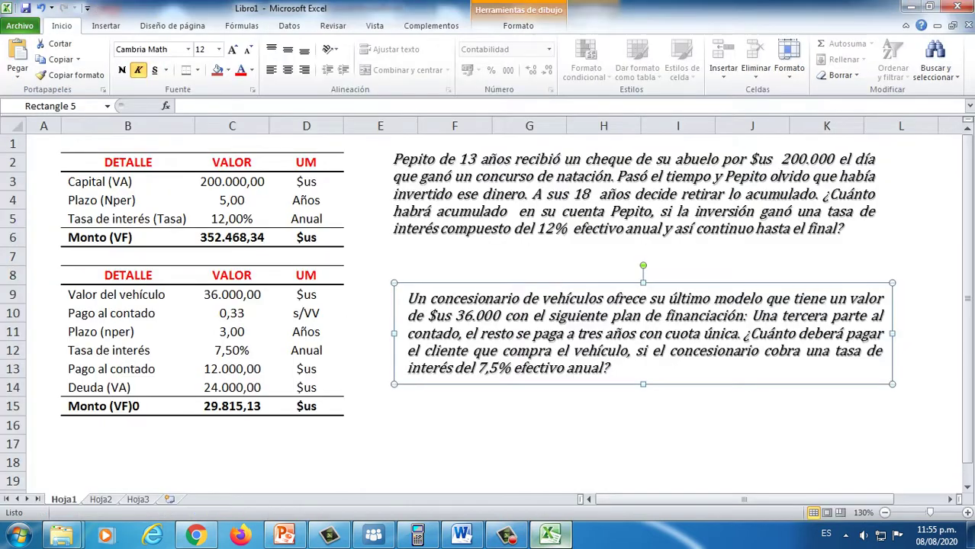
left_click(454, 407)
key("ctrl+v")
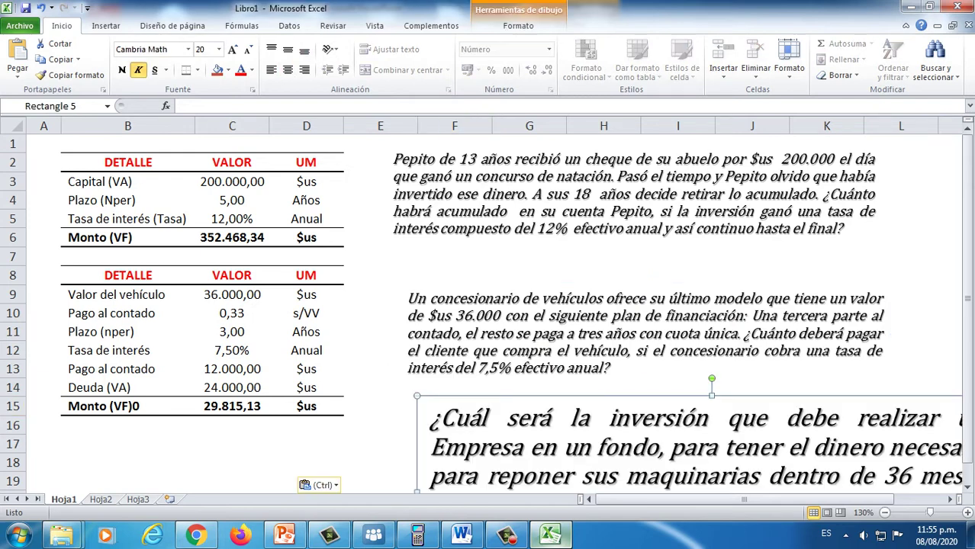
scroll(488, 305, "down", 5)
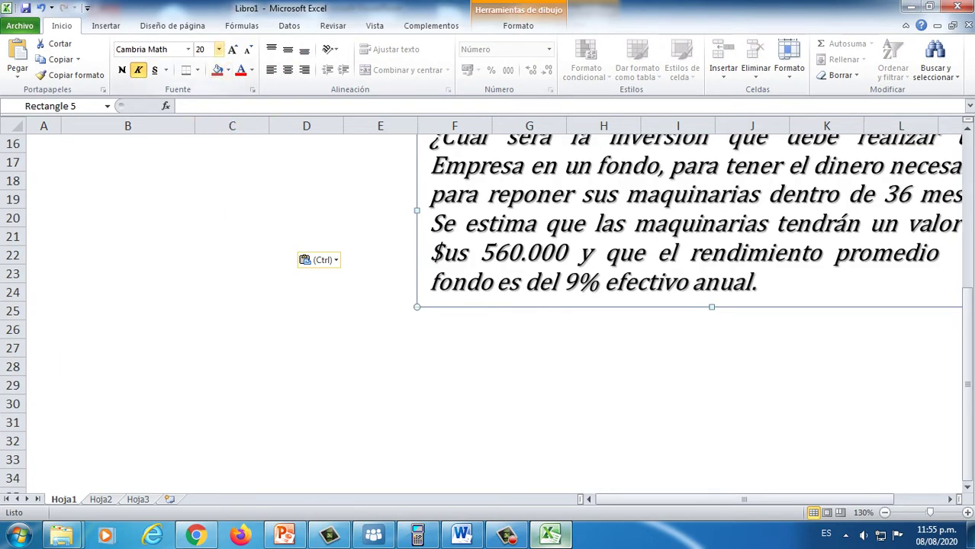
left_click(218, 49)
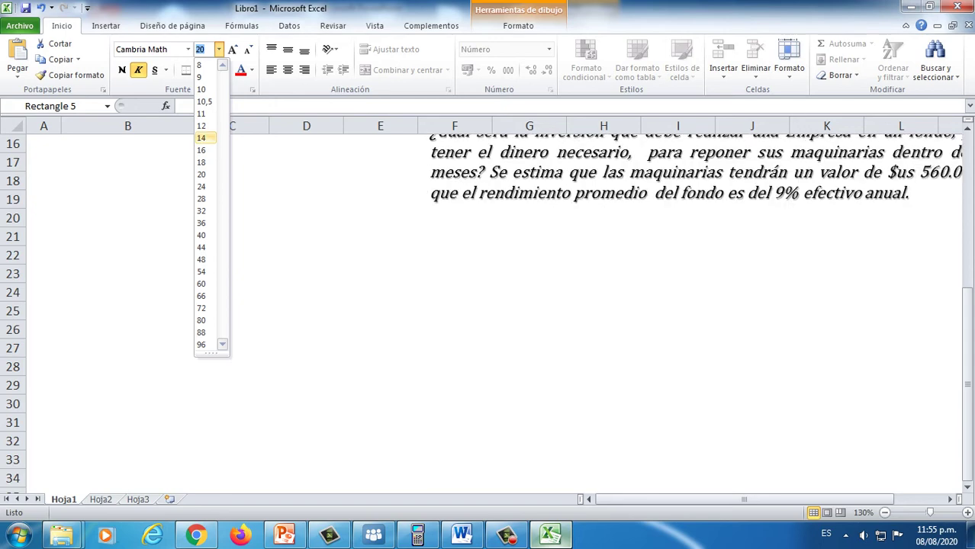
left_click(201, 126)
Narrow the machinery problem's text box and place it beside rows 17 to 21, under the vehicle problem
scroll(488, 305, "up", 3)
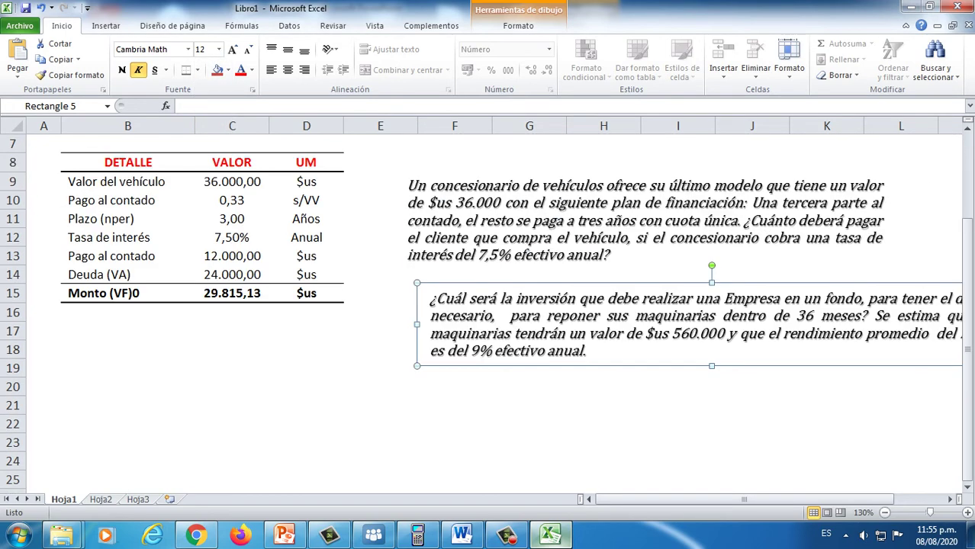
left_click_drag(417, 324, 411, 384)
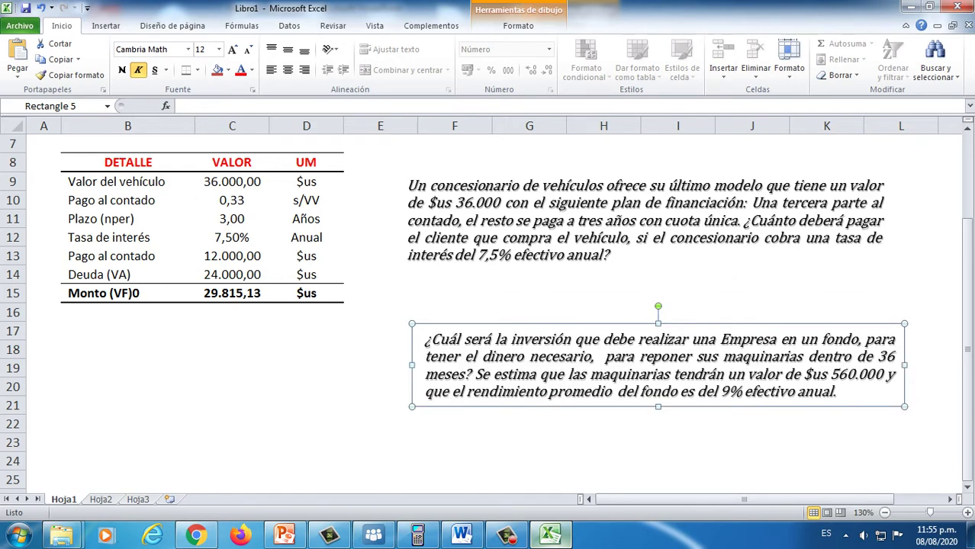
left_click_drag(904, 365, 897, 365)
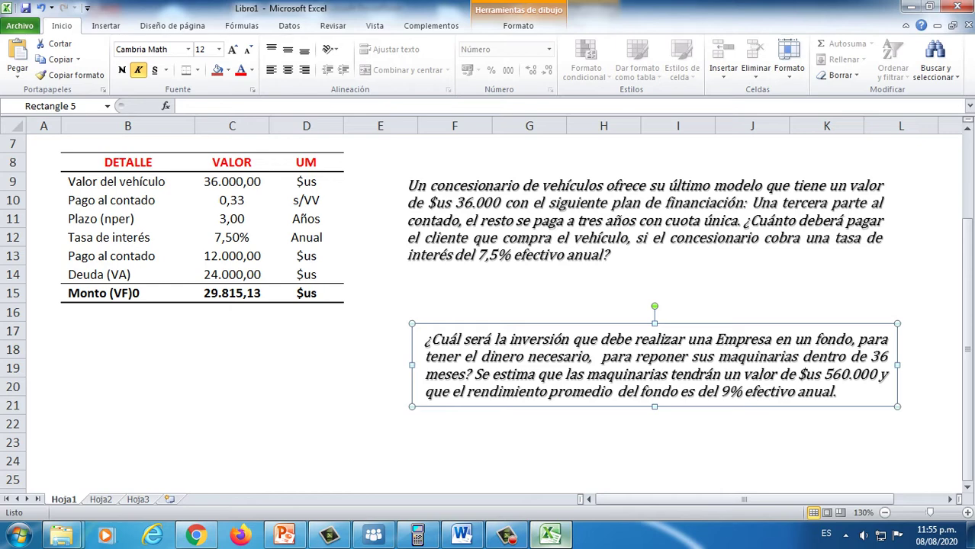
Copy the table header DETALLE, VALOR, UM from B8:D8 to B17:D17
left_click_drag(128, 162, 306, 161)
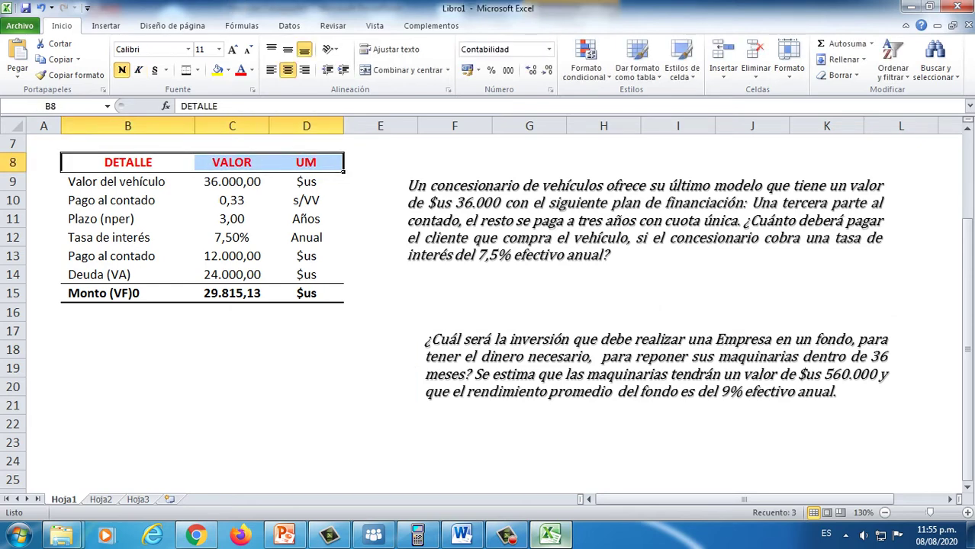
key("ctrl+c")
left_click(127, 331)
key("ctrl+v")
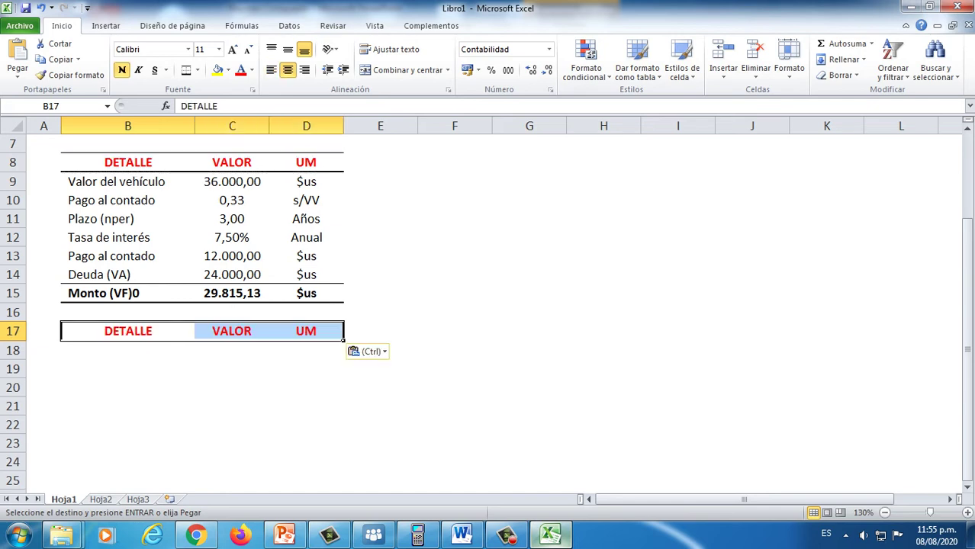
key("Escape")
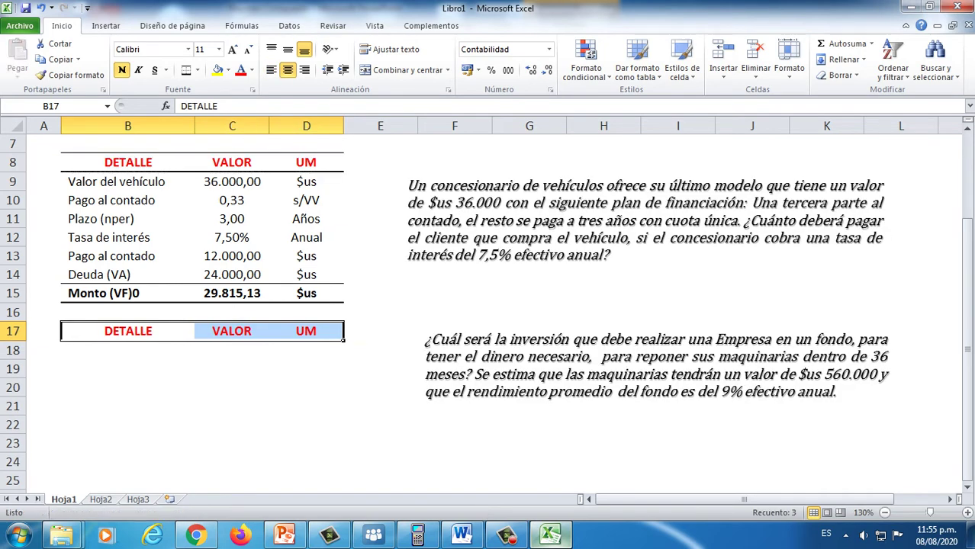
Select B18 for the first data label, then switch to IDroo and open Board 3 with the machinery problem
left_click(128, 350)
left_click(373, 536)
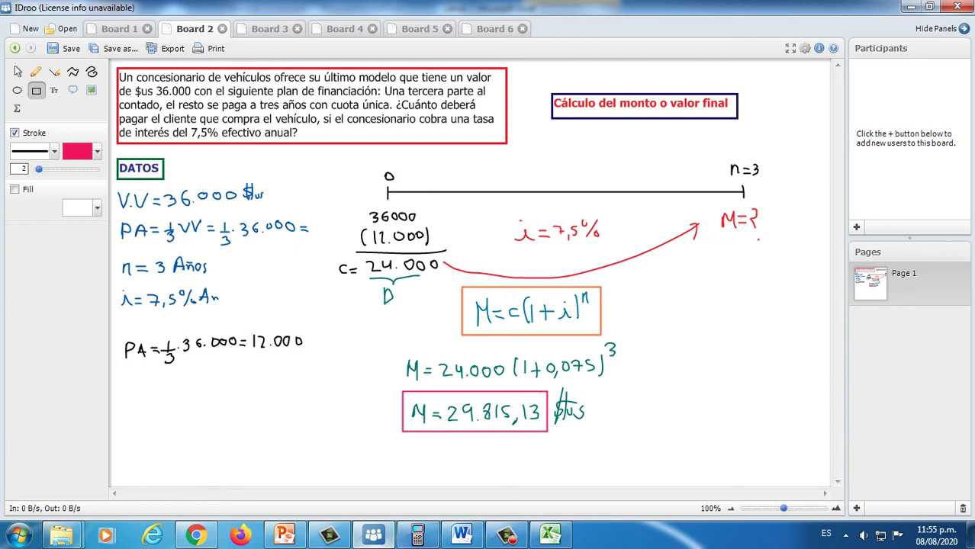
key("ctrl+Tab")
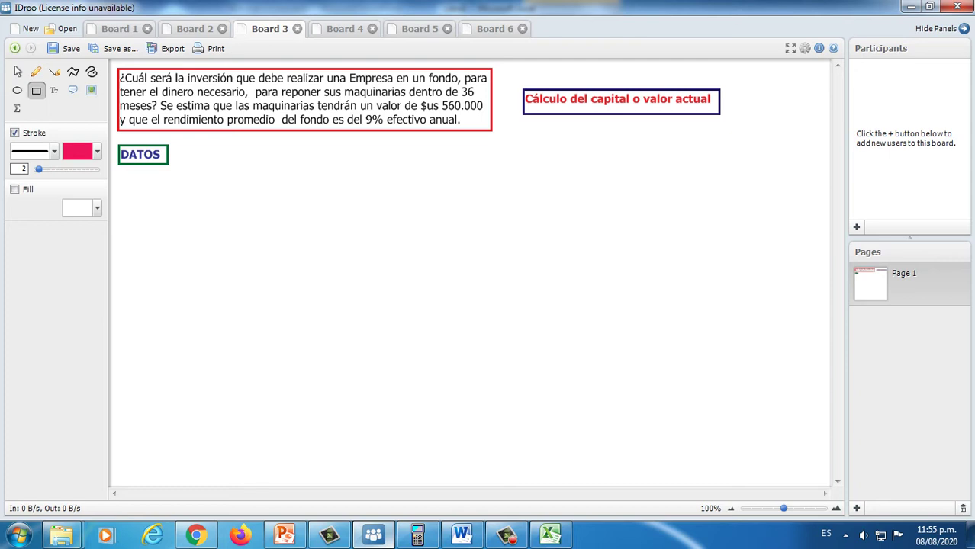
Write the data C = ? and n = 36 m. by hand in dark blue under the DATOS label
left_click(36, 71)
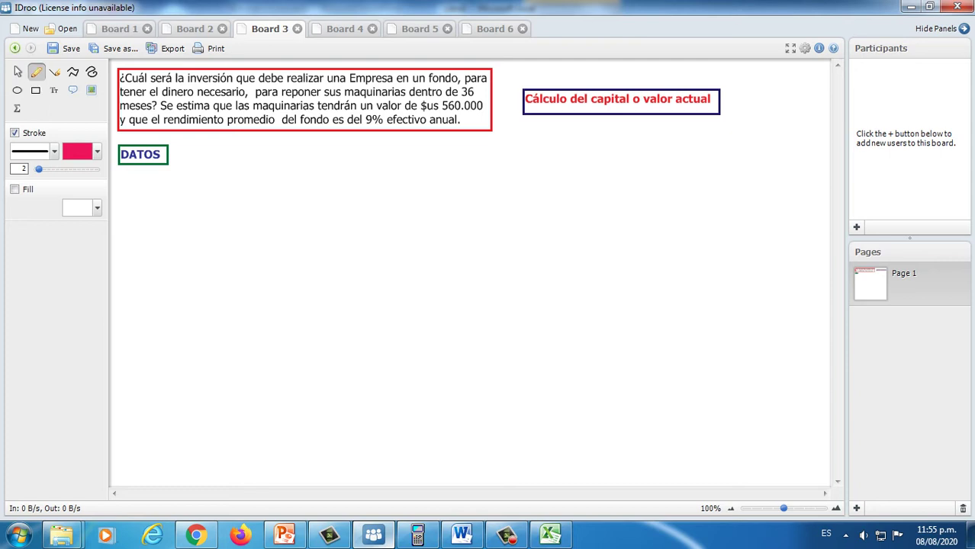
left_click(97, 151)
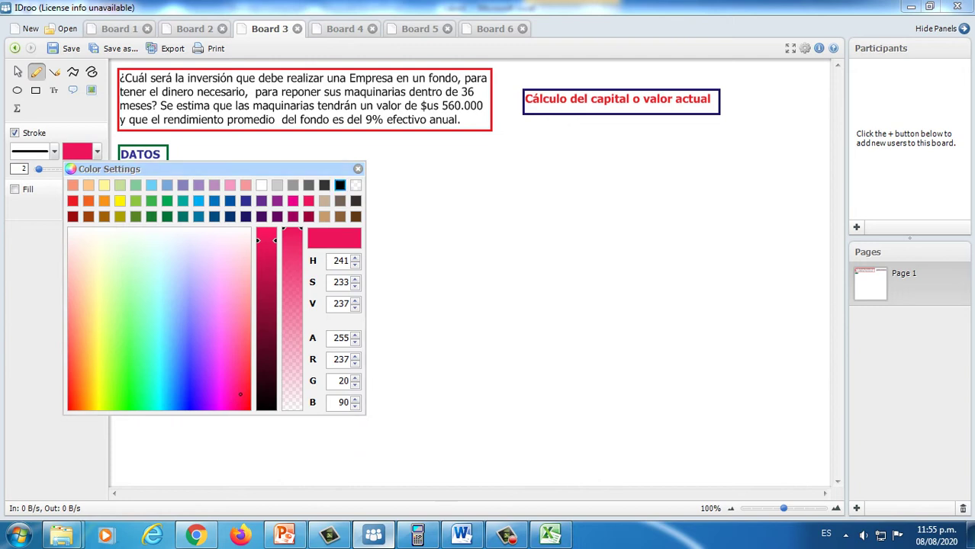
left_click(339, 184)
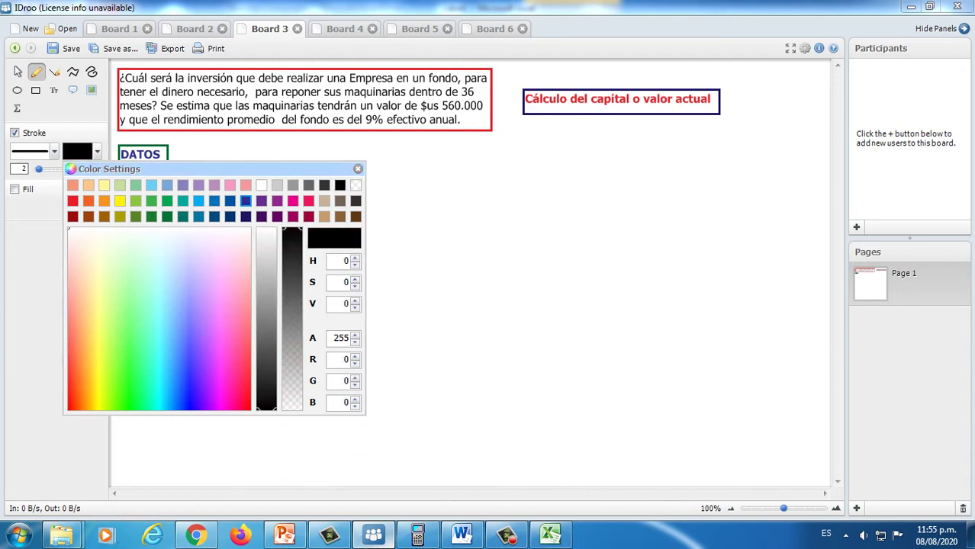
left_click(246, 201)
left_click(358, 168)
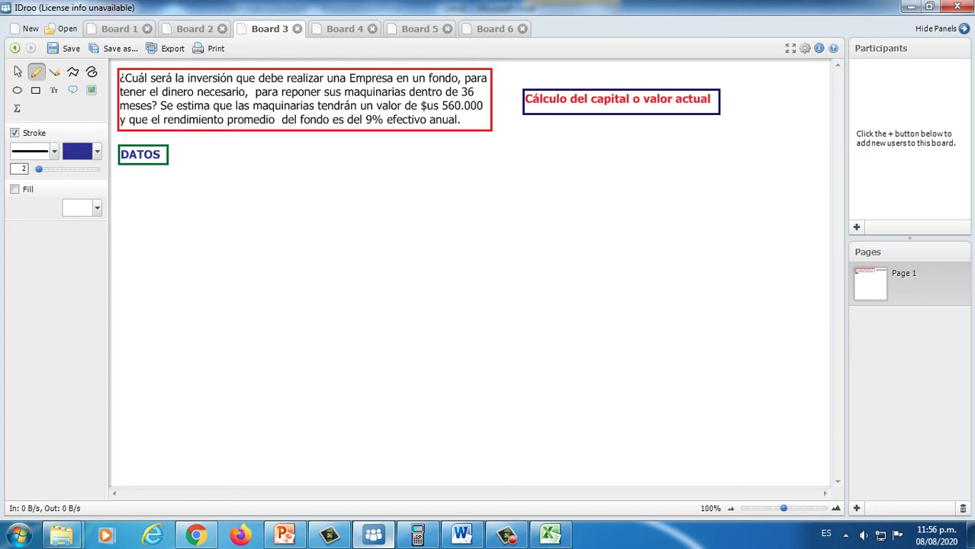
mouse_move(131, 178)
left_mouse_down()
mouse_move(130, 192)
mouse_move(131, 179)
mouse_move(122, 184)
mouse_move(164, 177)
mouse_move(156, 190)
left_mouse_up()
key("ctrl+z")
left_click(156, 194)
mouse_move(122, 209)
left_mouse_down()
mouse_move(121, 221)
mouse_move(155, 211)
mouse_move(148, 222)
mouse_move(195, 220)
left_mouse_up()
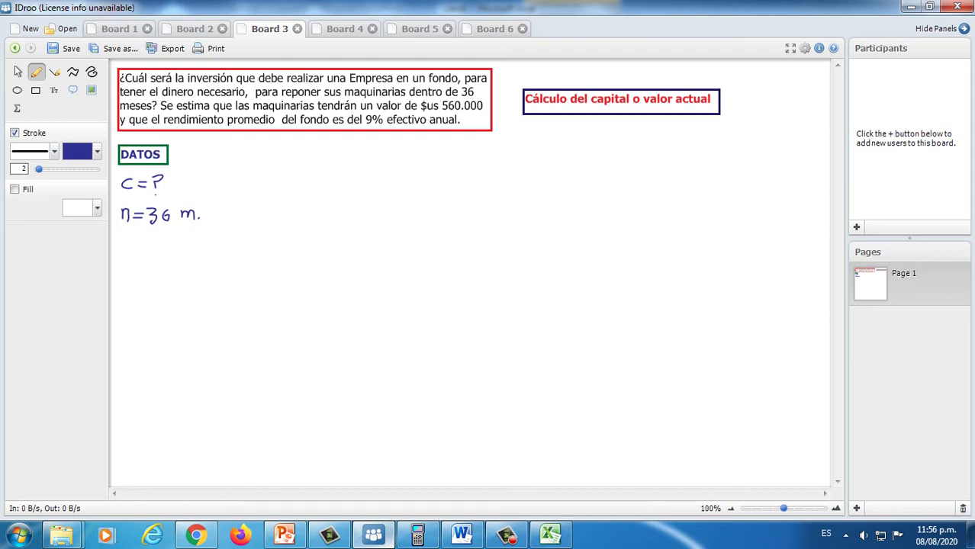
Write M = 560.000 $ and i = 9% Anual by hand below the n = 36 m. line
mouse_move(120, 241)
left_mouse_down()
mouse_move(120, 258)
mouse_move(129, 244)
mouse_move(133, 259)
mouse_move(146, 246)
left_mouse_up()
mouse_move(139, 253)
left_mouse_down()
mouse_move(155, 242)
mouse_move(153, 254)
mouse_move(174, 255)
mouse_move(182, 244)
mouse_move(196, 252)
mouse_move(200, 241)
mouse_move(207, 251)
mouse_move(223, 240)
mouse_move(244, 253)
left_mouse_up()
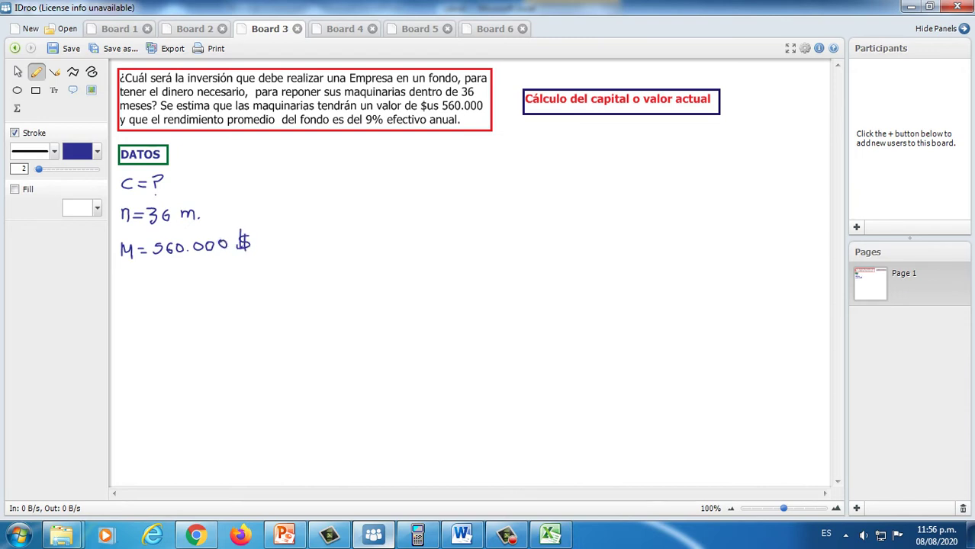
mouse_move(119, 285)
left_mouse_down()
mouse_move(163, 273)
mouse_move(173, 287)
mouse_move(171, 269)
mouse_move(183, 282)
mouse_move(211, 267)
mouse_move(214, 277)
left_mouse_up()
left_click_drag(218, 276, 245, 281)
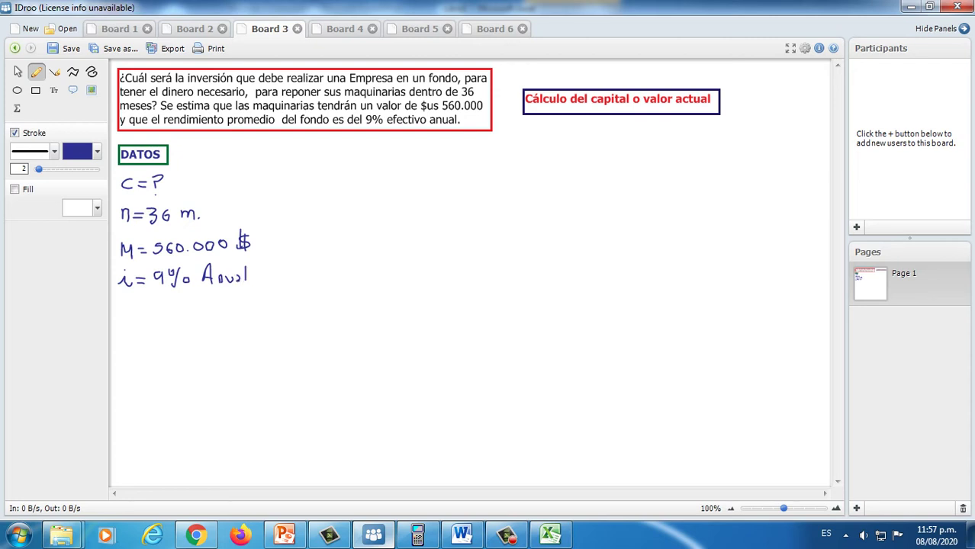
Draw a black horizontal timeline below the board's title, with a tick at each end and n = 36 m handwritten above its right end
left_click(55, 71)
left_click(97, 151)
left_click(340, 185)
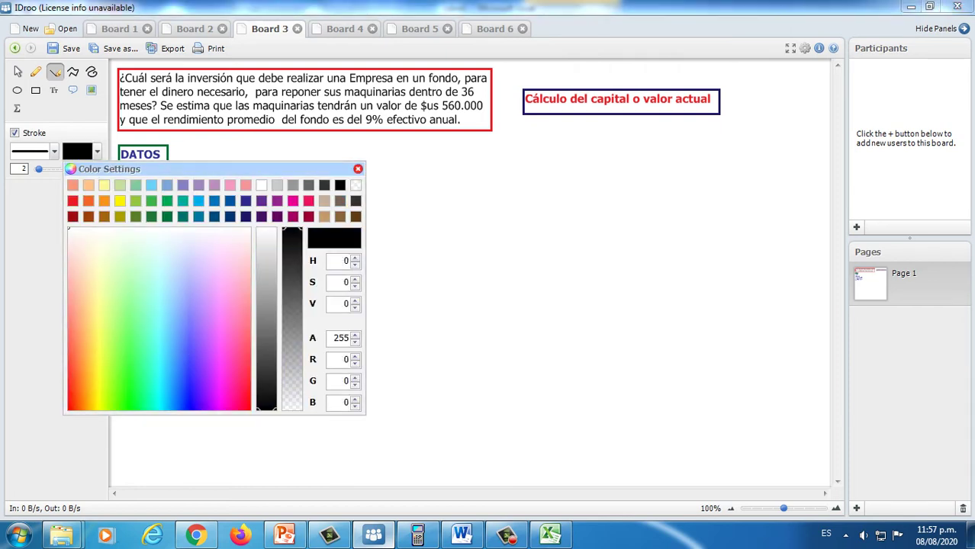
left_click(358, 168)
mouse_move(368, 184)
left_mouse_down()
mouse_move(761, 207)
mouse_move(700, 189)
mouse_move(738, 184)
left_mouse_up()
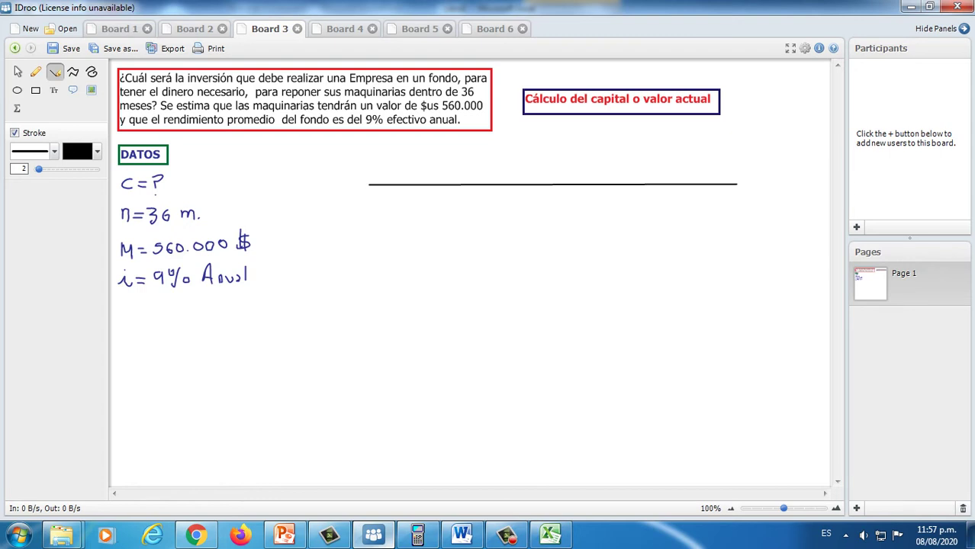
key("p")
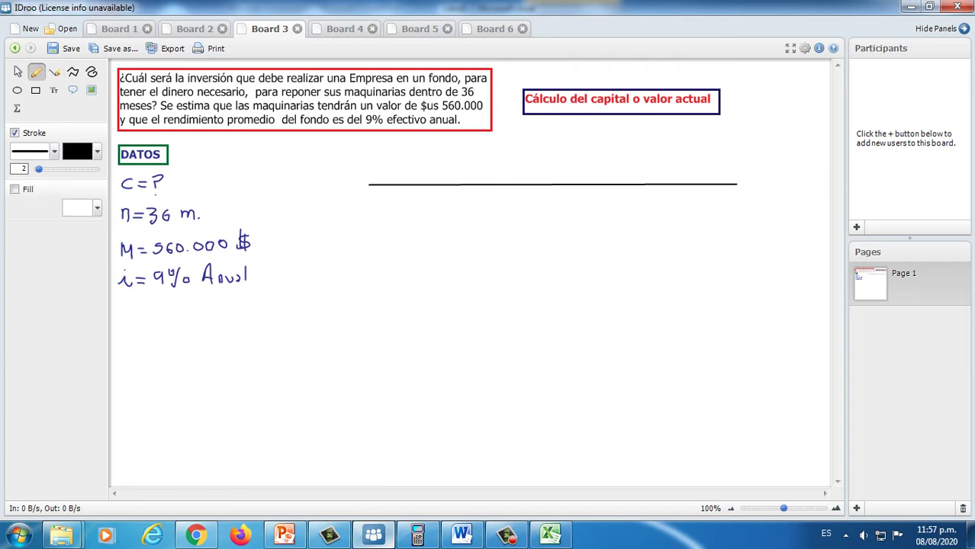
left_click_drag(368, 178, 368, 191)
left_click_drag(737, 178, 737, 188)
mouse_move(725, 149)
left_mouse_down()
mouse_move(727, 161)
mouse_move(733, 148)
mouse_move(735, 160)
mouse_move(745, 152)
mouse_move(756, 155)
mouse_move(749, 161)
mouse_move(788, 156)
left_mouse_up()
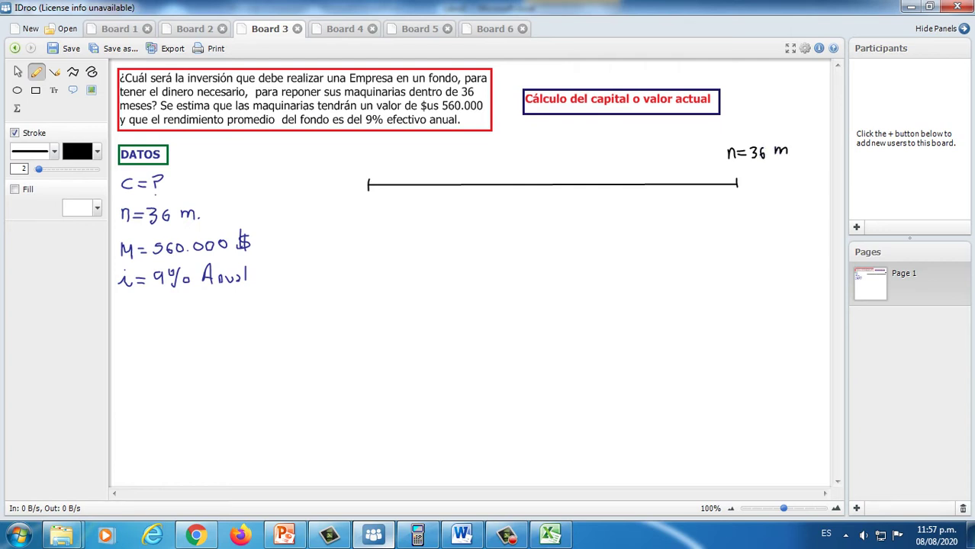
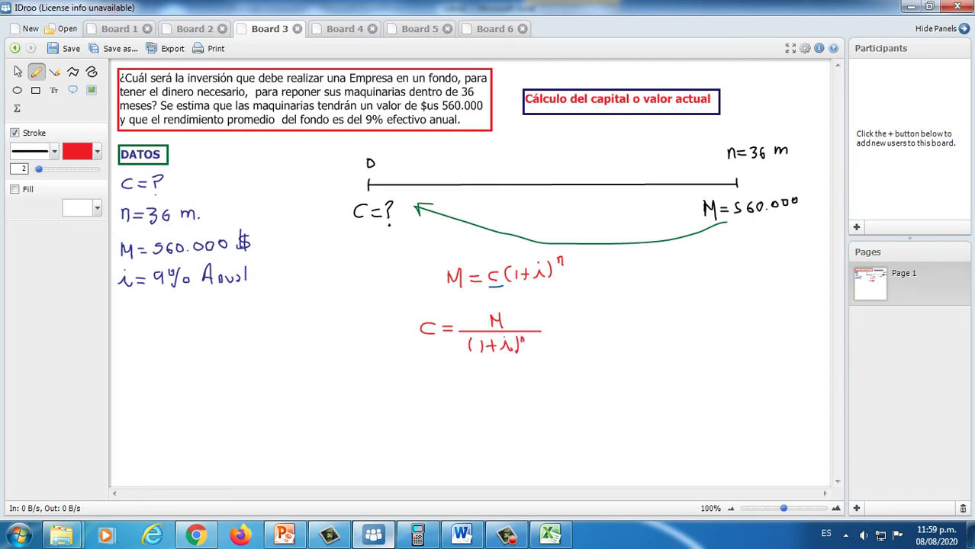
Write the alternative o C = M(1+i)^-n in red beside the fraction formula, and frame each of the two formulas with a green rectangle
mouse_move(585, 321)
left_mouse_down()
mouse_move(584, 332)
mouse_move(589, 320)
mouse_move(629, 332)
mouse_move(670, 313)
mouse_move(670, 331)
left_mouse_up()
mouse_move(684, 308)
left_mouse_down()
mouse_move(683, 333)
mouse_move(732, 317)
mouse_move(729, 329)
mouse_move(748, 299)
mouse_move(751, 308)
left_mouse_up()
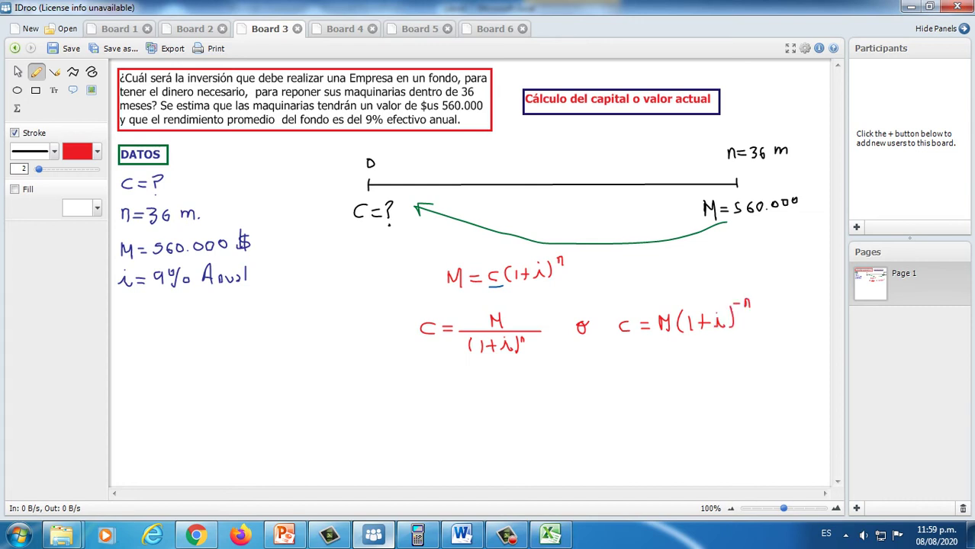
left_click(97, 152)
left_click(214, 200)
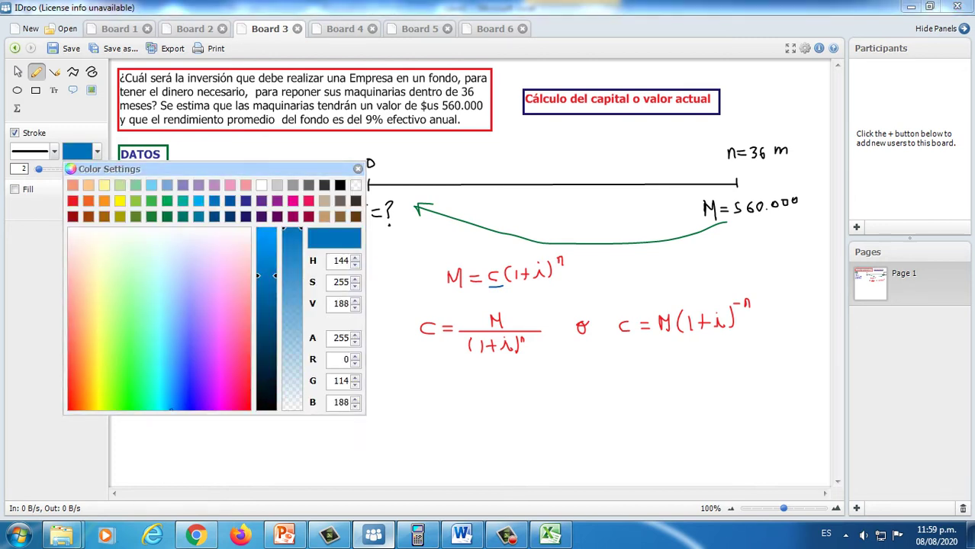
left_click(358, 169)
left_click(97, 152)
left_click(168, 217)
left_click(358, 169)
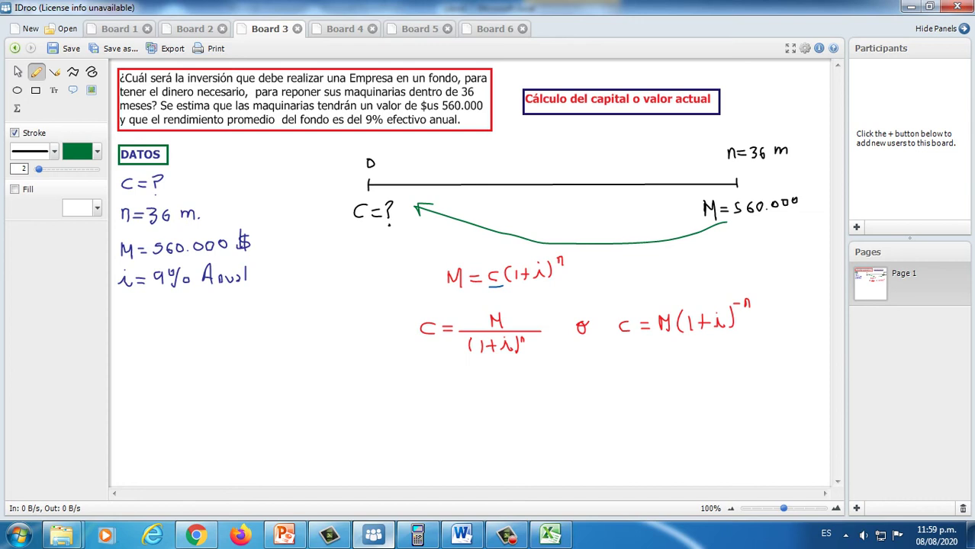
left_click(36, 90)
left_click_drag(405, 309, 545, 360)
left_click_drag(614, 301, 775, 346)
key("ctrl+z")
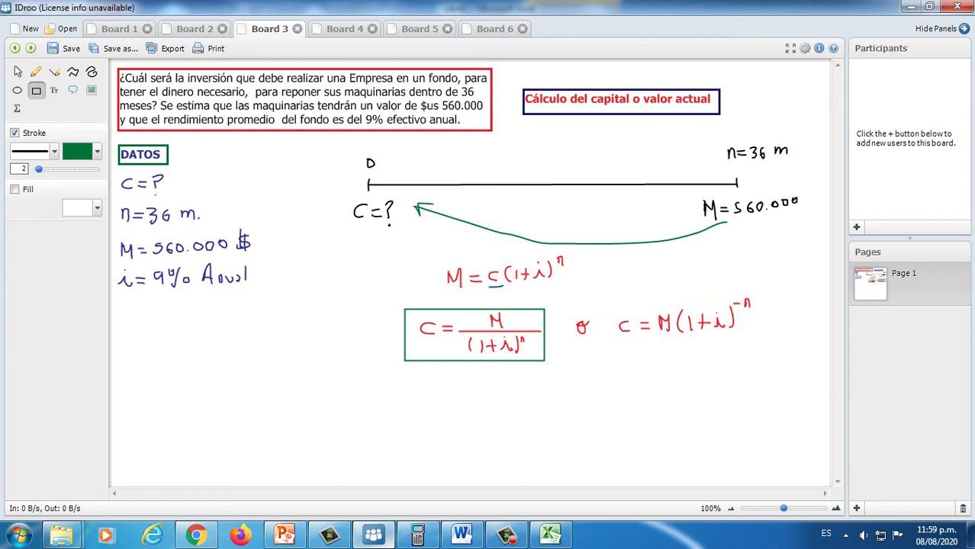
left_click_drag(612, 295, 762, 344)
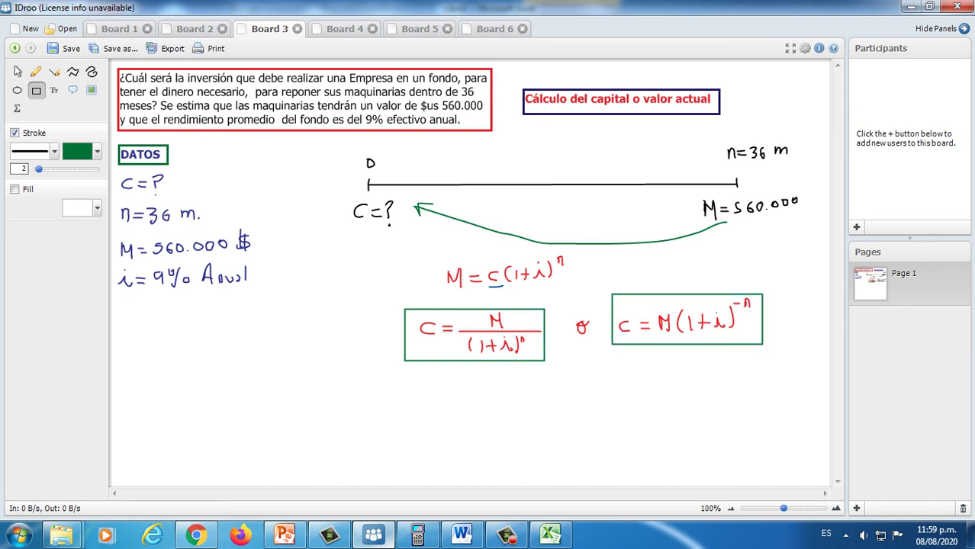
Write the substitution C = 560.000 / (1+0,09) by hand in teal blue below the framed fraction formula
left_click(97, 151)
left_click(214, 217)
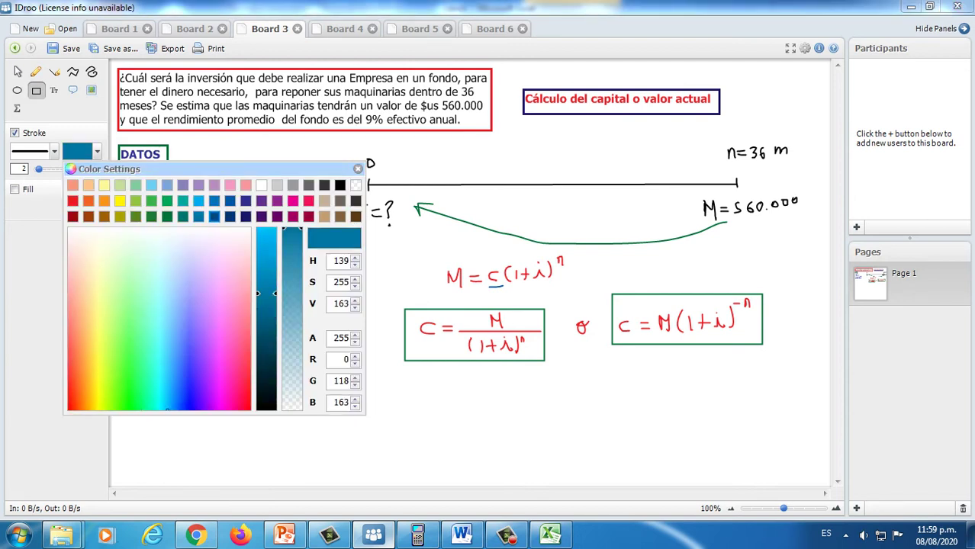
left_click(358, 169)
left_click(35, 71)
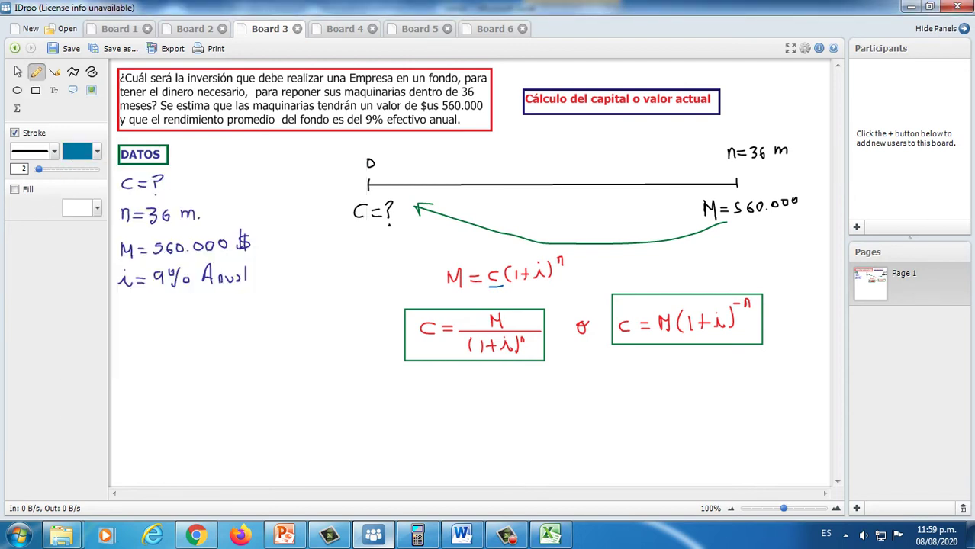
mouse_move(370, 391)
left_mouse_down()
mouse_move(360, 395)
mouse_move(373, 405)
mouse_move(384, 395)
mouse_move(497, 399)
left_mouse_up()
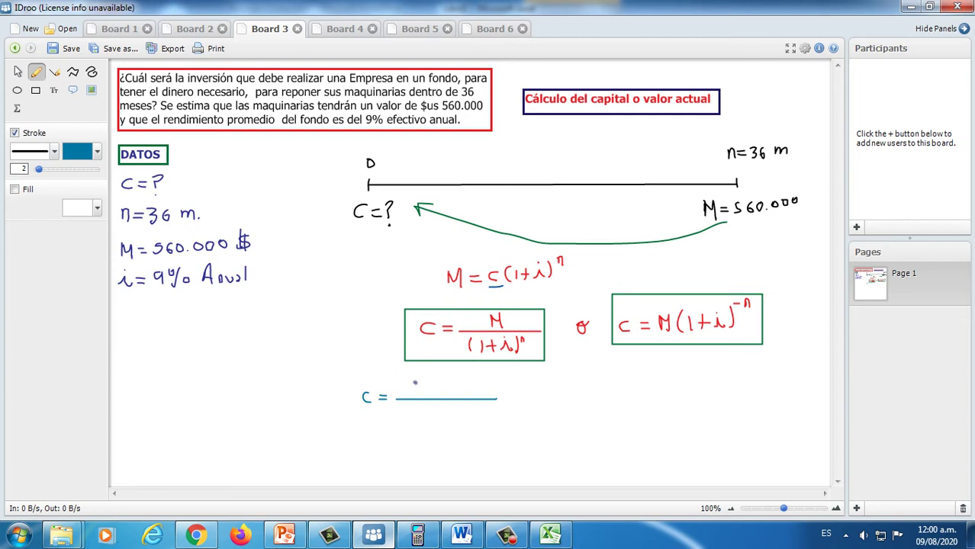
mouse_move(411, 381)
left_mouse_down()
mouse_move(411, 395)
mouse_move(432, 394)
mouse_move(433, 381)
mouse_move(450, 393)
mouse_move(480, 382)
left_mouse_up()
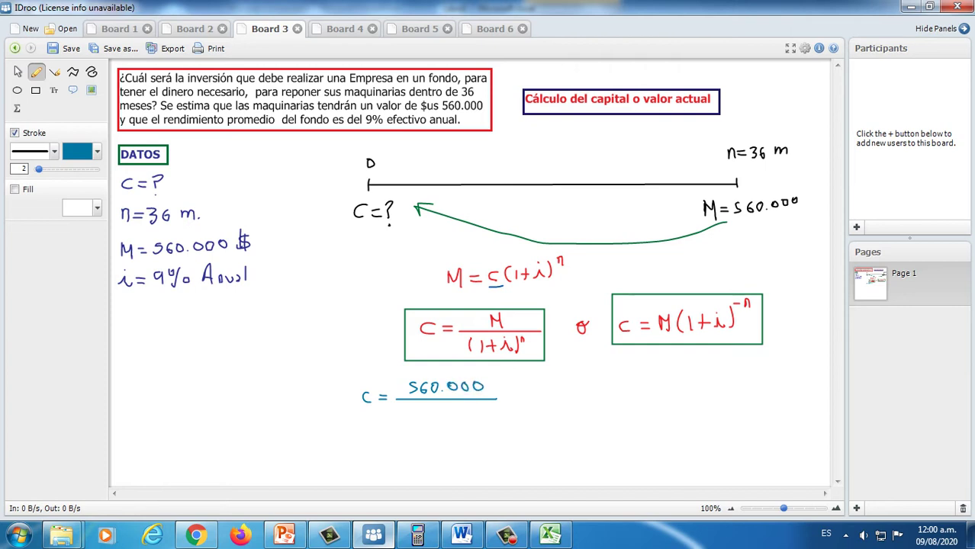
mouse_move(413, 405)
left_mouse_down()
mouse_move(412, 421)
mouse_move(445, 418)
mouse_move(451, 407)
mouse_move(455, 422)
mouse_move(481, 408)
mouse_move(484, 424)
left_mouse_up()
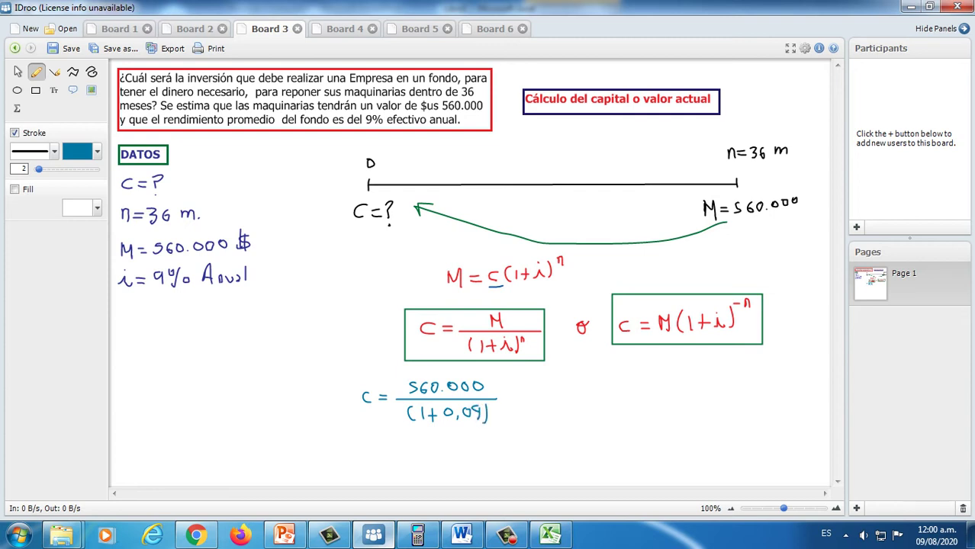
In magenta, mark i = 9% Anual with a check and n = 36 m. with an X, linking them by an arrowed bracket with ≠
left_click_drag(253, 274, 281, 253)
key("ctrl+z")
left_click(96, 151)
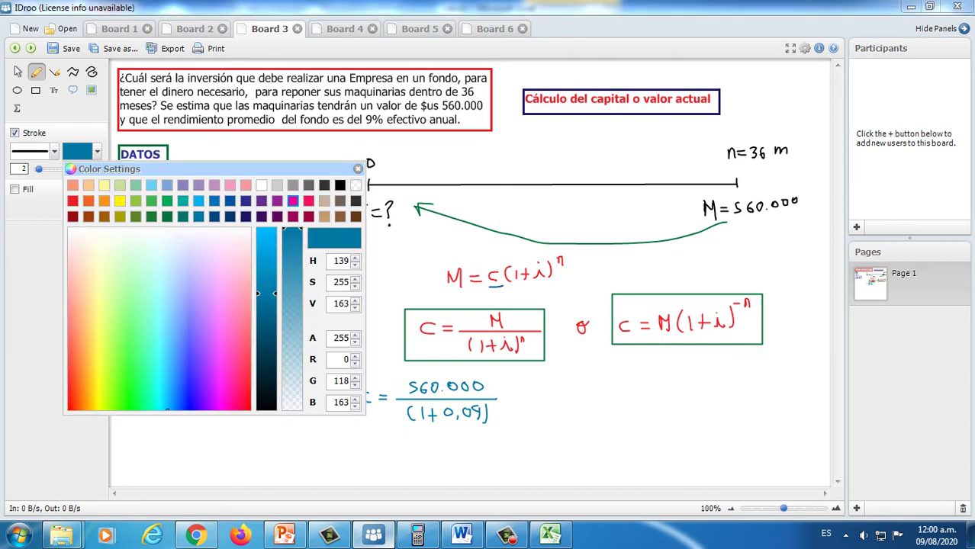
left_click(292, 202)
left_click_drag(253, 272, 270, 261)
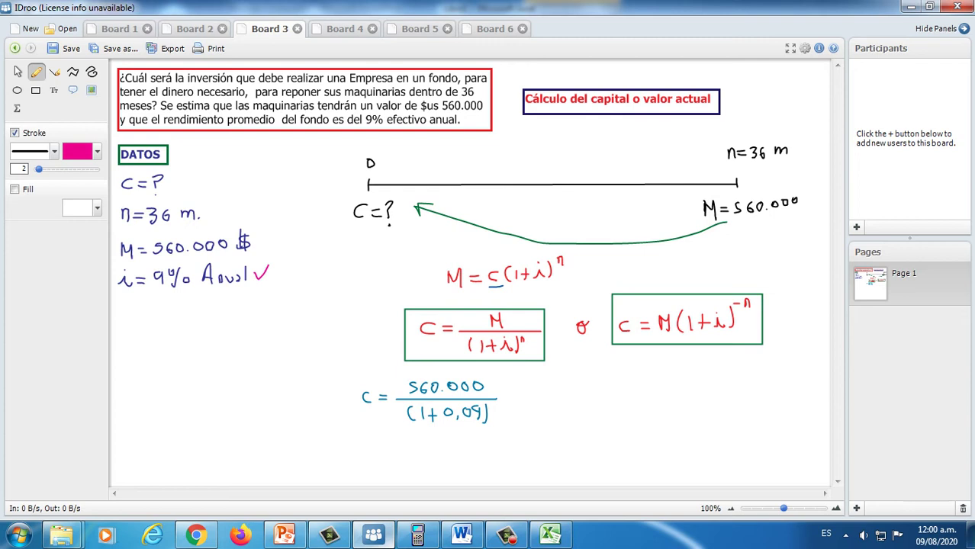
mouse_move(214, 210)
left_mouse_down()
mouse_move(222, 221)
mouse_move(213, 222)
mouse_move(285, 252)
mouse_move(272, 253)
left_mouse_up()
mouse_move(254, 208)
left_mouse_down()
mouse_move(255, 219)
mouse_move(306, 228)
mouse_move(297, 243)
left_mouse_up()
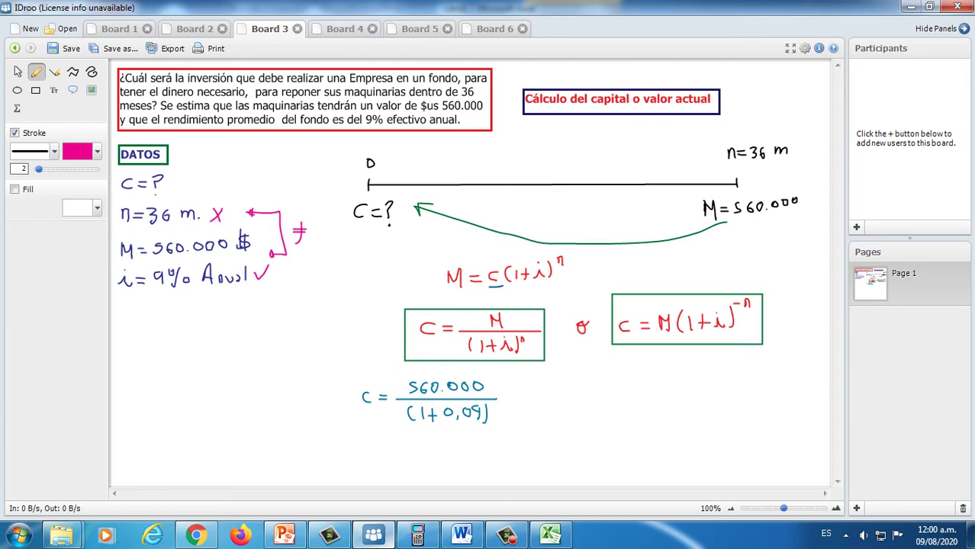
Write the period conversion n = 36/12 = 3 Años in magenta below the data list
mouse_move(118, 343)
left_mouse_down()
mouse_move(124, 334)
mouse_move(131, 346)
left_mouse_up()
left_click(121, 326)
key("ctrl+z")
key("ctrl+z")
mouse_move(127, 329)
left_mouse_down()
mouse_move(137, 339)
mouse_move(175, 327)
mouse_move(186, 338)
mouse_move(167, 353)
mouse_move(185, 352)
mouse_move(202, 330)
mouse_move(269, 327)
mouse_move(254, 320)
left_mouse_up()
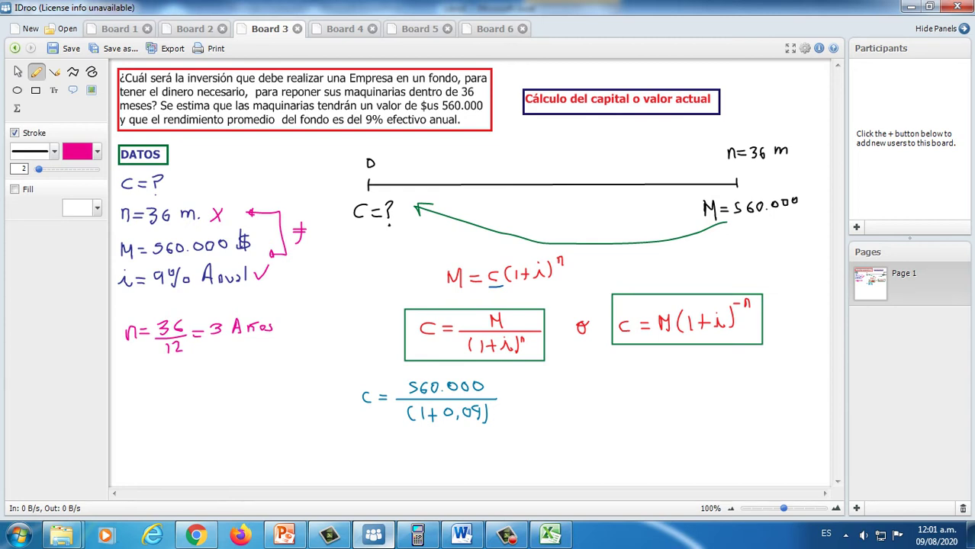
Complete both substitutions in teal blue, adding exponent 3 to the denominator and writing C = 560.000(1+0,09)^-3, each with a C = line below
left_click(97, 152)
left_click(199, 217)
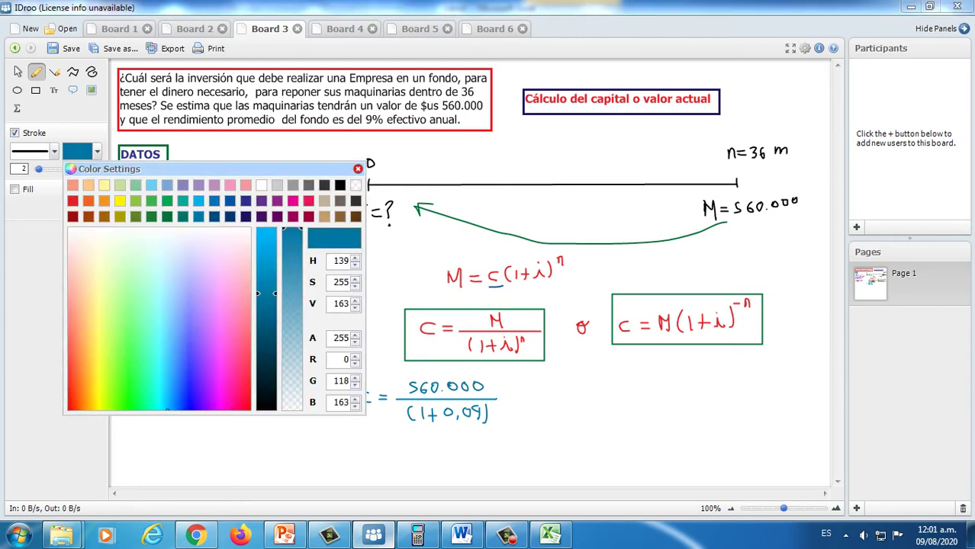
left_click(358, 169)
left_click_drag(490, 406, 490, 417)
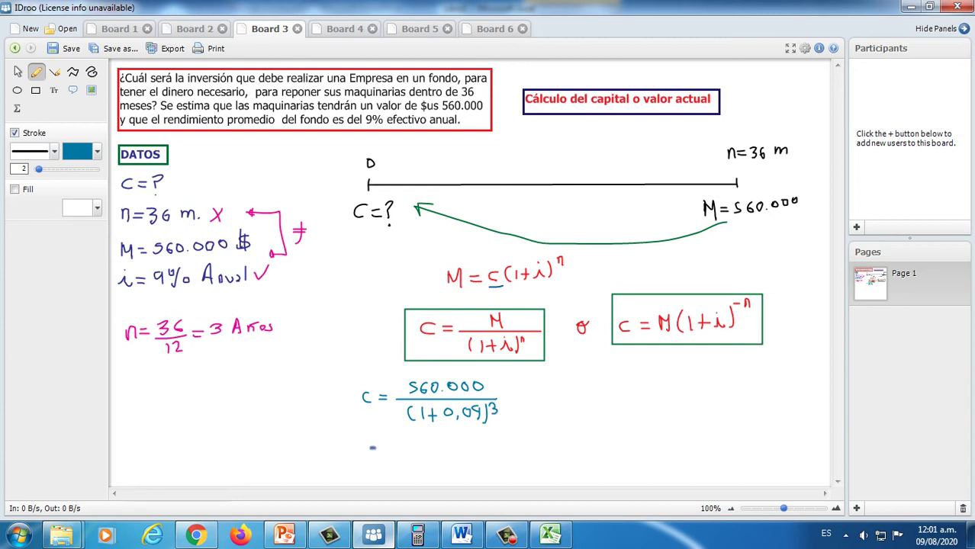
mouse_move(370, 448)
left_mouse_down()
mouse_move(370, 455)
mouse_move(389, 449)
left_mouse_up()
mouse_move(623, 384)
left_mouse_down()
mouse_move(614, 384)
mouse_move(623, 394)
mouse_move(675, 382)
mouse_move(720, 381)
mouse_move(731, 391)
mouse_move(748, 390)
mouse_move(758, 373)
mouse_move(762, 388)
mouse_move(774, 374)
mouse_move(791, 390)
mouse_move(802, 356)
mouse_move(798, 369)
left_mouse_up()
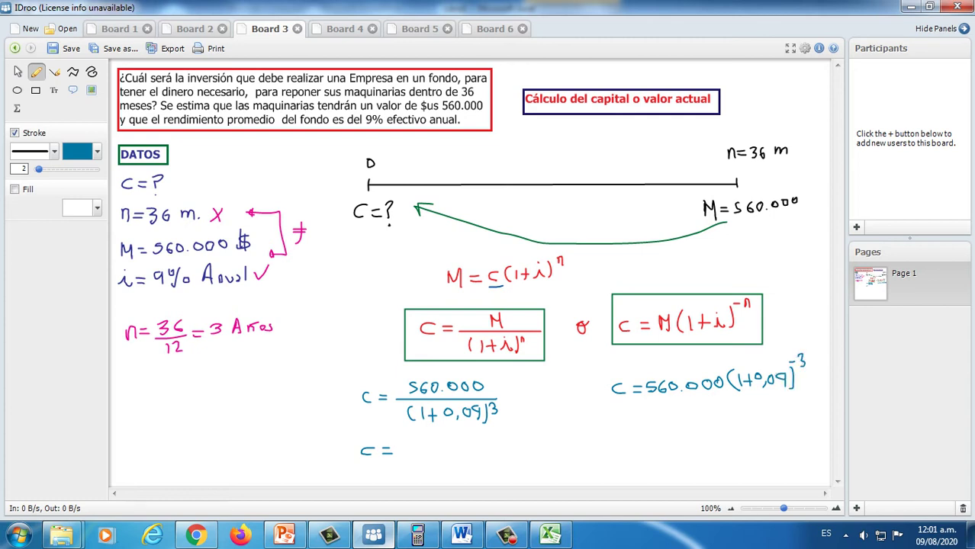
mouse_move(621, 430)
left_mouse_down()
mouse_move(620, 441)
mouse_move(649, 437)
left_mouse_up()
Switch to the fx-9860 calculator emulator and calculate 560000(1+0.09)^-3
left_click(418, 534)
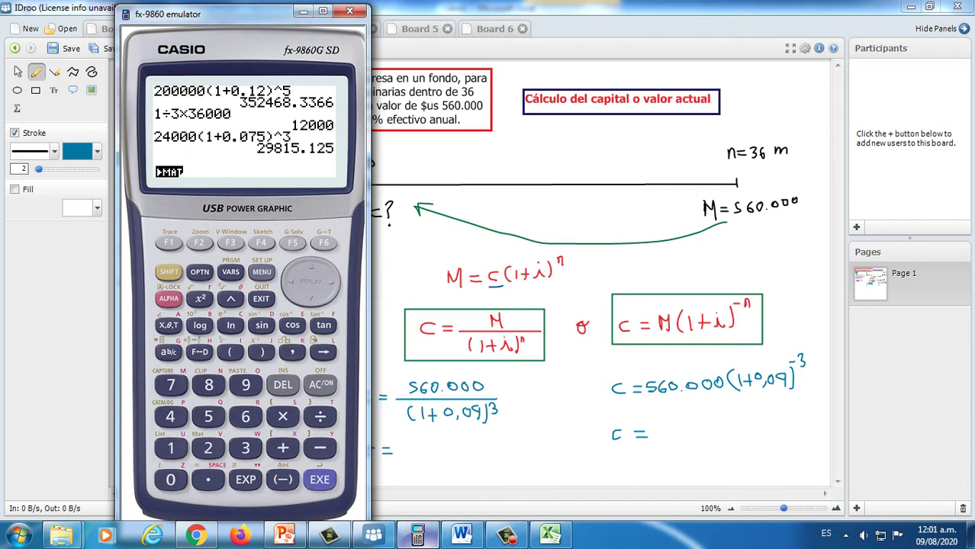
type("5")
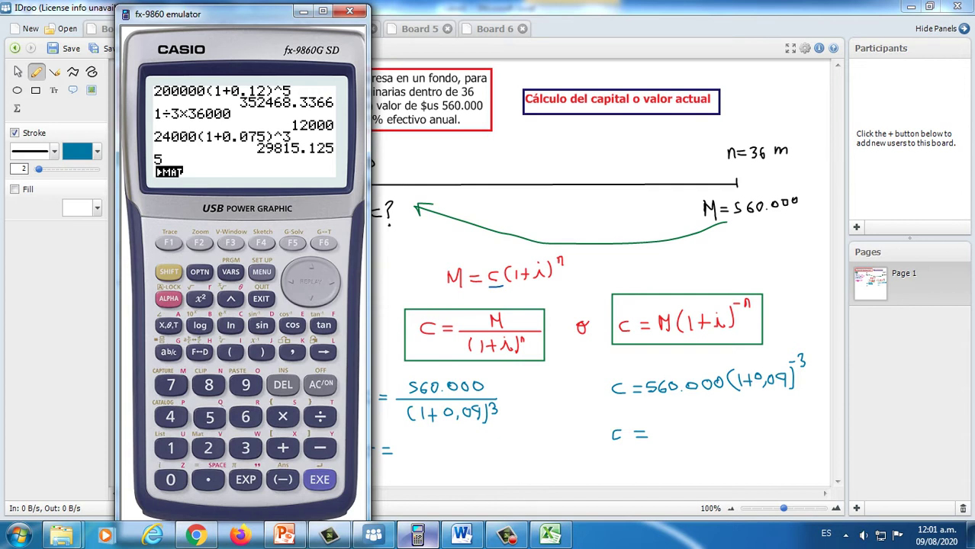
type("60000")
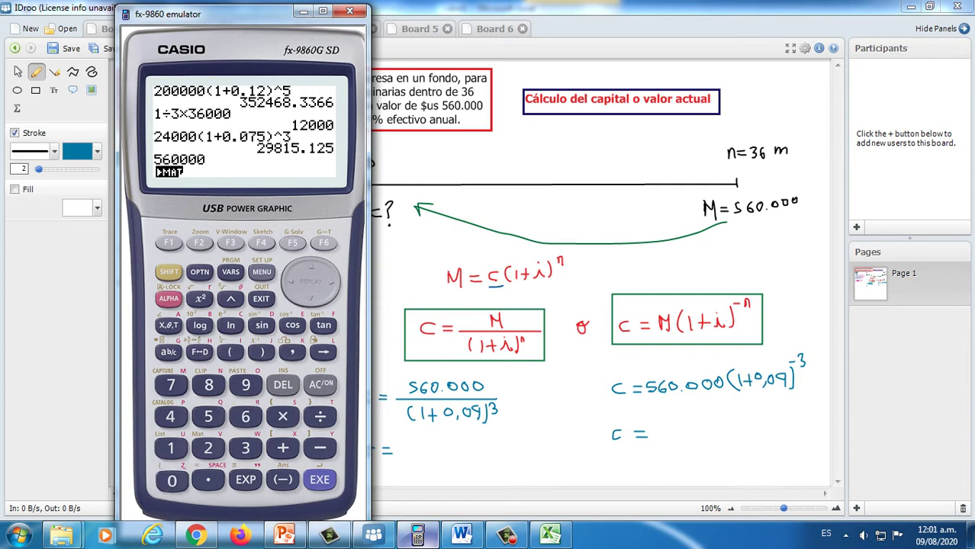
type("(1+")
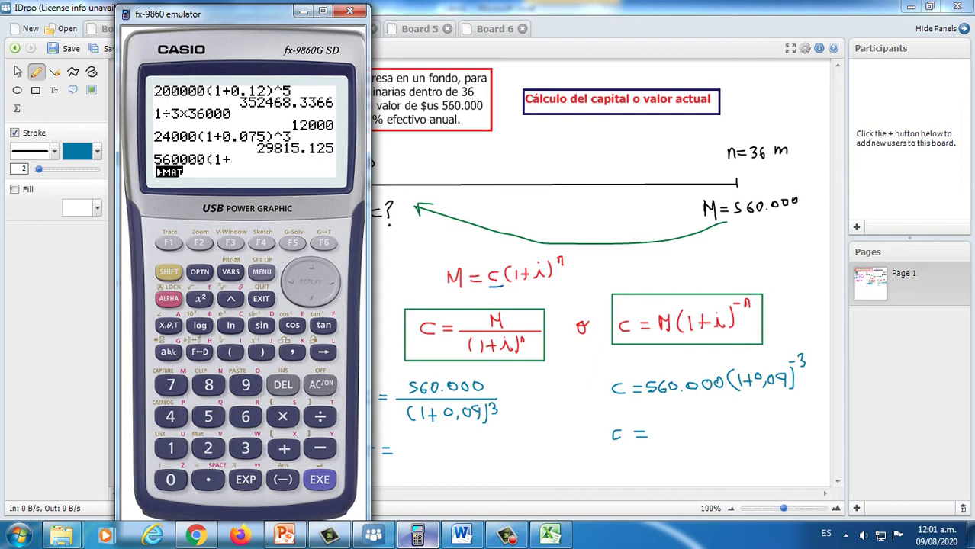
type("0.09")
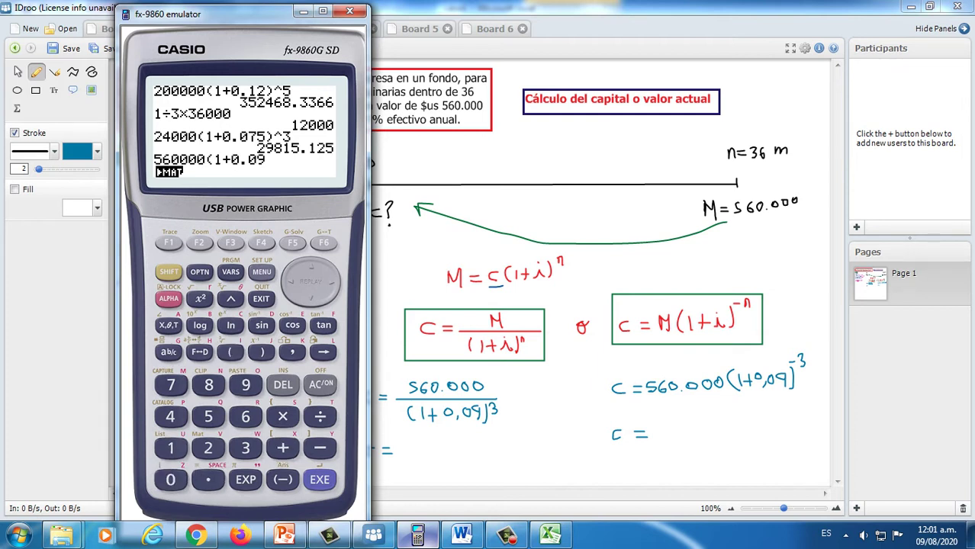
type(")^-3")
key("Return")
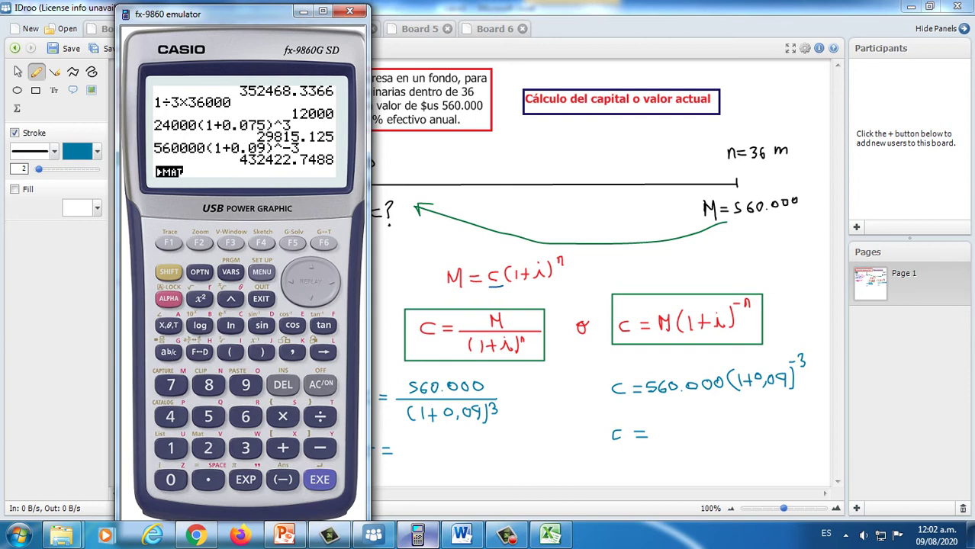
Handwrite 432.422,75 $us in teal blue after the C = under the negative-exponent substitution, consulting the calculator for the digits
mouse_move(653, 422)
left_mouse_down()
mouse_move(655, 435)
mouse_move(664, 424)
mouse_move(675, 433)
mouse_move(665, 440)
mouse_move(682, 438)
left_mouse_up()
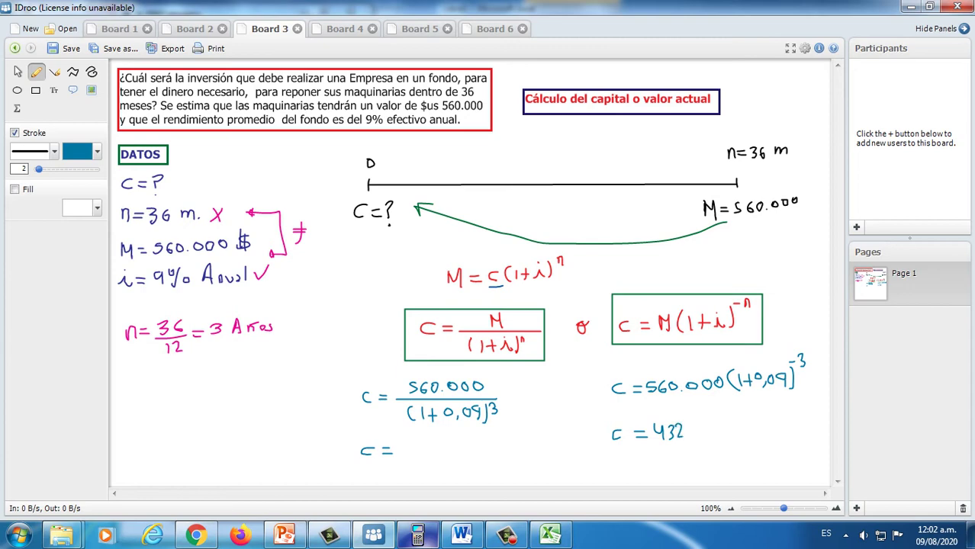
left_click(417, 534)
left_click(418, 535)
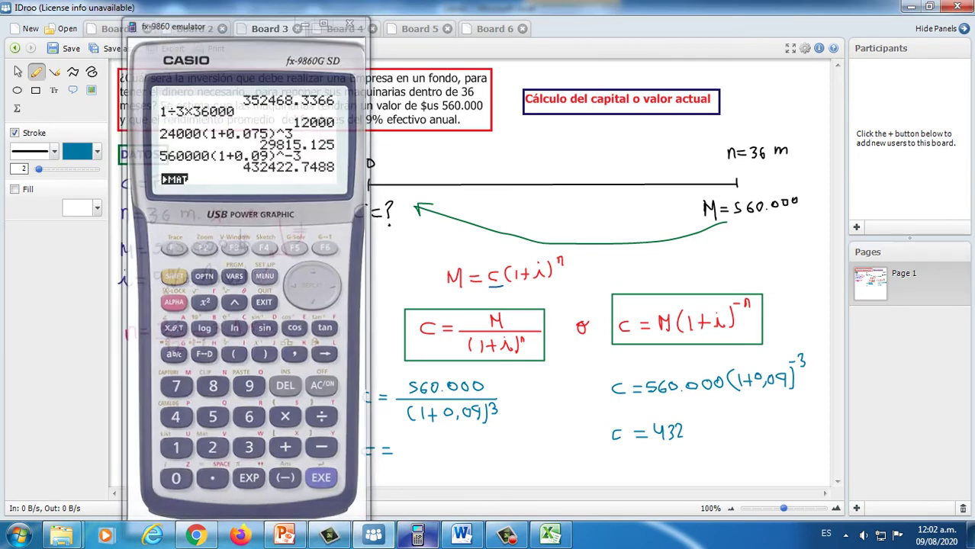
left_click(685, 437)
mouse_move(688, 424)
left_mouse_down()
mouse_move(694, 439)
mouse_move(725, 440)
left_mouse_up()
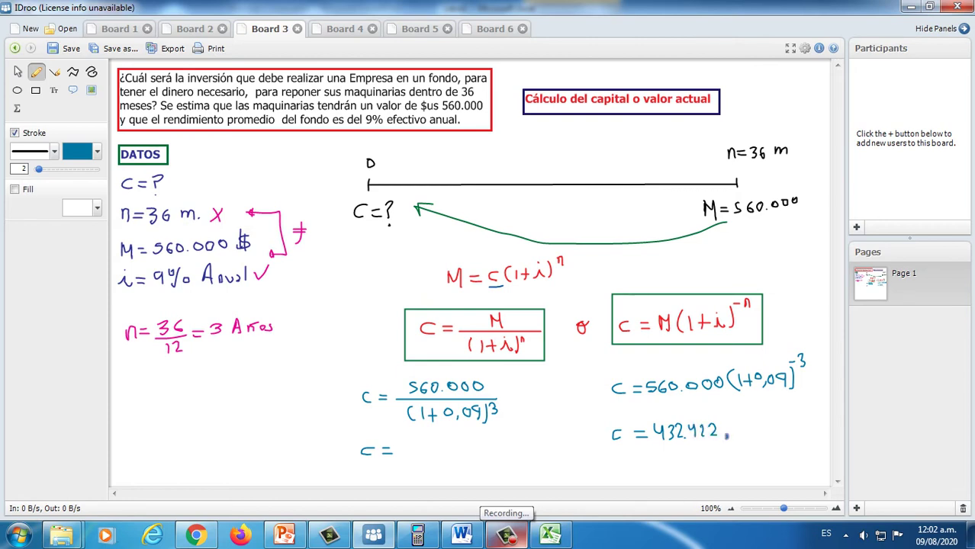
left_click(418, 534)
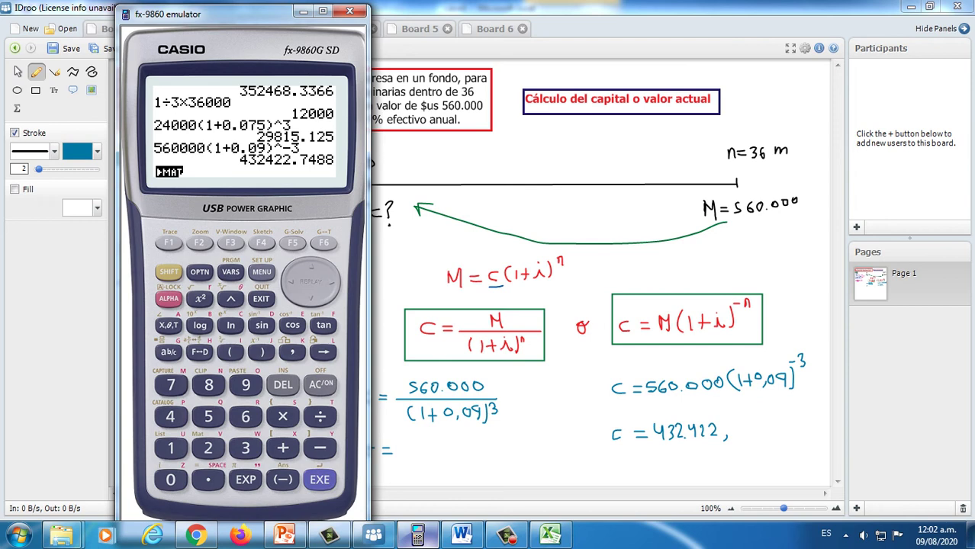
left_click(417, 534)
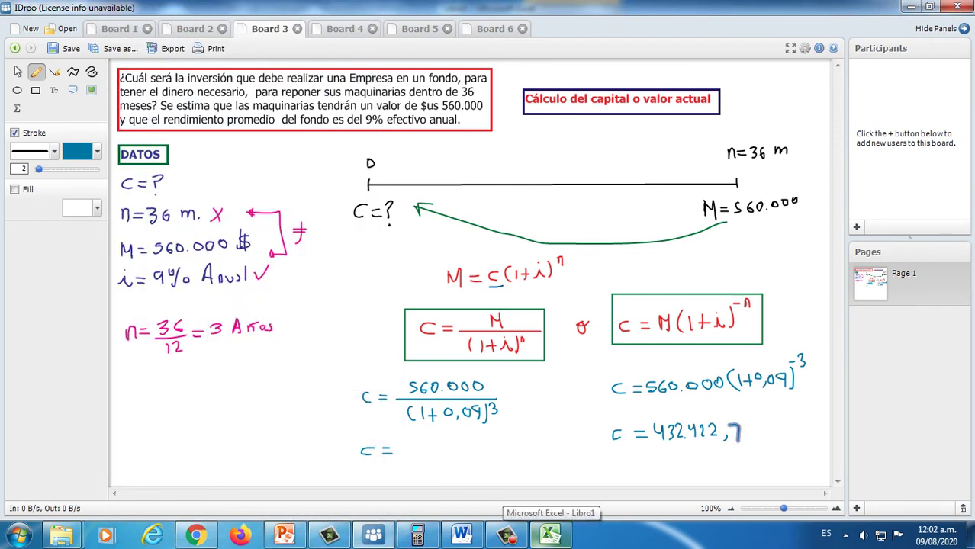
left_click_drag(732, 428, 743, 440)
mouse_move(788, 417)
left_mouse_down()
mouse_move(778, 433)
mouse_move(799, 434)
left_mouse_up()
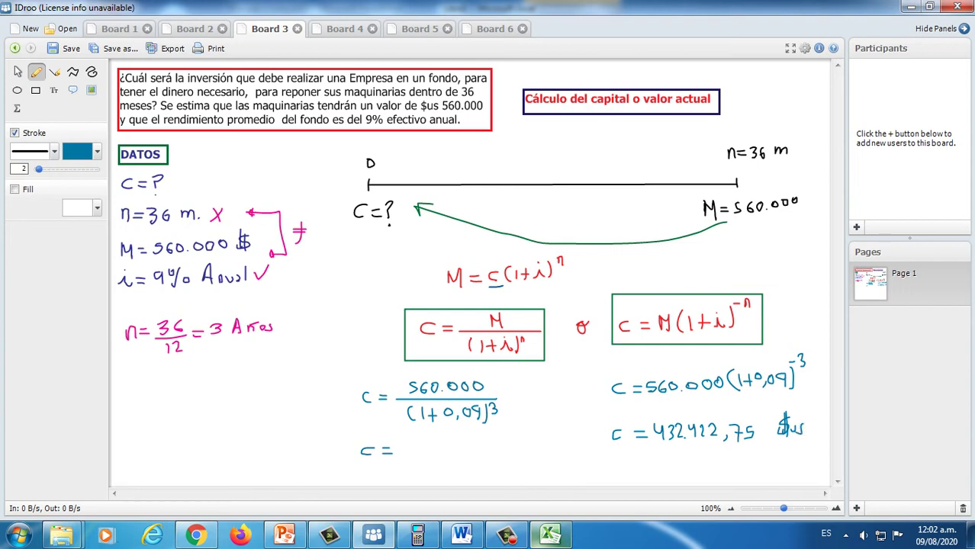
Switch to the fx-9860 calculator emulator, move it clear of the fraction on the board, and calculate 560000÷((1+0.09)^3)
left_click(418, 535)
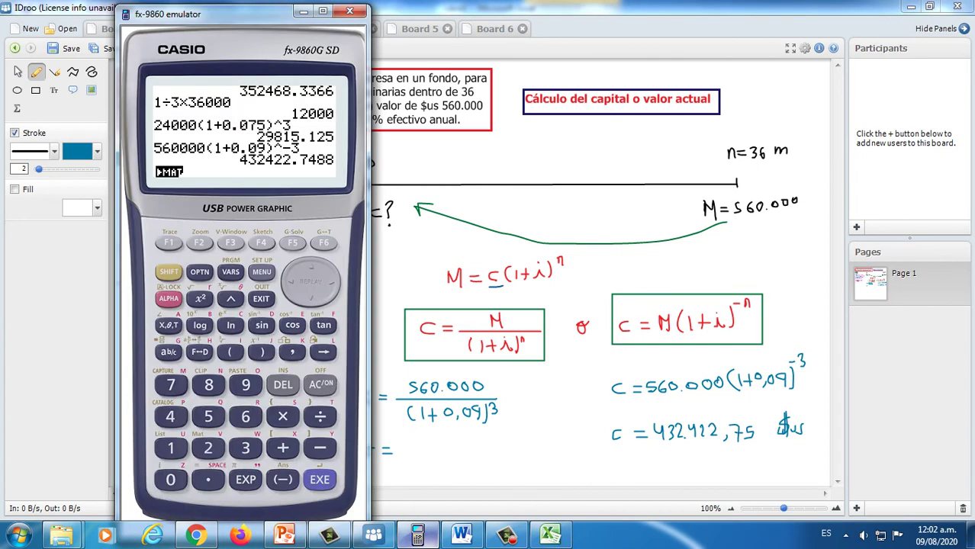
left_click_drag(191, 14, 101, 16)
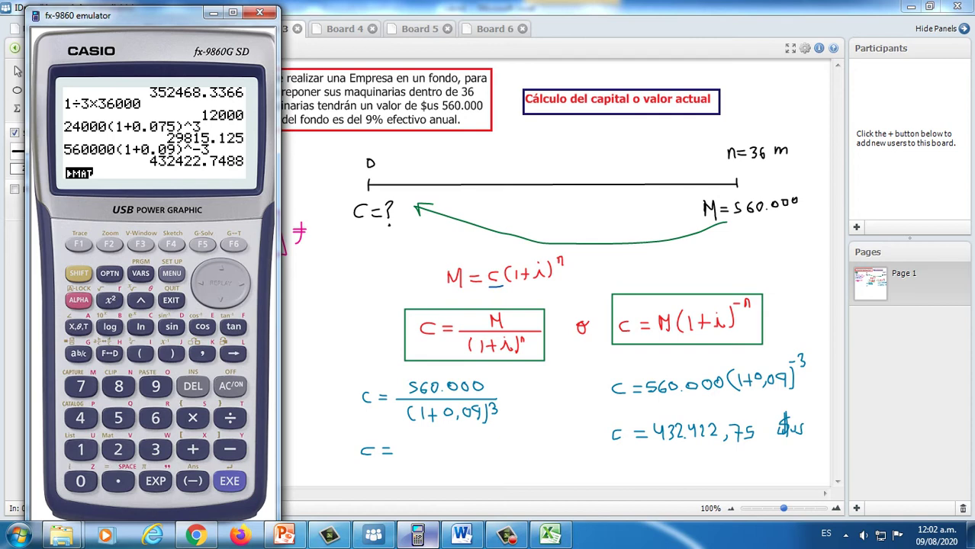
type("56")
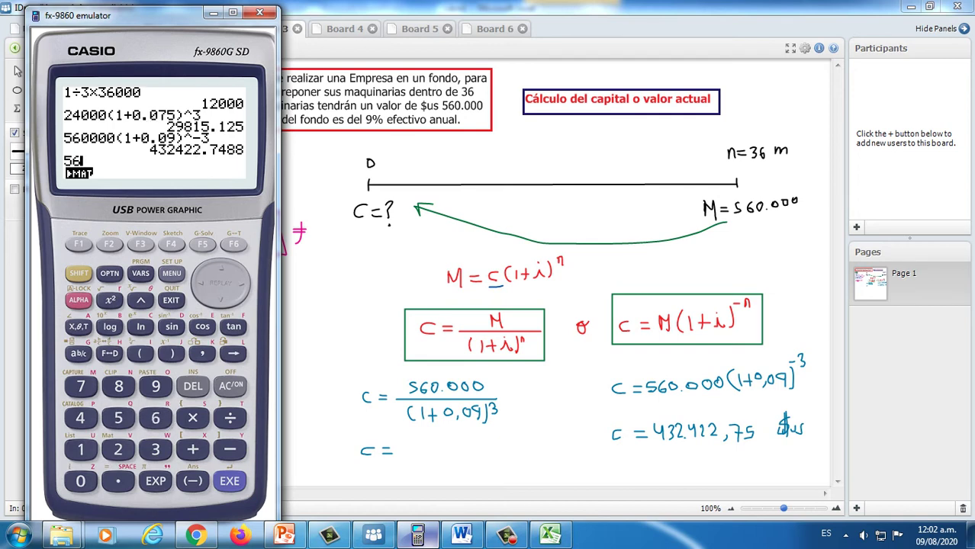
type("0000/((")
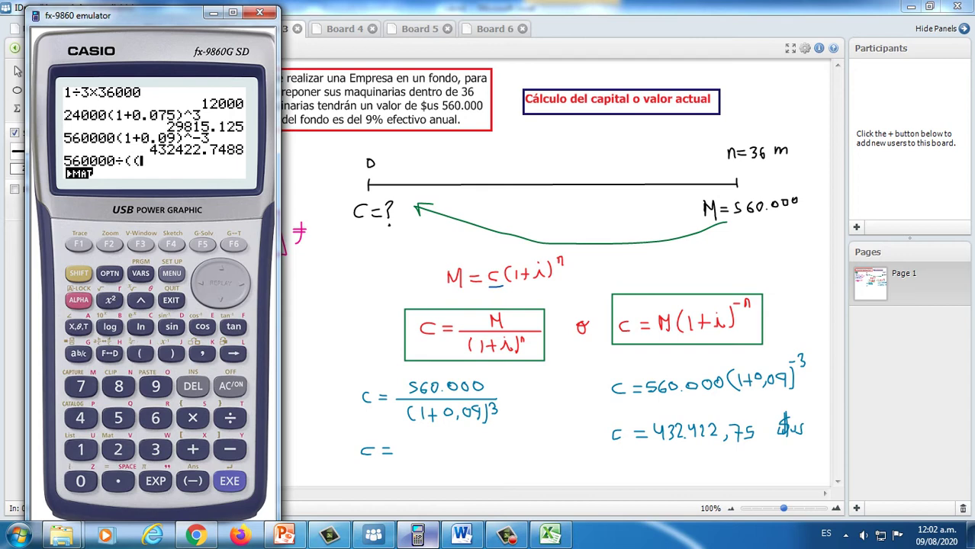
type("1+0.09)")
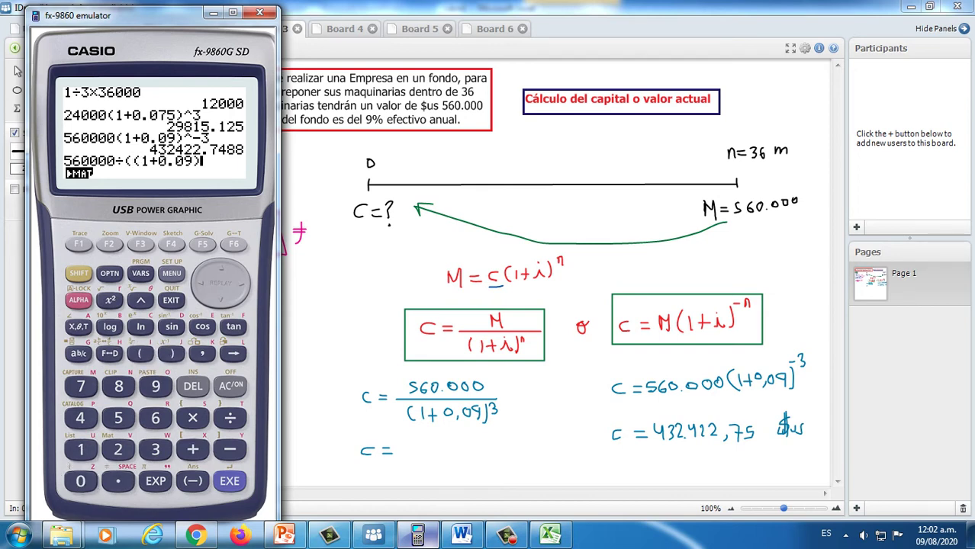
type("^3)")
key("Return")
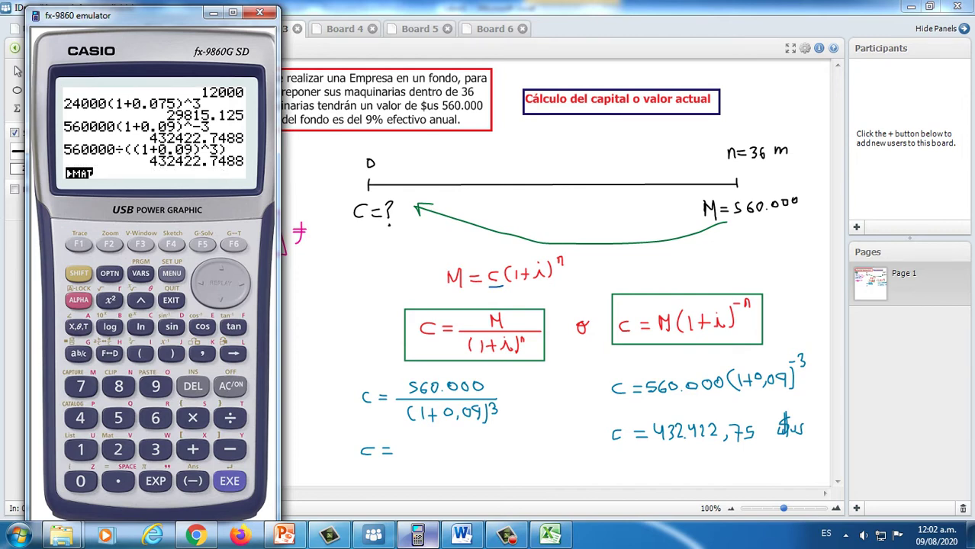
Handwrite 432.422,75 $us after the C = below the fraction and frame both C results with pinkish-red rectangles
mouse_move(403, 442)
left_mouse_down()
mouse_move(411, 457)
mouse_move(422, 454)
mouse_move(413, 458)
mouse_move(431, 448)
mouse_move(448, 458)
mouse_move(458, 444)
mouse_move(455, 458)
mouse_move(479, 463)
mouse_move(503, 451)
mouse_move(523, 458)
mouse_move(533, 444)
mouse_move(530, 454)
left_mouse_up()
left_click(36, 90)
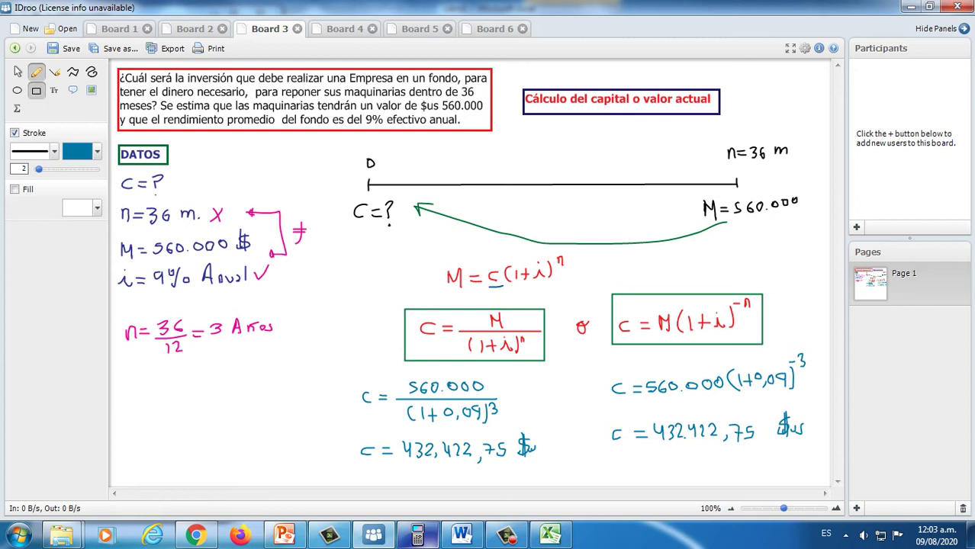
left_click(96, 152)
left_click(308, 200)
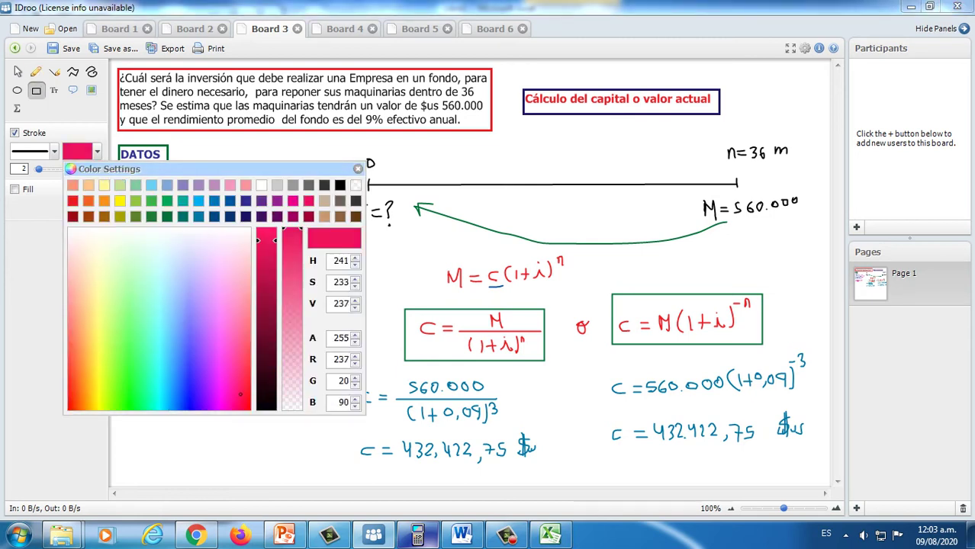
mouse_move(353, 431)
left_mouse_down()
mouse_move(537, 478)
mouse_move(510, 466)
left_mouse_up()
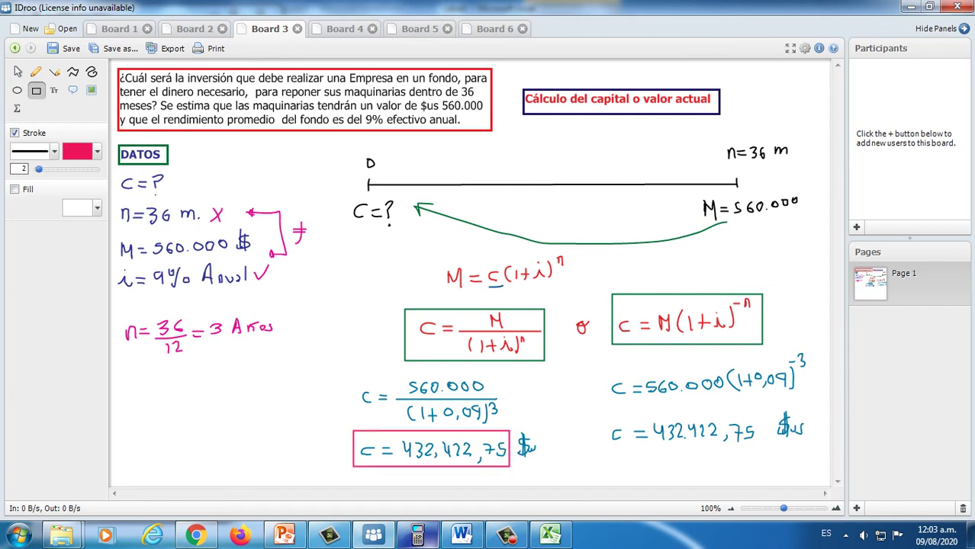
left_click_drag(602, 415, 764, 451)
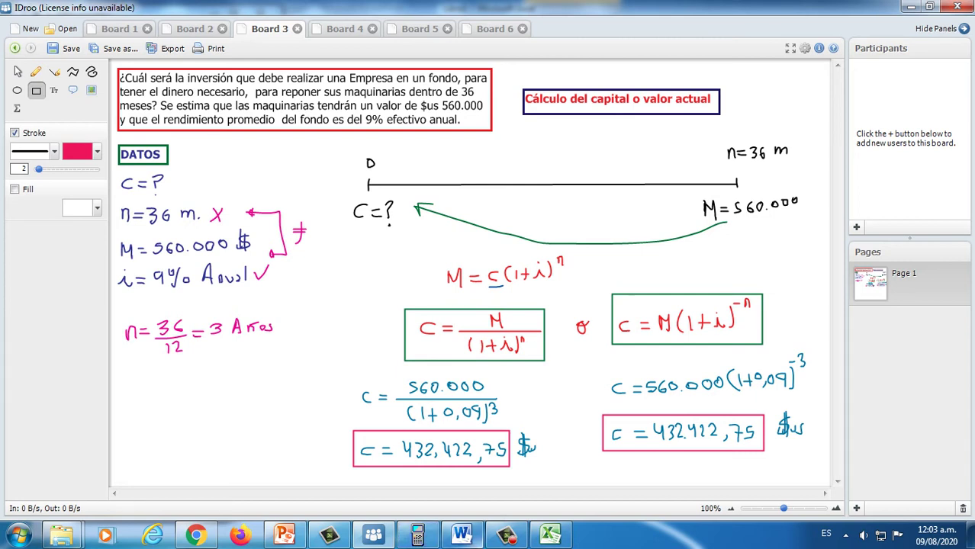
Switch to the Excel workbook and fill row 18 of the second table with Plazo (nper), 36 and Meses
left_click(550, 535)
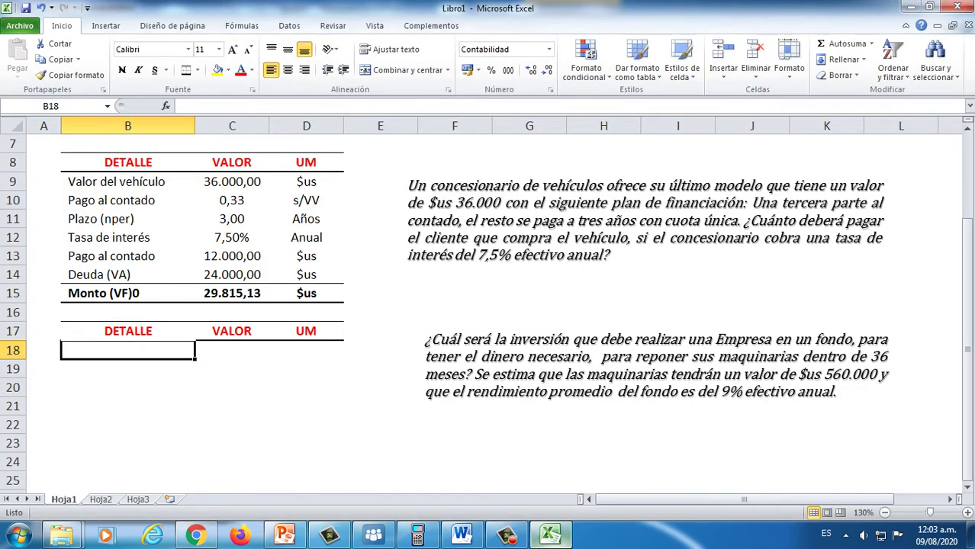
scroll(488, 305, "up", 2)
scroll(488, 305, "down", 2)
type("Plazo ")
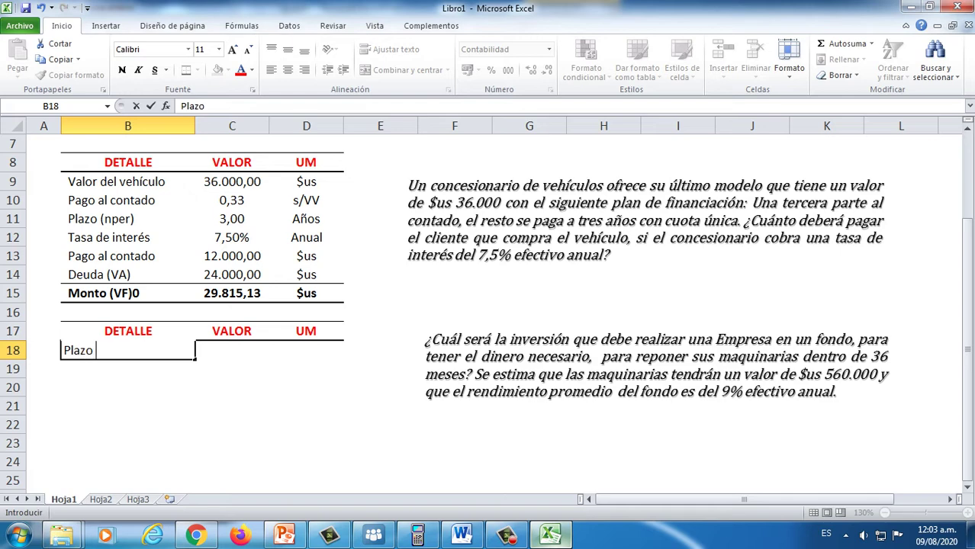
type("(nper)")
key("Tab")
type("36")
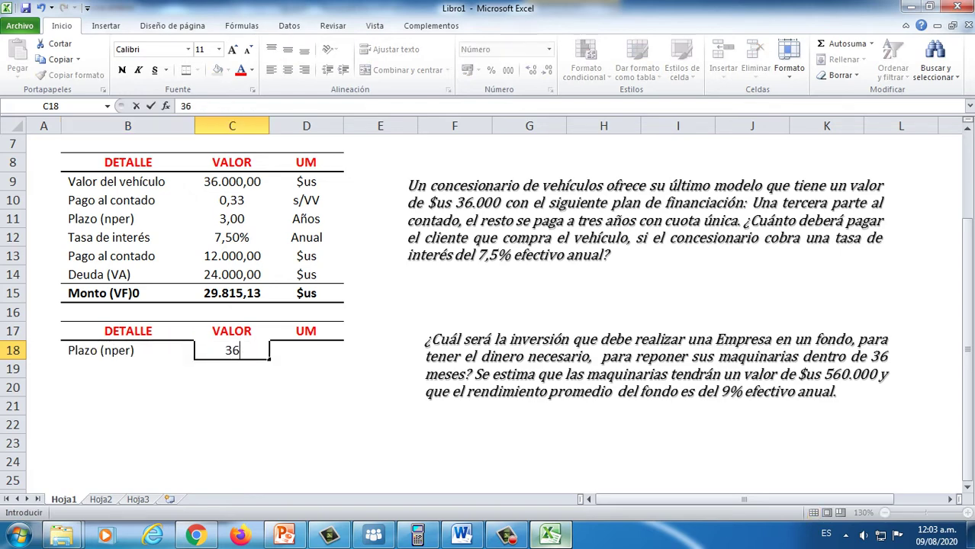
key("Tab")
type("Meses")
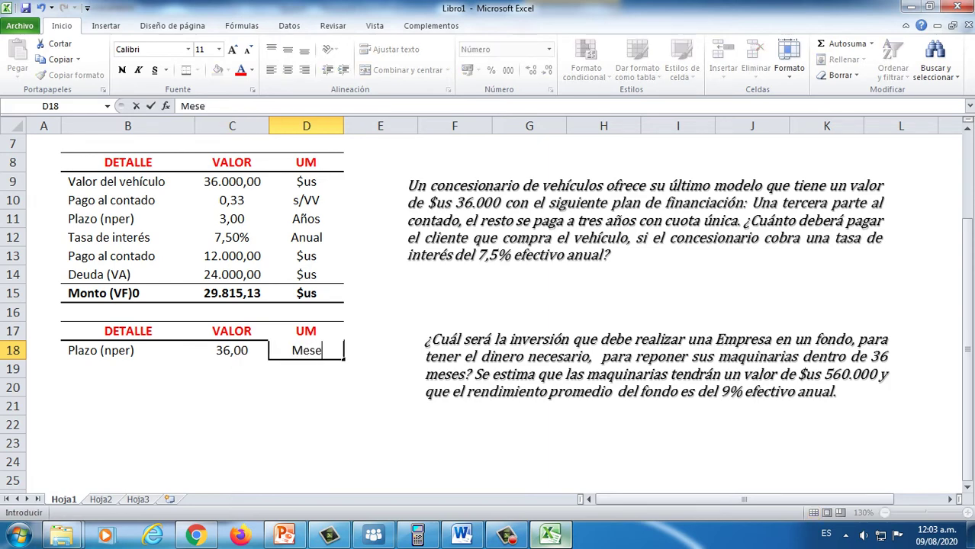
key("Return")
key("Left")
key("Left")
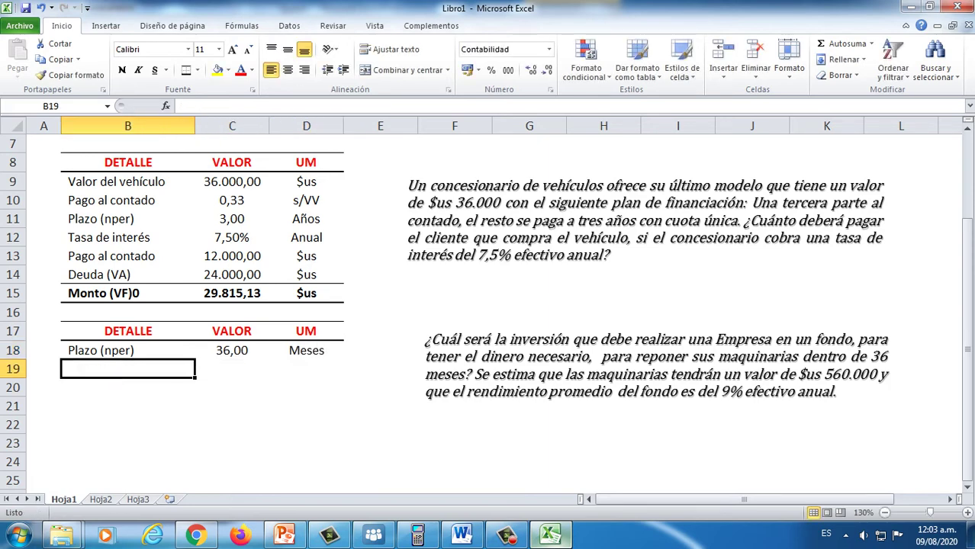
Fill row 19 with Monto (VF), 560000 and the unit $us
type("Monto")
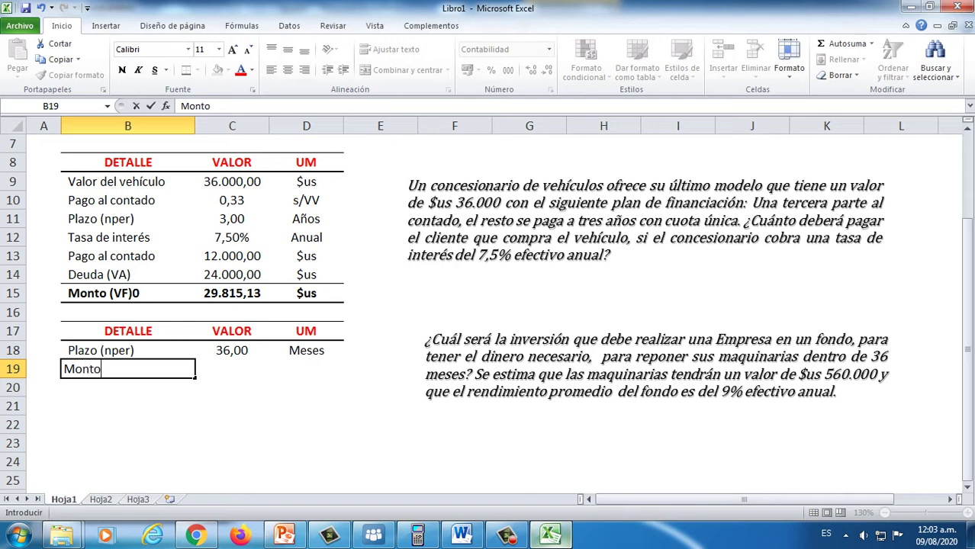
type(" (VF)")
key("Tab")
type("560000")
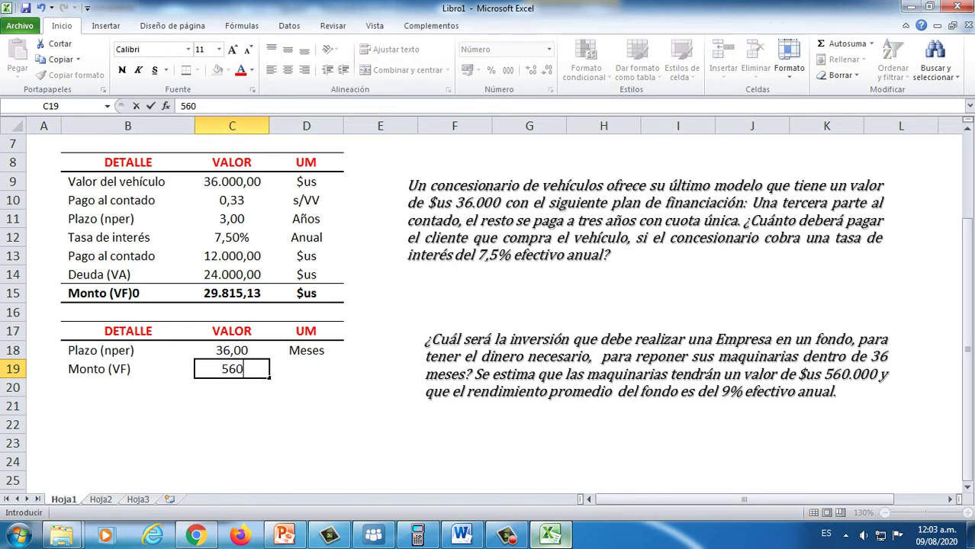
key("Tab")
type("$US")
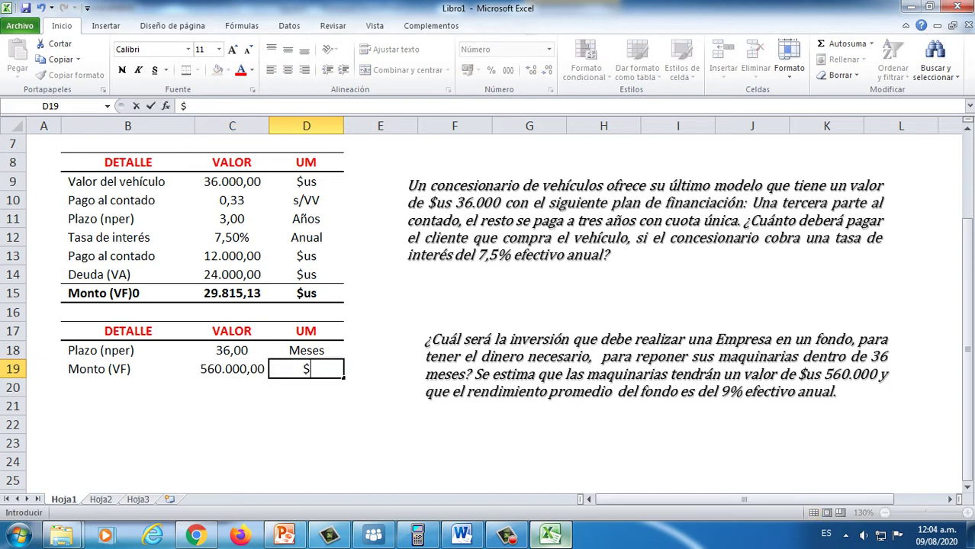
key("BackSpace")
key("BackSpace")
type("us")
key("Return")
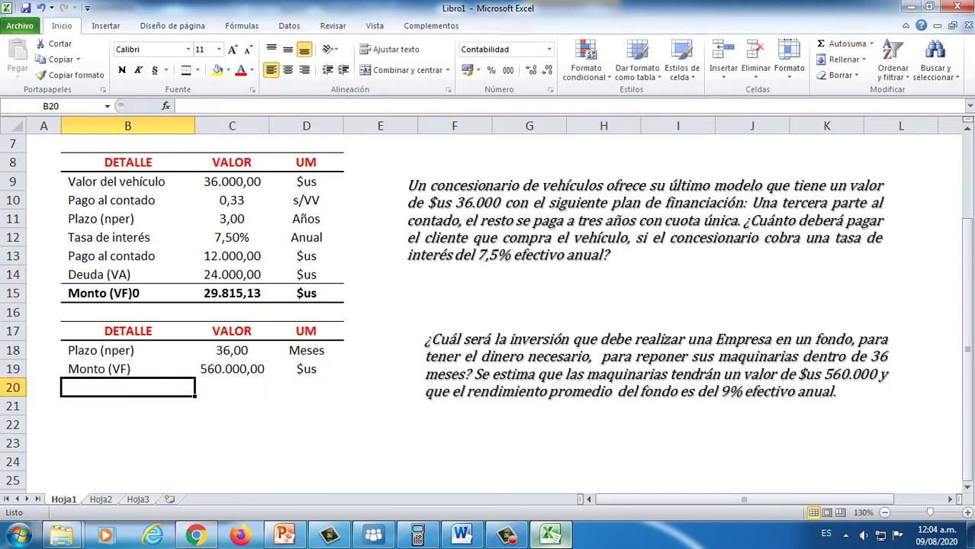
Fill row 20 with Tasa de interés, 9% and Anual
type("T")
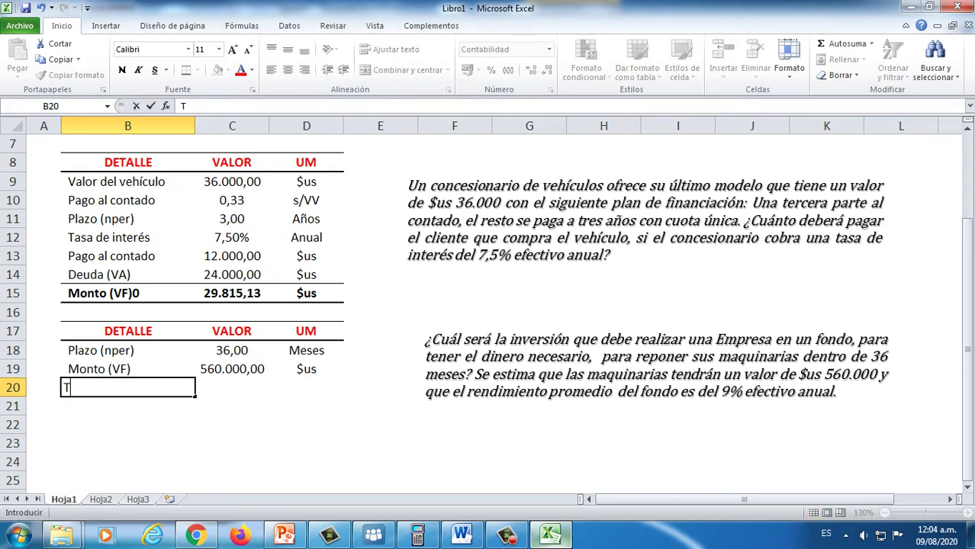
type("asa de ")
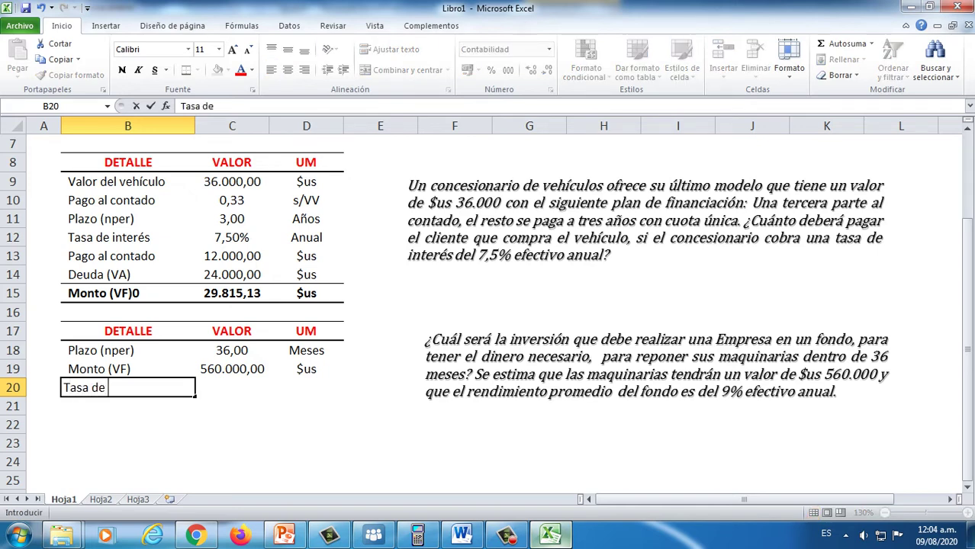
type("interés")
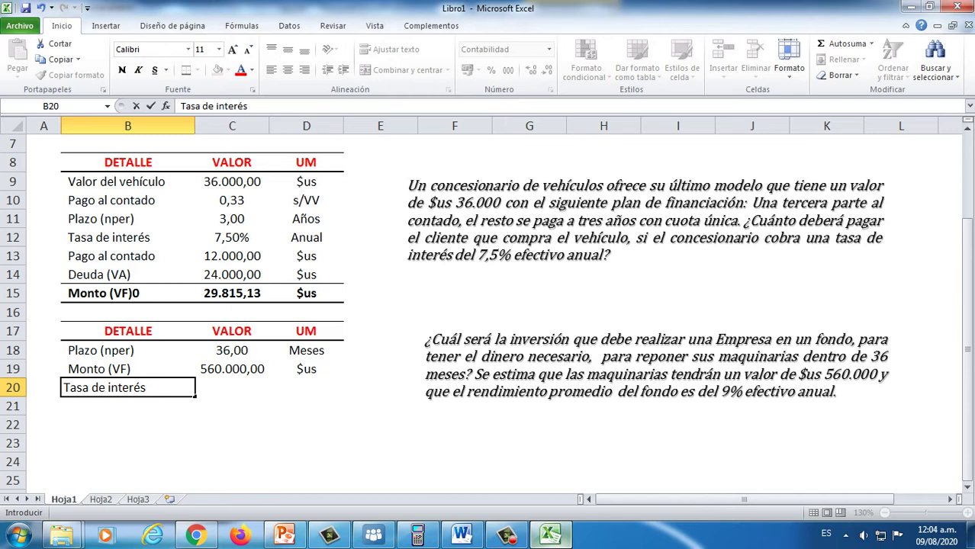
key("Tab")
type("9")
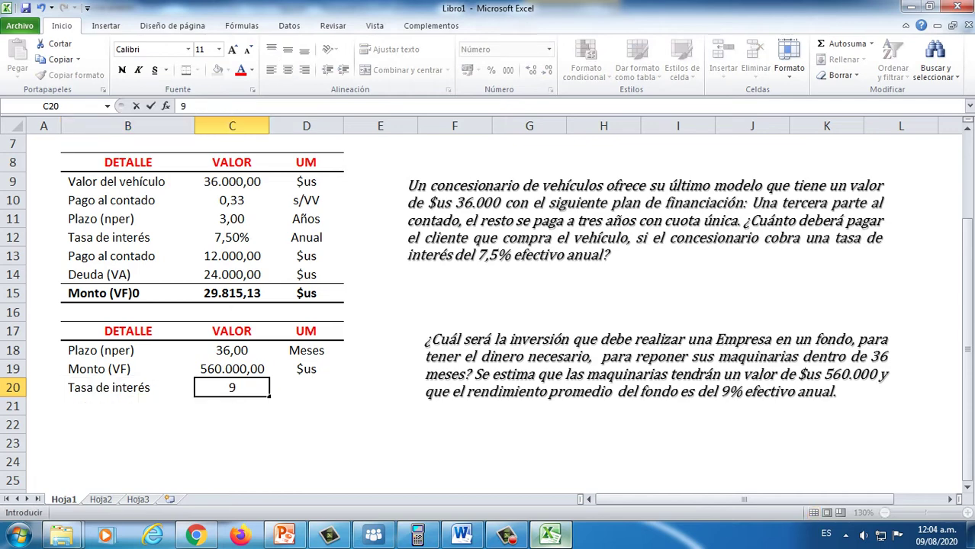
type("%")
key("Tab")
type("Anual")
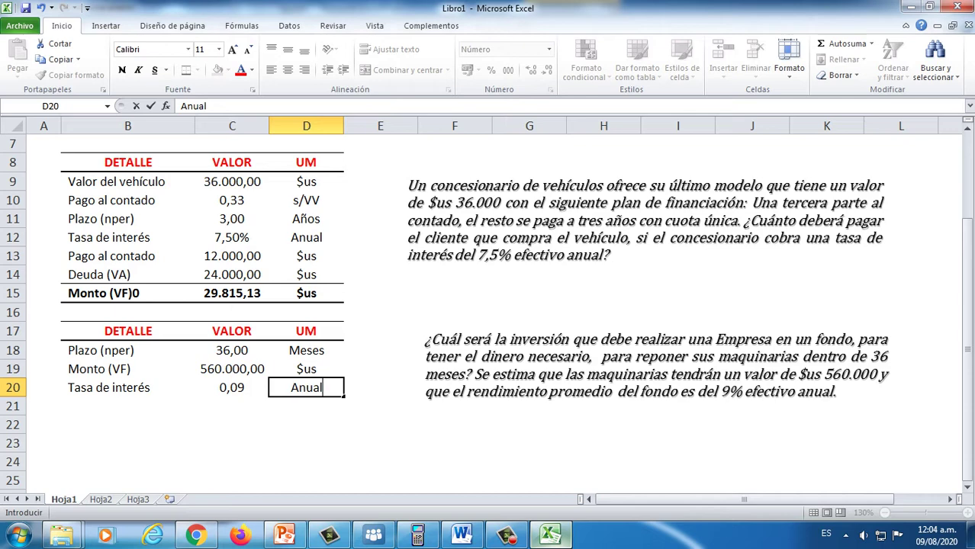
key("Return")
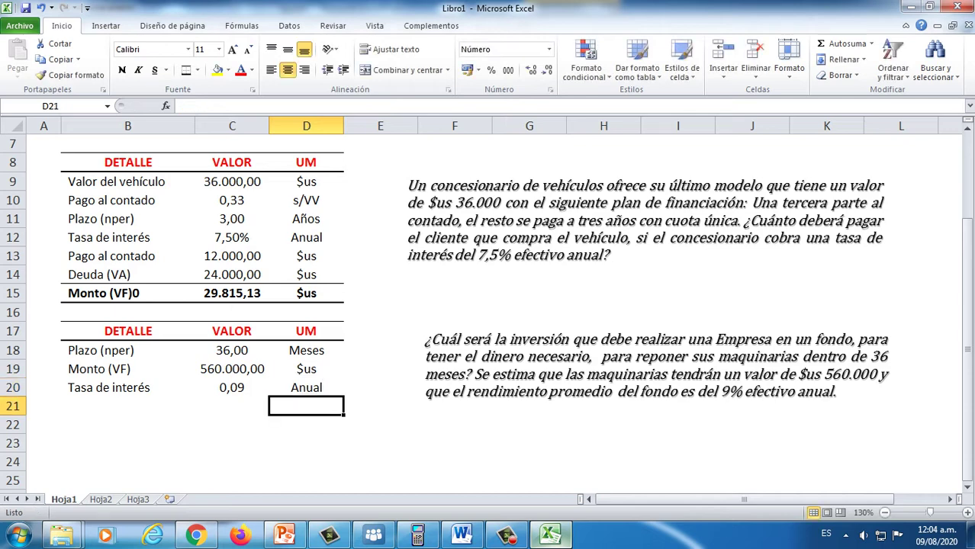
Format the interest rate in C20 as a percentage with two decimals
left_click(232, 387)
left_click(492, 70)
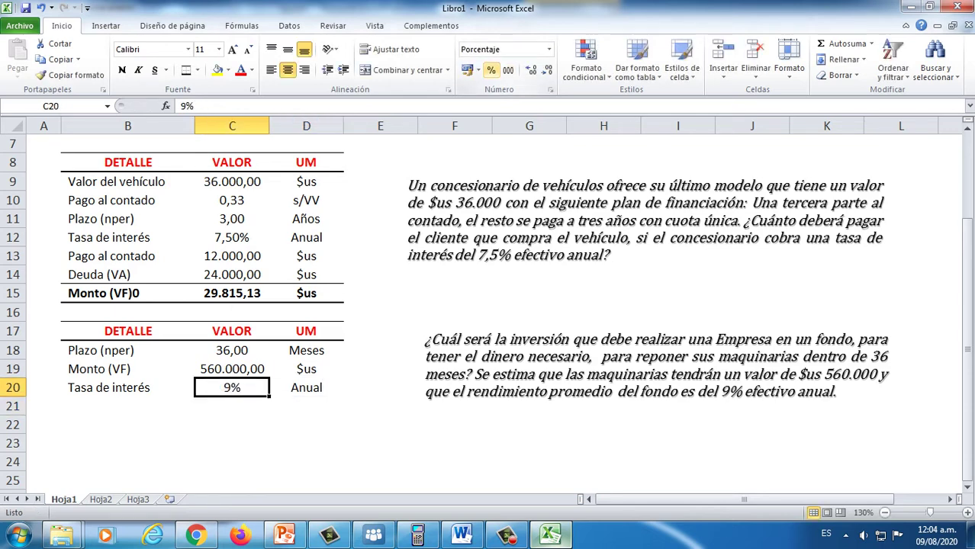
left_click(531, 70)
left_click(531, 69)
Add a border to cells B22:D22 for the result row of the machinery fund table
left_click(127, 406)
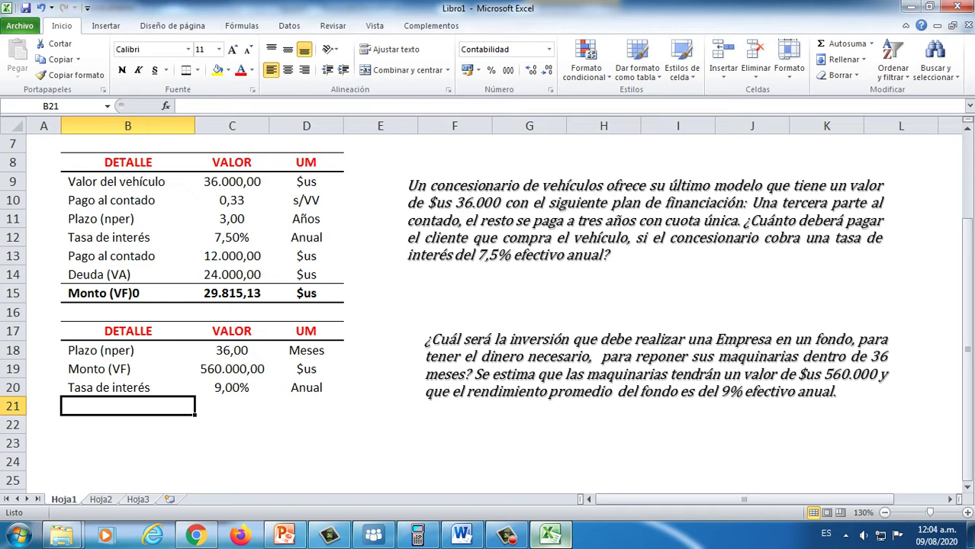
key("Down")
key("shift+Right")
key("shift+Right")
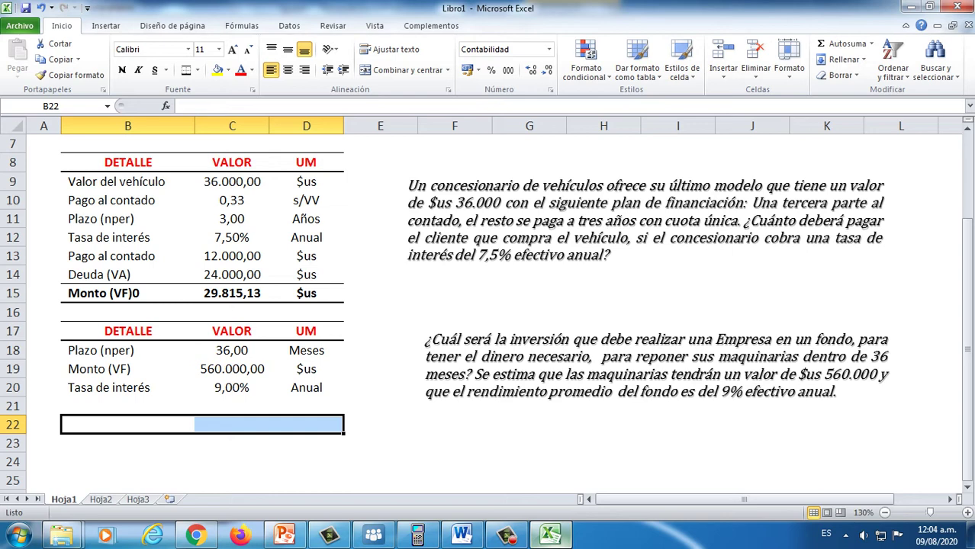
left_click(186, 69)
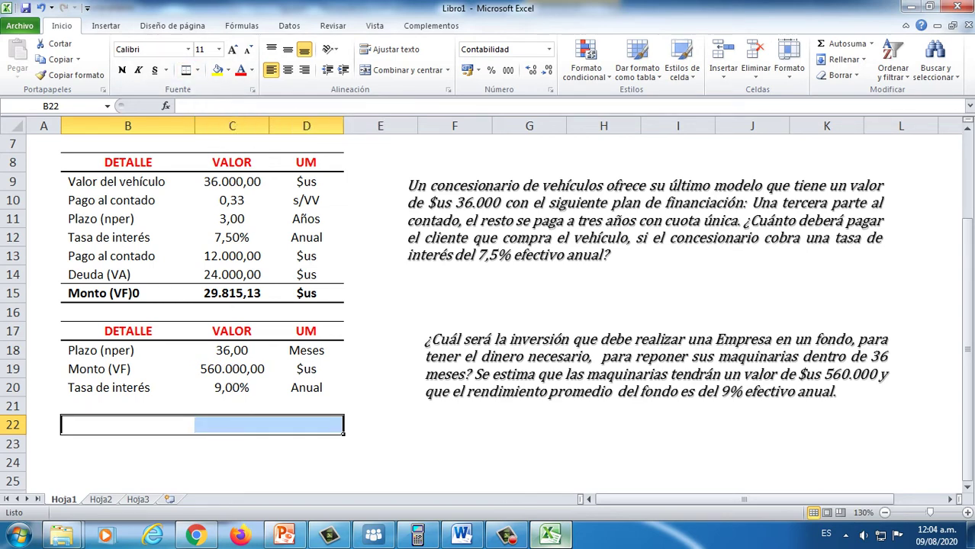
Give cells B23:D23 bold text and top and bottom borders, and label B23 Capital (VA)
left_click(380, 426)
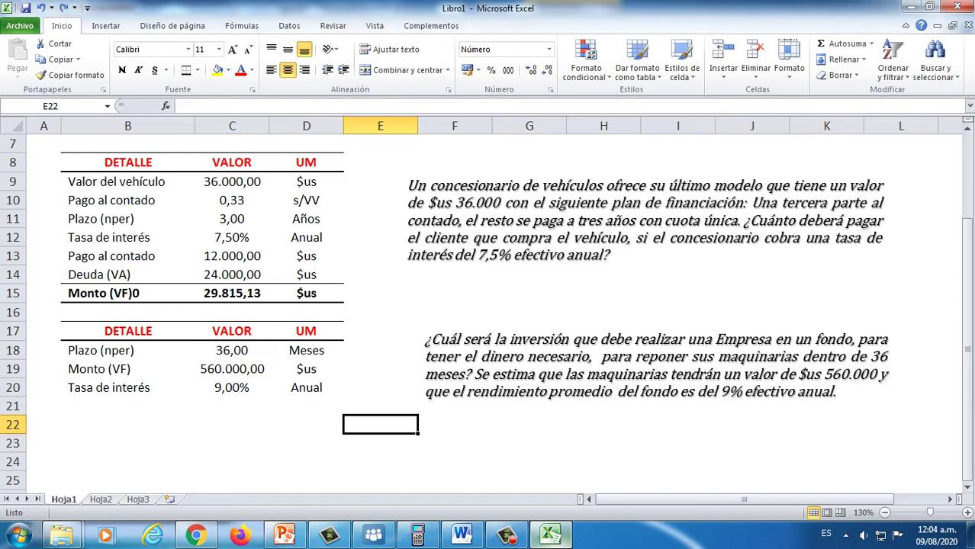
left_click_drag(127, 443, 306, 444)
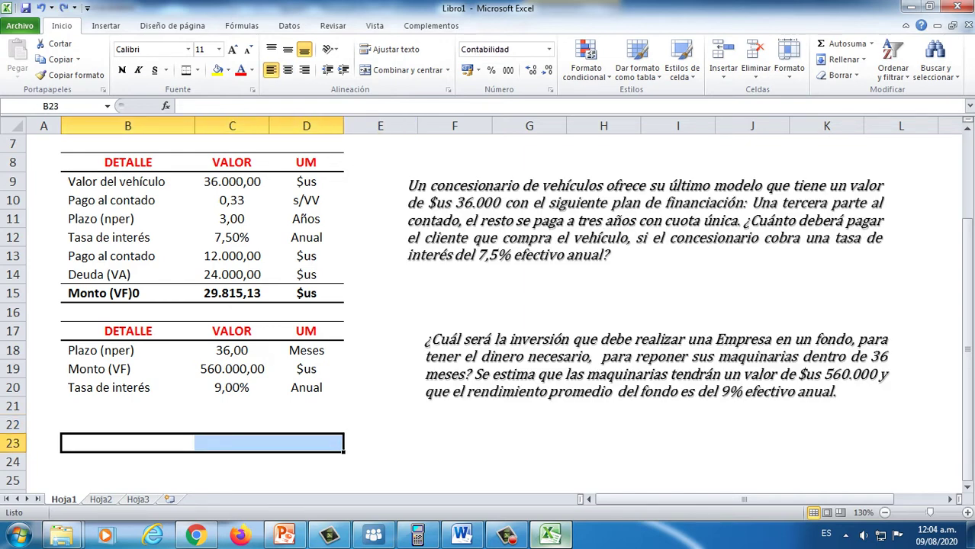
left_click(127, 444)
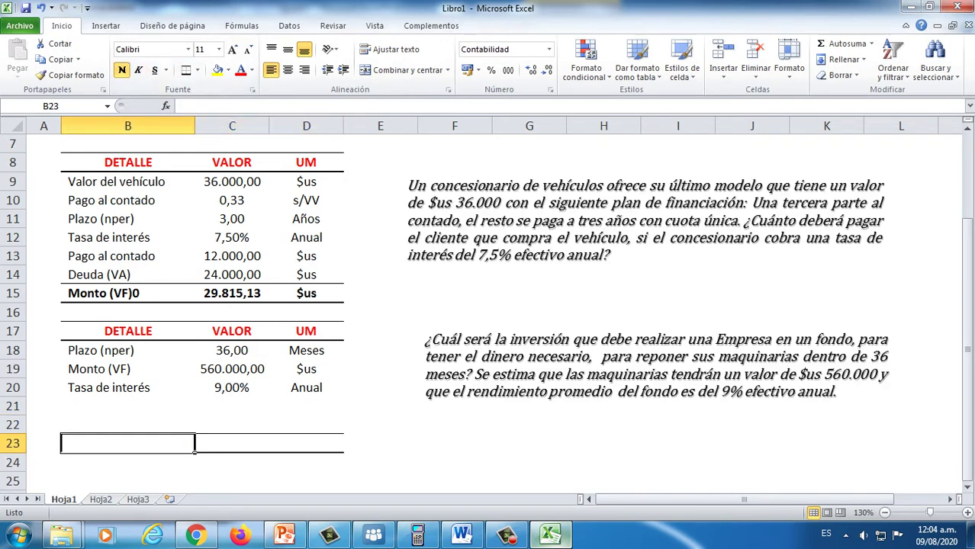
type("C")
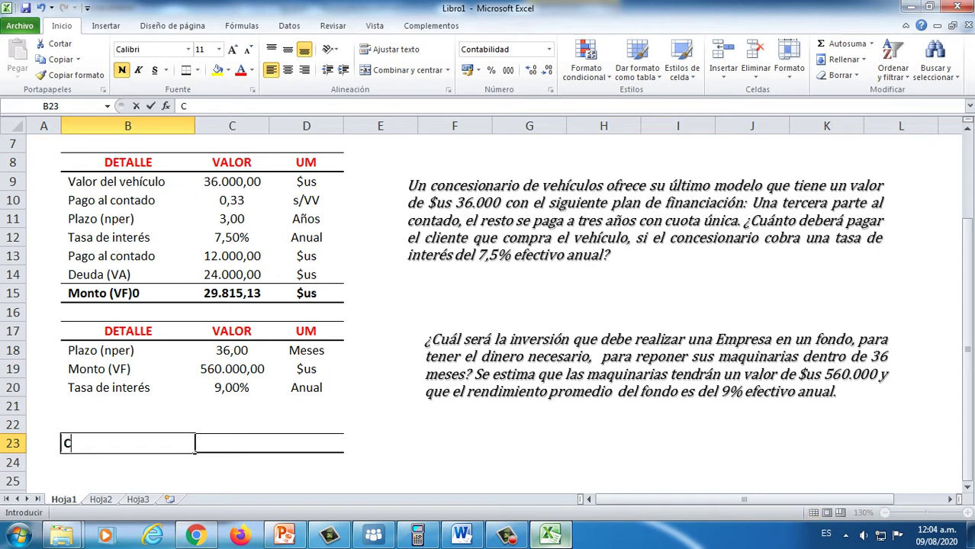
type("apital ")
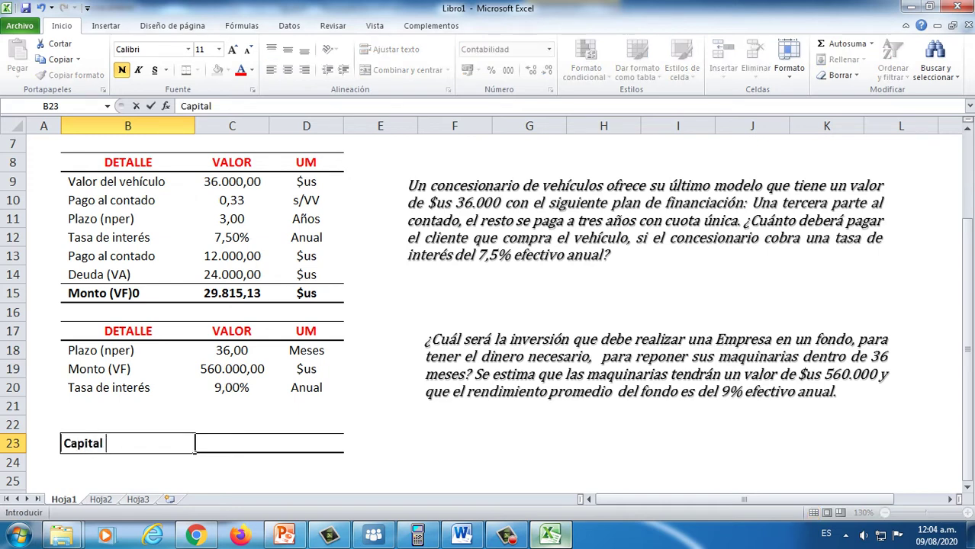
type("(VA)")
key("Return")
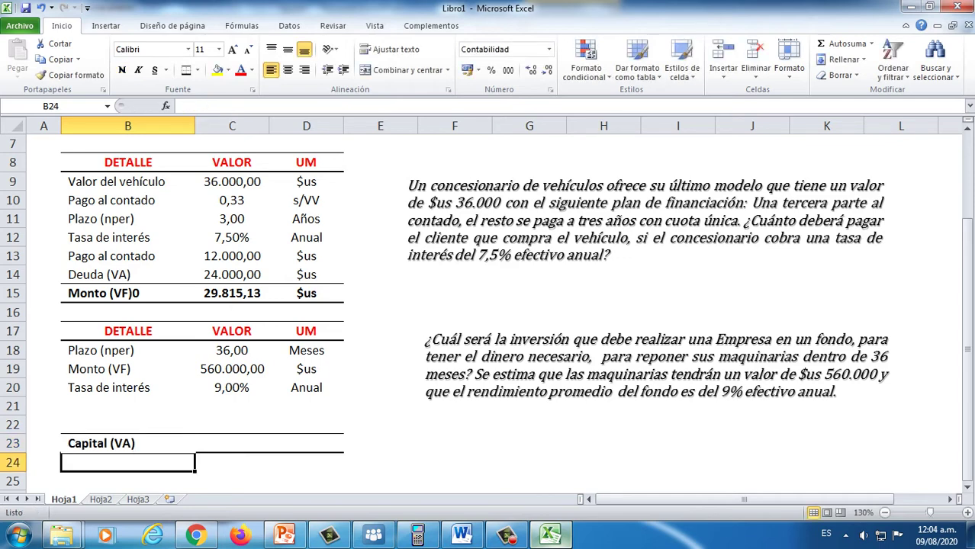
left_click(232, 444)
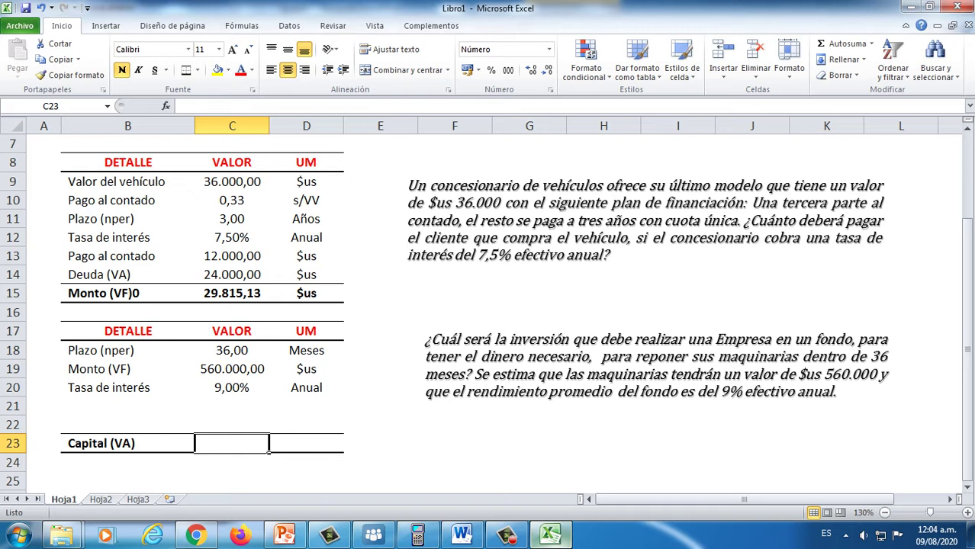
Fill row 21 with Nº meses, 12 and the unit Meses/Año
left_click(127, 406)
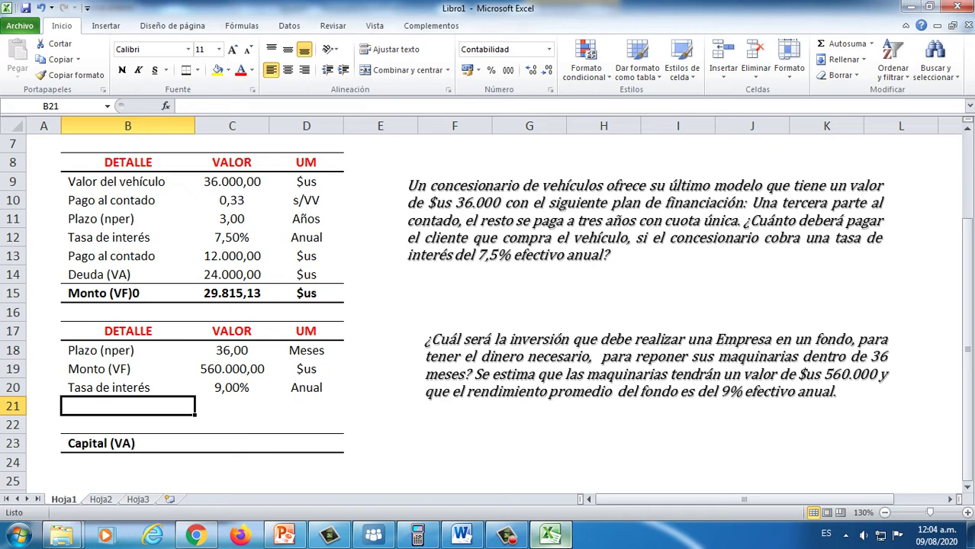
type("Nº")
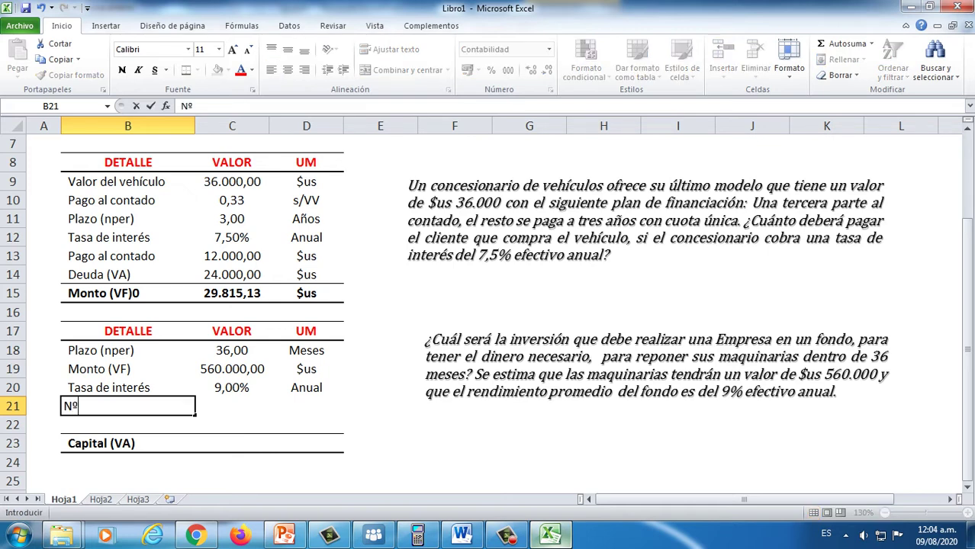
type(" meses")
key("Tab")
type("12")
key("Tab")
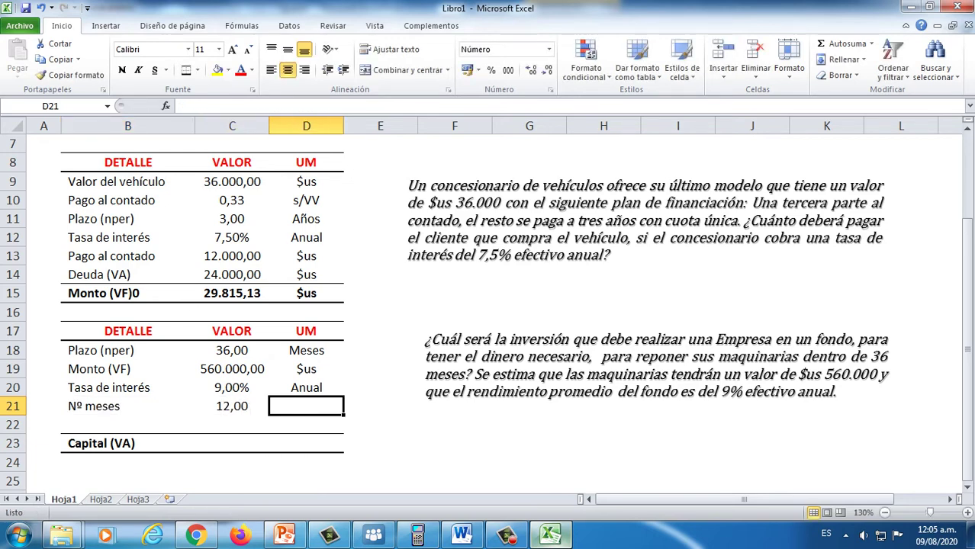
type("Mes")
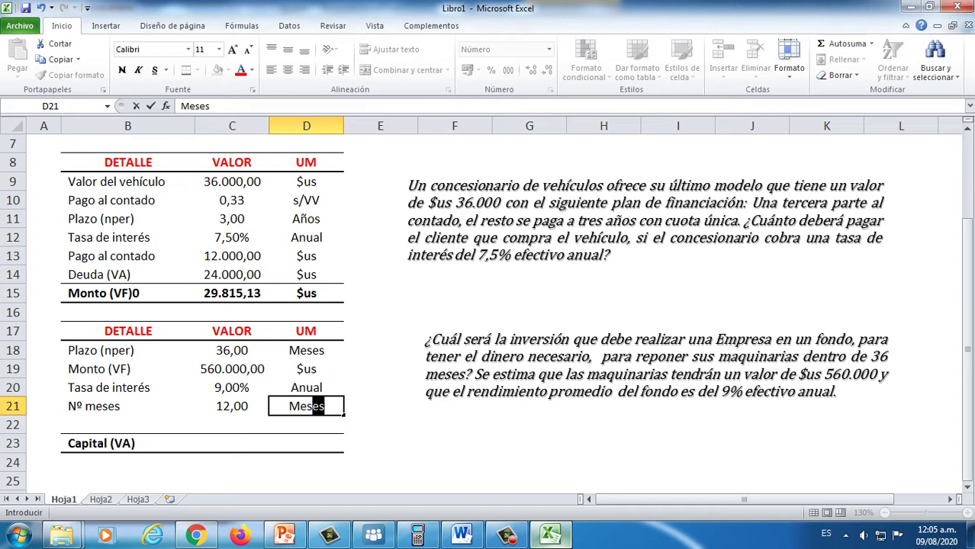
type("es/Año")
key("Return")
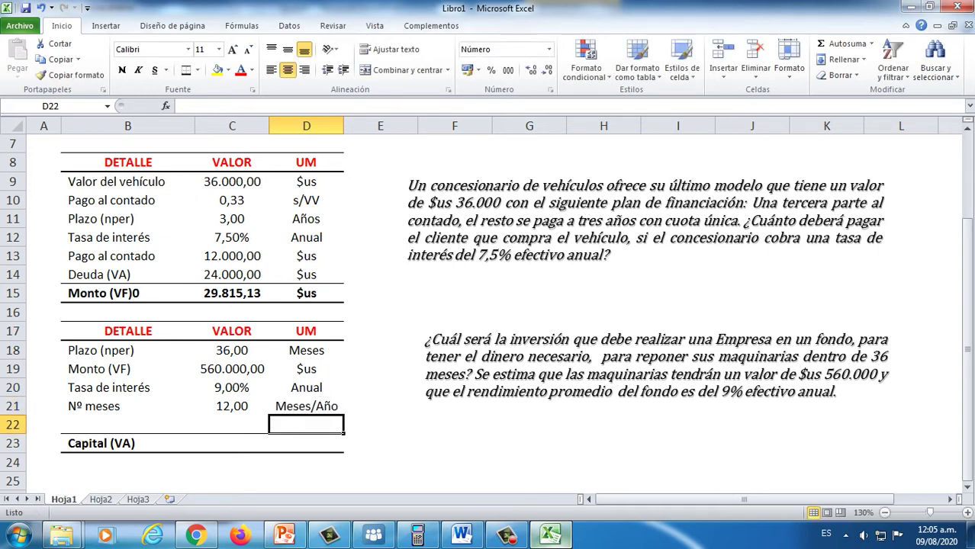
Label B22 Plazo (nper) and convert the term to years in C22 with the formula =C18/C21
key("Left")
key("Left")
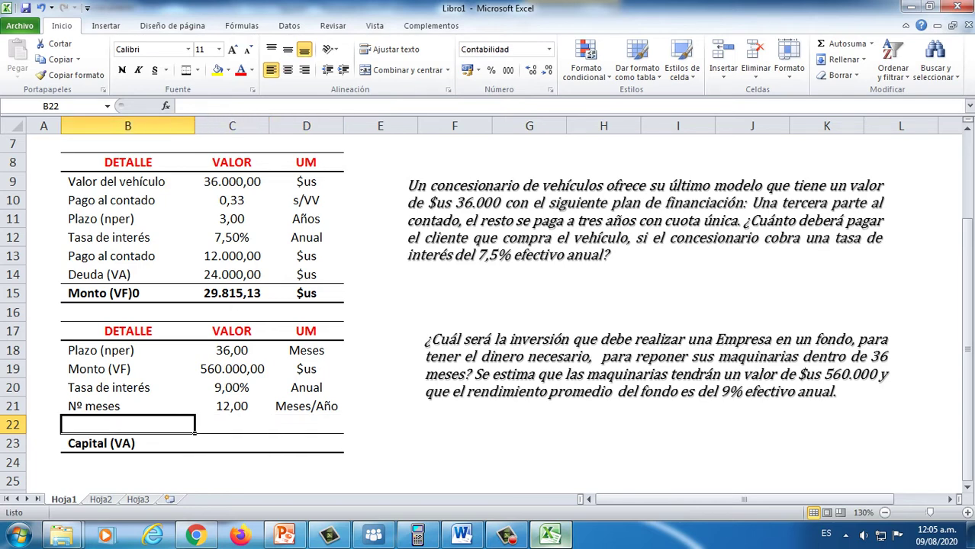
type("Plazo")
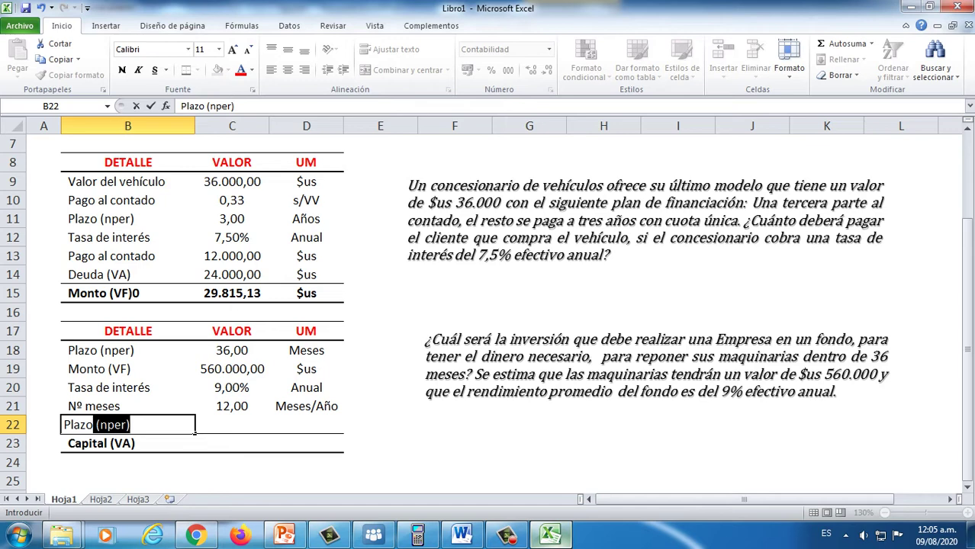
key("Tab")
type("=")
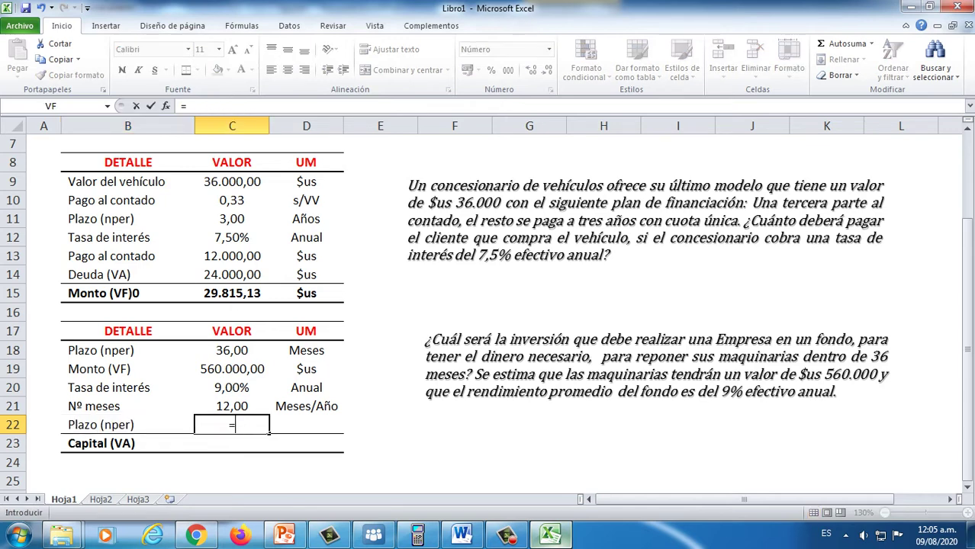
key("Up")
key("Up")
key("Up")
key("Up")
type("/")
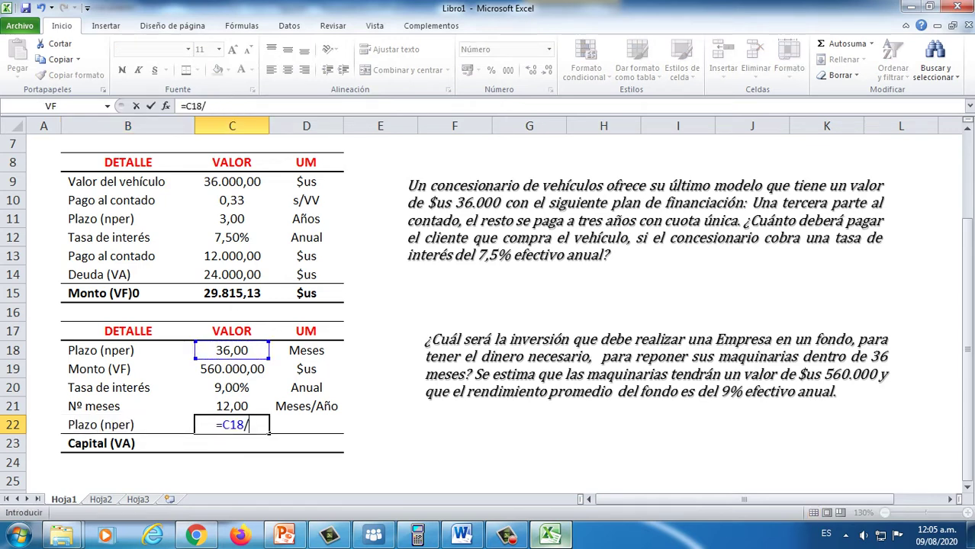
key("Up")
key("Return")
left_click(306, 425)
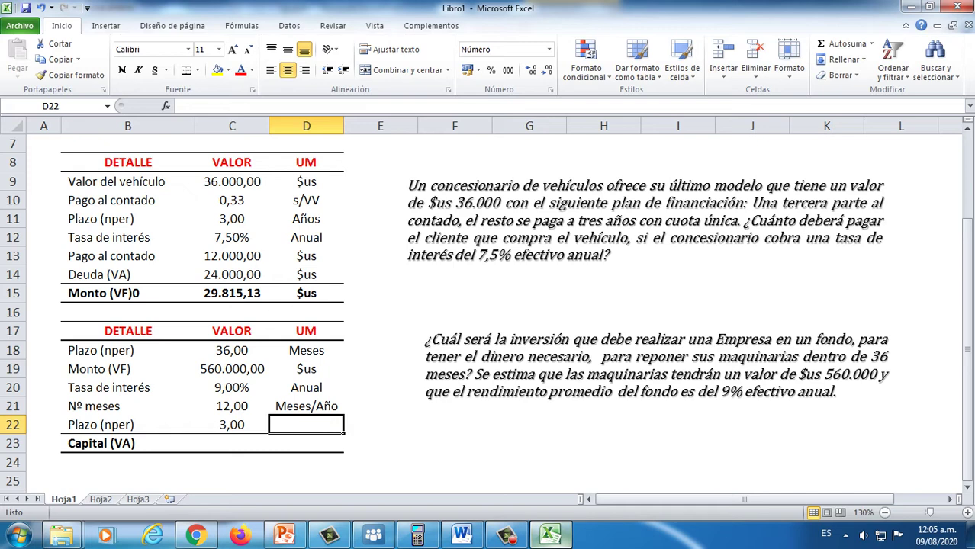
Delete the whole Plazo (nper) row 22 so that Capital (VA) directly follows Nº meses
right_click(13, 425)
left_click(54, 332)
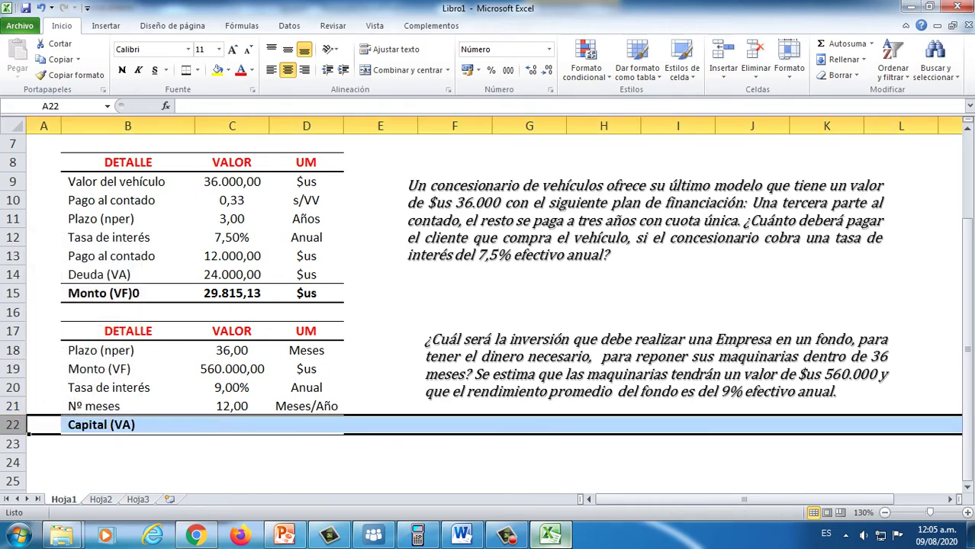
Calculate the capital in C22 with the present value formula =VA(C20;C18/C21;;-C19)
left_click(232, 426)
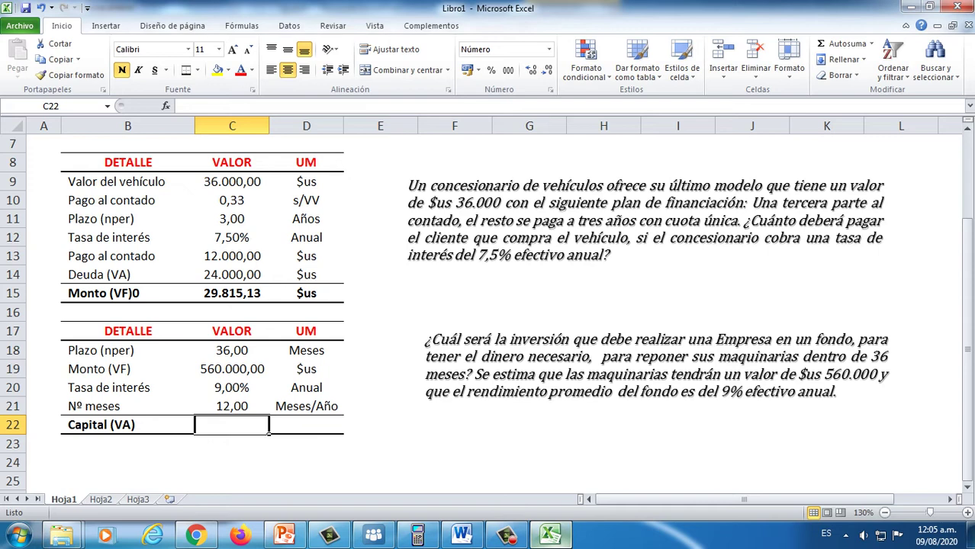
type("=va")
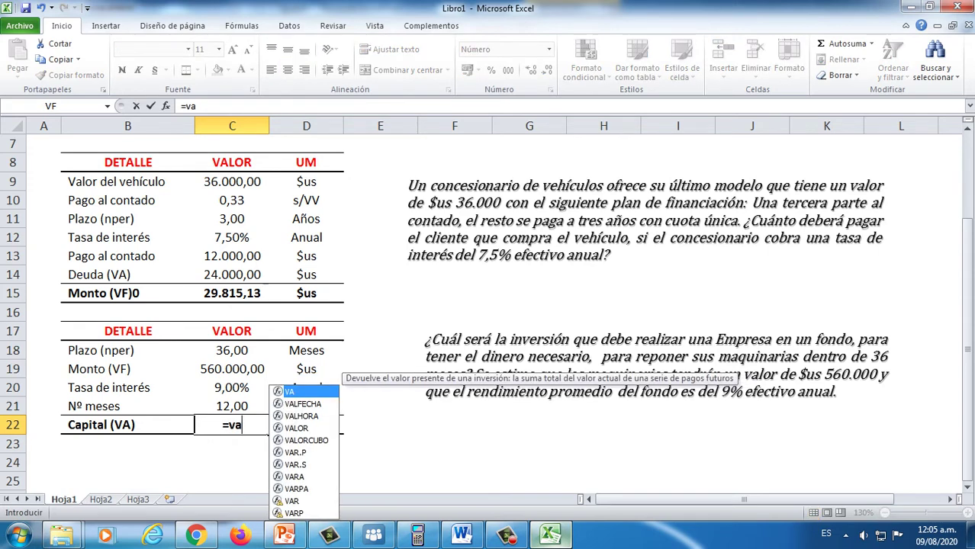
key("Tab")
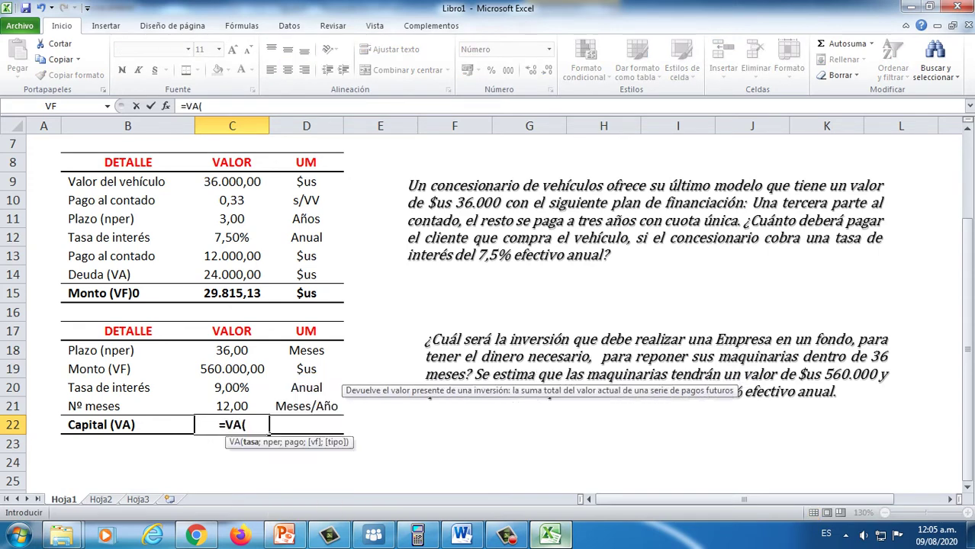
left_click(232, 388)
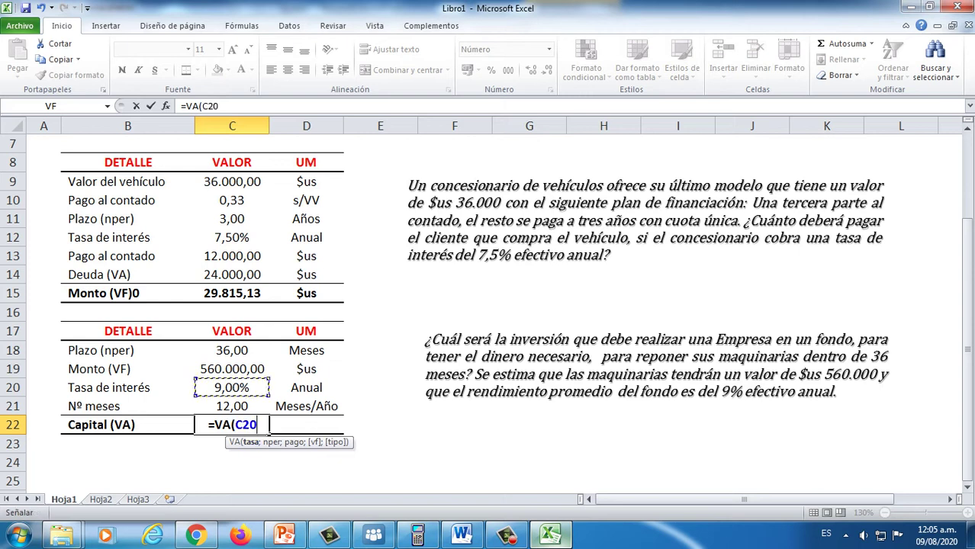
type(";")
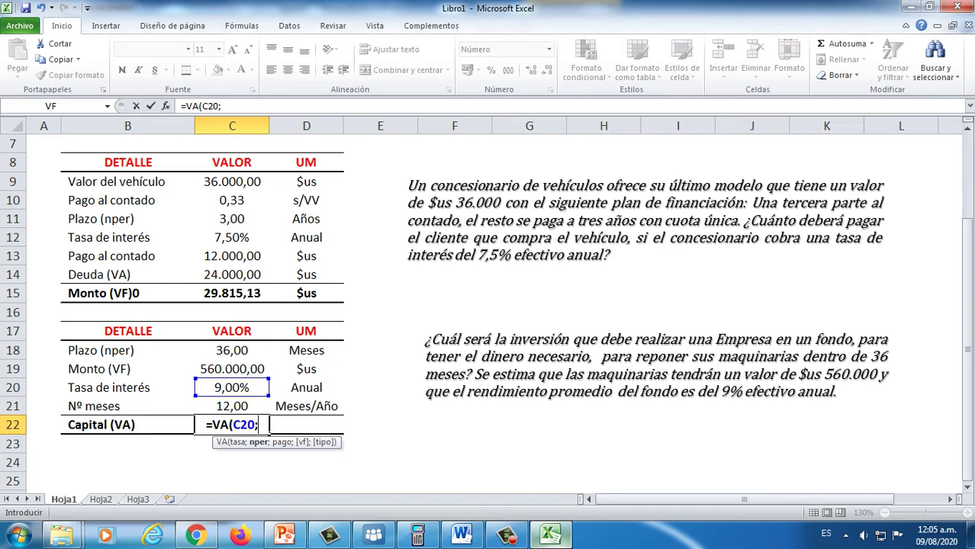
left_click(232, 350)
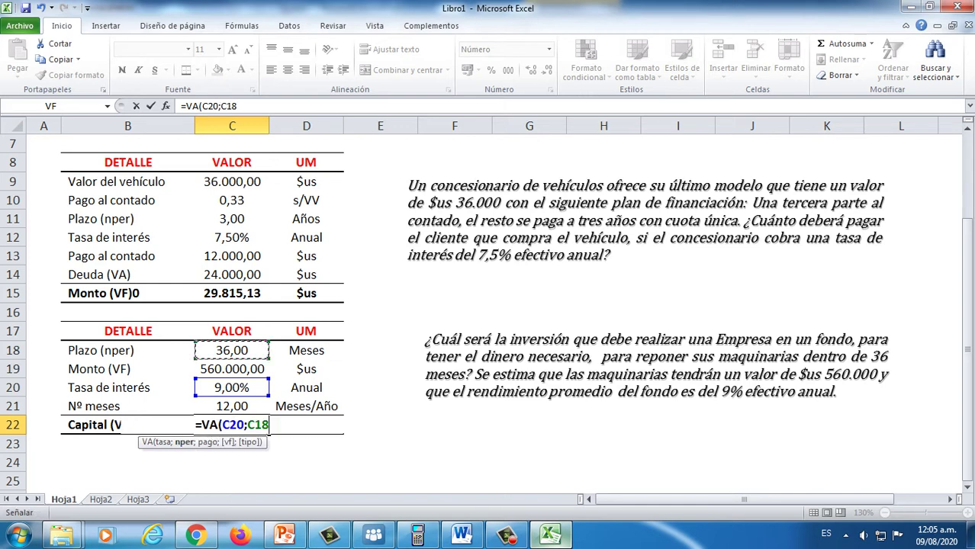
key("Up")
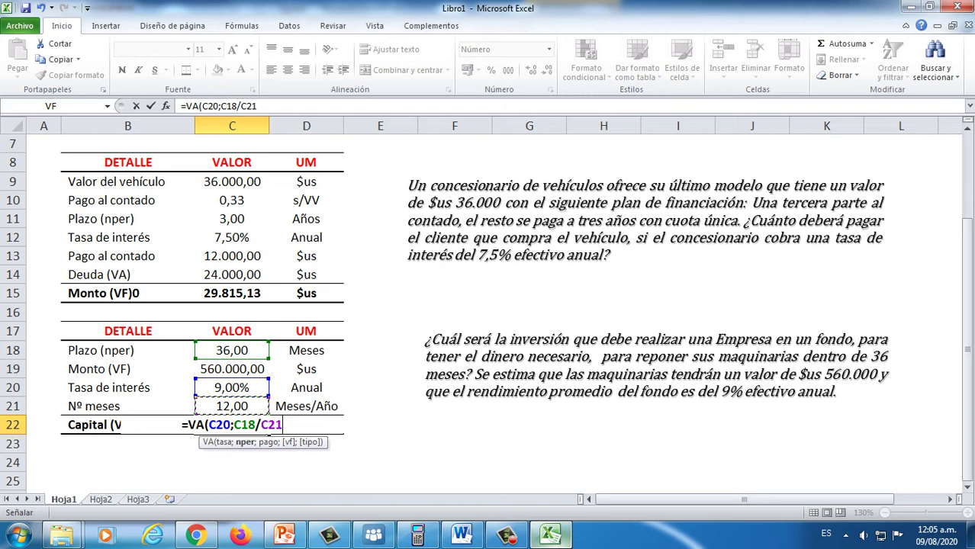
type(":C21")
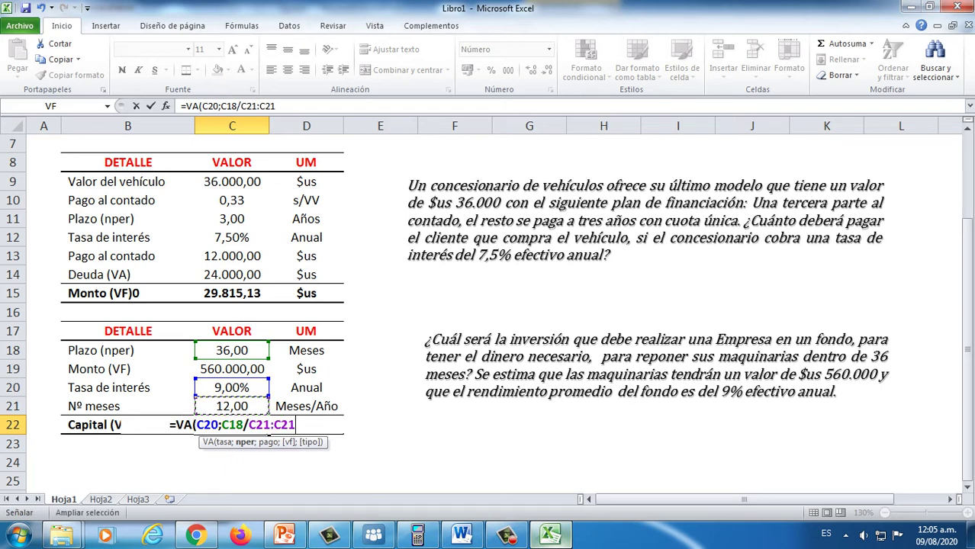
key("BackSpace")
key("BackSpace")
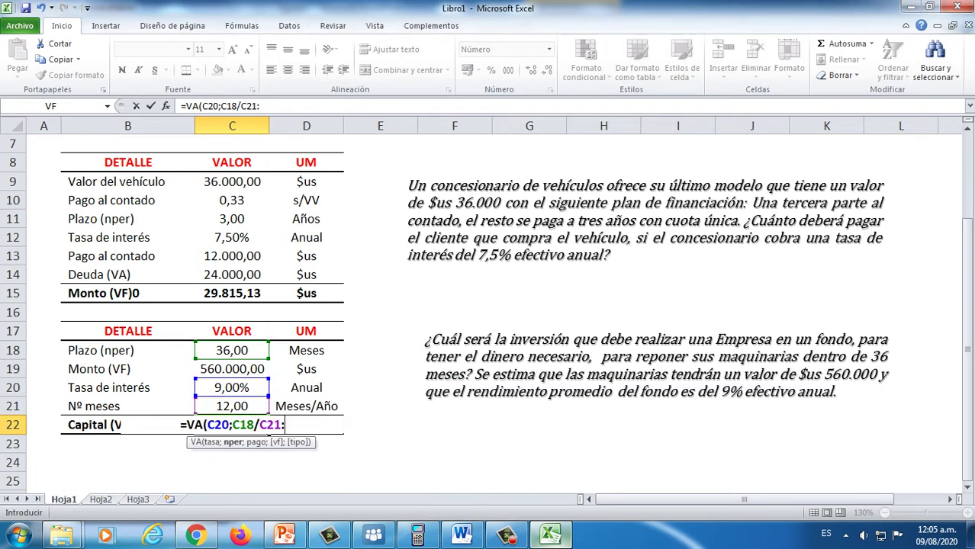
key("BackSpace")
type(";")
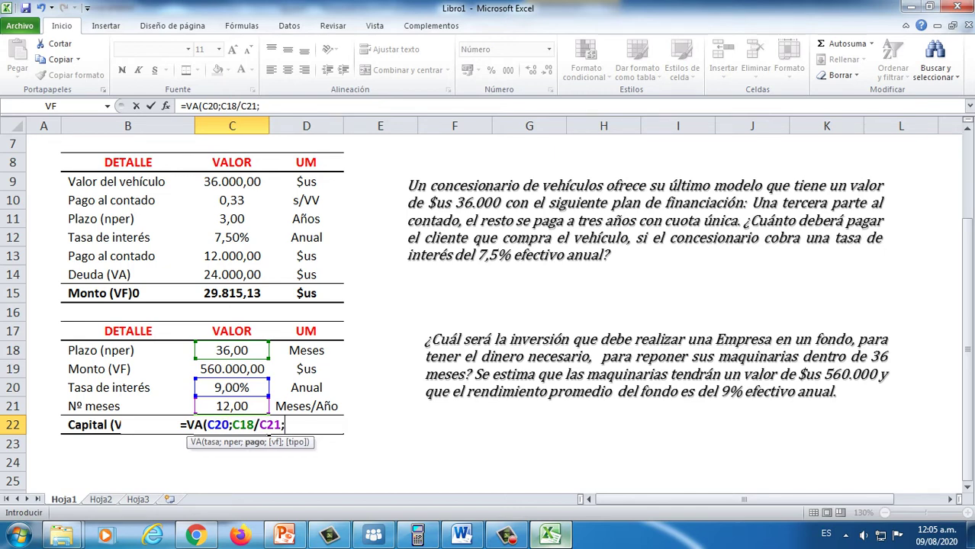
type(";")
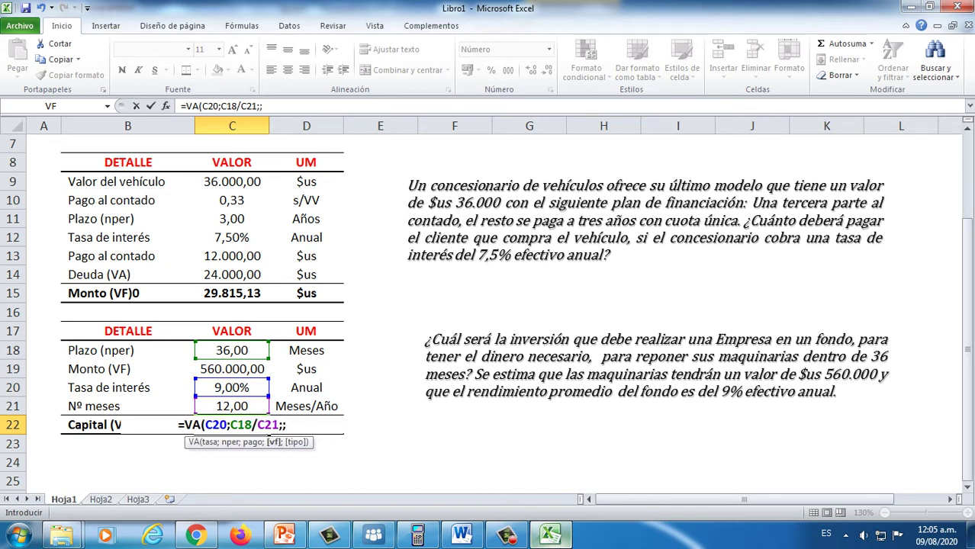
type("-")
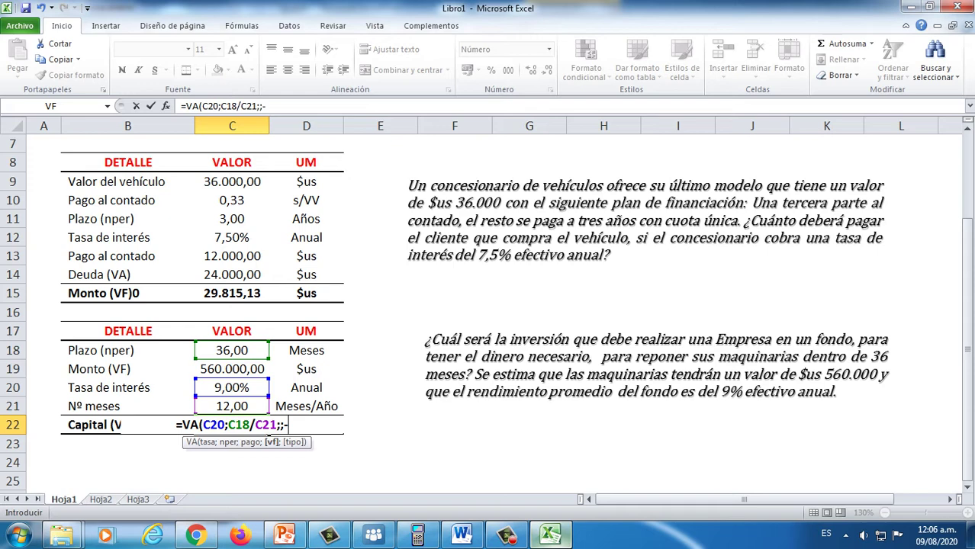
key("Up")
key("Up")
key("Up")
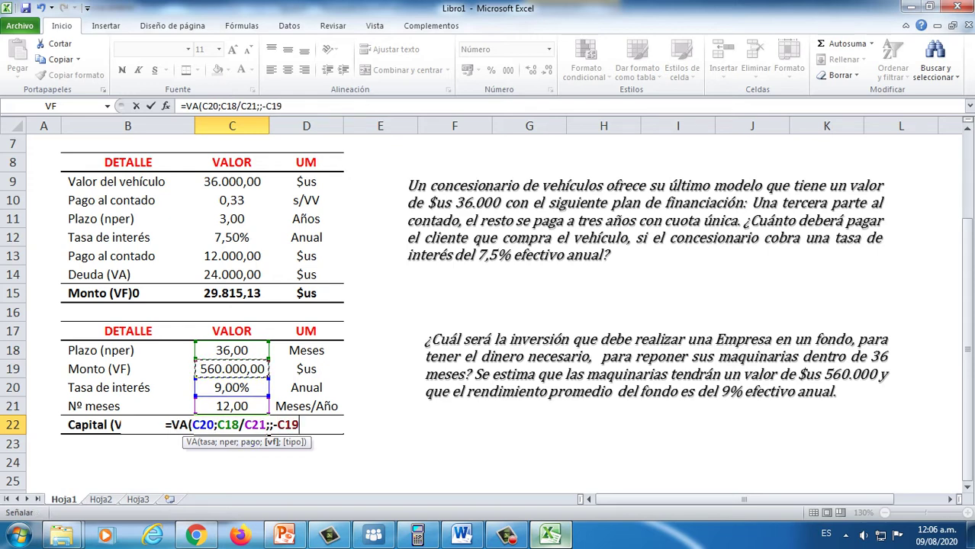
type(")")
key("Return")
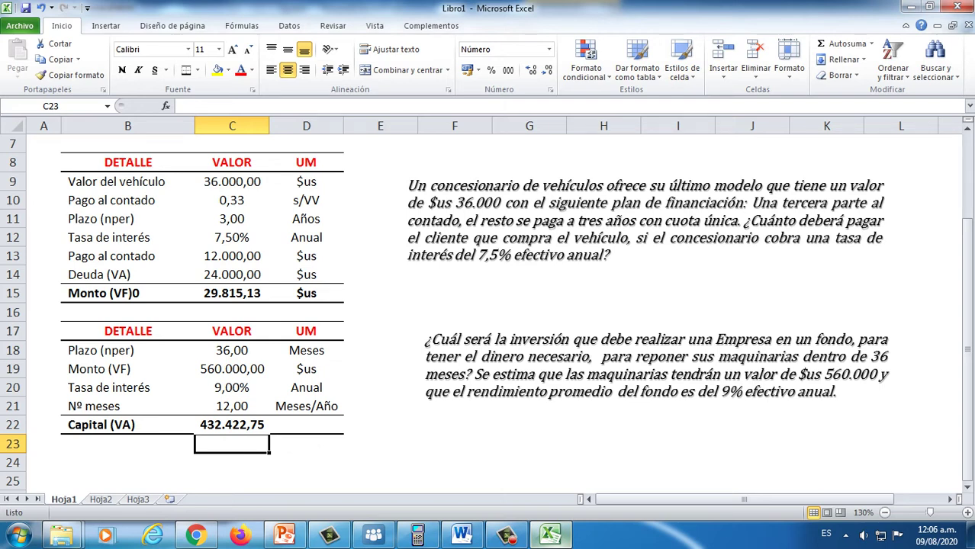
Enter the unit $us in D22 for the Capital (VA) row, after checking the result on the IDroo board
left_click(374, 536)
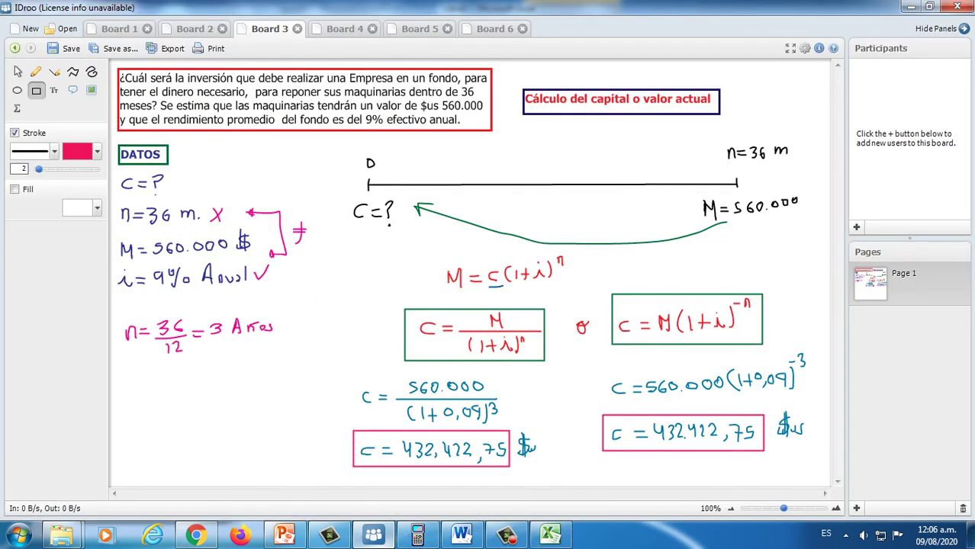
key("alt+Tab")
left_click(306, 425)
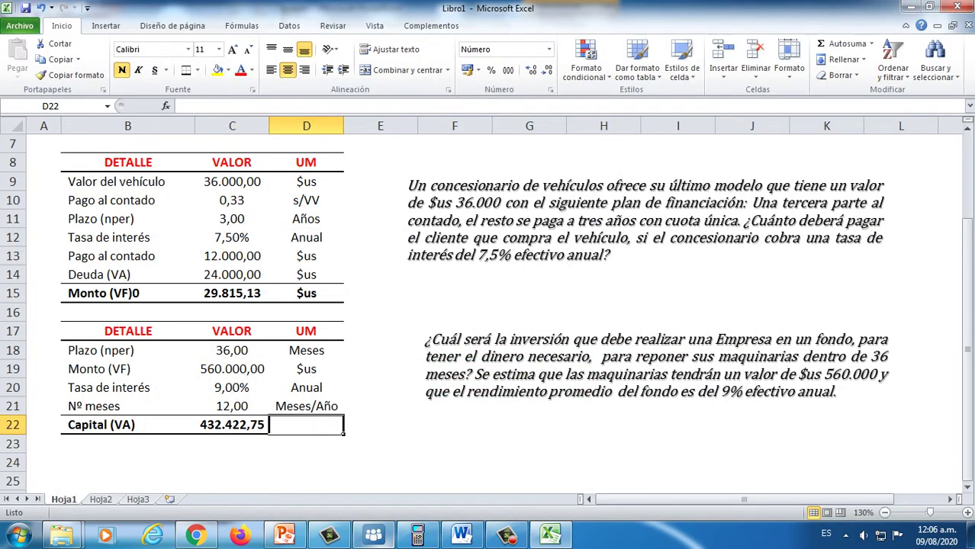
type("$us")
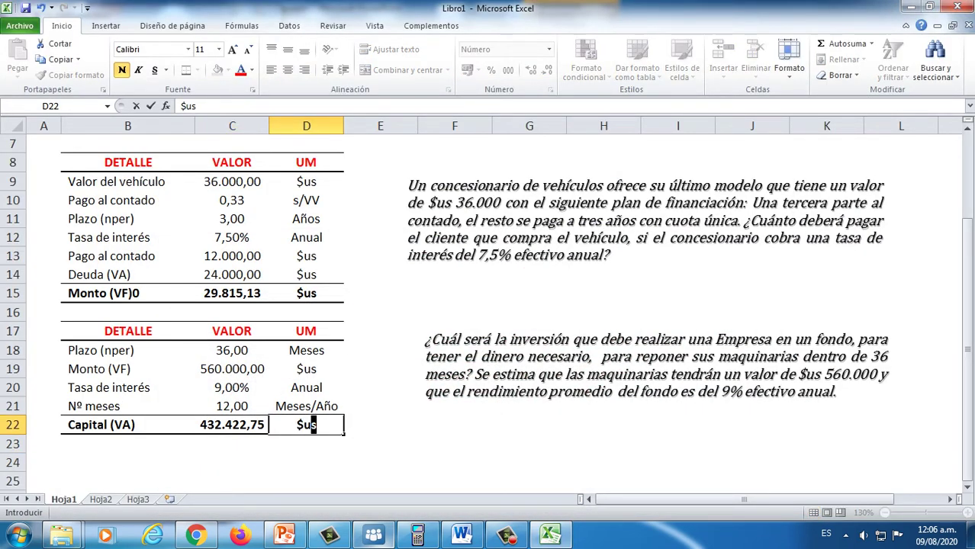
key("Return")
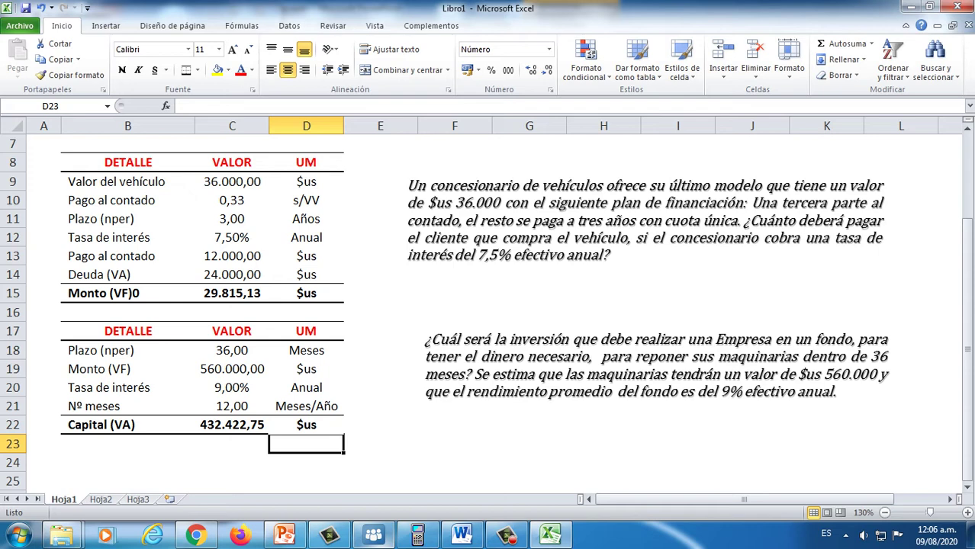
Switch to PowerPoint and undo the last change to the machinery fund exercise text on slide 8
left_click(295, 536)
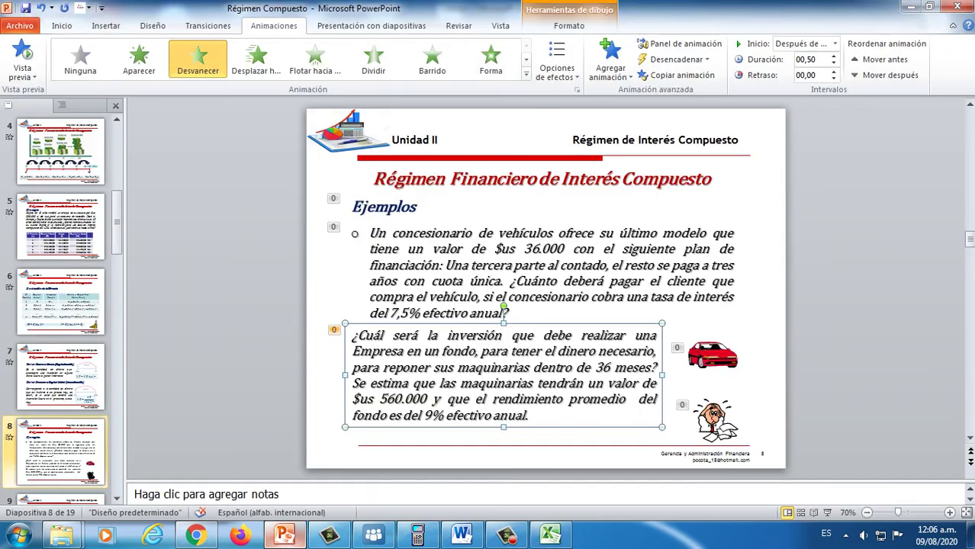
key("Escape")
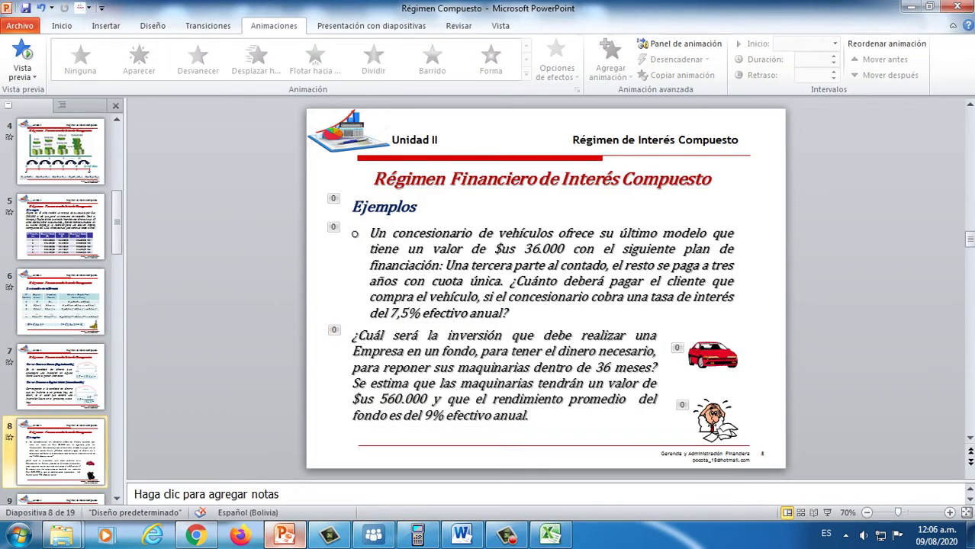
key("ctrl+z")
key("Escape")
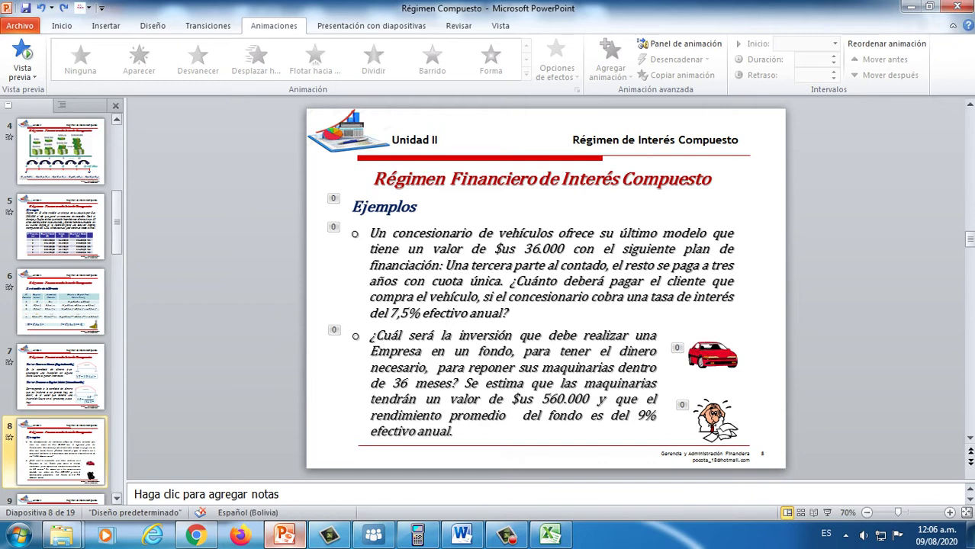
Go to slide 9 with the interest rate and time examples and select the city population exercise
scroll(61, 298, "down", 1)
scroll(61, 359, "down", 2)
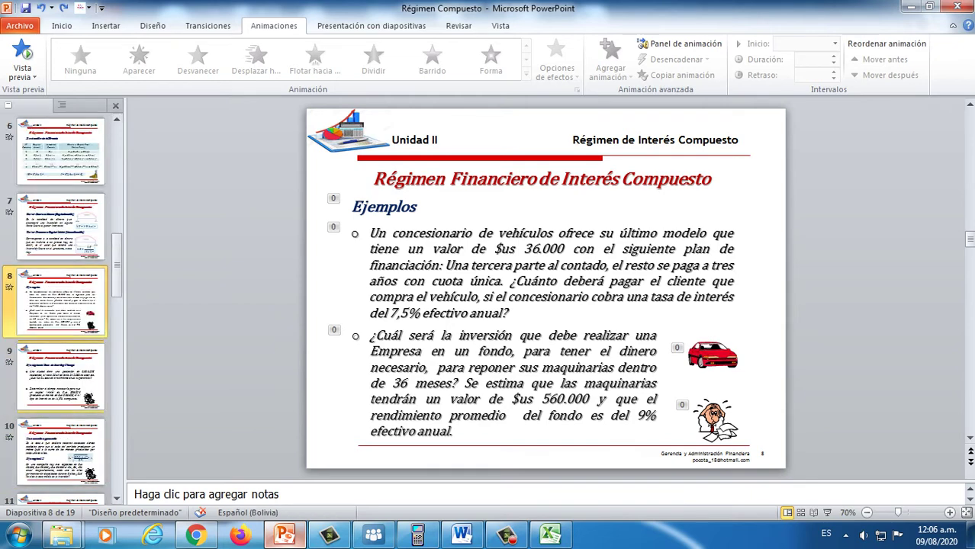
left_click(61, 302)
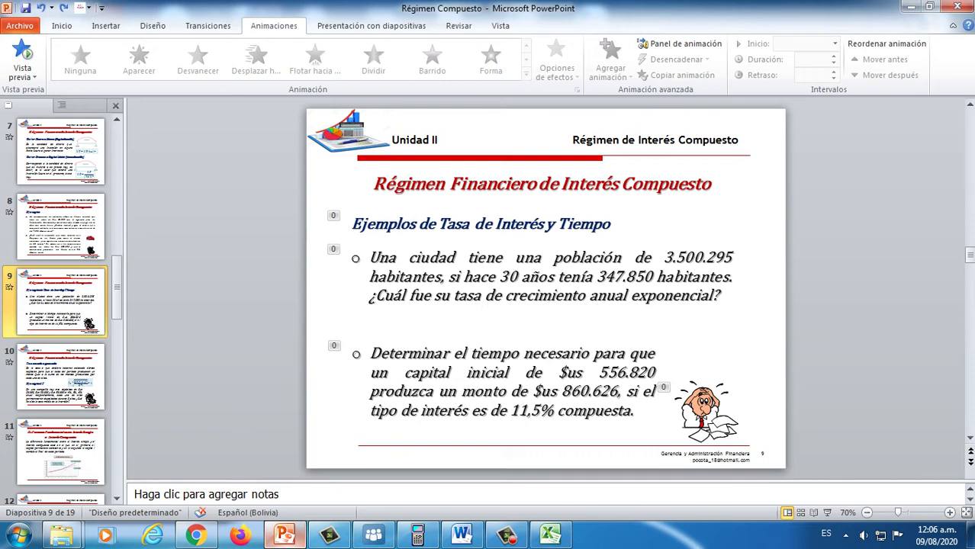
left_click(603, 276)
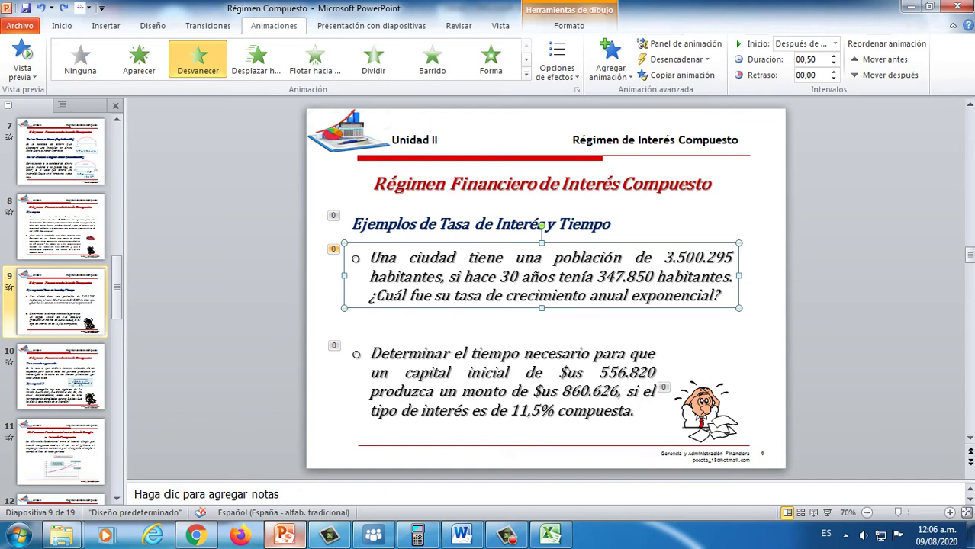
Switch to IDroo, open Board 4 for the interest rate calculation and activate the pencil
left_click(374, 535)
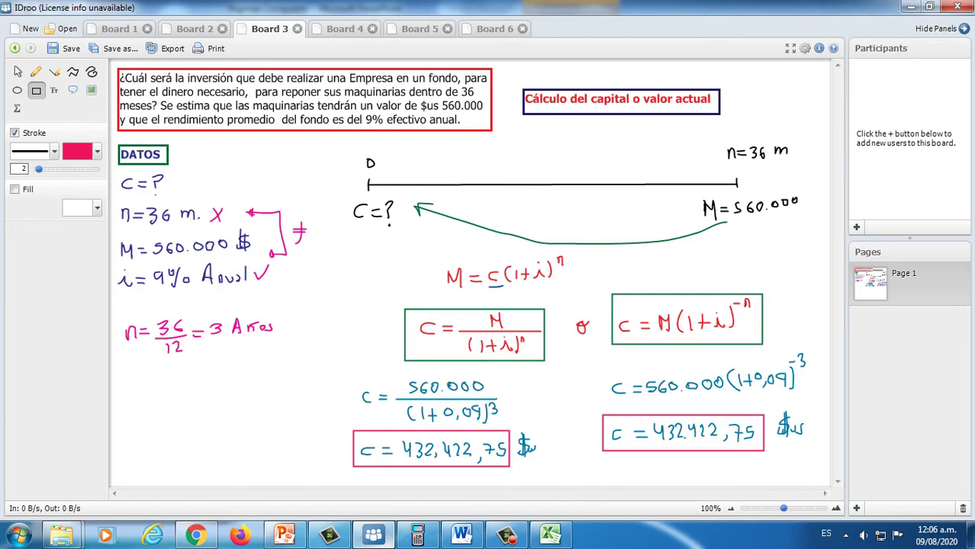
left_click(345, 29)
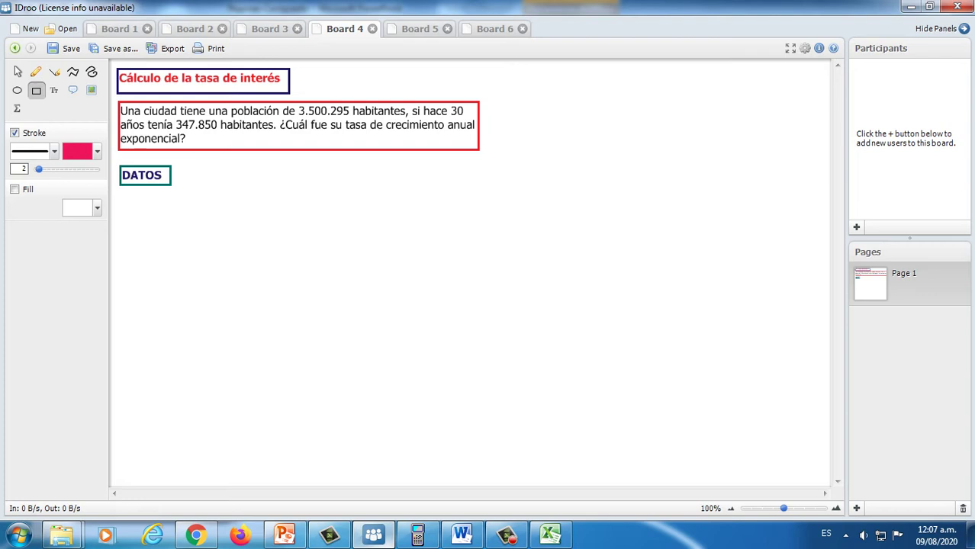
left_click(36, 72)
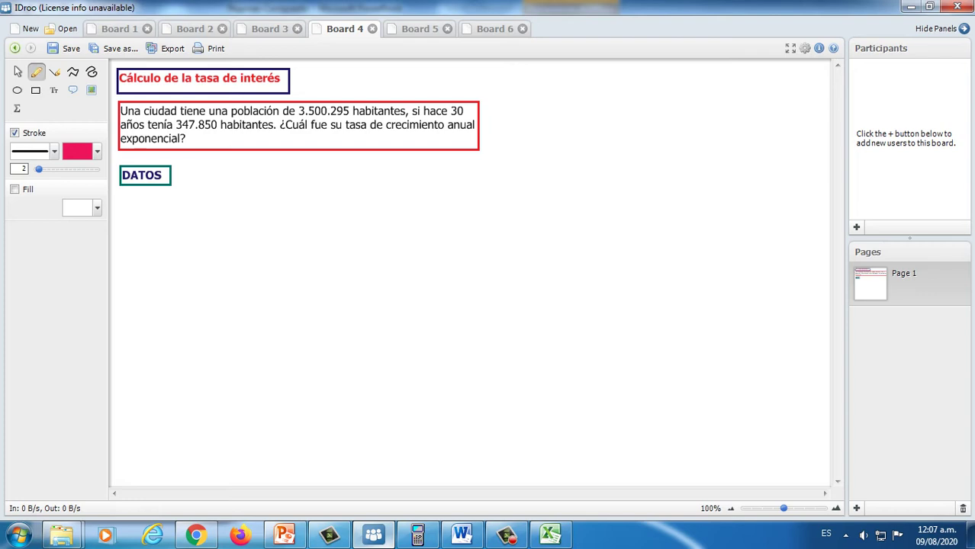
left_click_drag(177, 131, 214, 132)
left_click_drag(299, 119, 351, 119)
key("ctrl+z")
key("ctrl+z")
Handwrite the final population P_F = 3.500.295 hab. in dark blue under DATOS
left_click(77, 151)
left_click(246, 201)
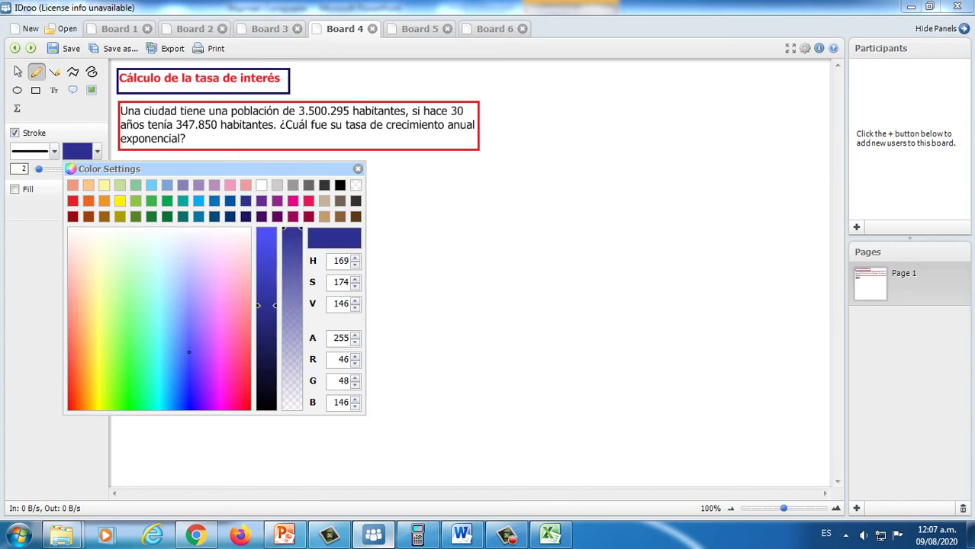
left_click(358, 169)
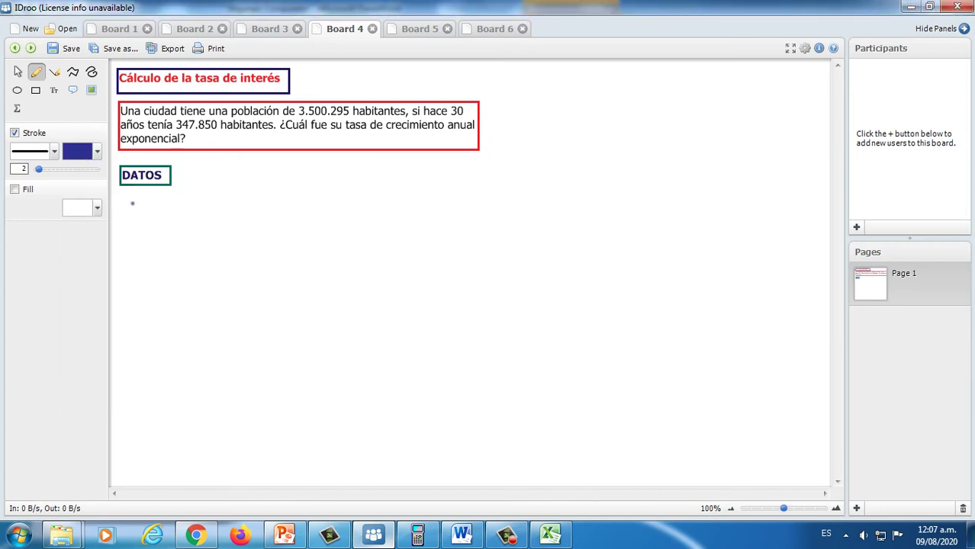
mouse_move(132, 203)
left_mouse_down()
mouse_move(131, 221)
mouse_move(129, 204)
mouse_move(140, 222)
left_mouse_up()
key("ctrl+z")
left_click_drag(132, 200, 133, 220)
mouse_move(133, 200)
left_mouse_down()
mouse_move(140, 219)
mouse_move(161, 211)
left_mouse_up()
mouse_move(162, 201)
left_mouse_down()
mouse_move(171, 203)
mouse_move(158, 215)
mouse_move(182, 211)
left_mouse_up()
left_click(176, 213)
key("ctrl+z")
mouse_move(189, 200)
left_mouse_down()
mouse_move(178, 214)
mouse_move(280, 206)
left_mouse_up()
left_click(211, 207)
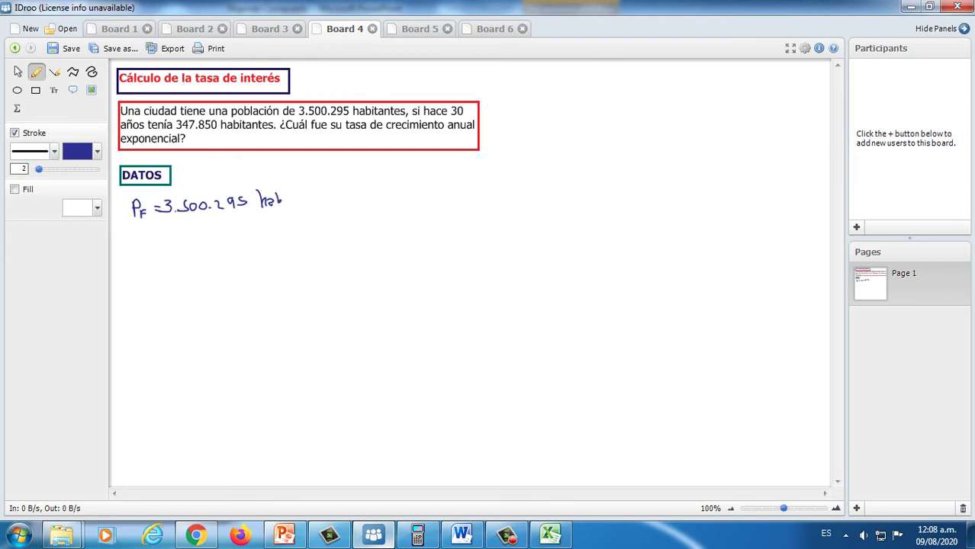
left_click(286, 203)
Handwrite n = 30 Años, P_I = 347.850 hab. and i = ? below the final population
mouse_move(133, 232)
left_mouse_down()
mouse_move(133, 245)
mouse_move(168, 234)
mouse_move(167, 244)
mouse_move(212, 224)
mouse_move(216, 241)
mouse_move(239, 241)
mouse_move(230, 226)
left_mouse_up()
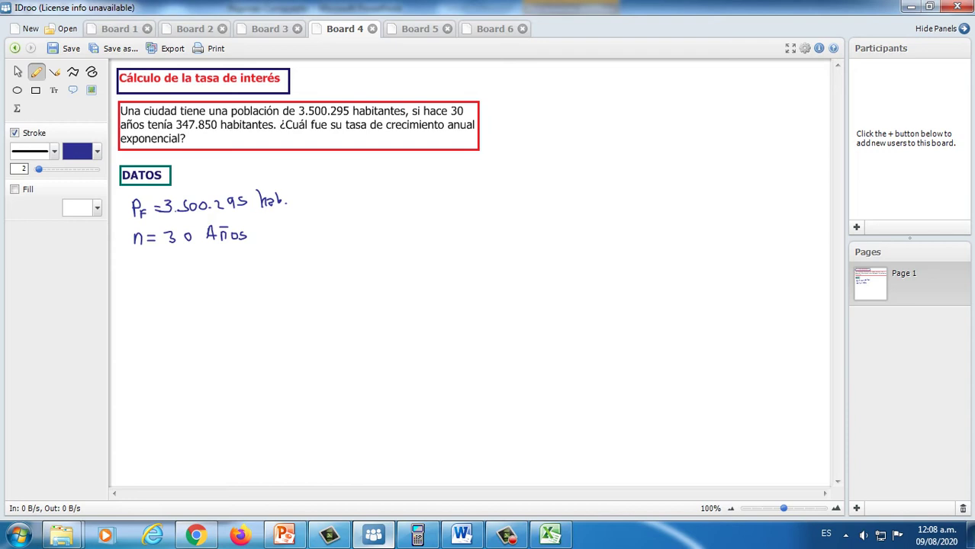
mouse_move(131, 259)
left_mouse_down()
mouse_move(143, 275)
mouse_move(196, 256)
mouse_move(194, 270)
mouse_move(222, 258)
mouse_move(225, 268)
mouse_move(232, 254)
mouse_move(247, 267)
mouse_move(269, 260)
left_mouse_up()
left_click_drag(273, 251, 279, 259)
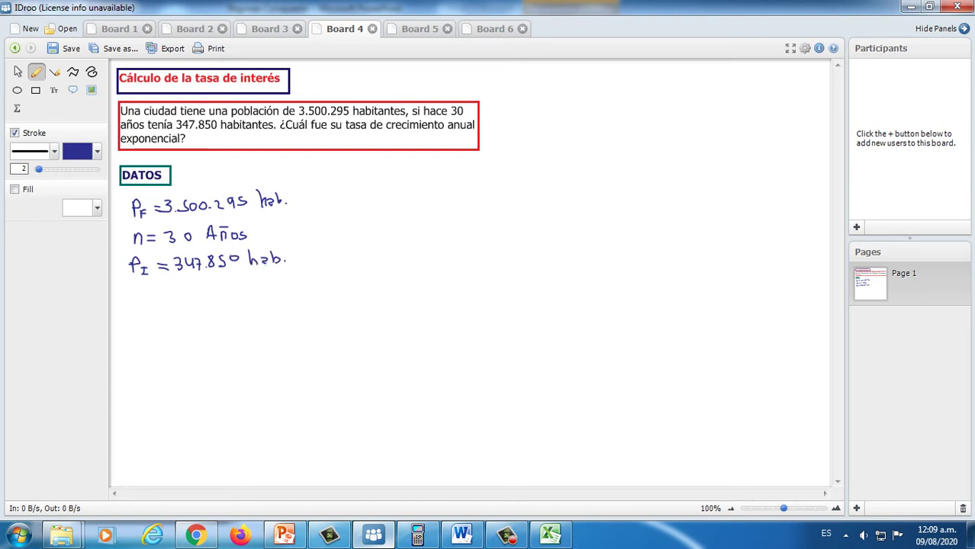
mouse_move(131, 304)
left_mouse_down()
mouse_move(164, 306)
mouse_move(179, 293)
mouse_move(170, 306)
left_mouse_up()
left_click(170, 313)
Draw a straight black horizontal timeline to the right of the data, with a short vertical tick at each end
left_click(55, 71)
left_click(97, 151)
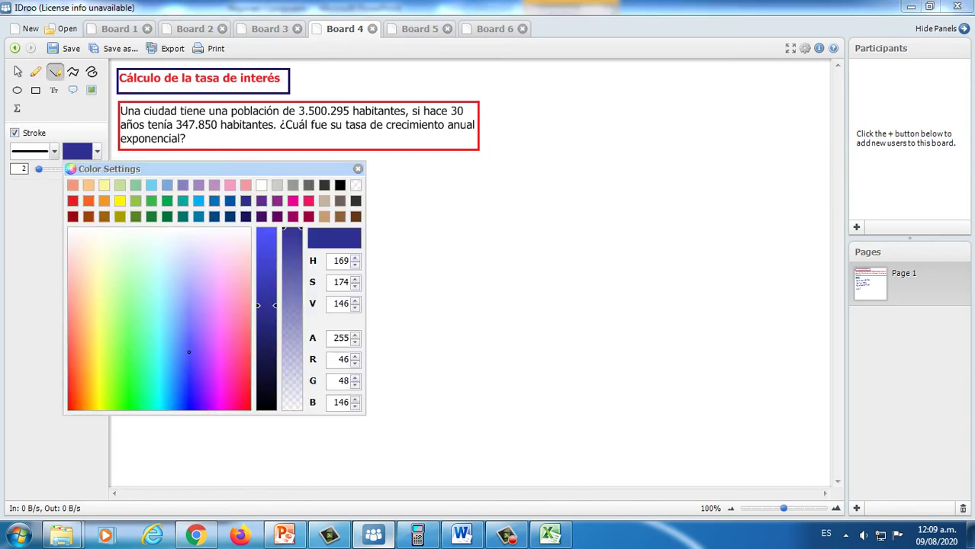
left_click(340, 185)
left_click(358, 169)
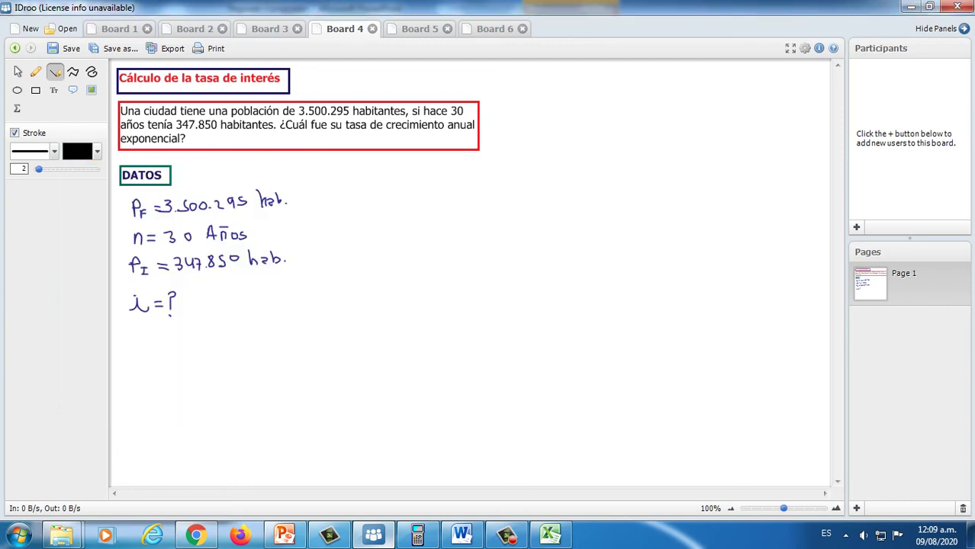
left_click_drag(396, 199, 717, 199)
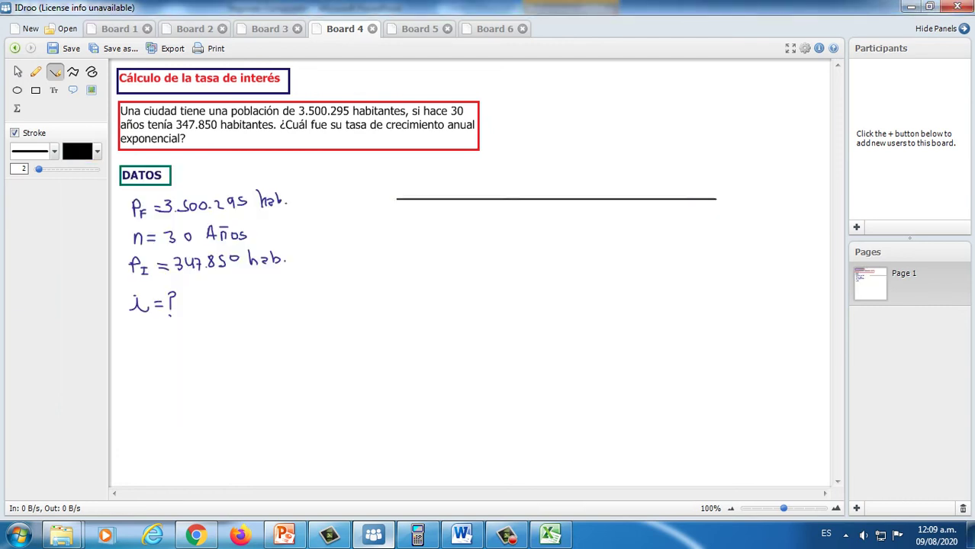
left_click(35, 72)
mouse_move(396, 194)
left_mouse_down()
mouse_move(397, 203)
mouse_move(398, 180)
left_mouse_up()
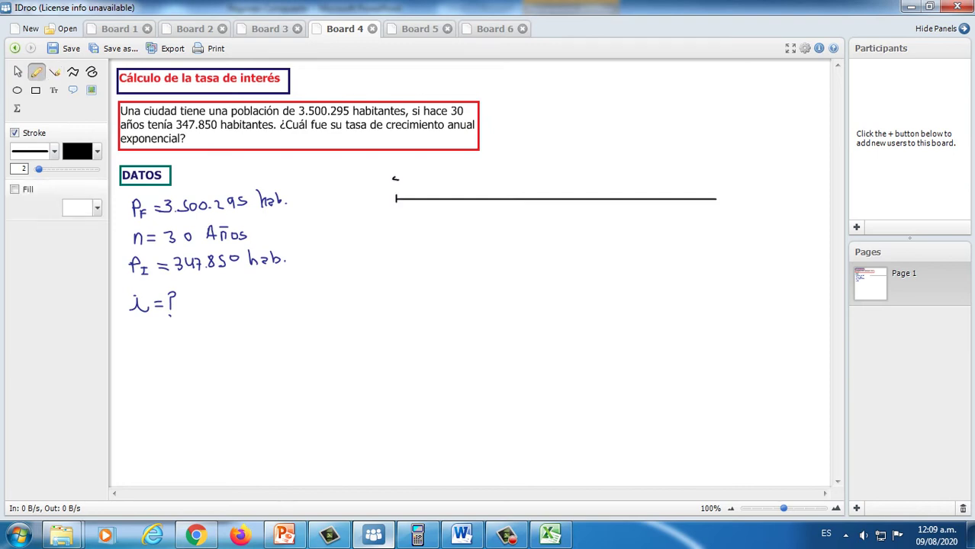
key("ctrl+z")
left_click_drag(716, 192, 715, 205)
Label the timeline's ends -30 and 0 and draw a brace above it marked 30 Años
mouse_move(717, 169)
left_mouse_down()
mouse_move(712, 177)
mouse_move(718, 169)
left_mouse_up()
mouse_move(375, 182)
left_mouse_down()
mouse_move(567, 169)
mouse_move(693, 180)
left_mouse_up()
mouse_move(563, 147)
left_mouse_down()
mouse_move(572, 151)
mouse_move(565, 159)
mouse_move(600, 142)
mouse_move(607, 155)
mouse_move(635, 151)
left_mouse_up()
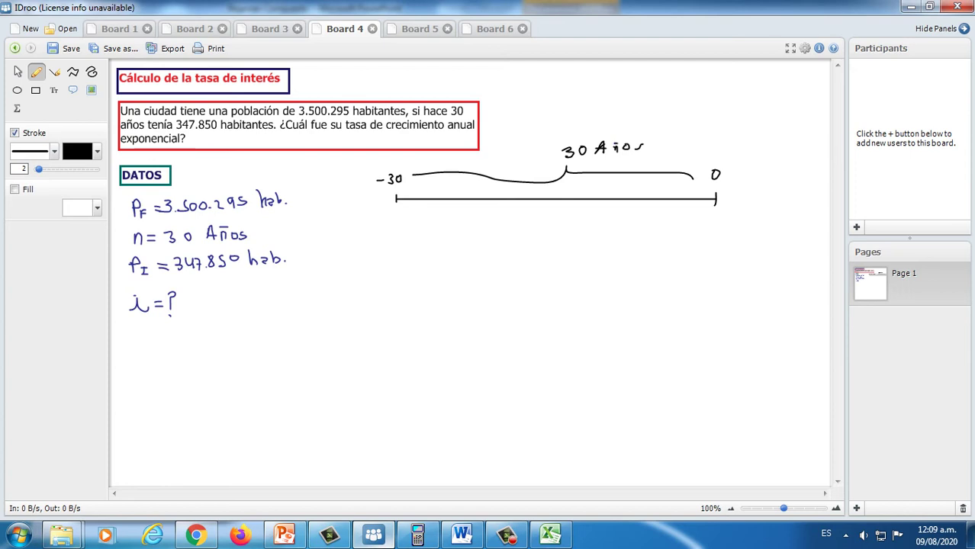
Write the populations below the timeline, 347.850 under the -30 end and 3.500.295 under the 0 end
mouse_move(372, 216)
left_mouse_down()
mouse_move(372, 227)
mouse_move(387, 228)
mouse_move(433, 215)
left_mouse_up()
left_click(401, 225)
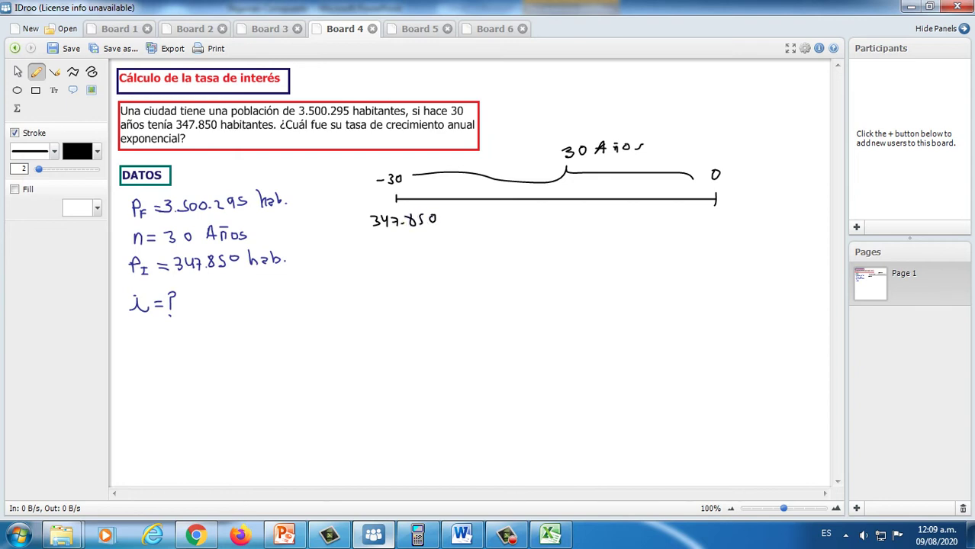
mouse_move(687, 212)
left_mouse_down()
mouse_move(689, 226)
mouse_move(726, 211)
left_mouse_up()
left_click_drag(733, 212, 740, 220)
left_click_drag(750, 210, 755, 222)
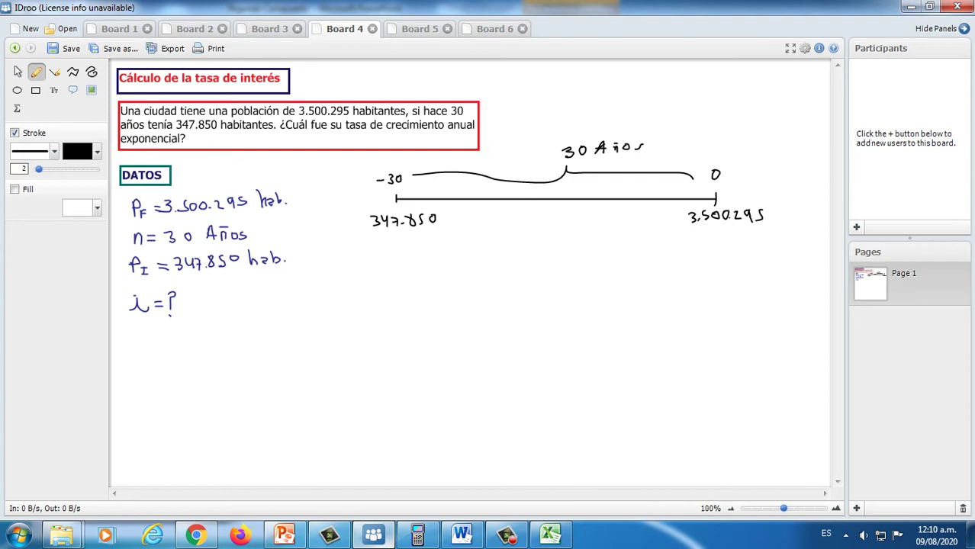
Set the pencil's stroke colour to red
left_click(97, 152)
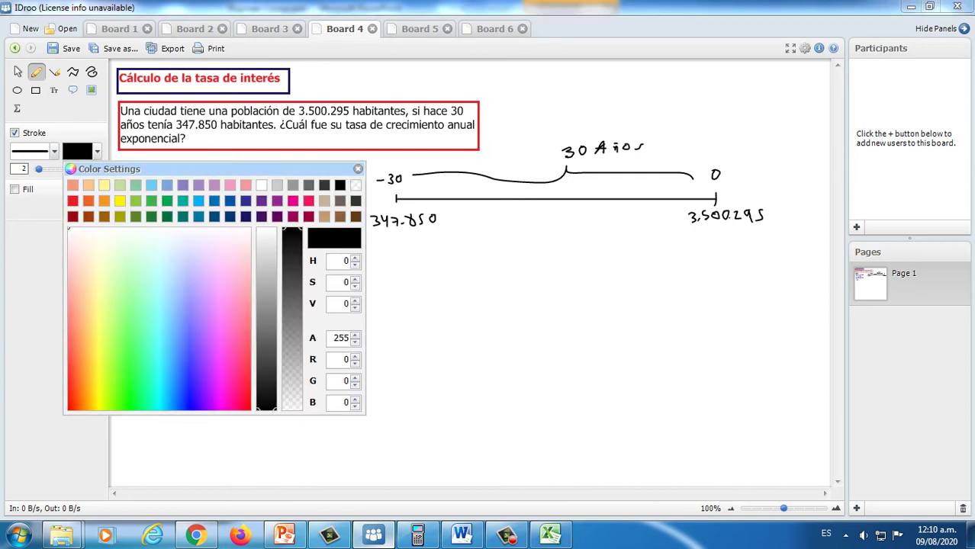
left_click(72, 200)
left_click(358, 169)
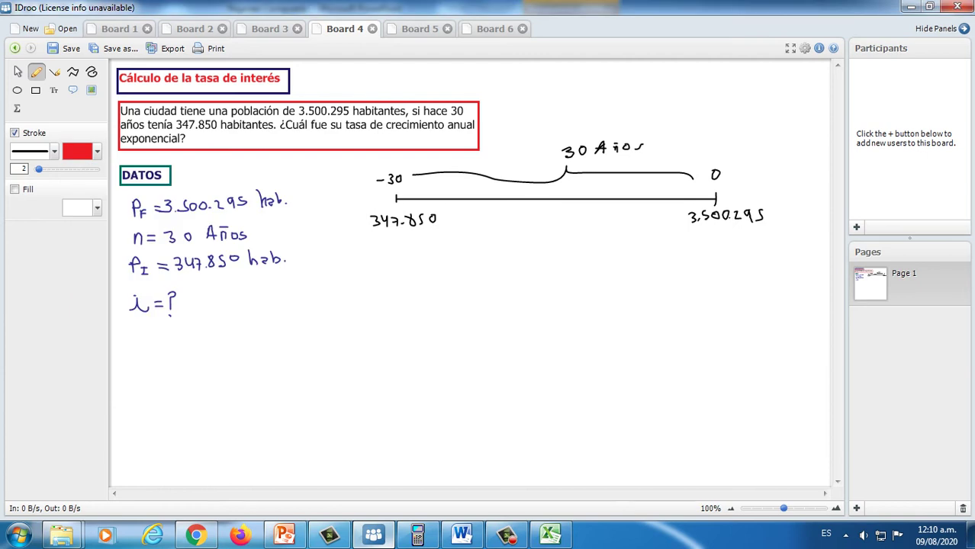
Write the formula M = C(1+i)ⁿ in red below the timeline and frame it with a green rectangle
mouse_move(475, 231)
left_mouse_down()
mouse_move(476, 245)
mouse_move(496, 234)
mouse_move(574, 233)
mouse_move(575, 241)
mouse_move(591, 228)
left_mouse_up()
left_click(563, 224)
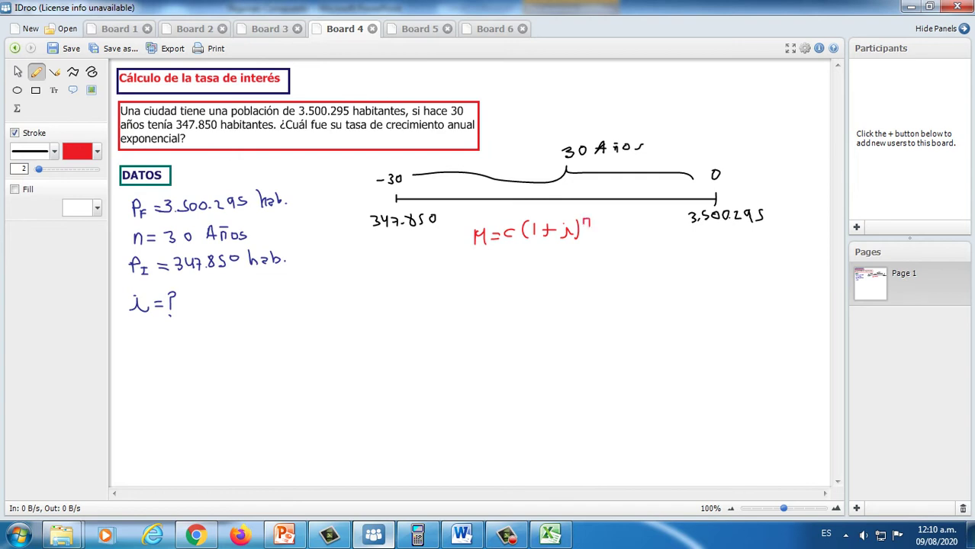
left_click(36, 90)
left_click(97, 151)
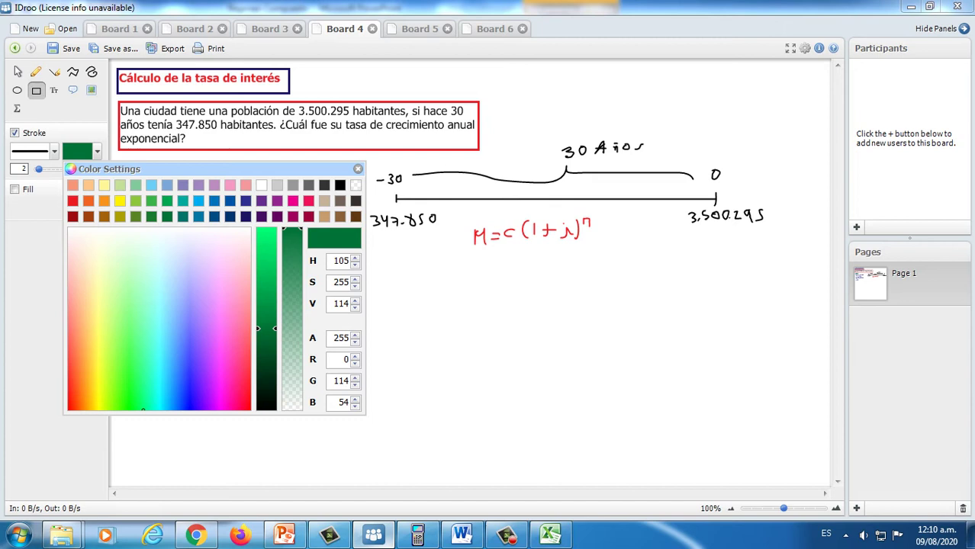
left_click(357, 169)
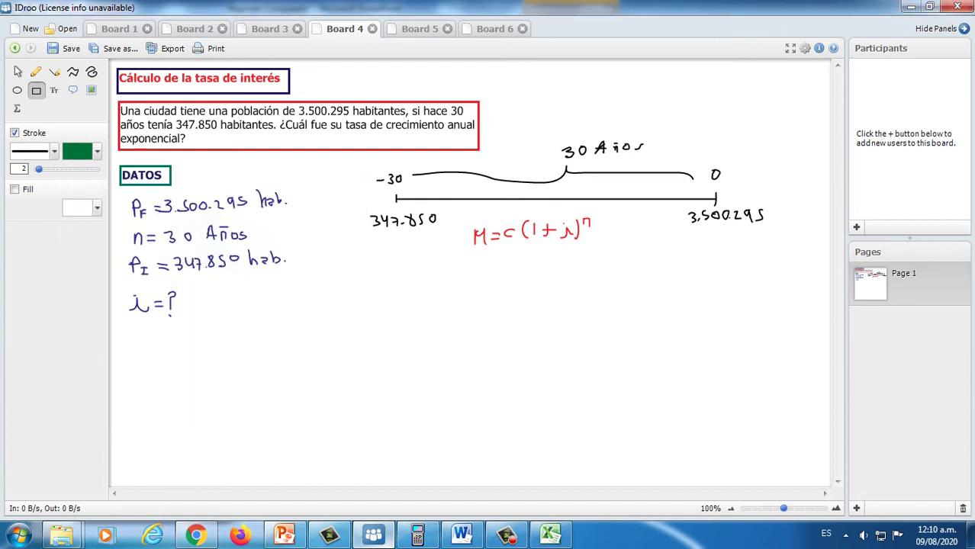
left_click_drag(463, 208, 598, 252)
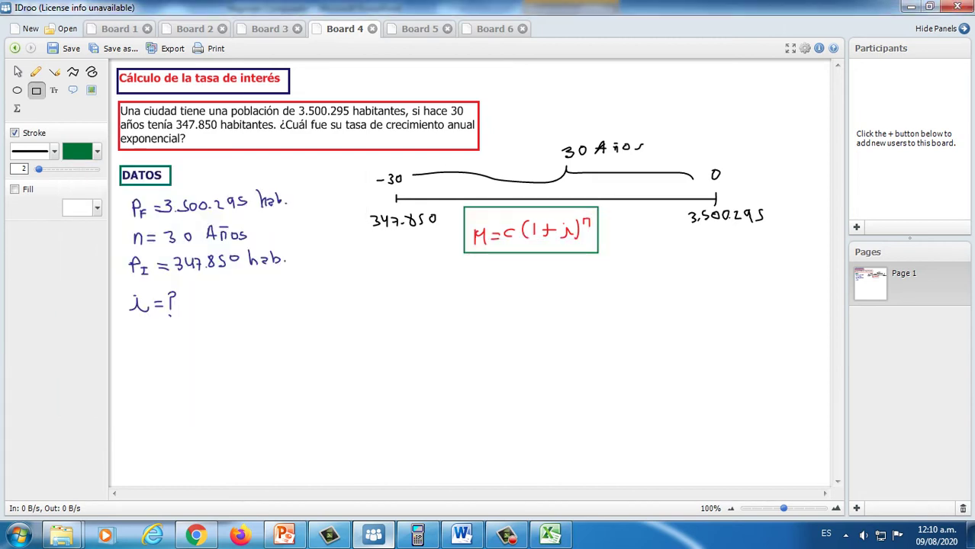
Underline the unknown i in the framed formula with a light blue pencil stroke
left_click(97, 151)
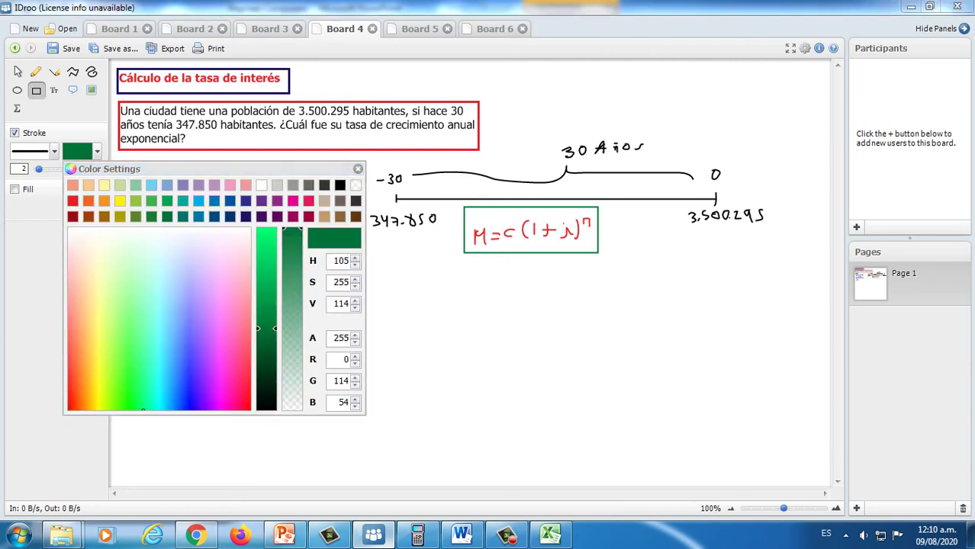
left_click(198, 201)
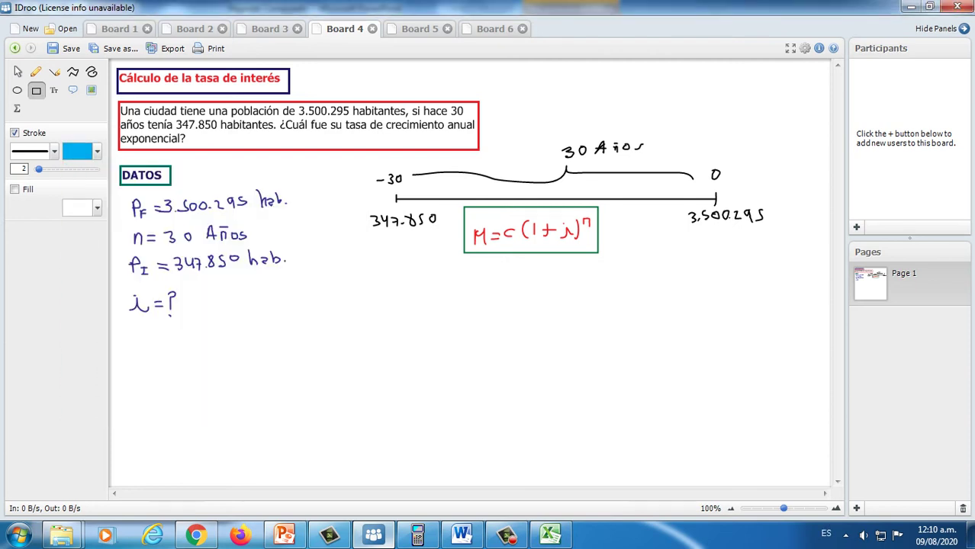
left_click(36, 71)
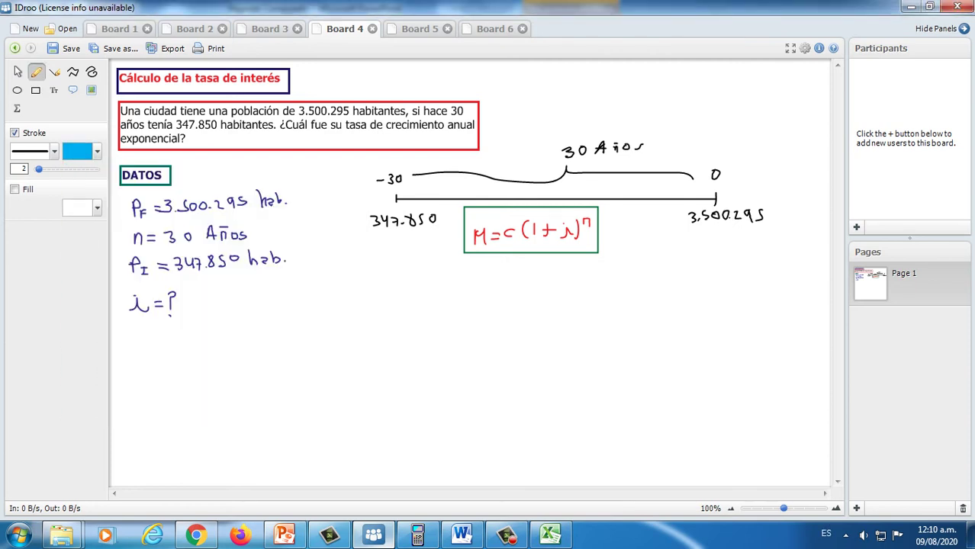
mouse_move(569, 220)
left_mouse_down()
mouse_move(558, 237)
mouse_move(571, 246)
mouse_move(573, 219)
left_mouse_up()
key("ctrl+z")
left_click_drag(557, 246, 579, 243)
Write the rearranged equation (1+i)ⁿ = M/C in a darker blue below the framed formula
left_click(97, 152)
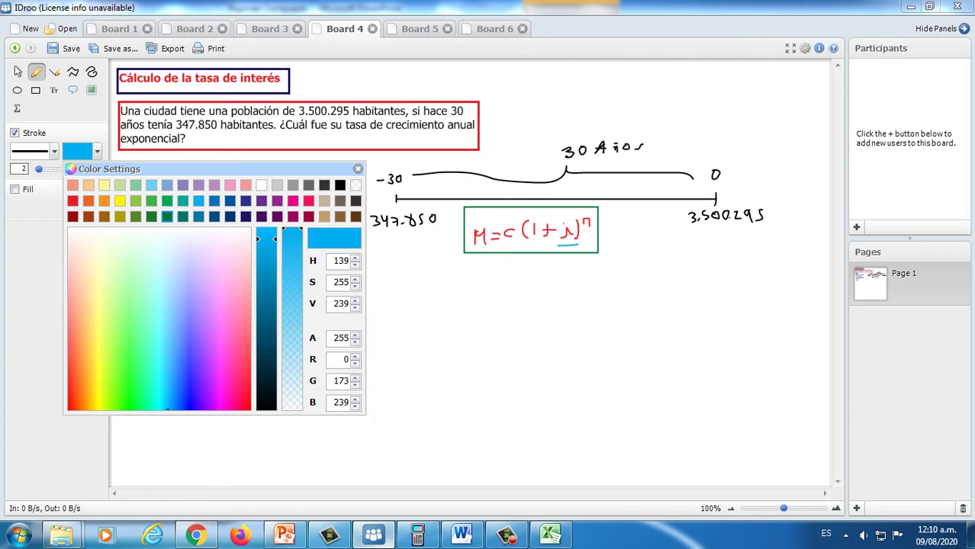
left_click(266, 276)
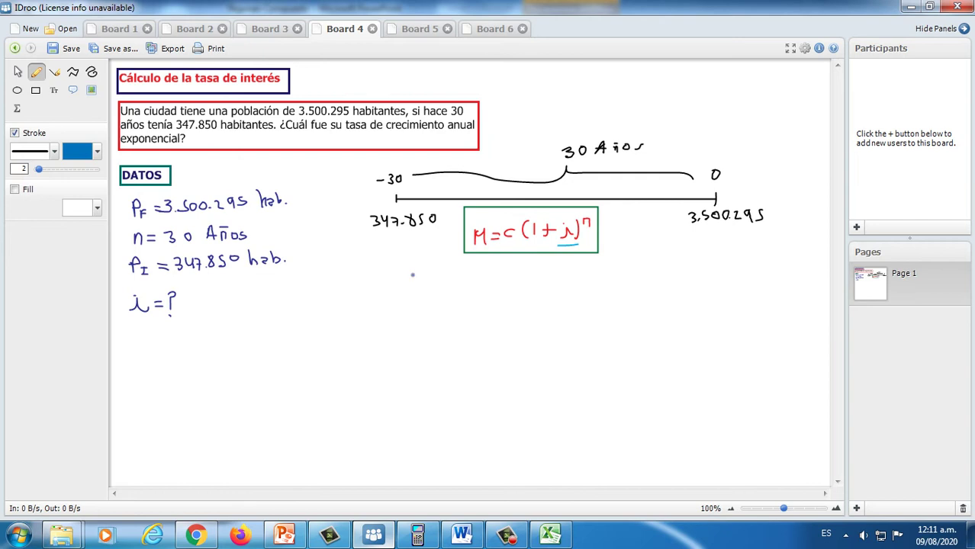
mouse_move(412, 275)
left_mouse_down()
mouse_move(416, 294)
mouse_move(447, 291)
mouse_move(458, 271)
mouse_move(462, 282)
mouse_move(502, 270)
mouse_move(509, 286)
mouse_move(496, 292)
mouse_move(505, 298)
left_mouse_up()
left_click(487, 283)
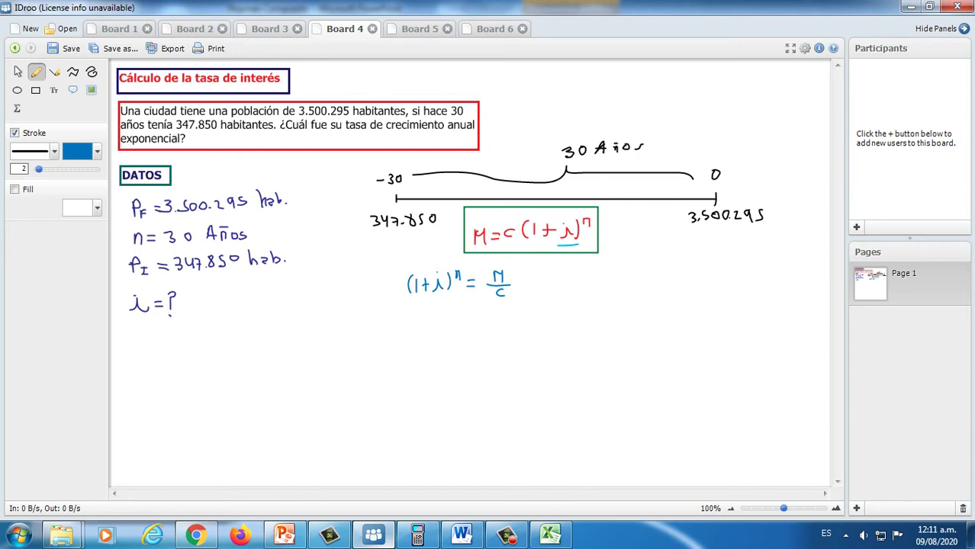
Write 1+i = ⁿ√(M/C) on the next line, redrawing the radical's upper bar over the fraction
mouse_move(414, 315)
left_mouse_down()
mouse_move(411, 338)
mouse_move(470, 322)
mouse_move(481, 302)
mouse_move(468, 313)
mouse_move(490, 308)
mouse_move(499, 324)
left_mouse_up()
key("ctrl+z")
mouse_move(496, 327)
left_mouse_down()
mouse_move(507, 301)
mouse_move(509, 310)
left_mouse_up()
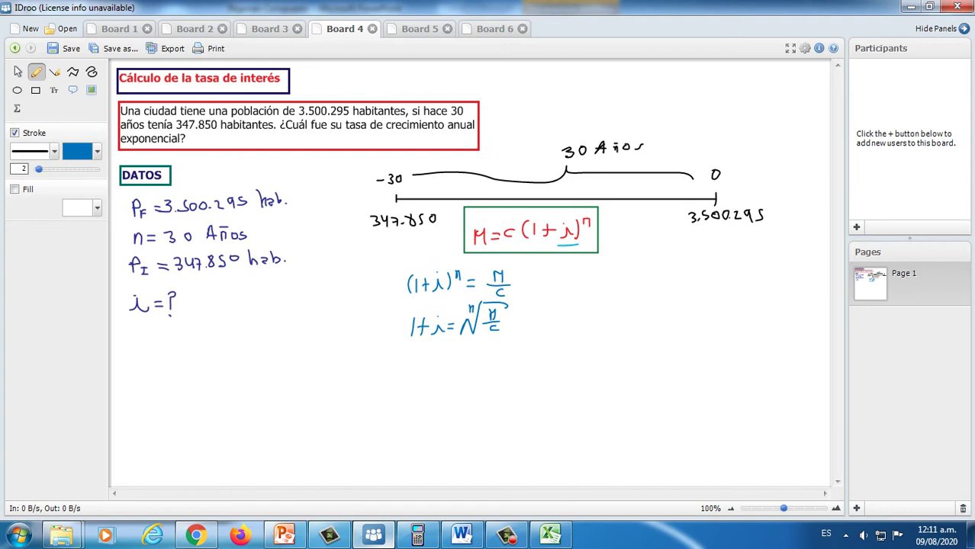
key("ctrl+z")
mouse_move(480, 306)
left_mouse_down()
mouse_move(503, 300)
mouse_move(506, 312)
left_mouse_up()
Write the solved formula i = ⁿ√(M/C) − 1 below and frame it with an orange rectangle
mouse_move(418, 365)
left_mouse_down()
mouse_move(456, 375)
mouse_move(472, 347)
mouse_move(465, 357)
mouse_move(487, 349)
mouse_move(492, 363)
mouse_move(481, 374)
mouse_move(490, 377)
mouse_move(495, 345)
mouse_move(527, 376)
left_mouse_up()
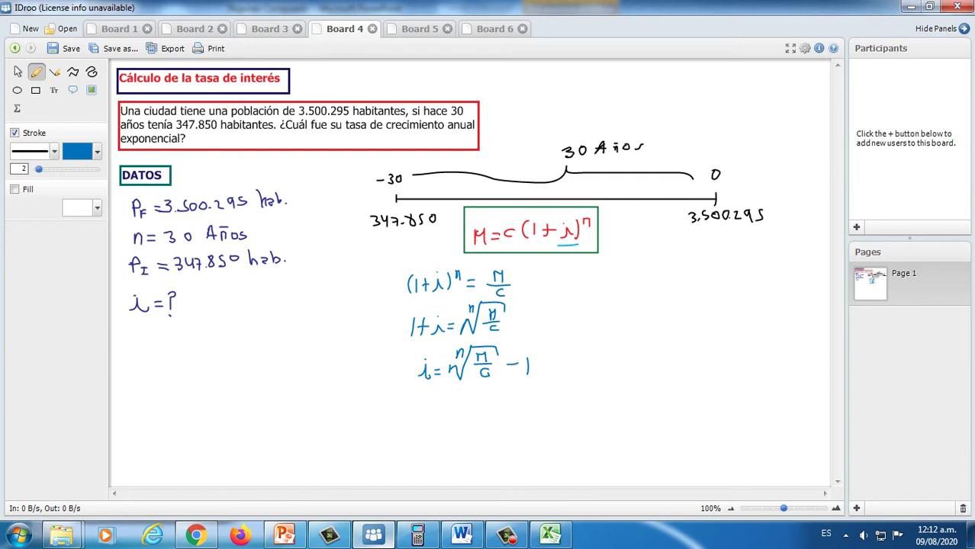
left_click(97, 151)
left_click(89, 201)
left_click(358, 169)
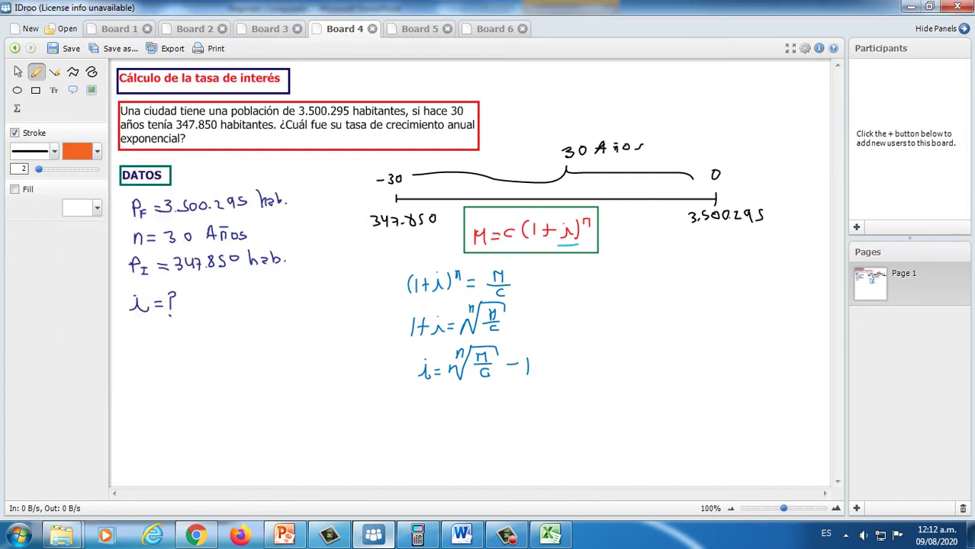
left_click(36, 90)
left_click_drag(401, 339, 537, 388)
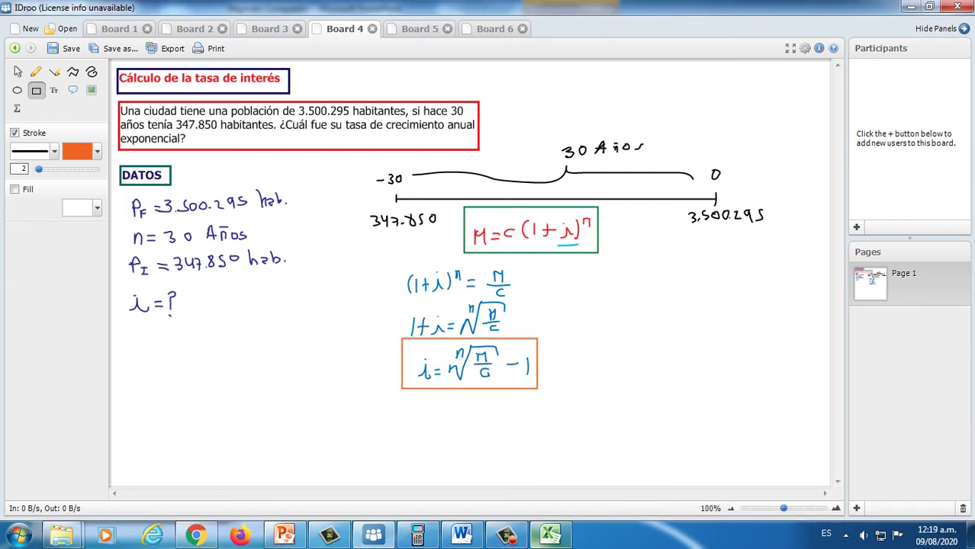
Write the substitution i = ³⁰√(3.500.295/347.850) − 1 in green below the orange frame and start a new line with i =
left_click(36, 71)
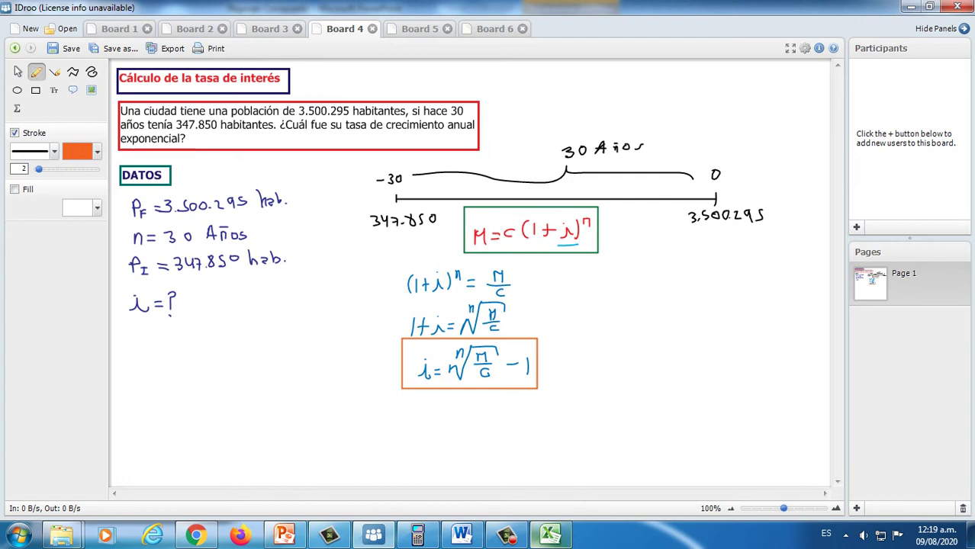
left_click(97, 151)
left_click(152, 216)
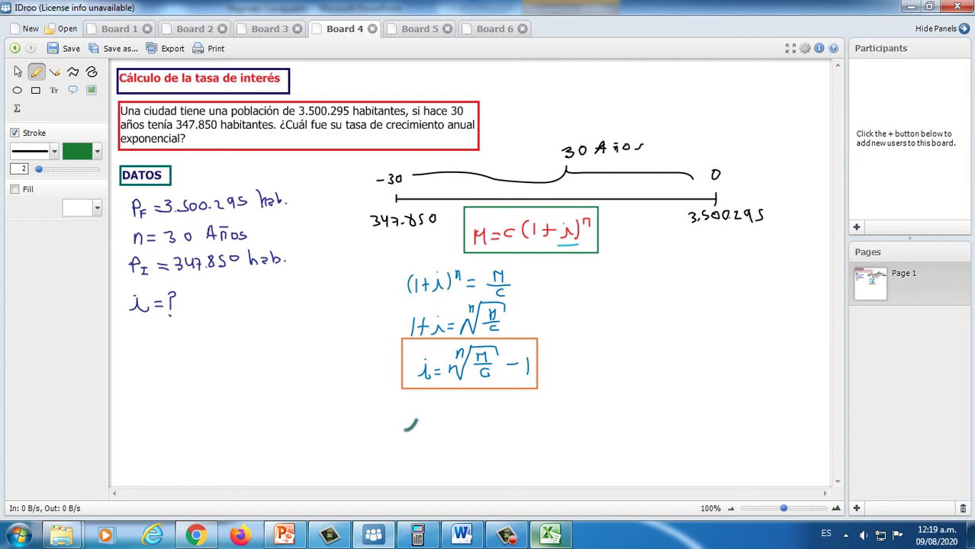
mouse_move(417, 421)
left_mouse_down()
mouse_move(426, 434)
mouse_move(440, 419)
mouse_move(458, 432)
mouse_move(476, 399)
mouse_move(450, 411)
mouse_move(461, 408)
mouse_move(458, 399)
left_mouse_up()
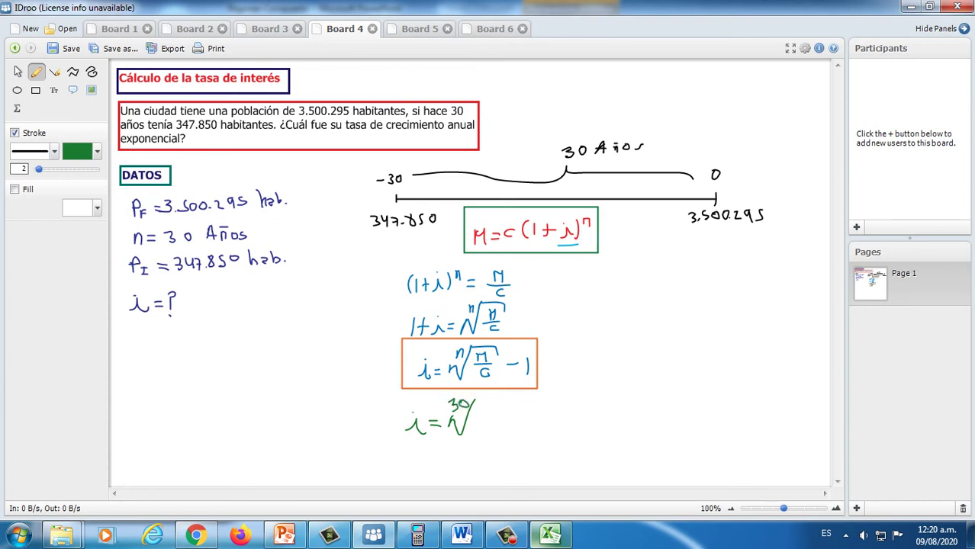
mouse_move(475, 405)
left_mouse_down()
mouse_move(477, 418)
mouse_move(517, 413)
mouse_move(515, 403)
mouse_move(541, 413)
mouse_move(544, 404)
mouse_move(546, 414)
left_mouse_up()
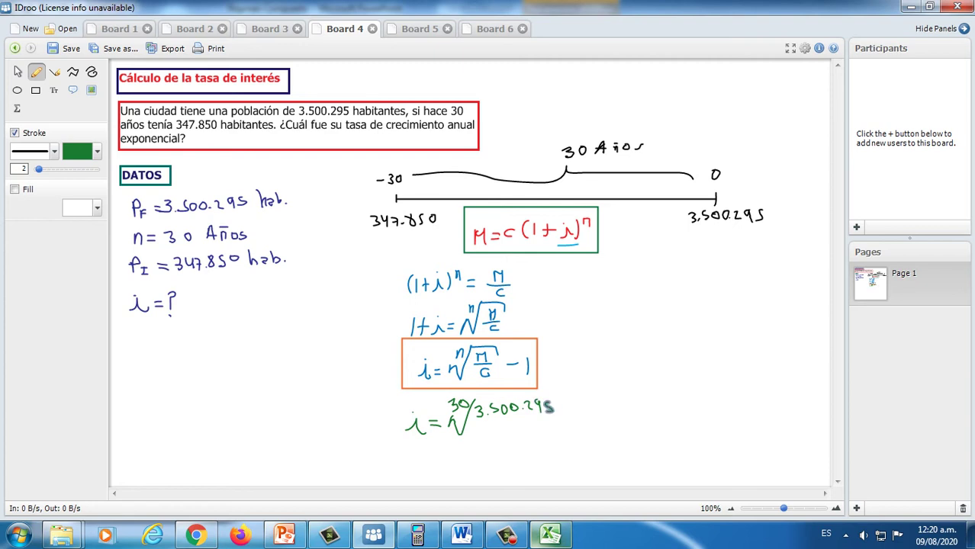
left_click_drag(473, 422, 553, 421)
mouse_move(477, 427)
left_mouse_down()
mouse_move(478, 437)
mouse_move(498, 441)
mouse_move(510, 427)
mouse_move(505, 440)
mouse_move(546, 431)
left_mouse_up()
mouse_move(473, 400)
left_mouse_down()
mouse_move(534, 395)
mouse_move(590, 423)
left_mouse_up()
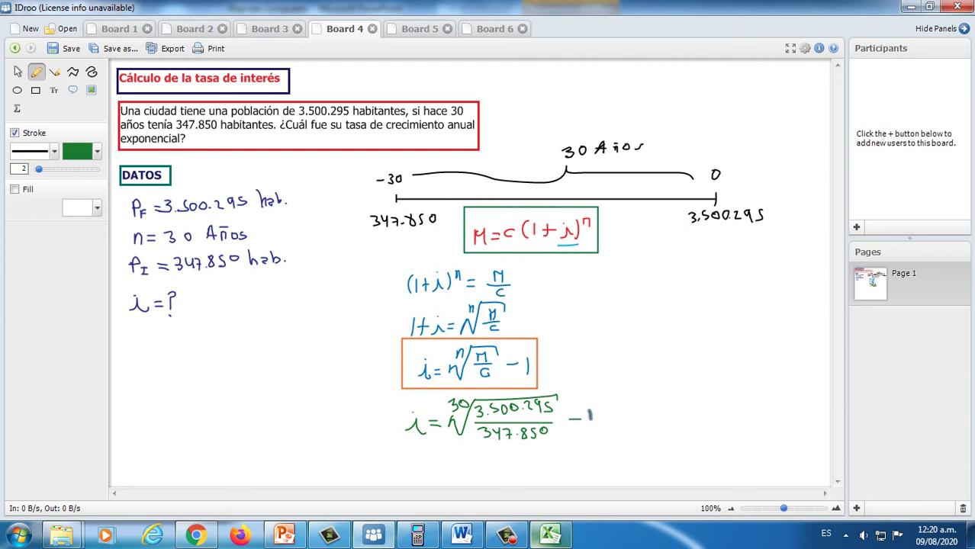
mouse_move(413, 472)
left_mouse_down()
mouse_move(420, 463)
mouse_move(443, 468)
left_mouse_up()
Switch to the fx-9860 calculator emulator and set its input mode to Math
left_click(417, 534)
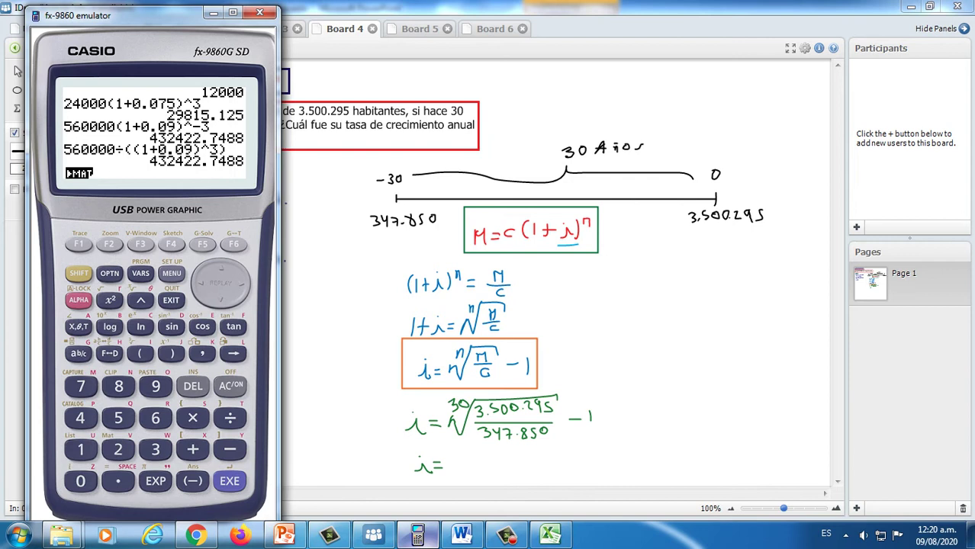
left_click(78, 273)
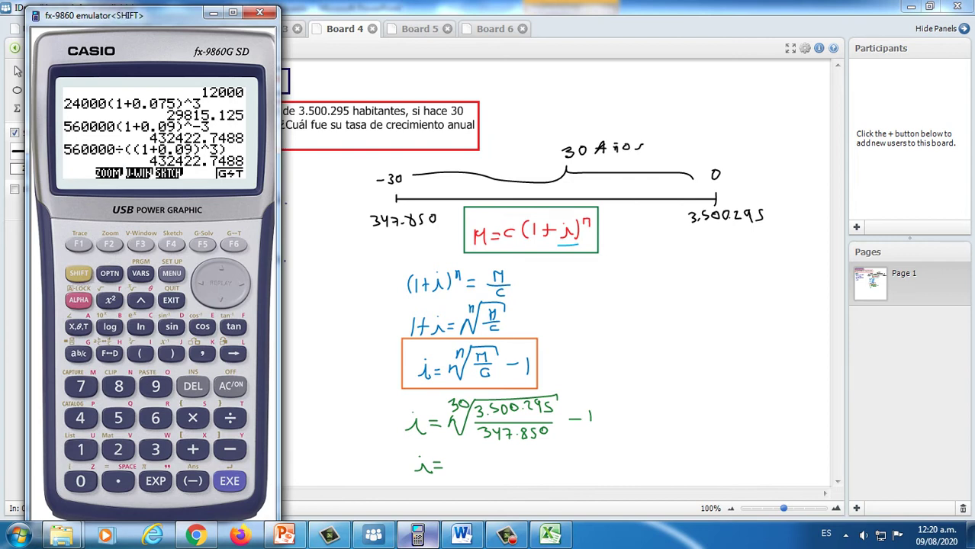
left_click(172, 273)
left_click(78, 244)
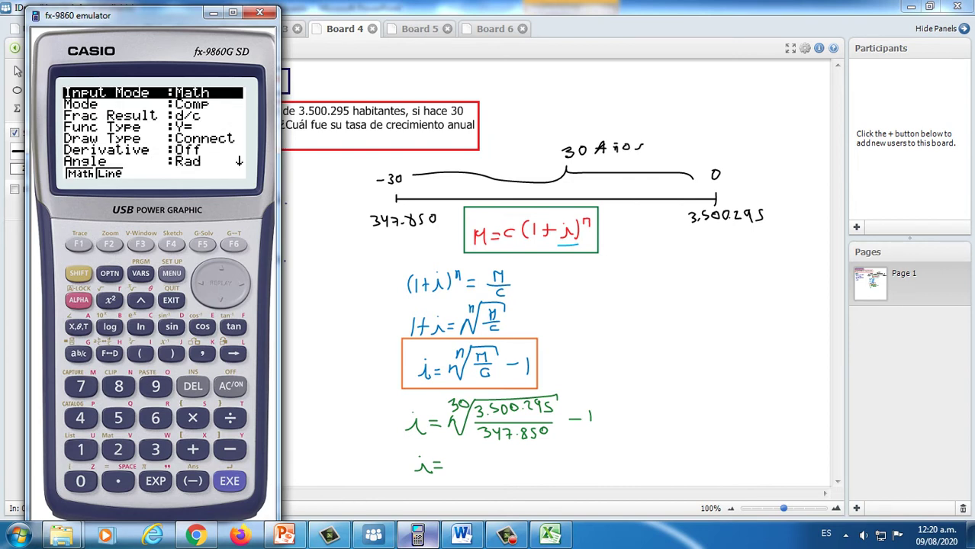
left_click(170, 300)
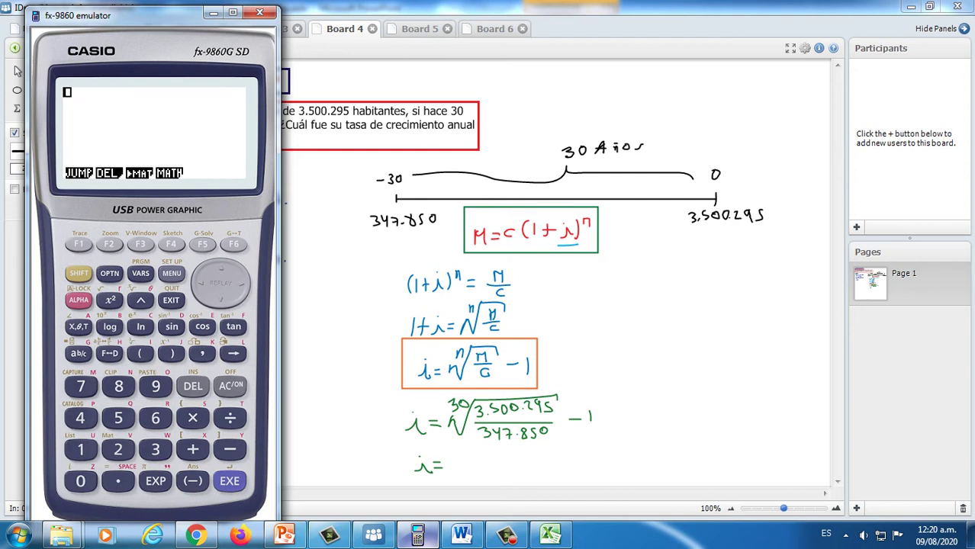
Enter the 30th root of the fraction 3500295 over 347850 in the calculator
left_click(78, 273)
left_click(140, 301)
type("30√")
left_click(78, 354)
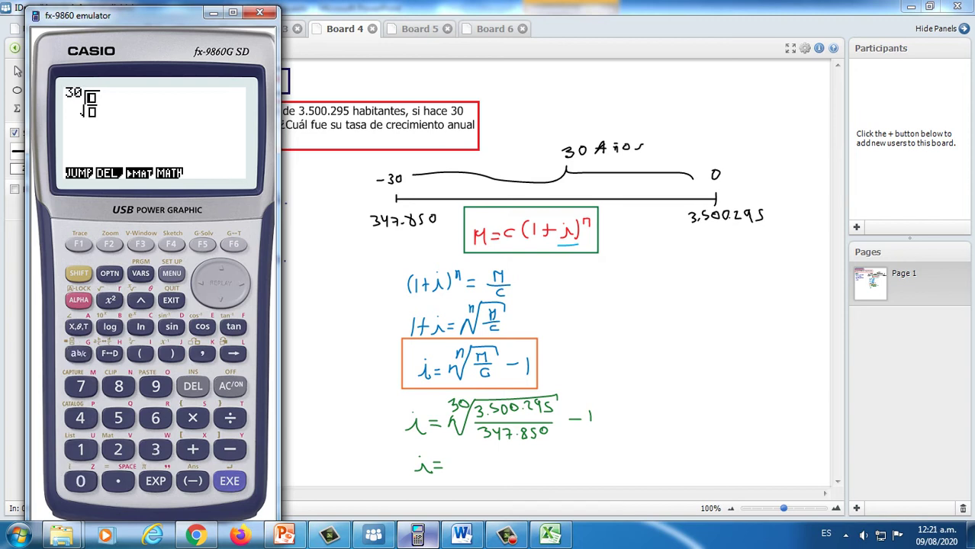
type("3500")
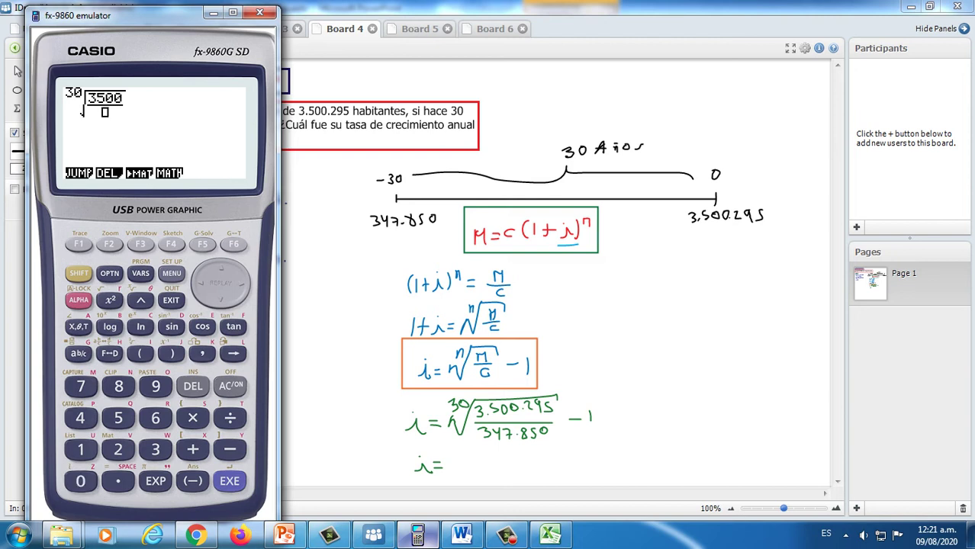
type("295")
key("Down")
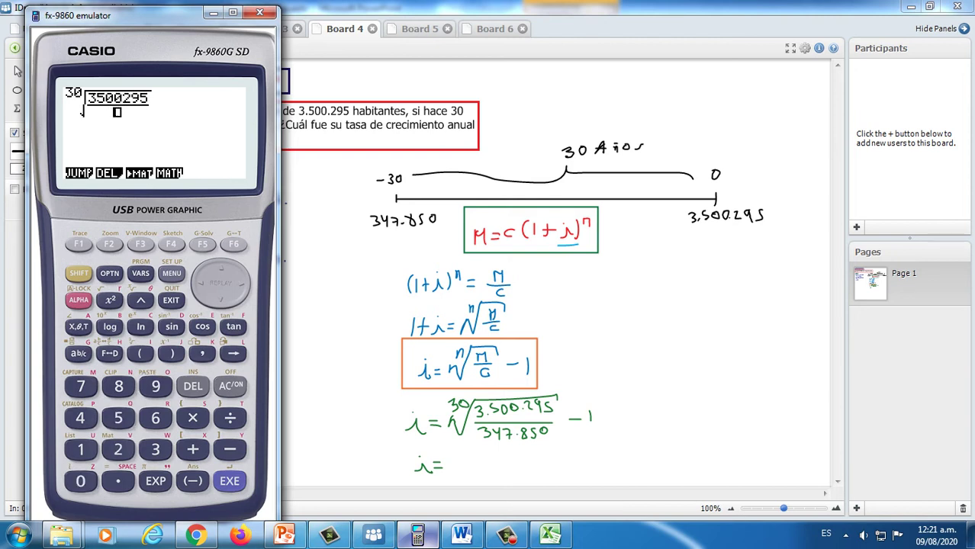
type("347850")
key("Right")
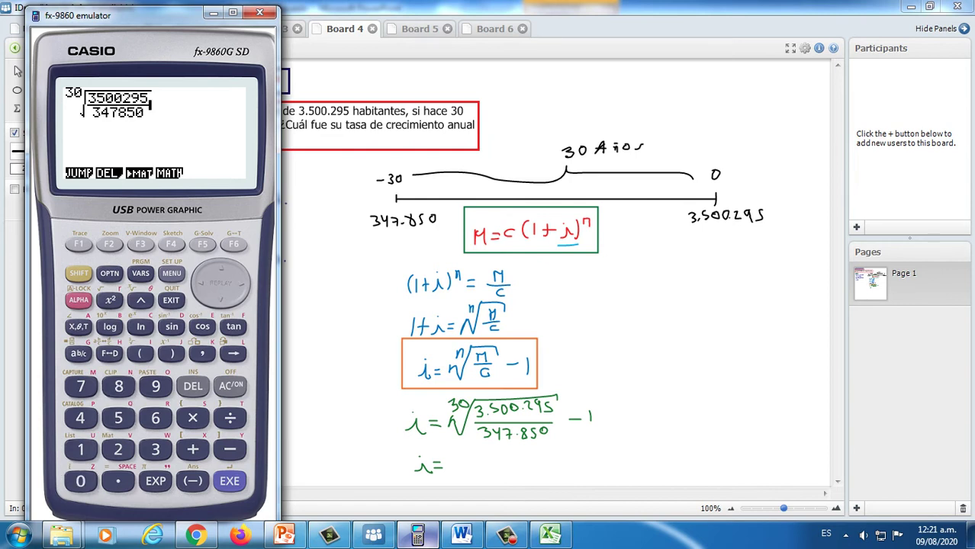
Subtract 1 outside the root and evaluate the expression
type("-1")
key("BackSpace")
key("BackSpace")
type("-1")
key("Return")
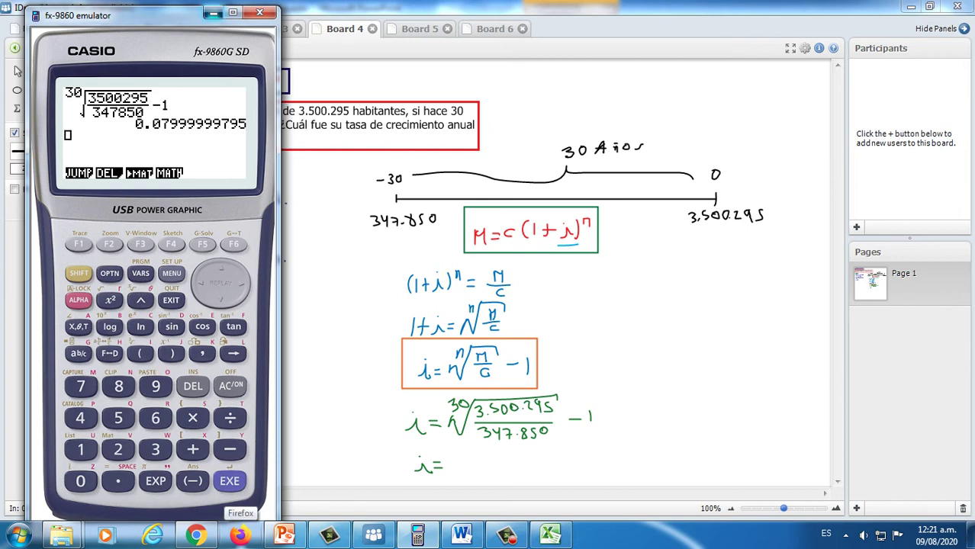
Back on the whiteboard, complete i = 0,08 with an arrow to i = 8% Anual in green, and frame i = 8% in pink
left_click(213, 13)
mouse_move(461, 457)
left_mouse_down()
mouse_move(467, 474)
mouse_move(487, 464)
mouse_move(482, 456)
mouse_move(500, 472)
mouse_move(499, 458)
mouse_move(594, 462)
mouse_move(653, 330)
mouse_move(676, 334)
mouse_move(717, 315)
mouse_move(728, 333)
mouse_move(728, 310)
mouse_move(735, 326)
mouse_move(767, 305)
mouse_move(777, 330)
mouse_move(783, 314)
mouse_move(808, 327)
left_mouse_up()
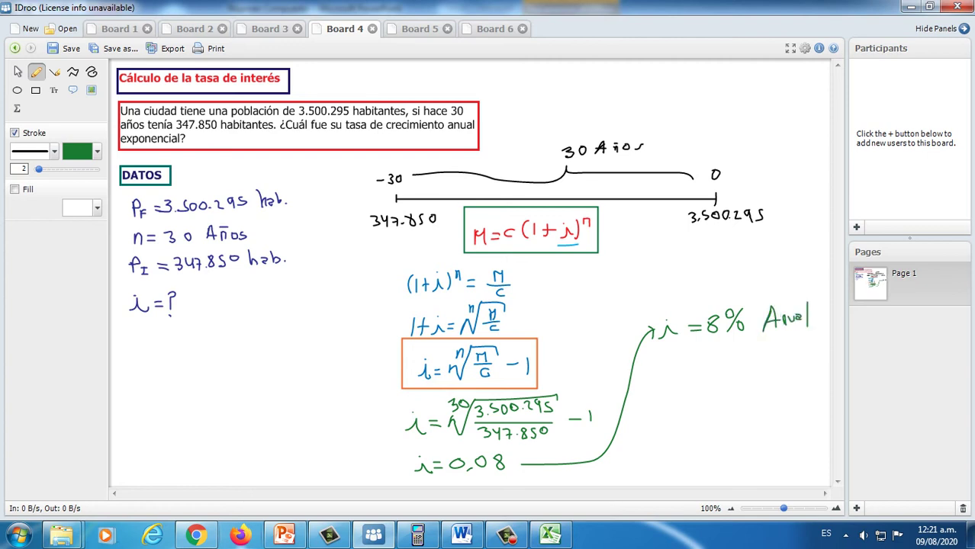
left_click(36, 90)
left_click(97, 151)
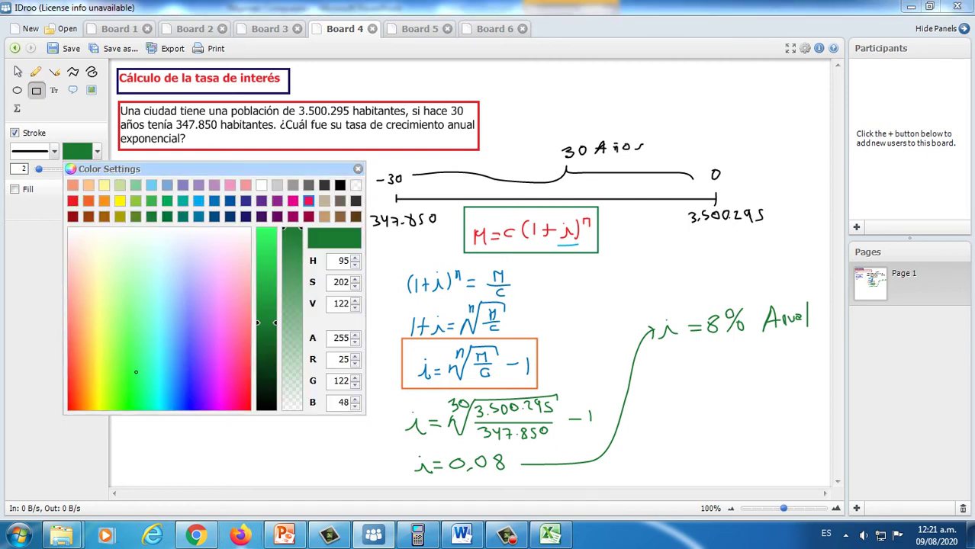
left_click(309, 201)
mouse_move(658, 306)
left_mouse_down()
mouse_move(745, 348)
mouse_move(756, 343)
left_mouse_up()
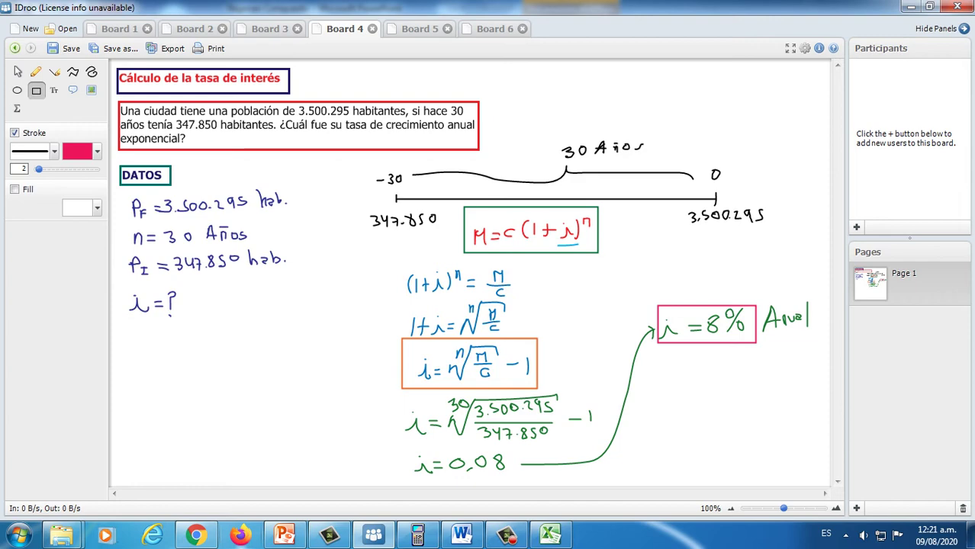
Remove the bullet from the city population problem in PowerPoint and paste its text box at cell F23 in Excel
left_click(284, 535)
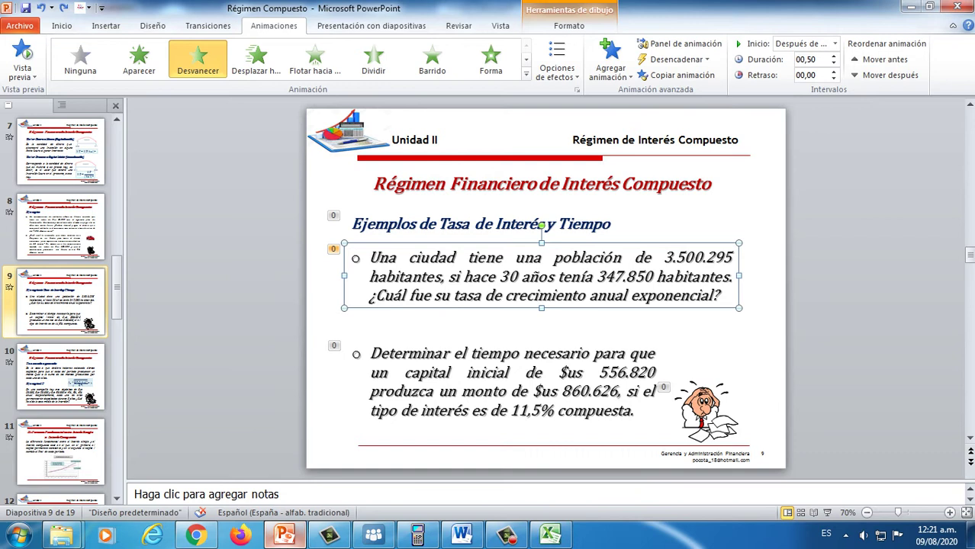
key("BackSpace")
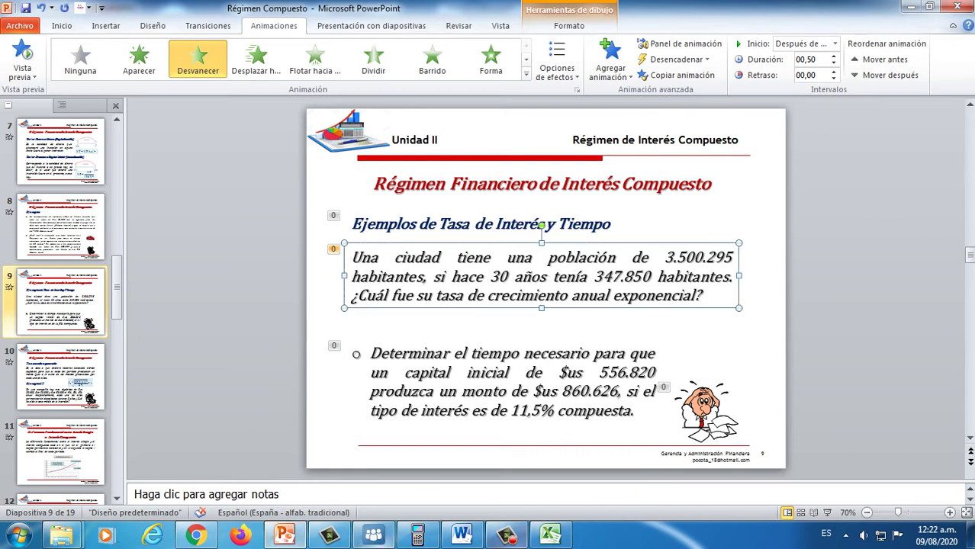
left_click(550, 535)
scroll(489, 312, "down", 3)
left_click(455, 276)
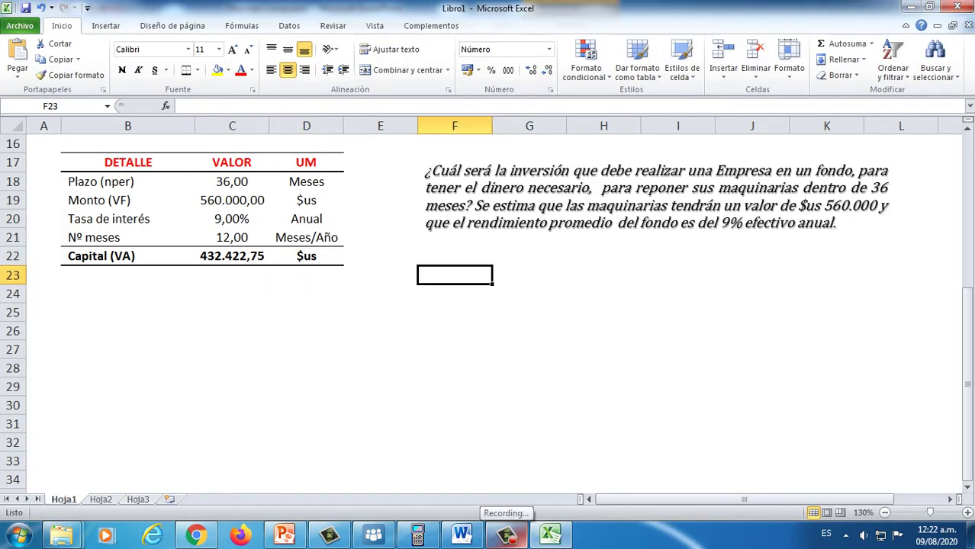
key("ctrl+v")
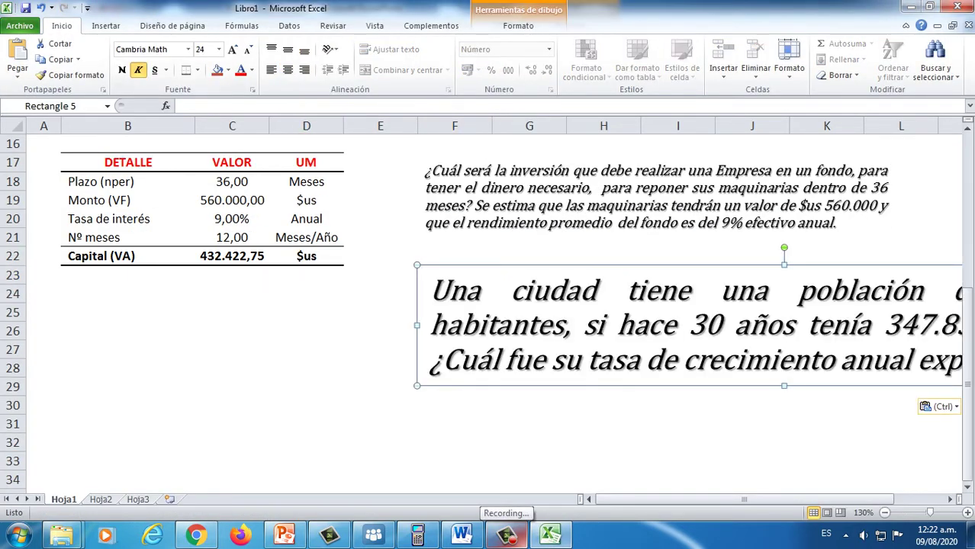
Set the pasted city population text to size 12, narrow its text box, and place it beneath the investment problem
left_click(219, 49)
left_click(201, 126)
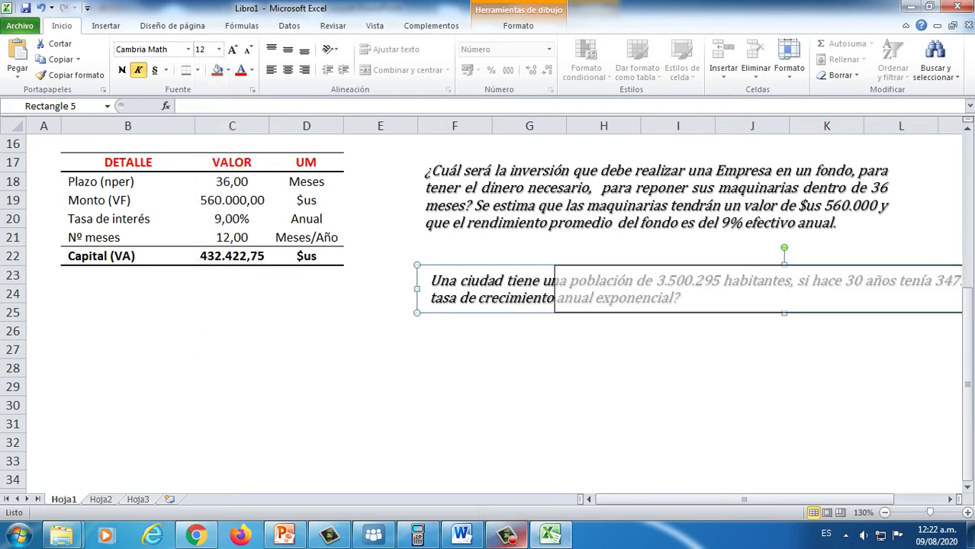
left_click_drag(555, 288, 653, 289)
left_click_drag(779, 265, 562, 285)
left_click_drag(935, 318, 894, 318)
Copy the header row B17:D17 with DETALLE, VALOR and UM to B24:D24
left_click(127, 294)
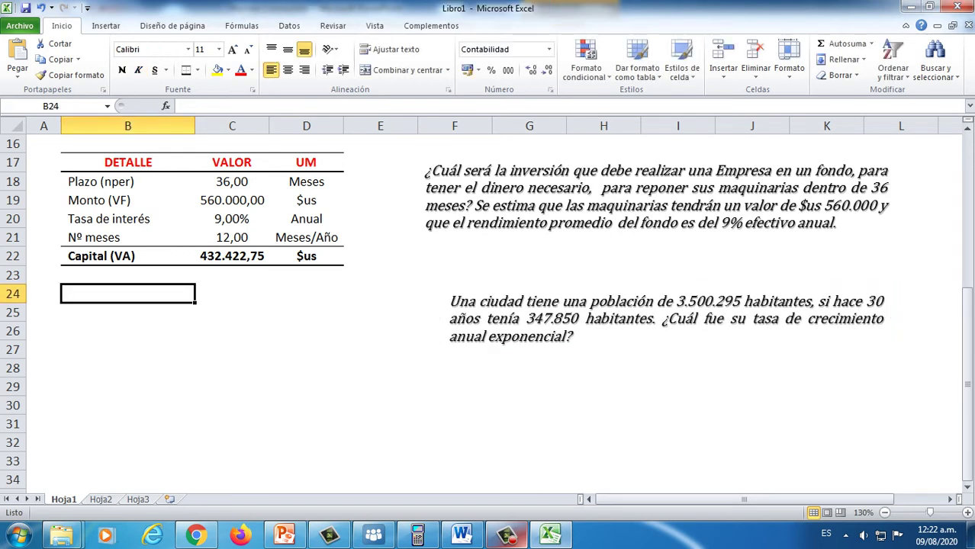
left_click_drag(127, 162, 306, 162)
key("ctrl+c")
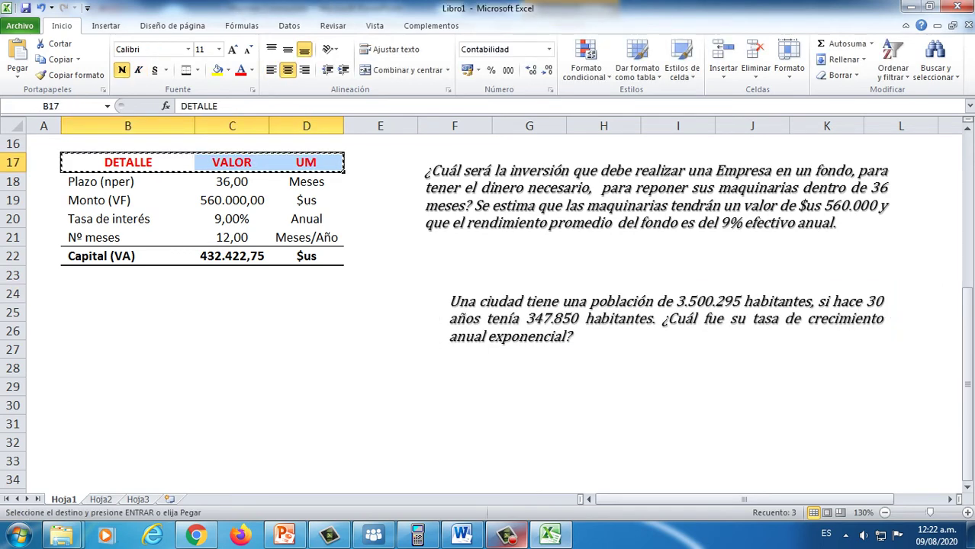
left_click(127, 294)
key("ctrl+v")
Fill row 25 with the label "Población Final (VF)", the value 3500295 and the unit "Hab."
key("Down")
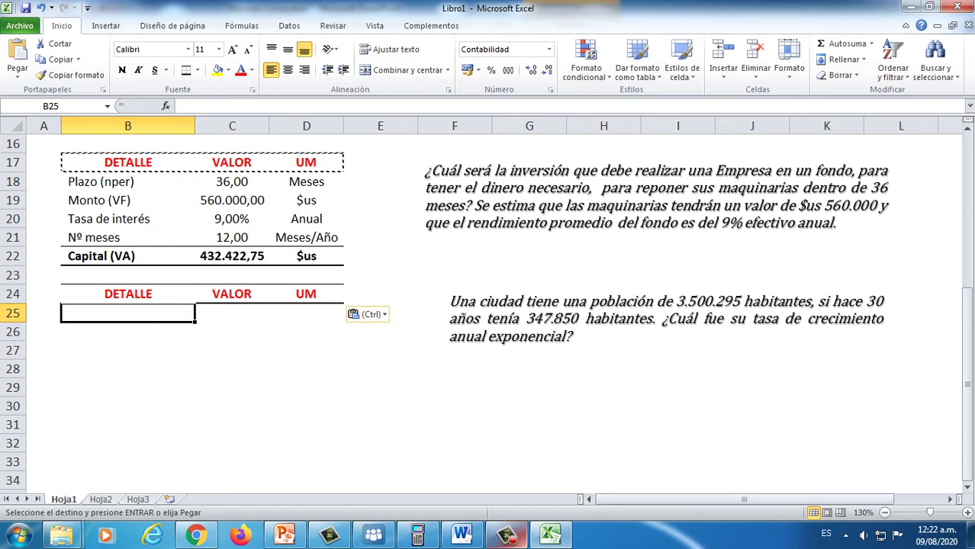
type("Pobl")
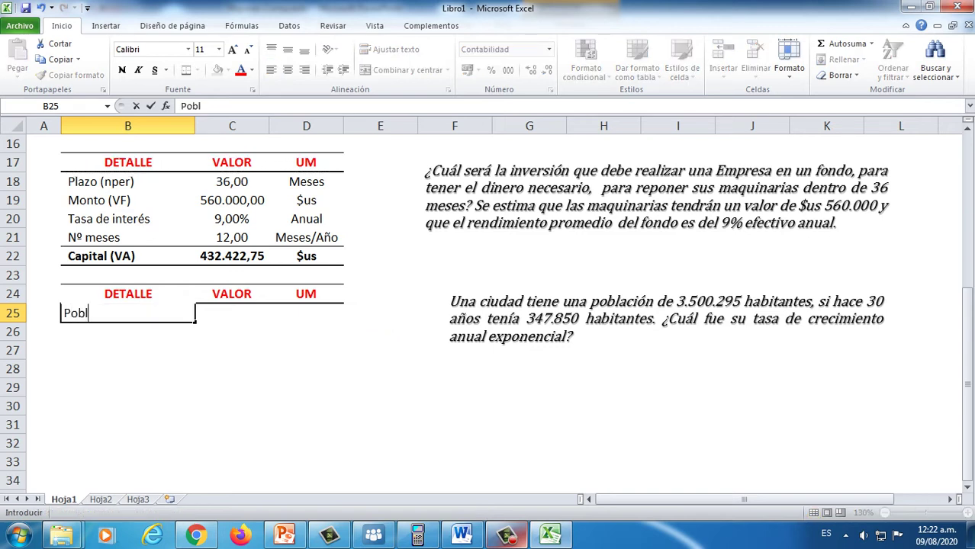
type("ación Final")
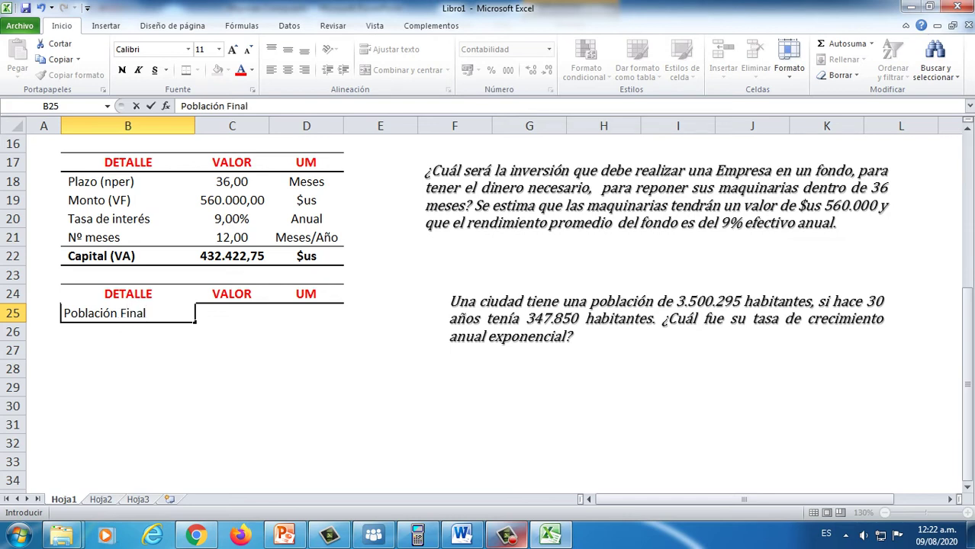
type(" (VF)")
key("Tab")
type("3.5")
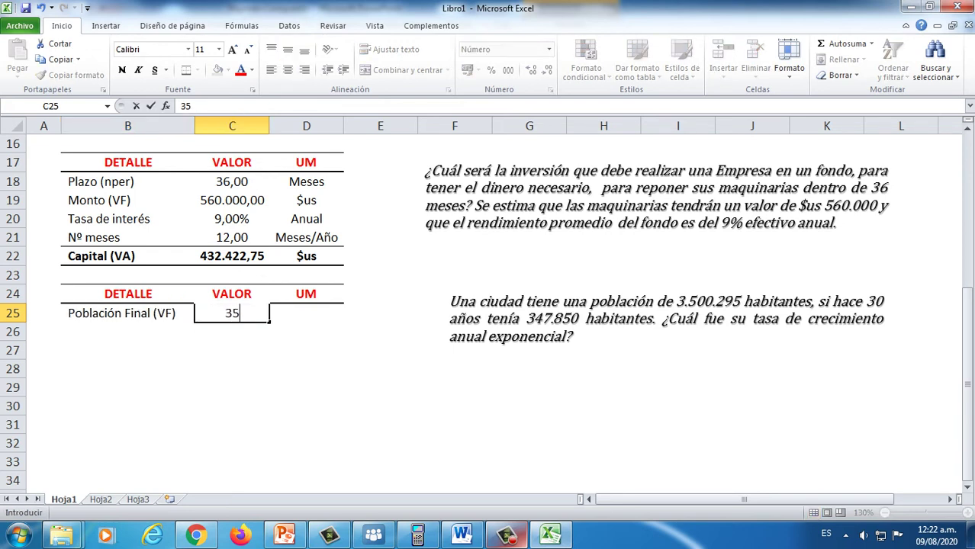
type("00.2")
type("95")
key("Tab")
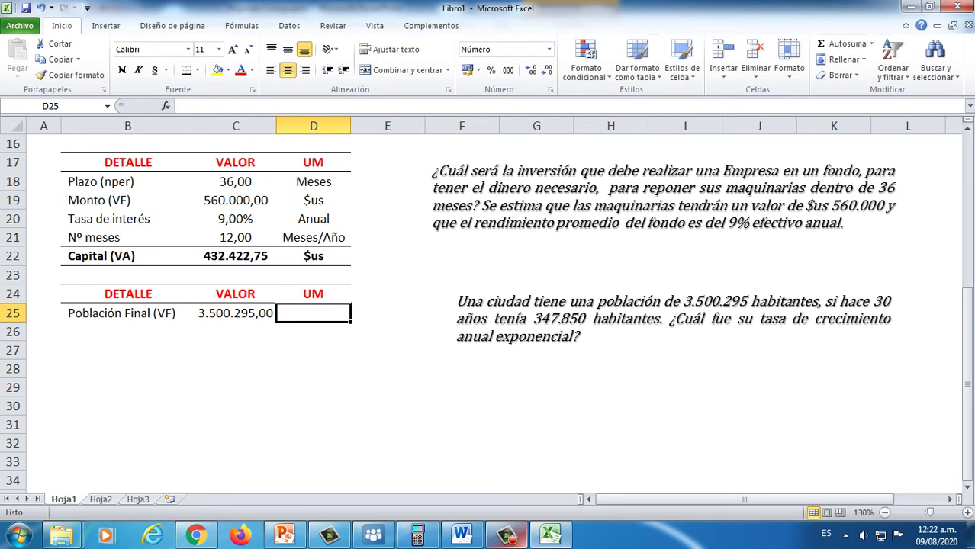
type("Hab.")
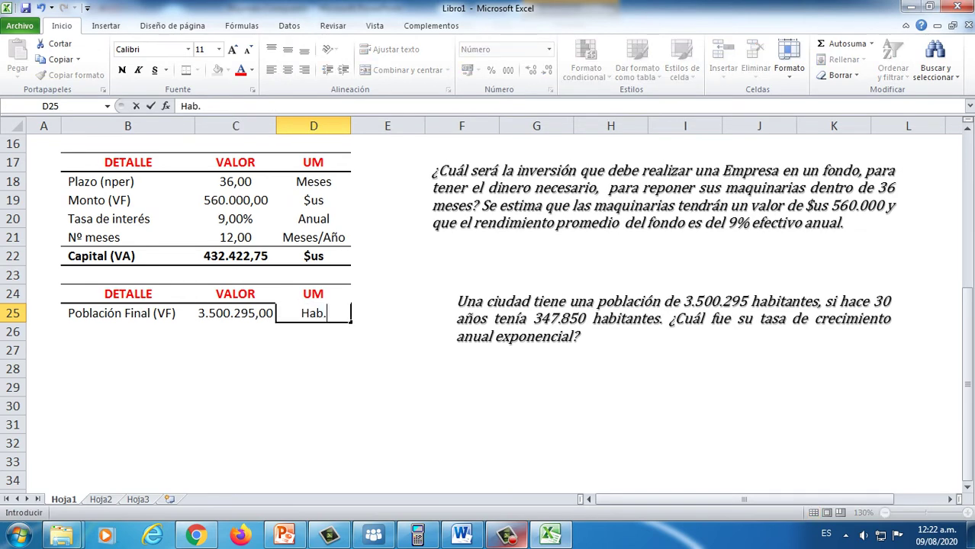
key("Return")
Enter the label "Población inicial (VA)" in cell B26
key("Left")
key("Left")
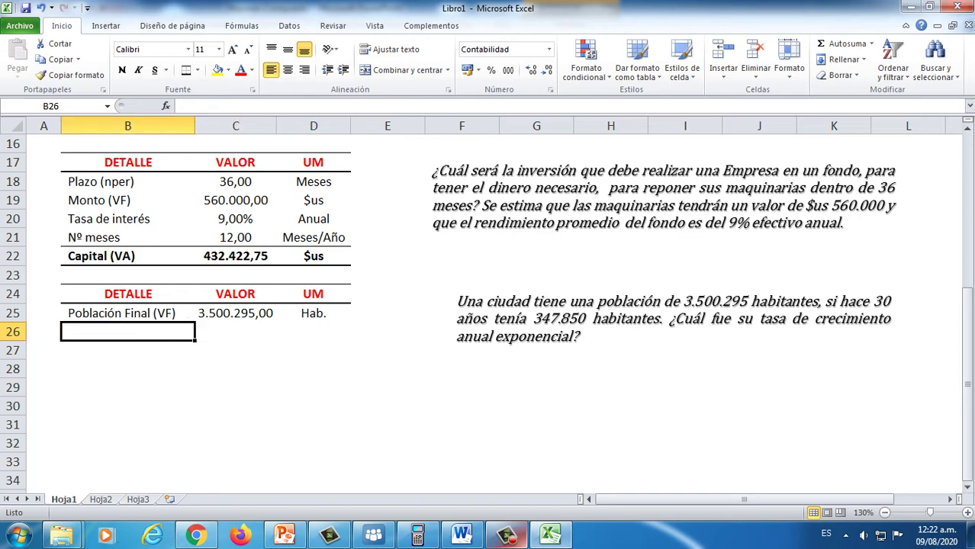
type("Poblaci")
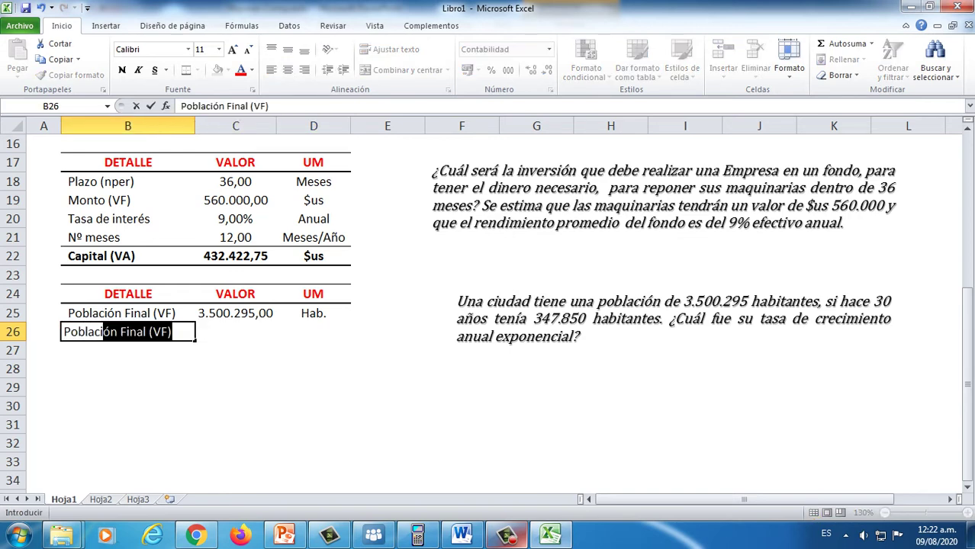
key("Tab")
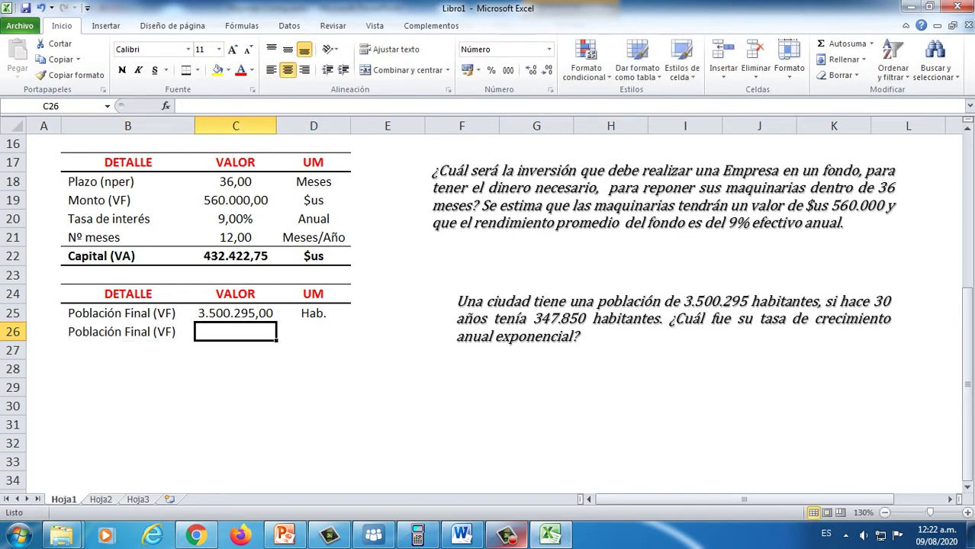
left_click(128, 332)
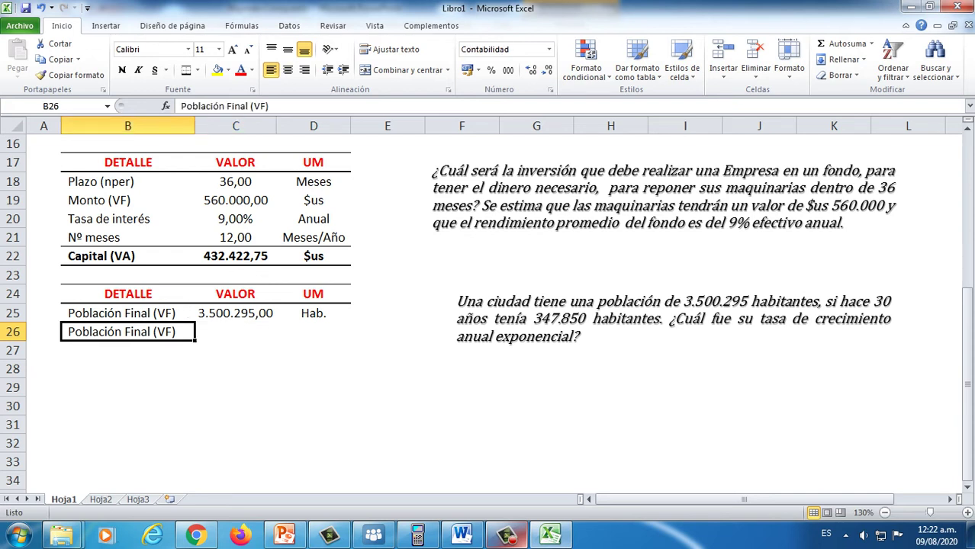
left_click_drag(227, 106, 268, 106)
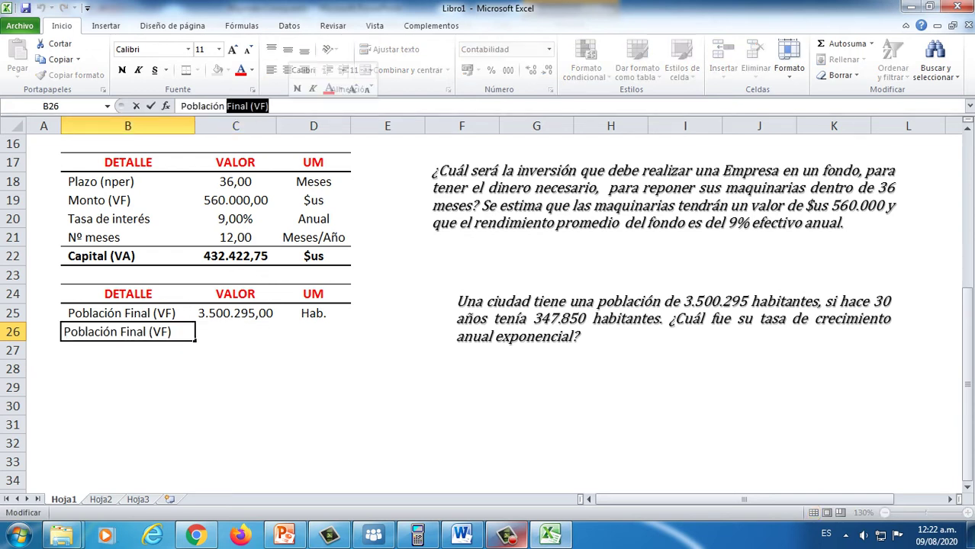
type("i")
type("nicial")
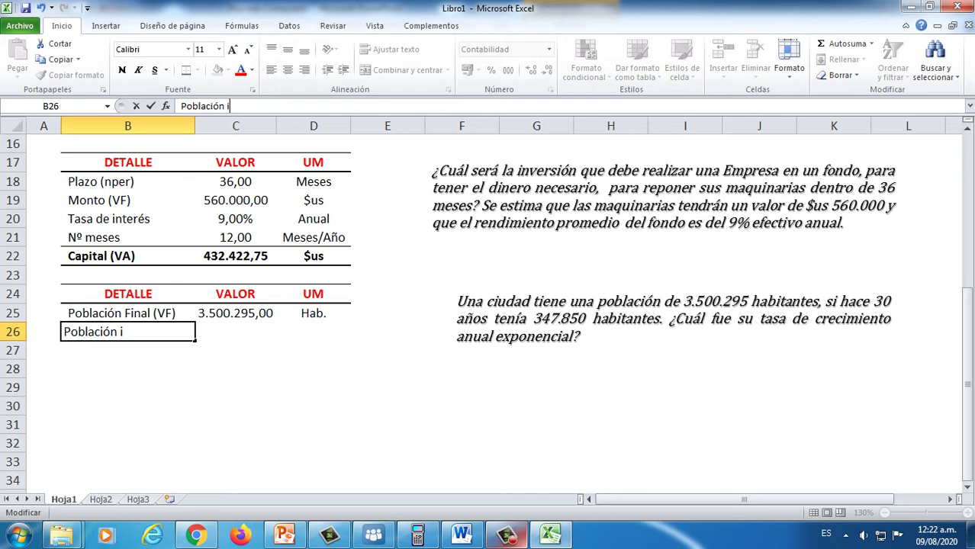
type(" (VA)")
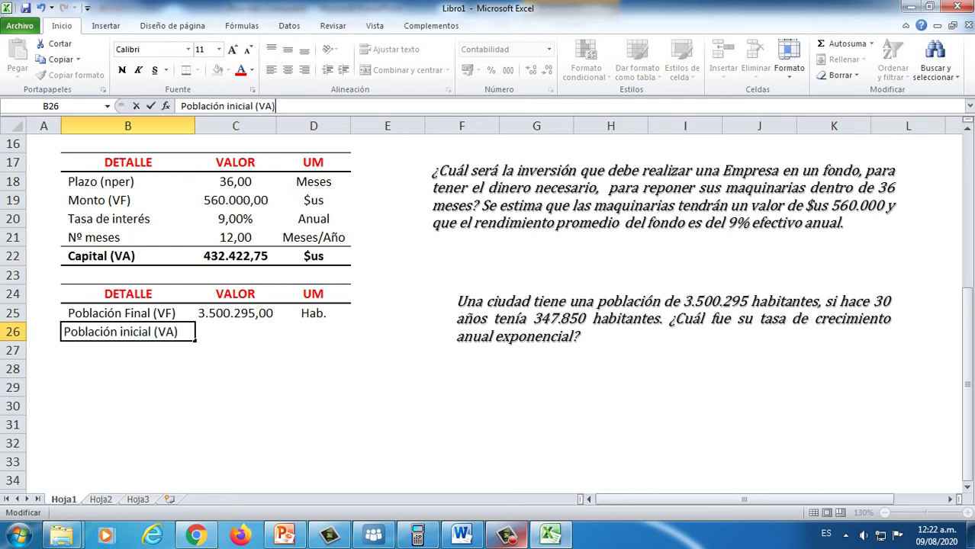
key("Return")
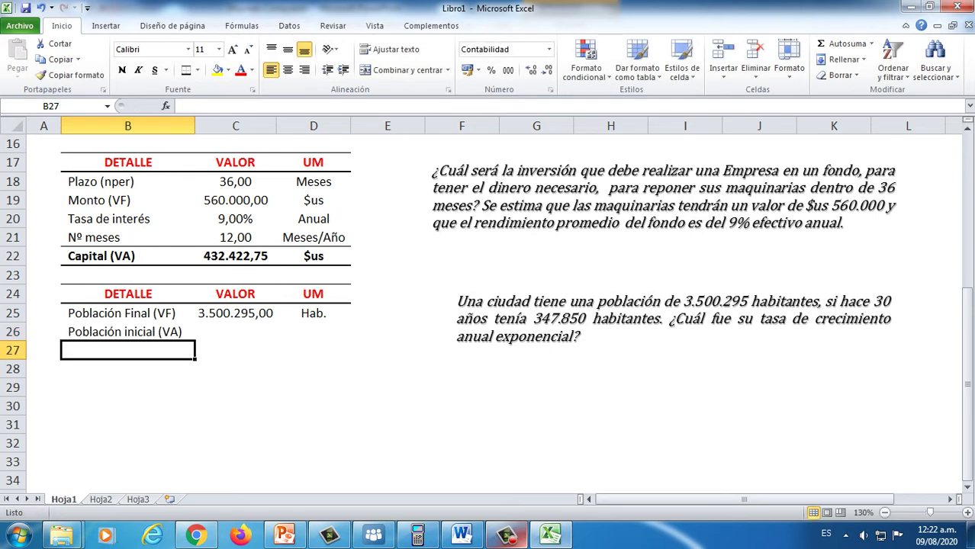
Change the label in B25 to "Población final (VF)" with a lowercase f
double_click(128, 313)
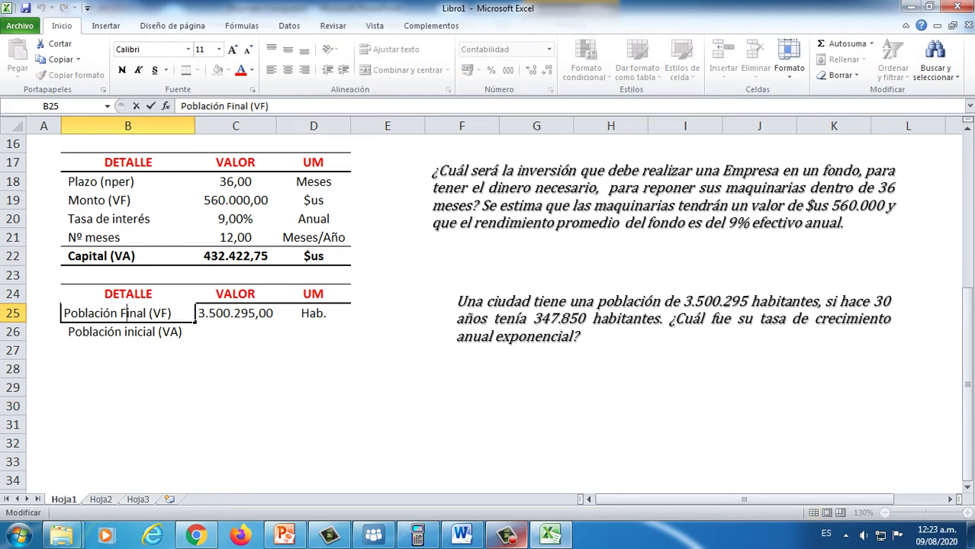
key("BackSpace")
type("f")
key("Return")
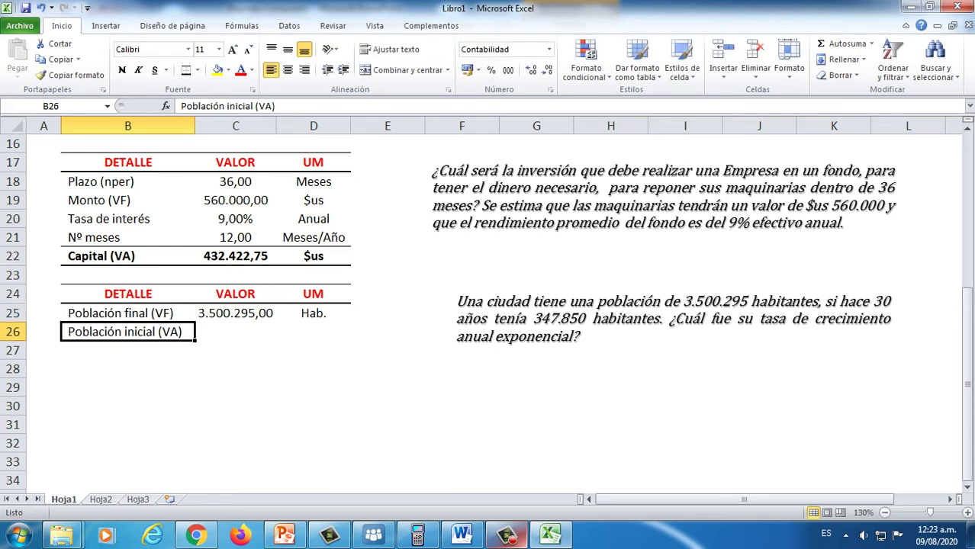
Enter 347850 as the initial population in C26 with the unit "Hab." in D26
left_click(235, 332)
type("347850")
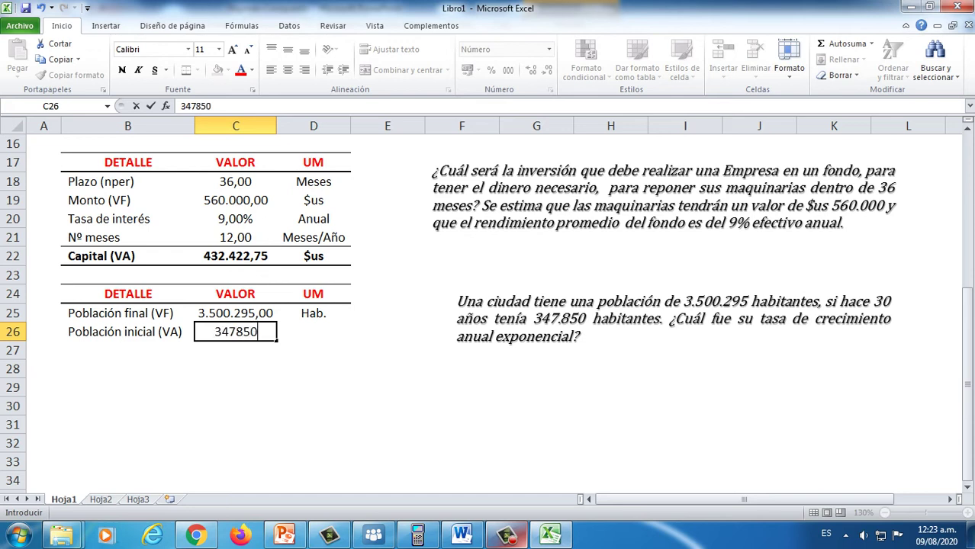
key("Tab")
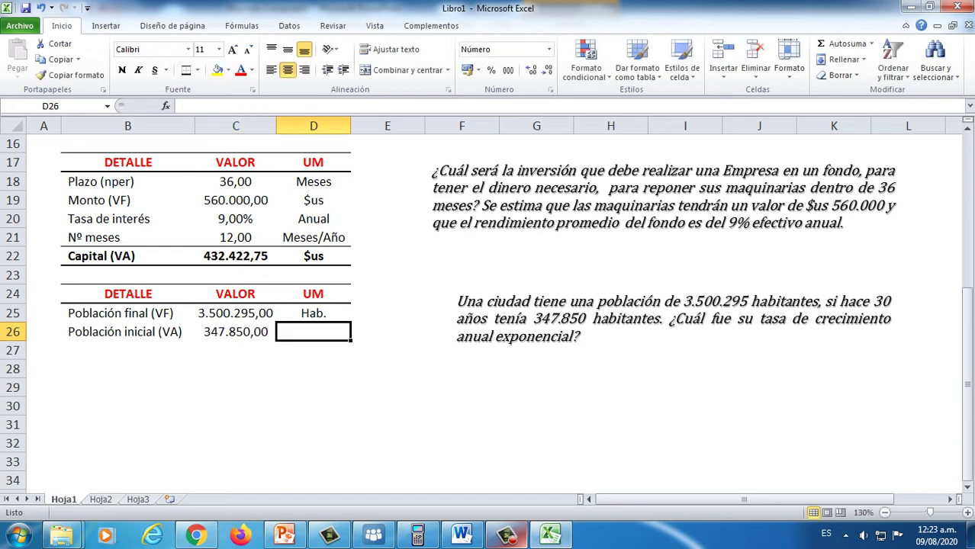
type("Hab.")
key("Return")
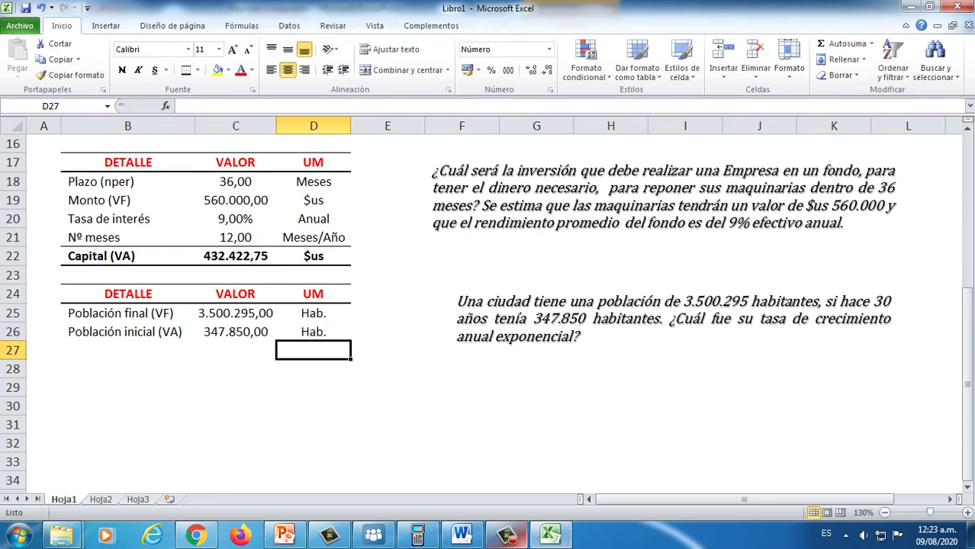
Fill row 27 with the label "Plazo (nper)", the value 30 and the unit "Años"
key("Left")
key("Left")
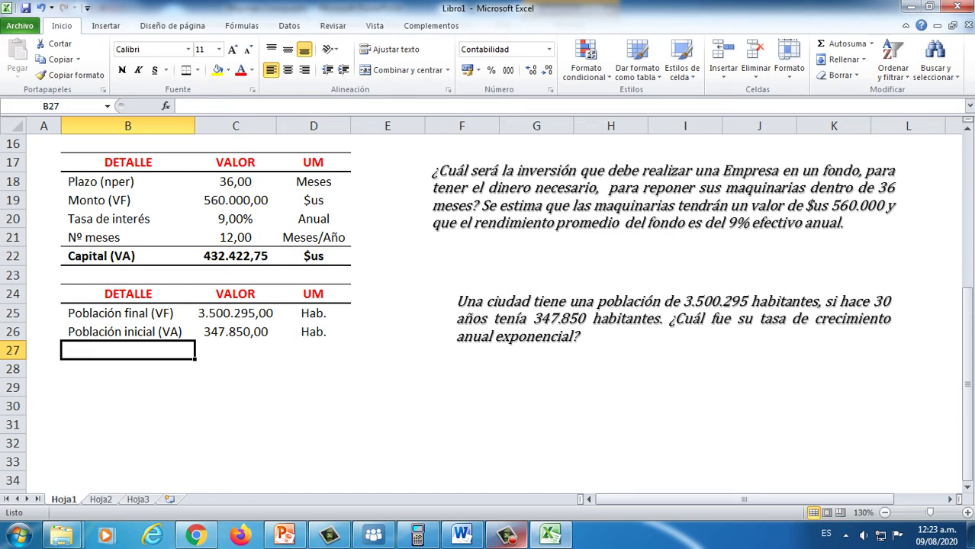
type("Plazo")
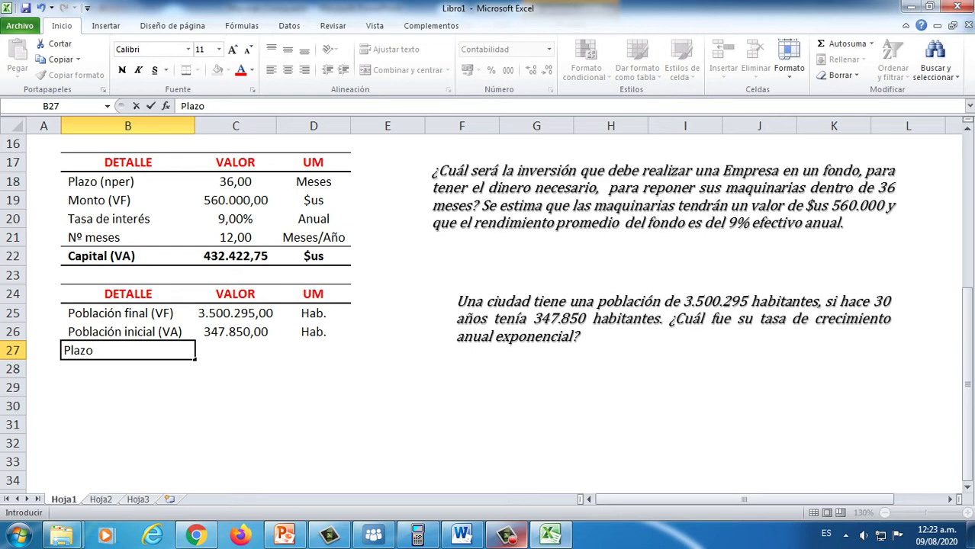
type("(nper)")
key("Tab")
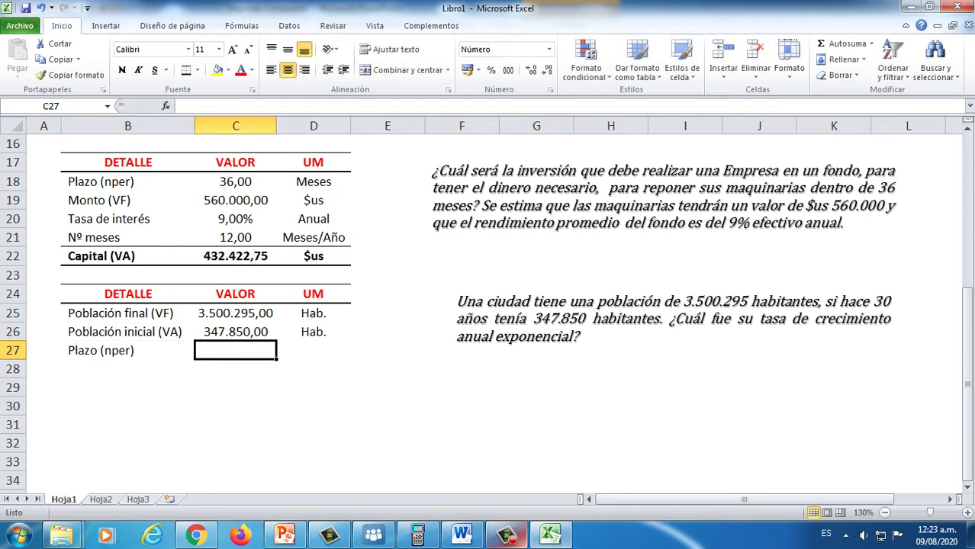
type("30")
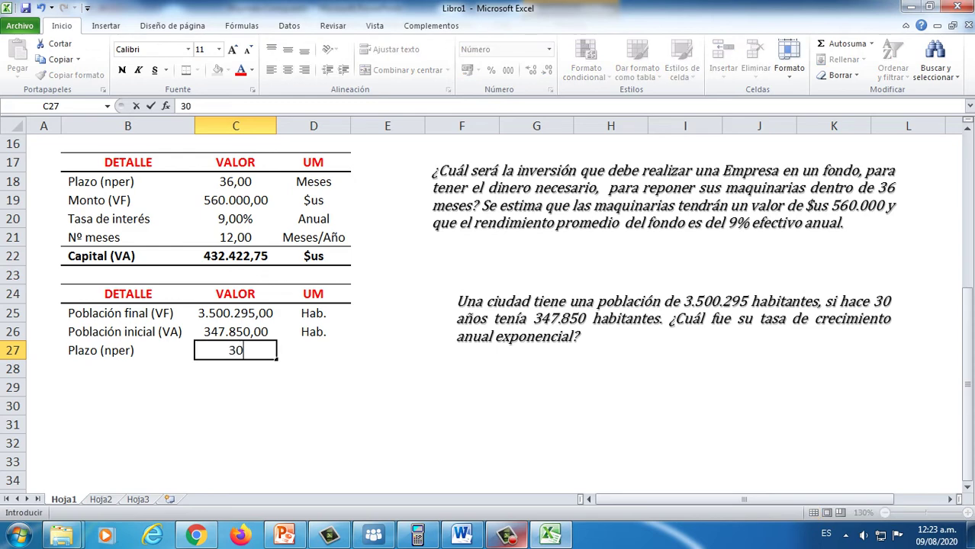
key("Tab")
type("Años")
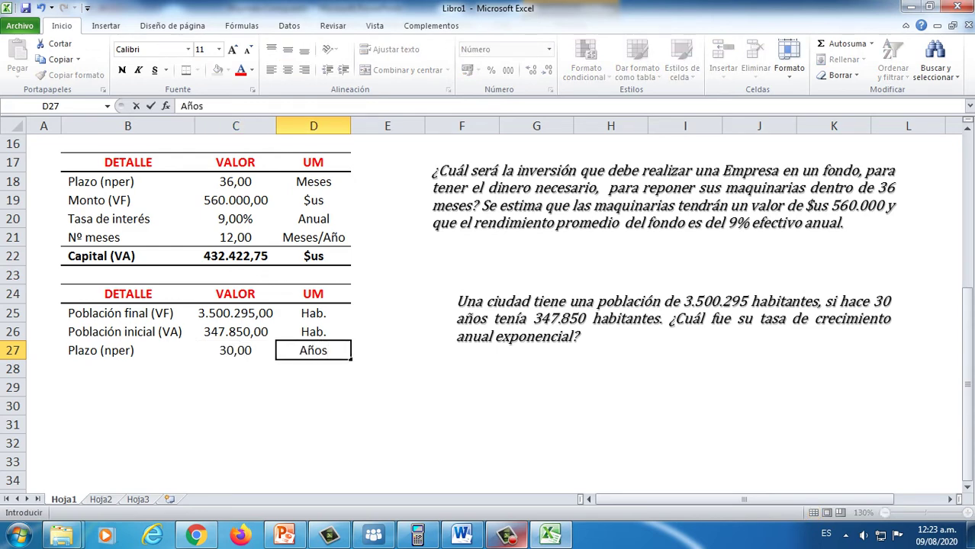
key("Return")
Format the result row B28:D28 in bold with top and bottom borders
left_click(127, 369)
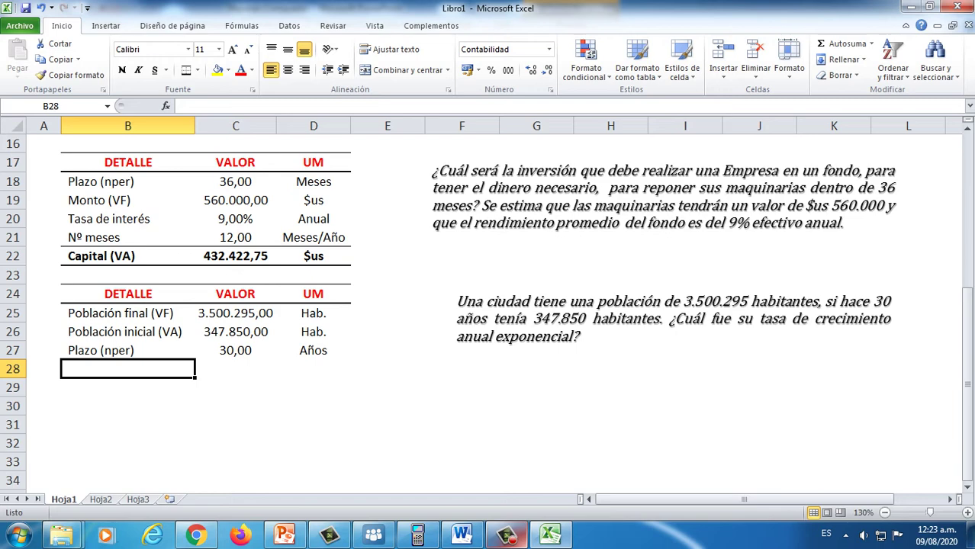
left_click_drag(127, 369, 313, 369)
left_click(186, 69)
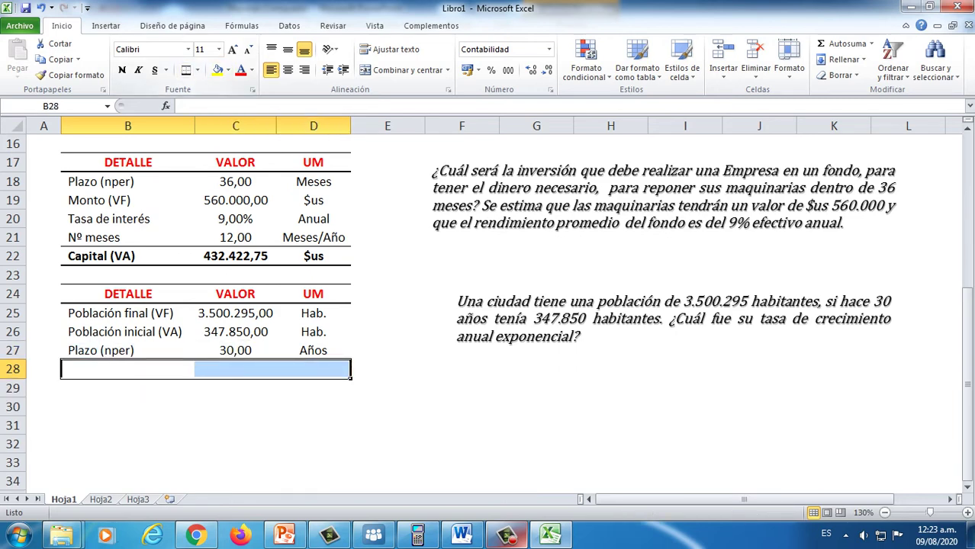
Enter the label "Tasa de interés" in cell B28
left_click(127, 370)
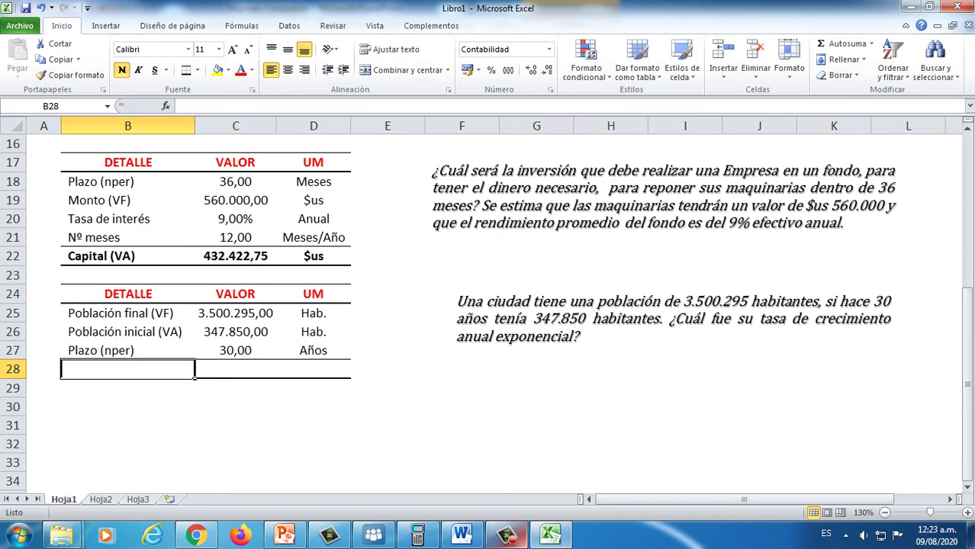
type("Tasa de ")
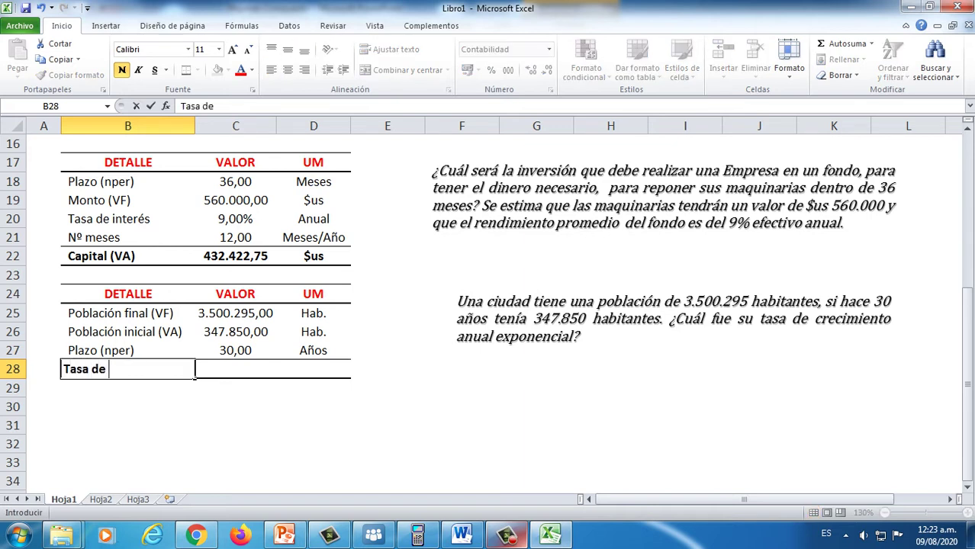
type("interés")
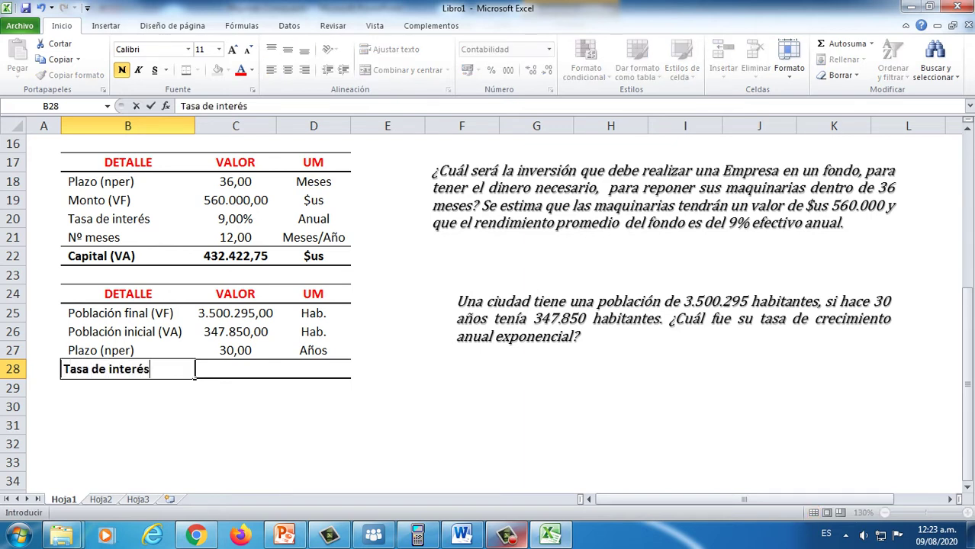
key("Tab")
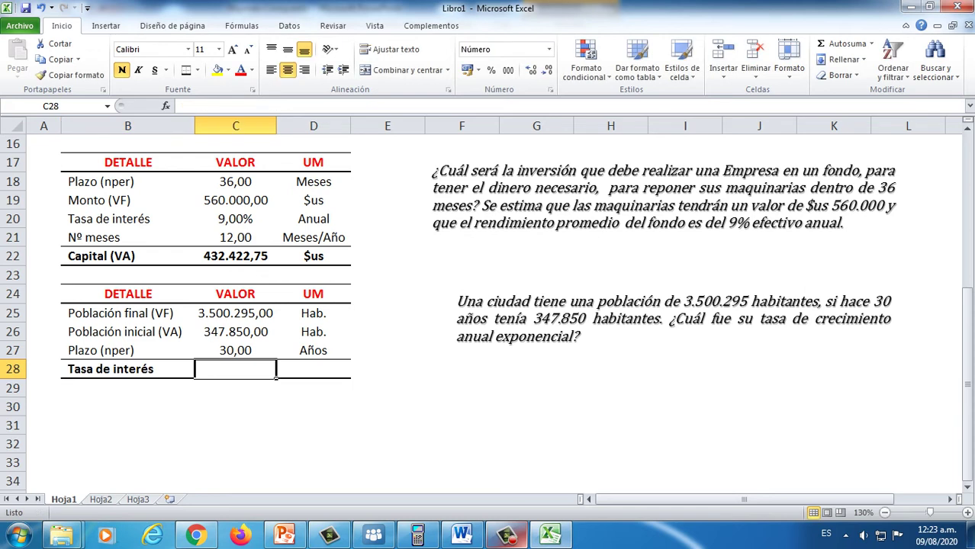
Calculate the growth rate in C28 with =TASA(C27;;-C26;C25), leaving the payment argument empty
type("=ta")
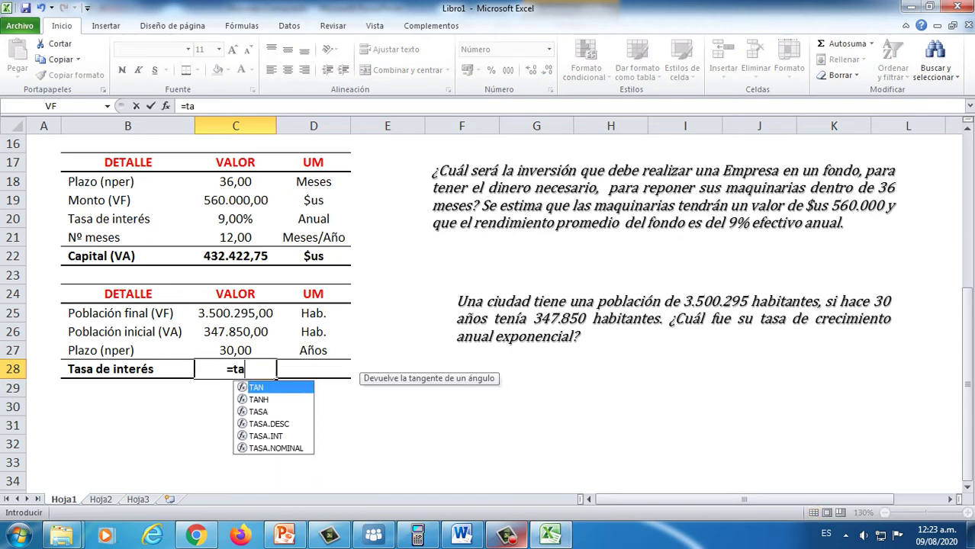
key("Down")
key("Down")
key("Tab")
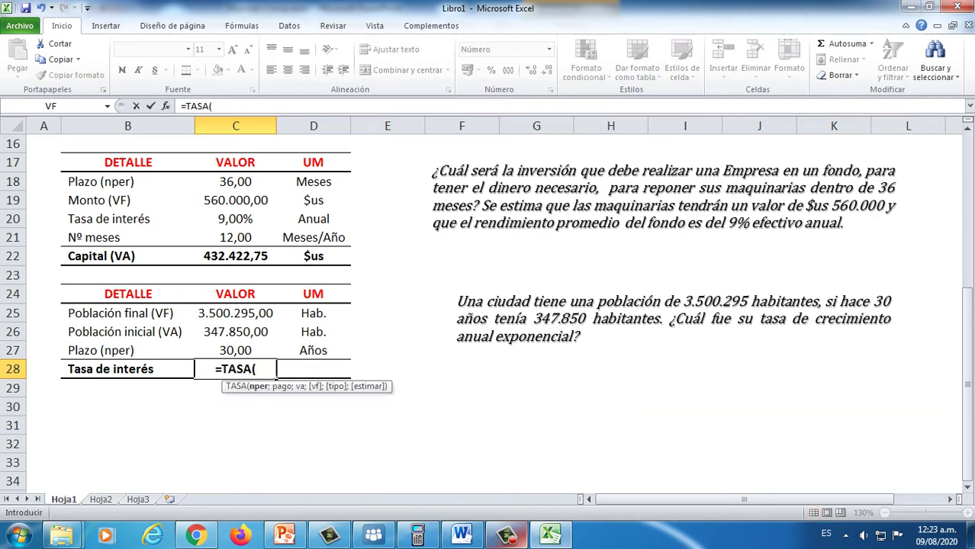
key("Up")
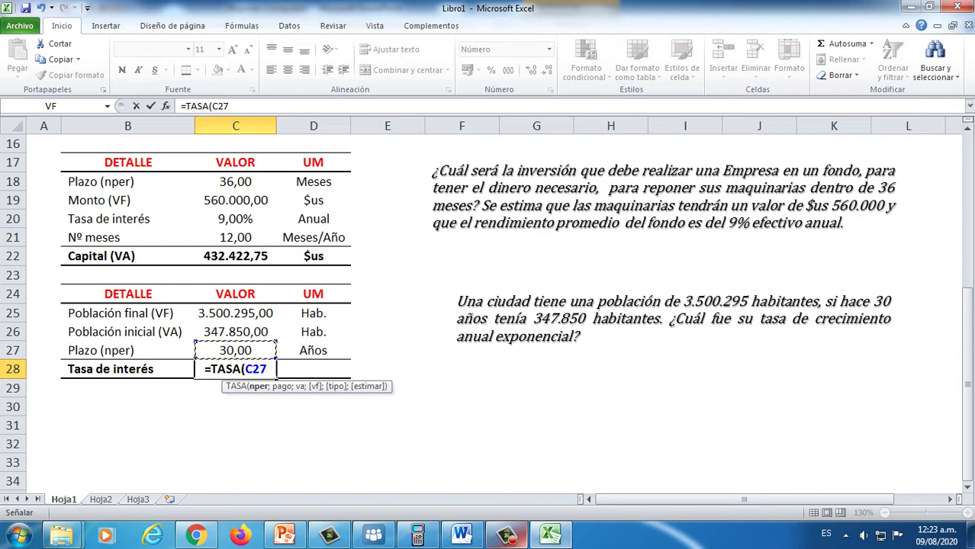
type(";")
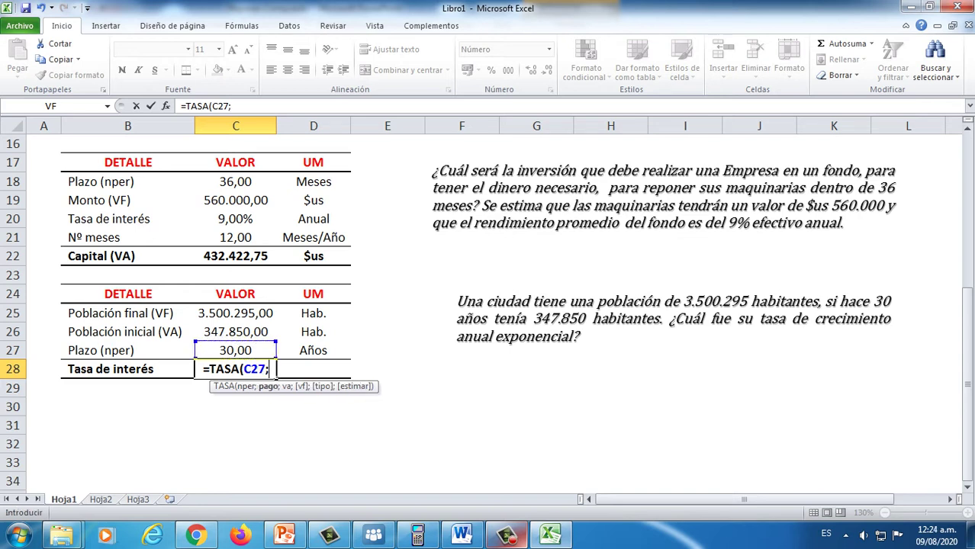
type(";")
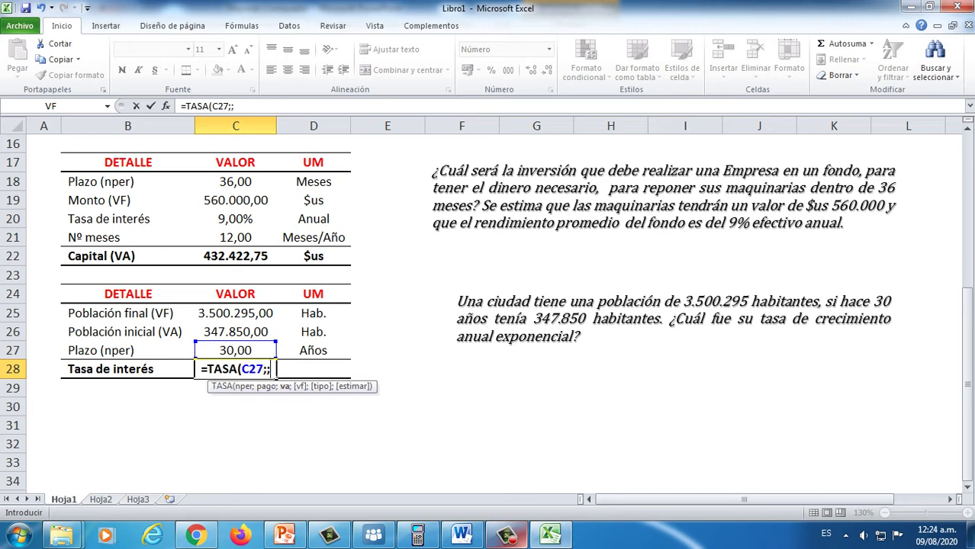
type("-")
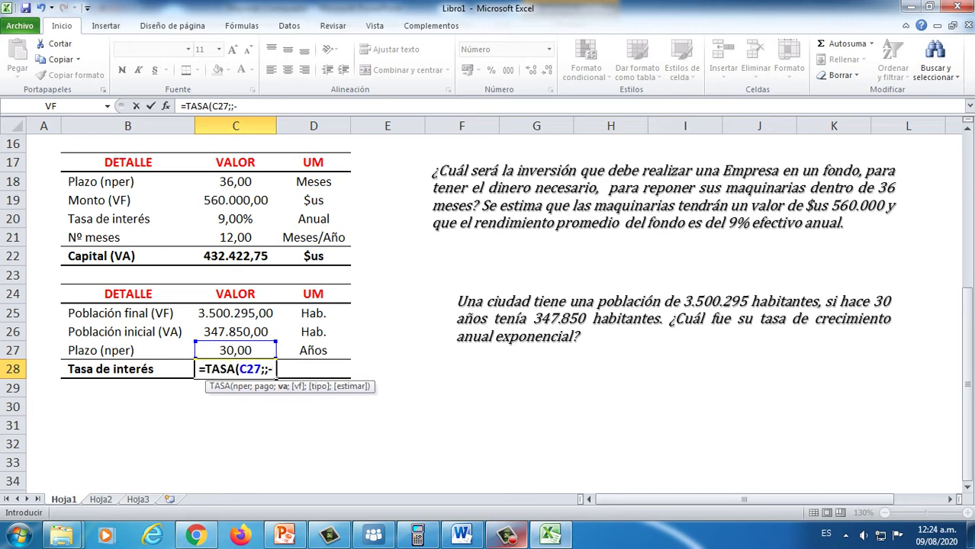
key("Up")
key("Up")
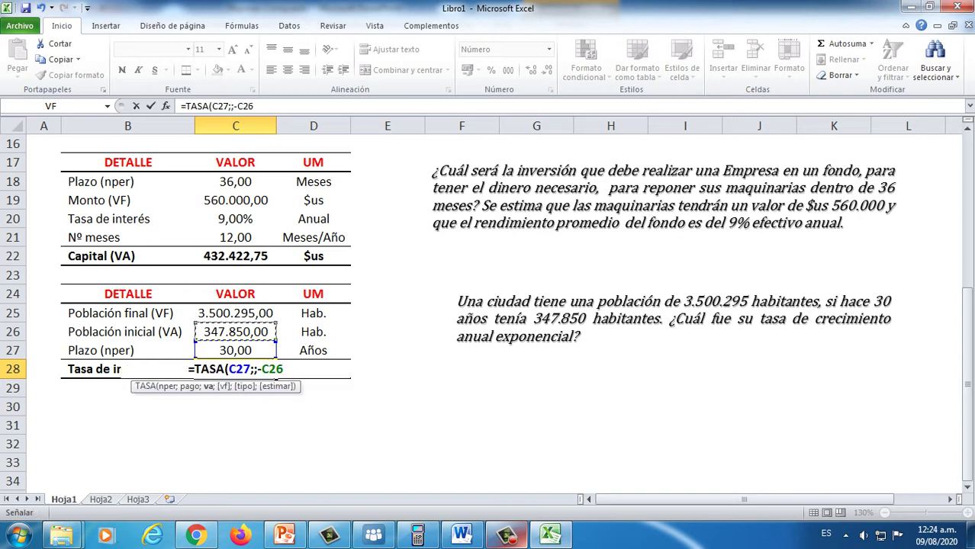
type(";")
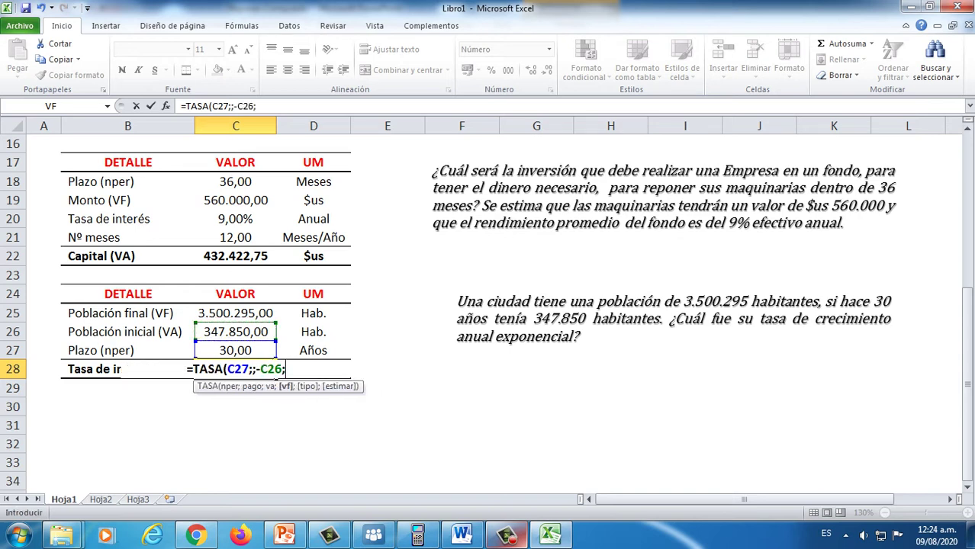
key("Up")
key("Up")
key("Up")
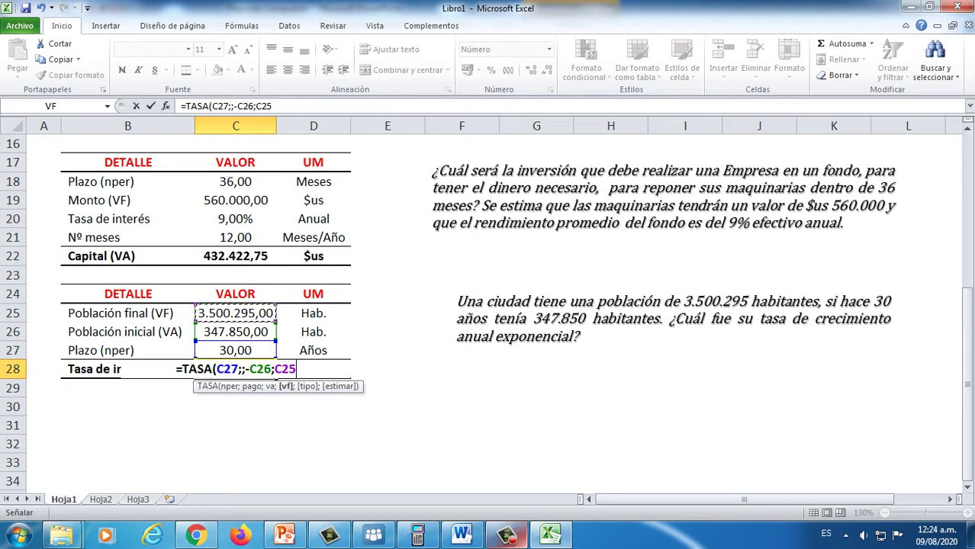
type(")")
key("Return")
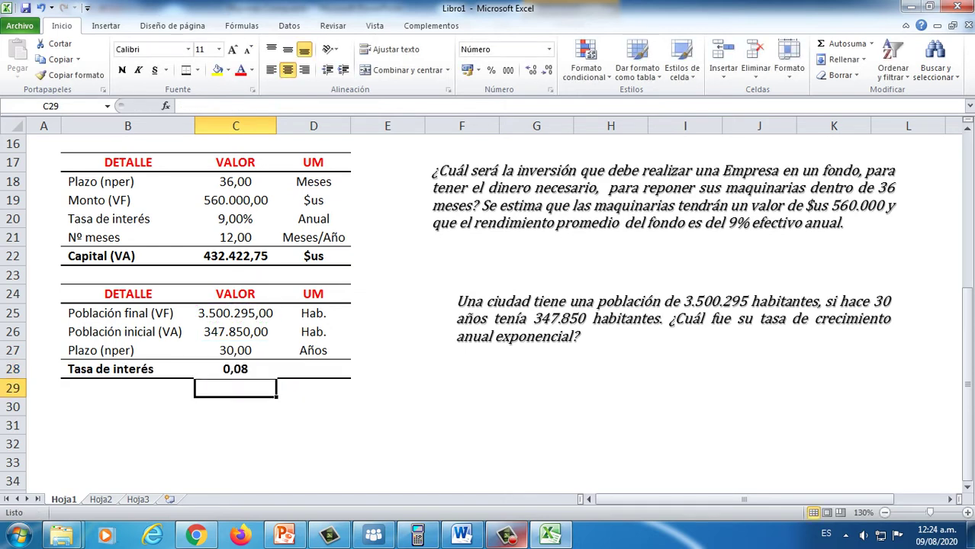
Format the rate in C28 as a percentage with two decimals
left_click(236, 370)
left_click(491, 70)
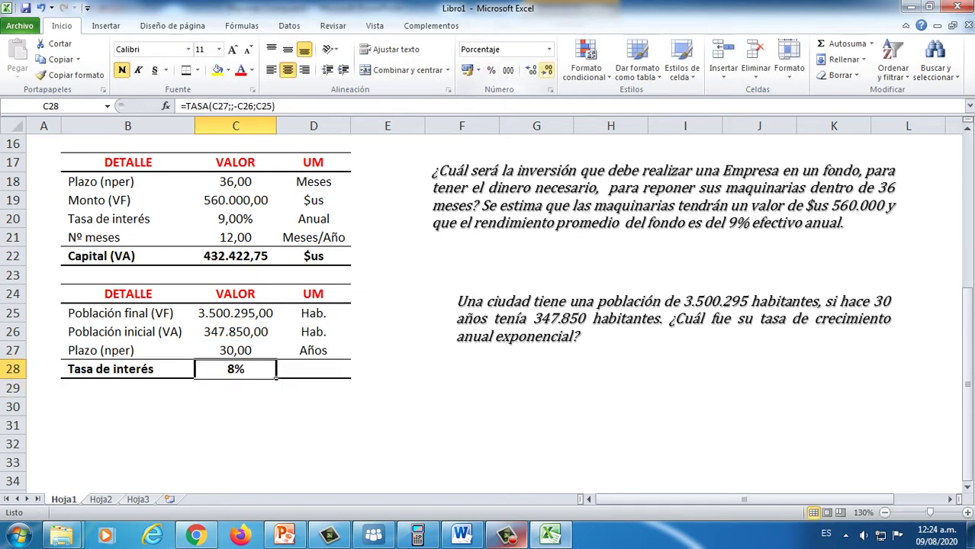
left_click(531, 71)
left_click(530, 70)
Enter the unit "Anual" in D28 for the interest rate
left_click(313, 369)
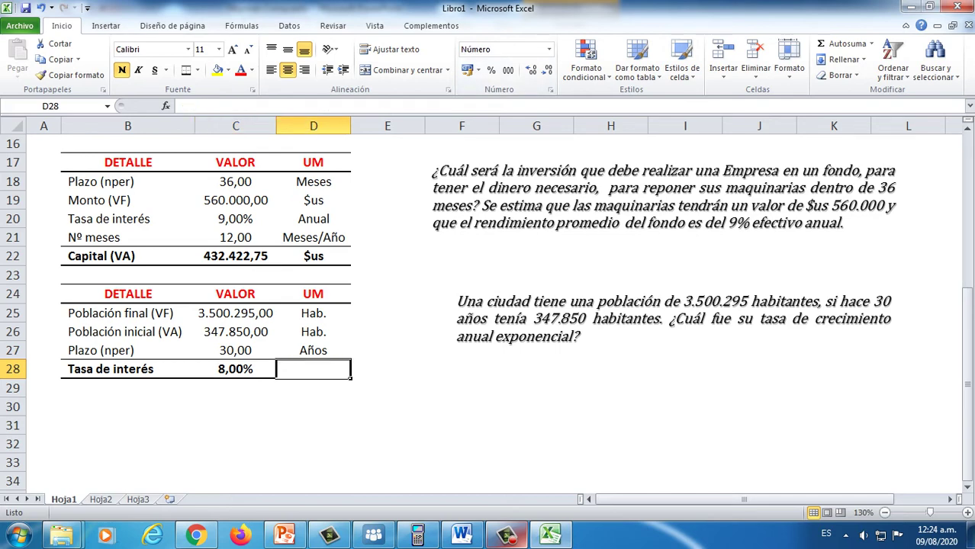
type("Anual")
key("Return")
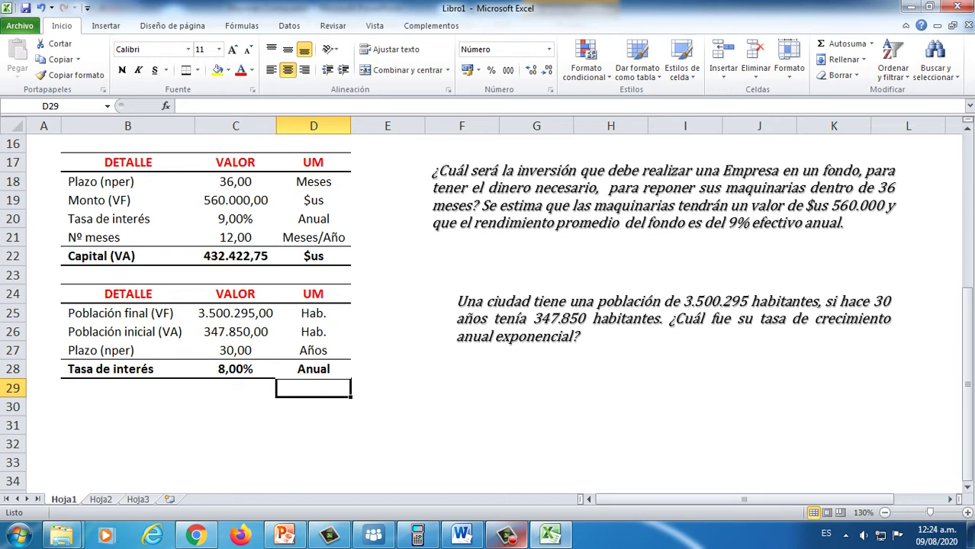
left_click(235, 388)
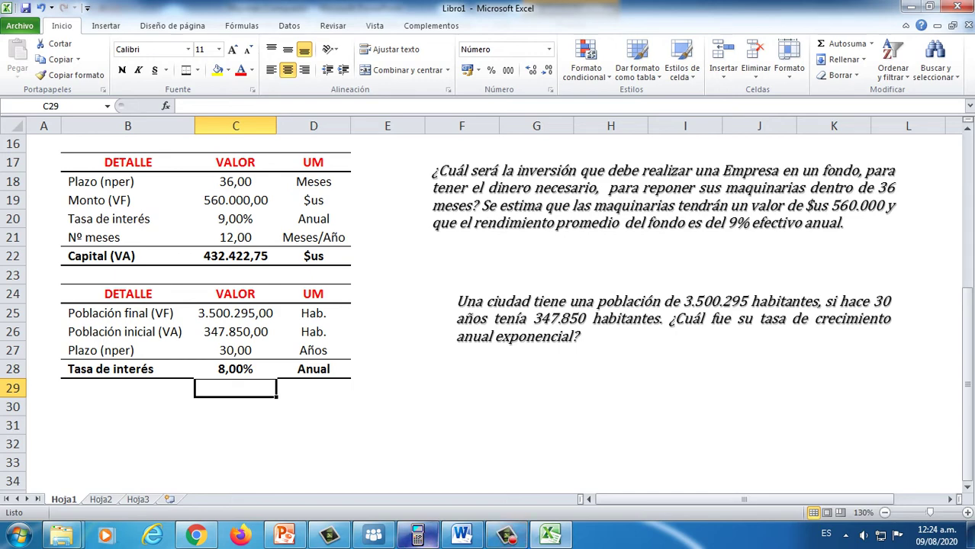
Switch to the fx-9860 emulator, place it beside the data table and open Compound Interest in its TVM mode
left_click(417, 534)
left_click_drag(76, 15, 482, 18)
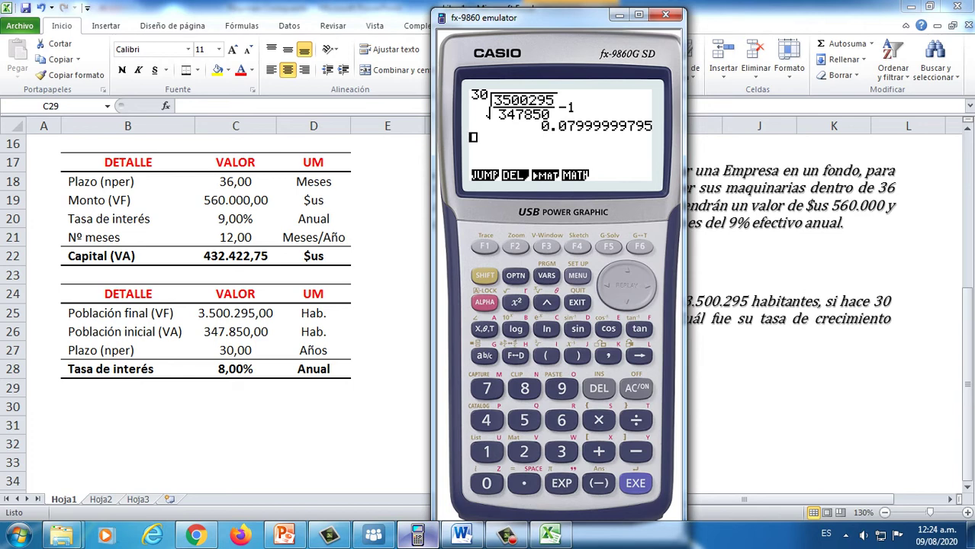
key("Home")
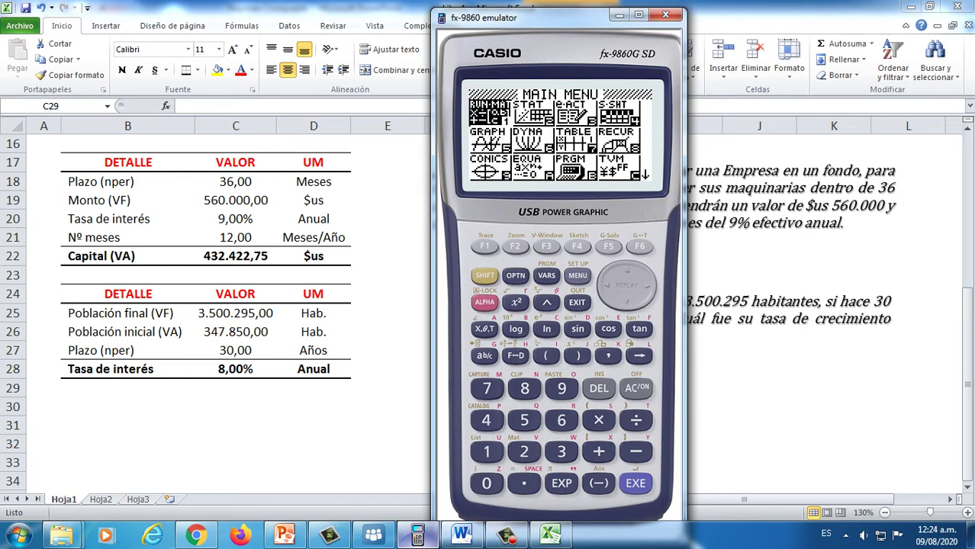
key("Right")
key("Right")
key("Right")
key("Down")
key("Down")
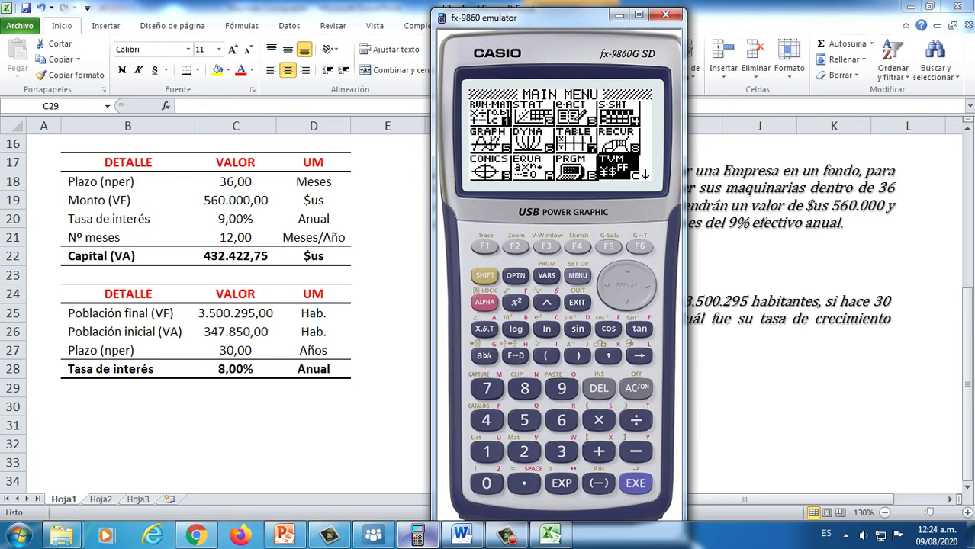
key("Return")
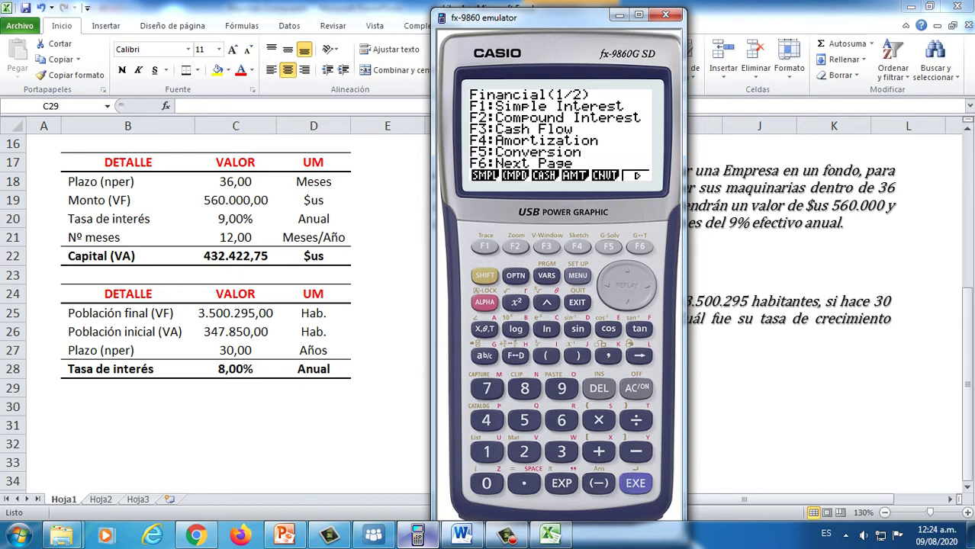
key("F2")
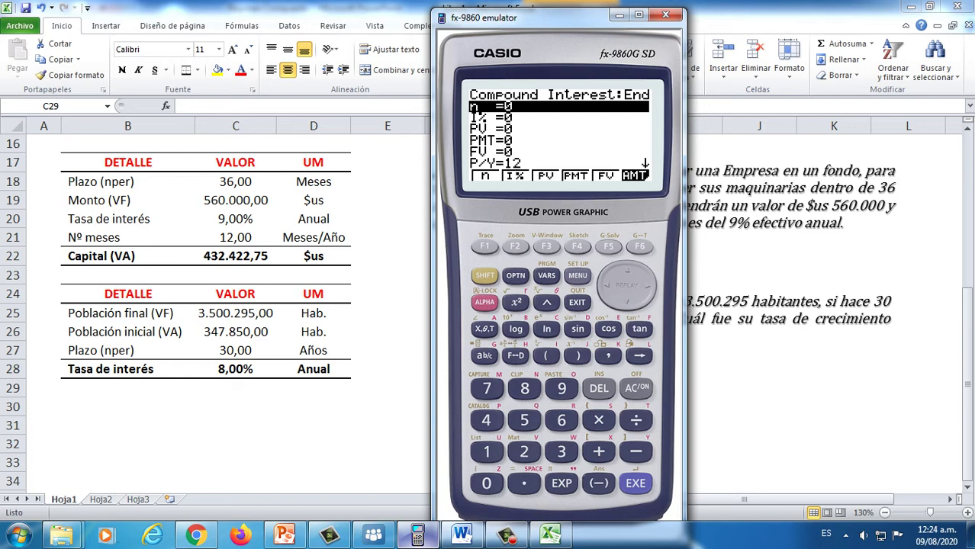
Set n to 30 and I% to 0 in the compound interest data
type("30")
key("Return")
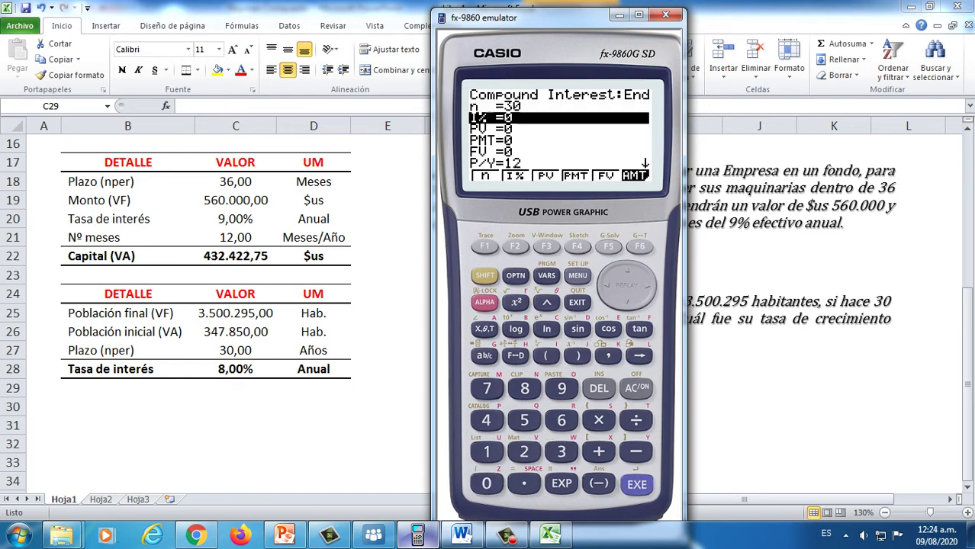
type("0")
key("Return")
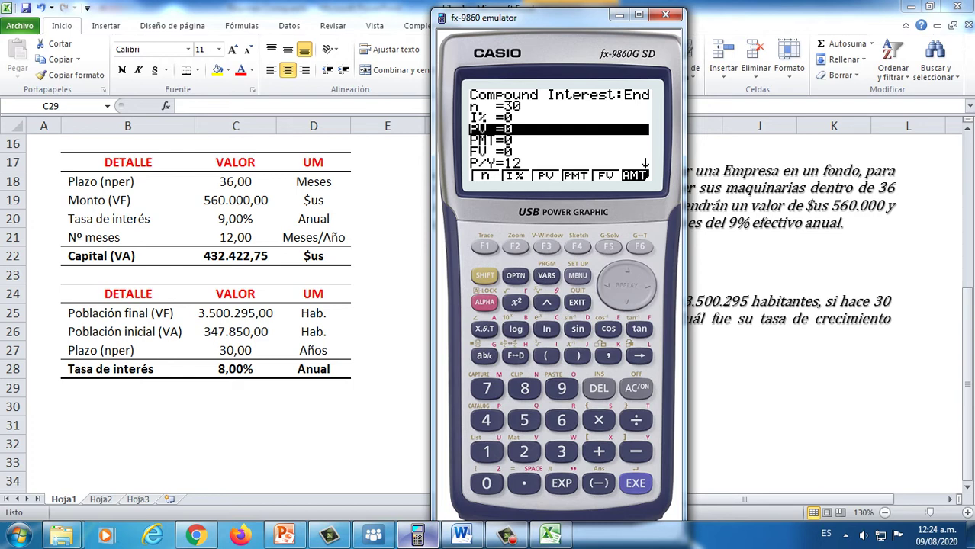
Enter the initial population as a negative present value, setting PV to -347850
type("347850")
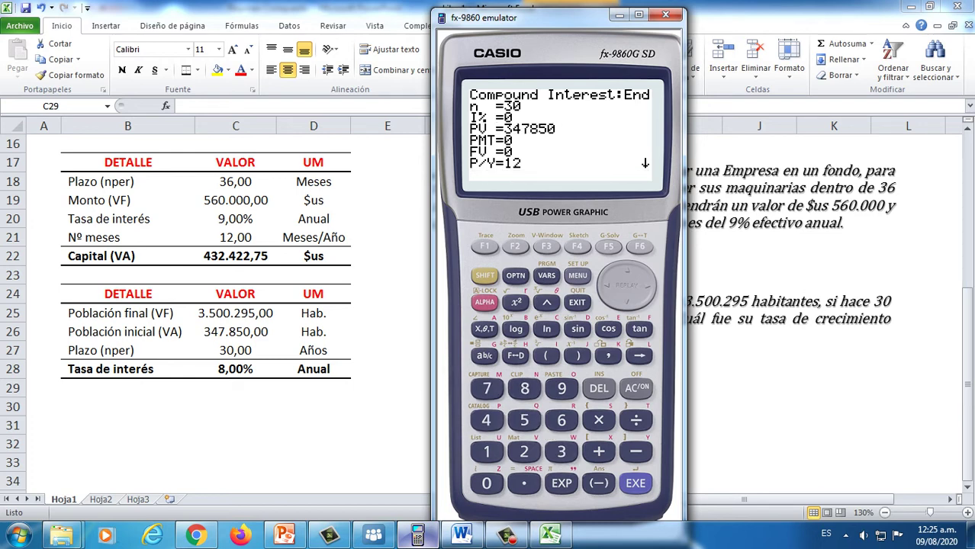
key("Return")
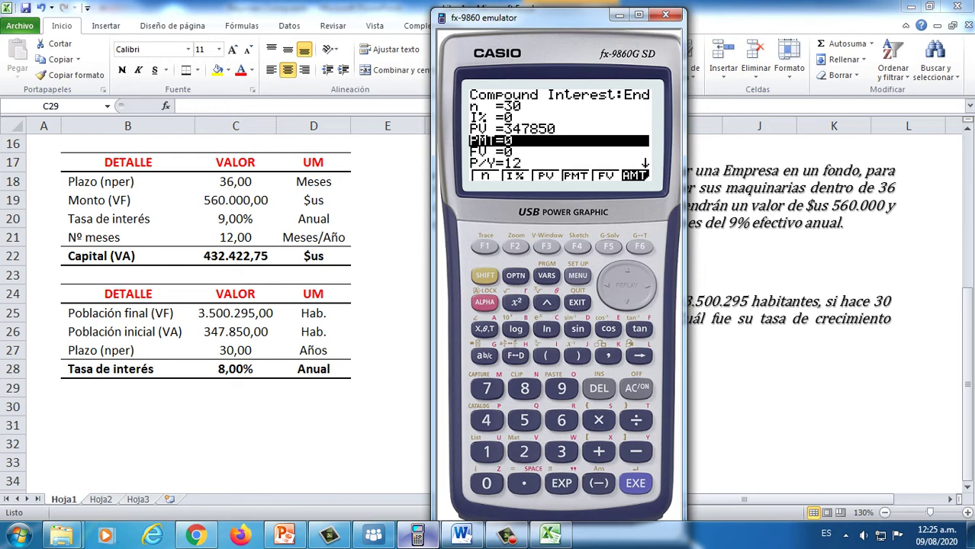
key("Up")
type("-")
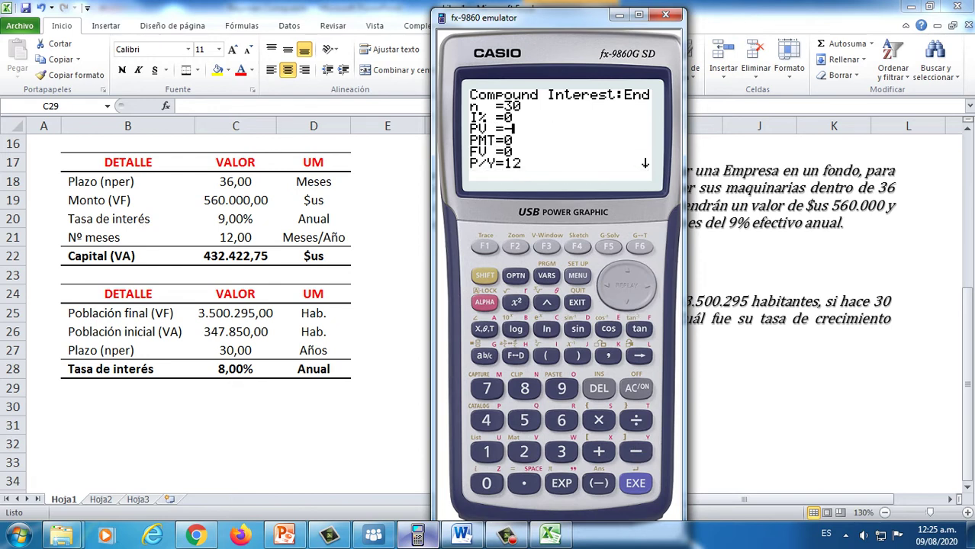
type("347850")
key("Return")
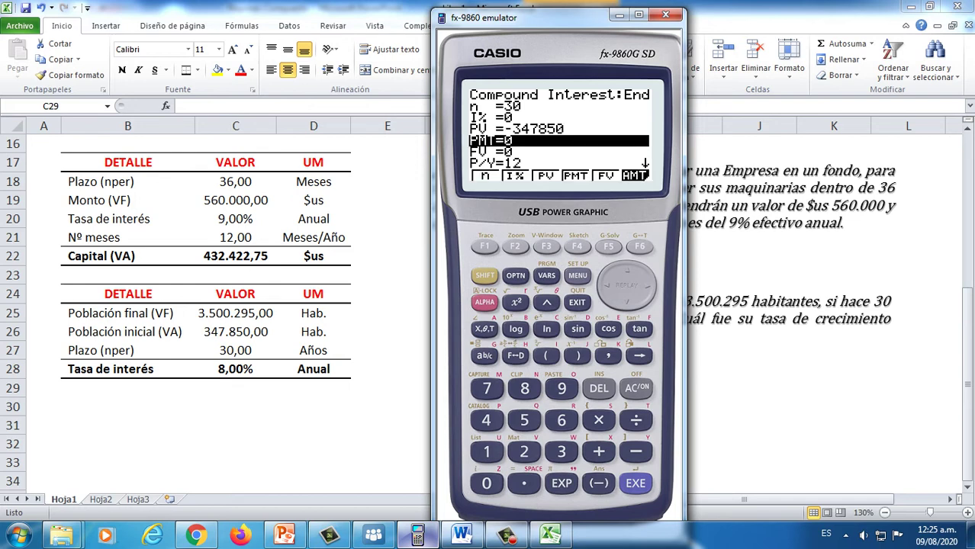
Set the future value FV to the final population, 3500295
key("Down")
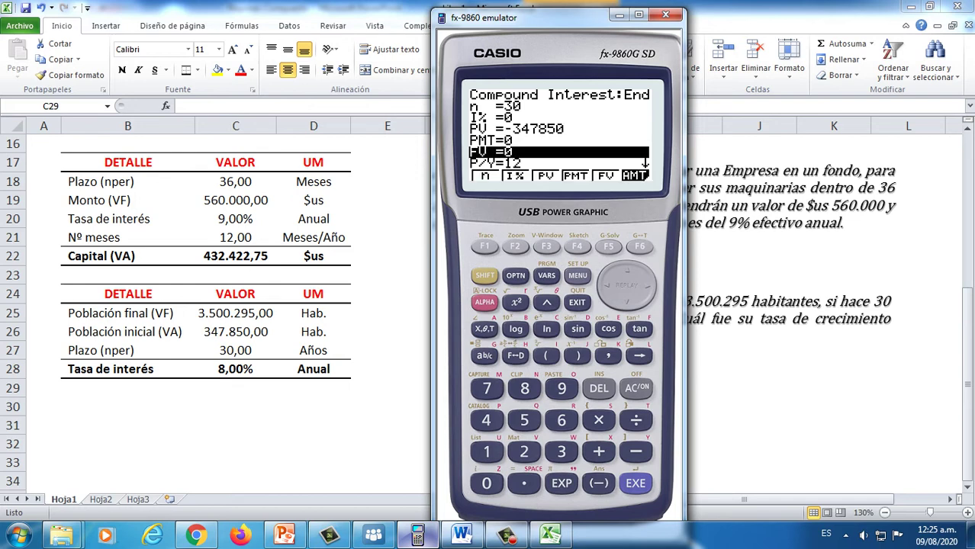
type("3")
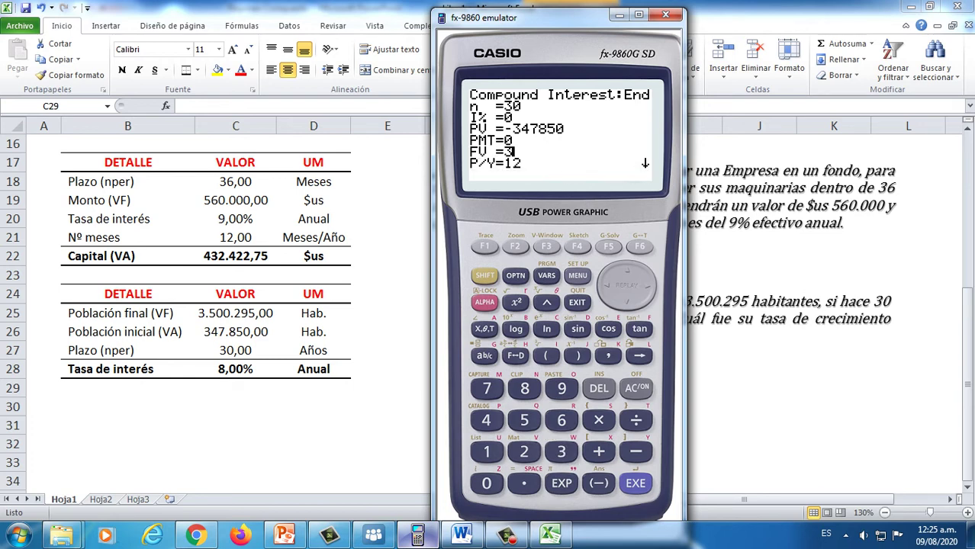
type("500295")
key("Return")
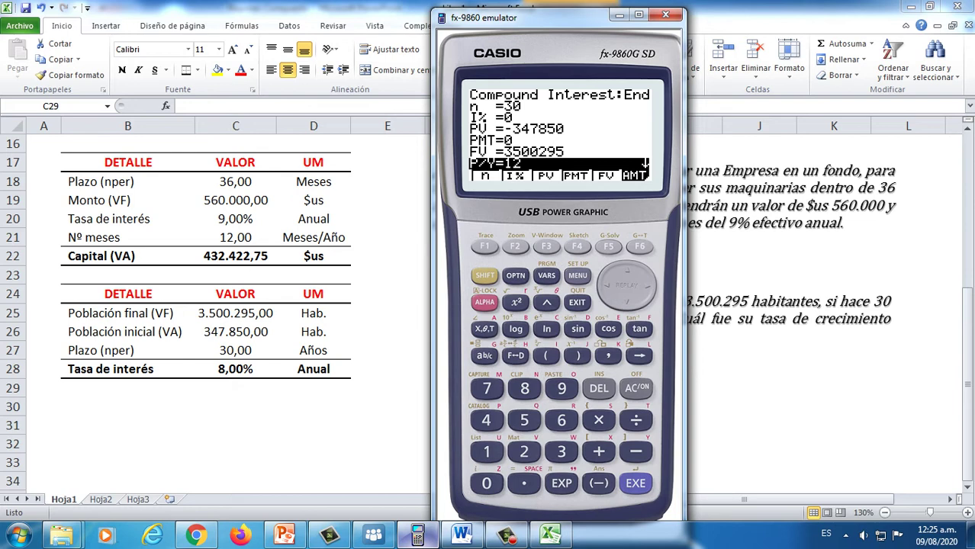
Set P/Y to 1, solve for I% and return to the compound interest data
type("1")
key("Return")
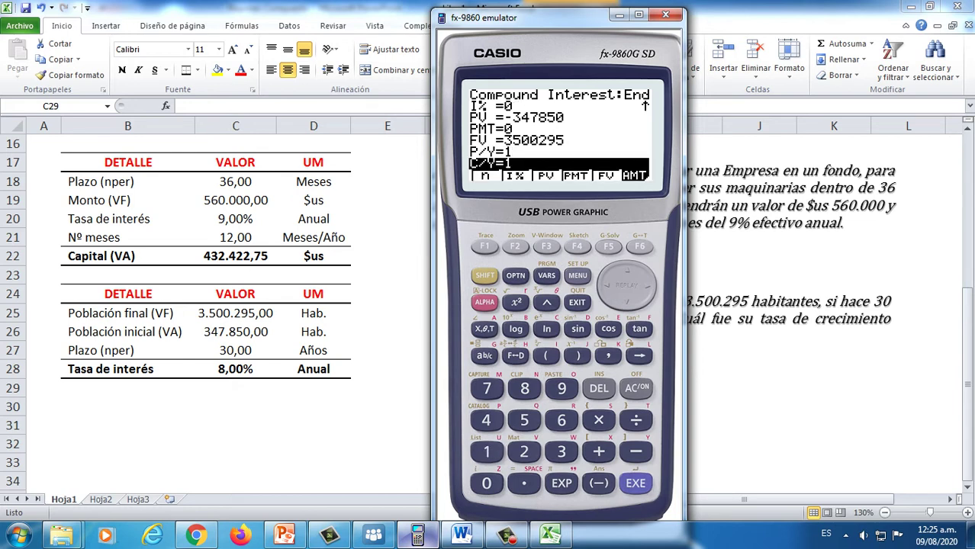
key("F2")
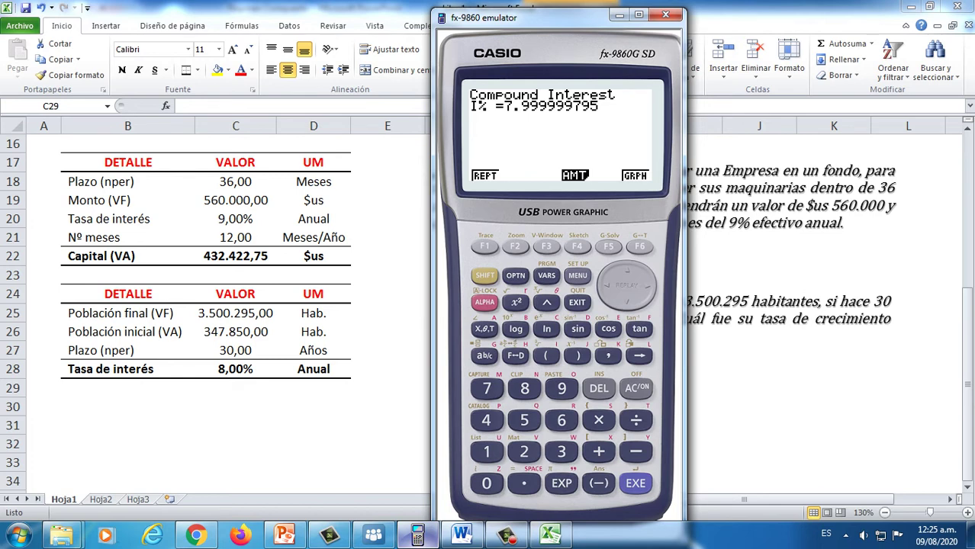
key("Escape")
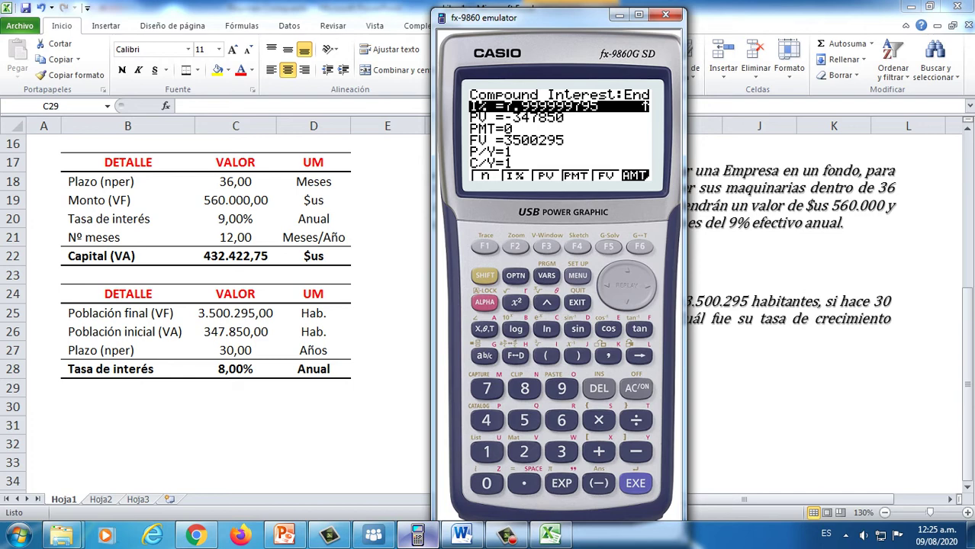
Set I% to 9 and reset both PV and PMT to 0 in the compound interest data
type("9")
key("Return")
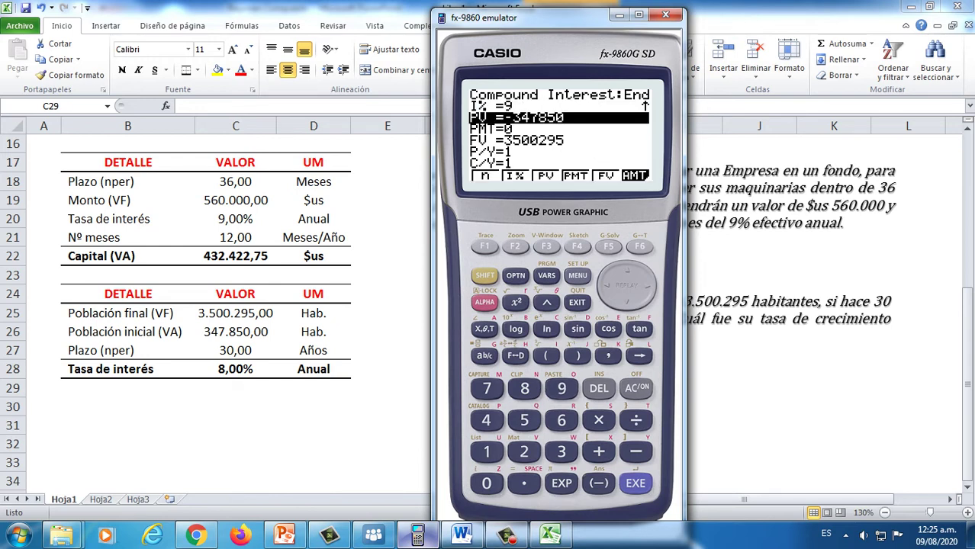
type("0")
key("Return")
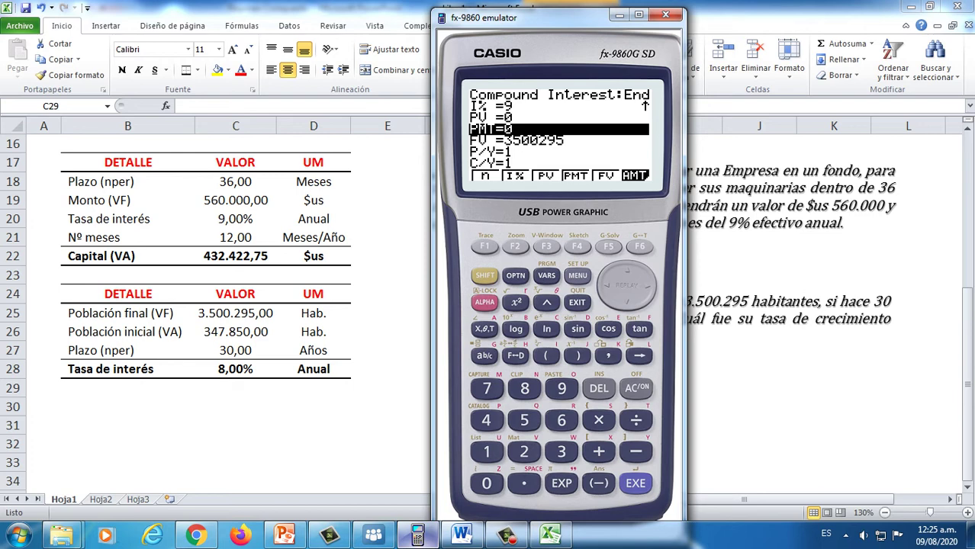
type("0")
key("Return")
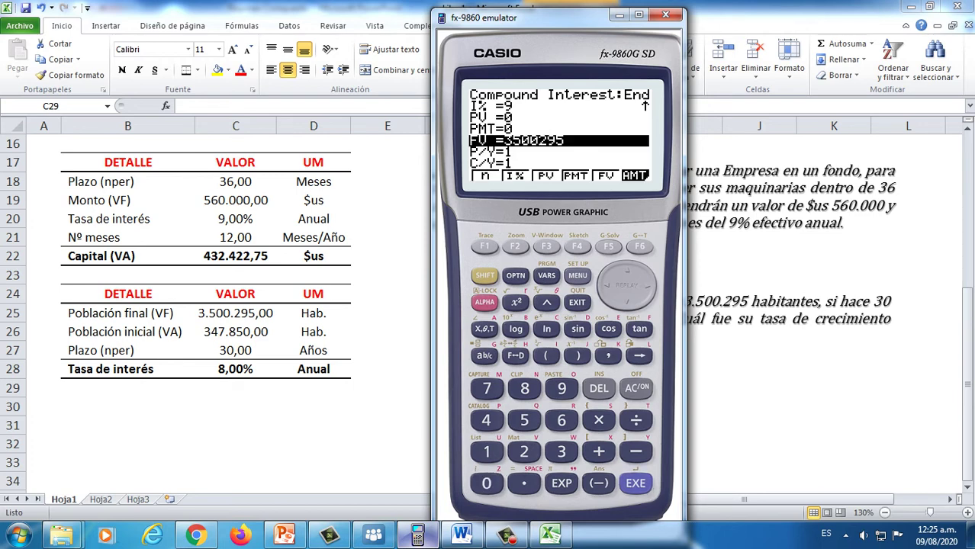
Enter the machinery's estimated value as a negative future value, setting FV to -560000
type("-56")
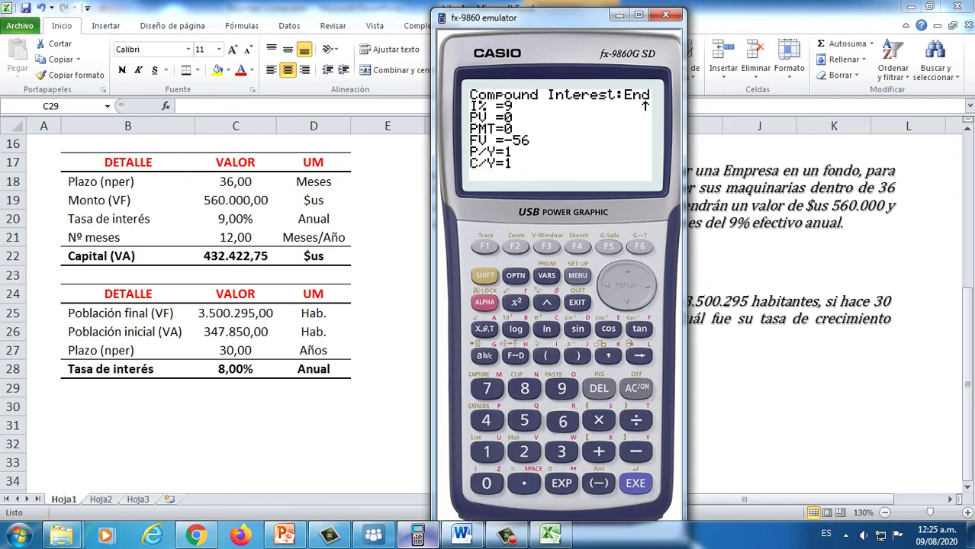
type("0000")
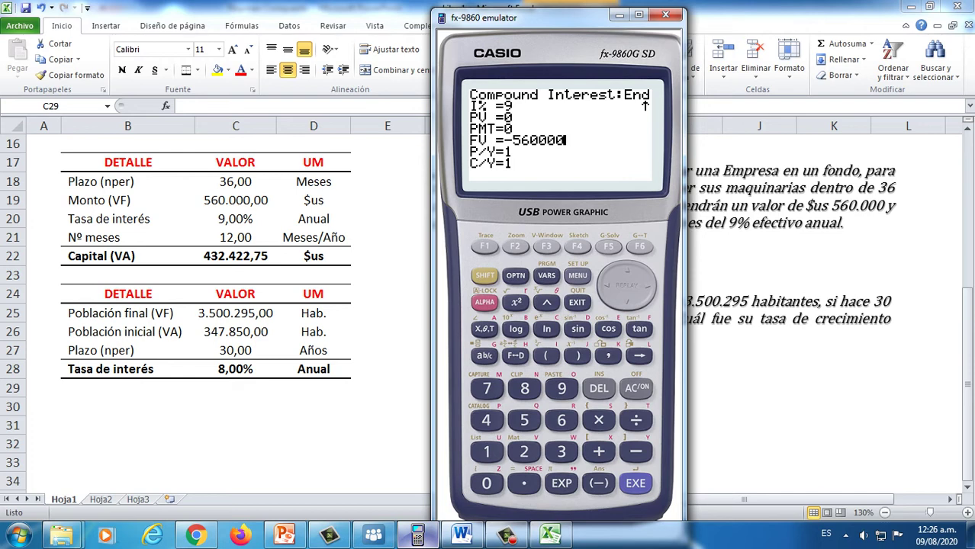
key("Return")
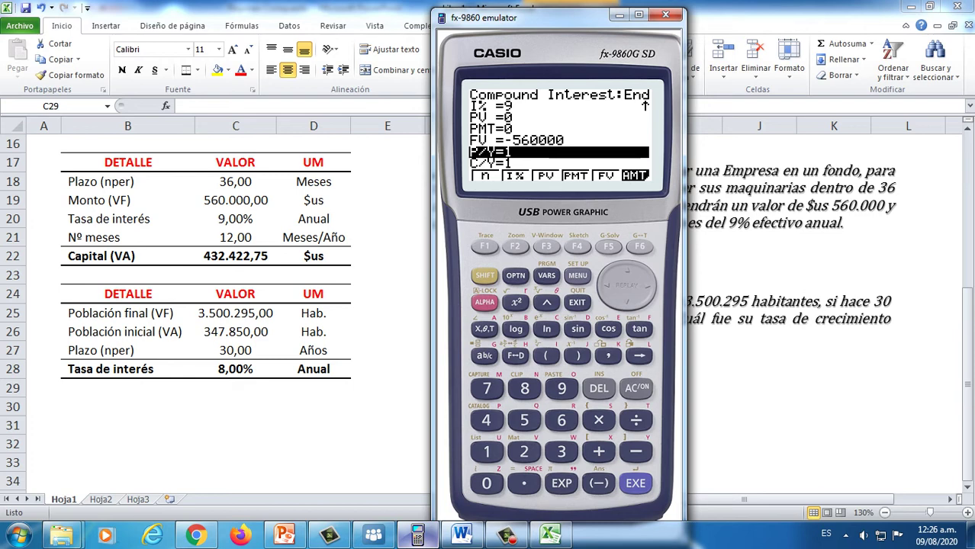
Set n to 36 months divided by 12 and solve for the present value PV
key("Up")
key("Up")
key("Up")
key("Up")
key("Up")
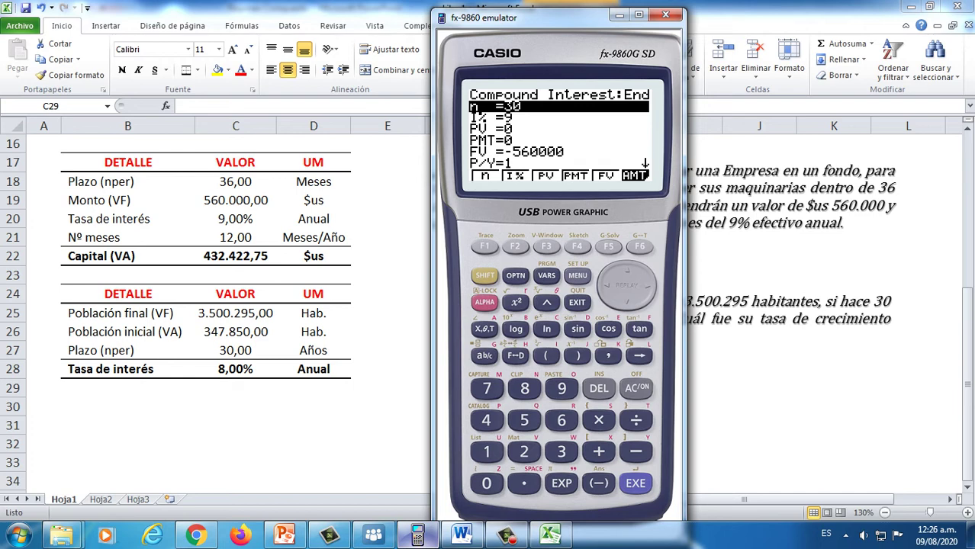
type("36÷")
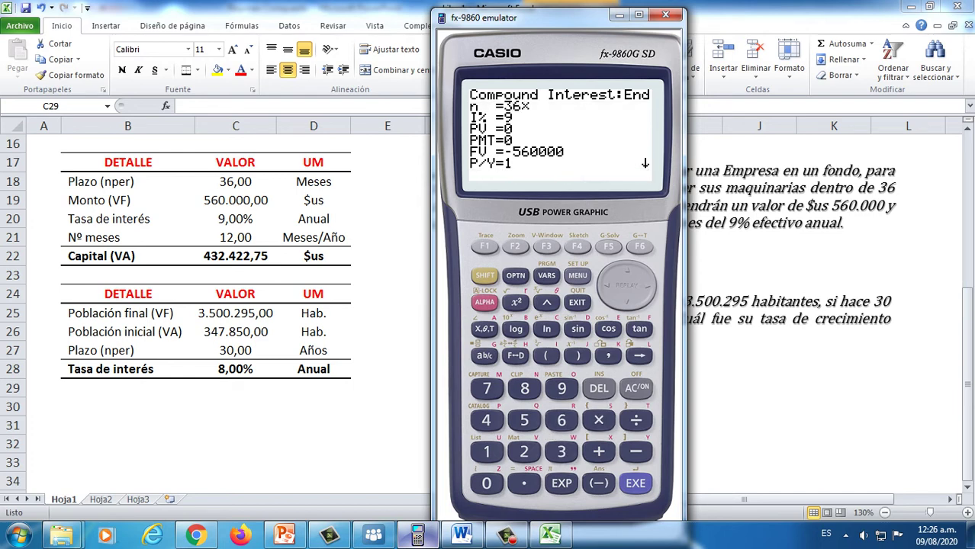
type("/12")
key("Return")
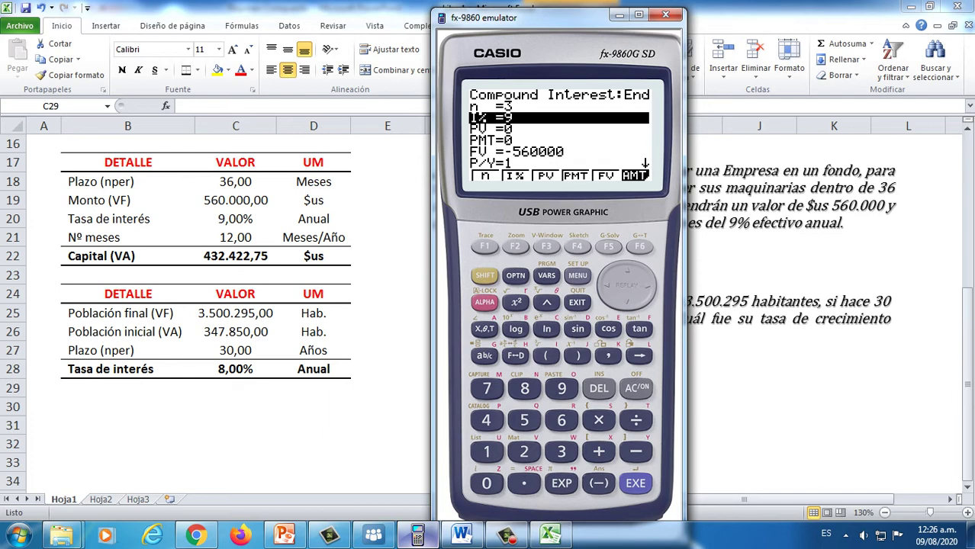
key("F3")
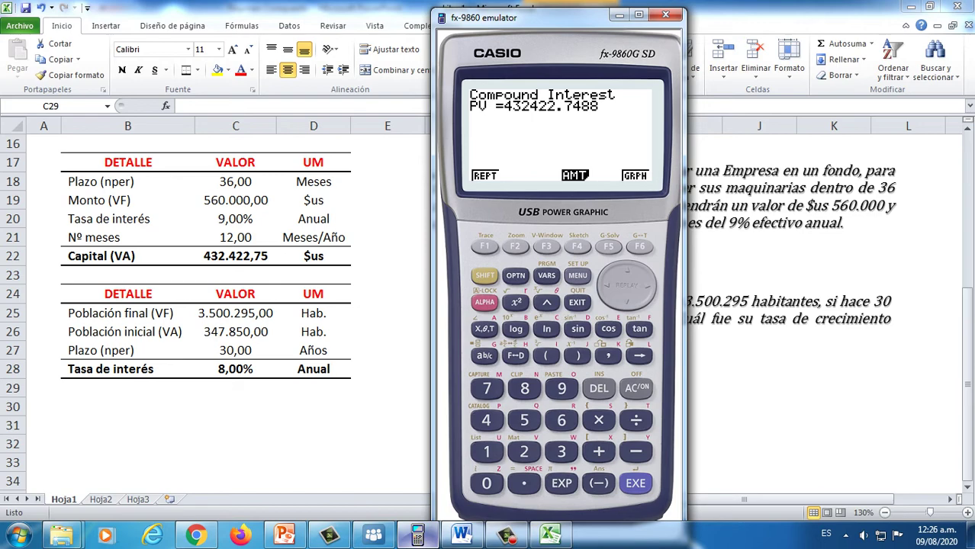
Minimize the calculator, switch to the PowerPoint presentation and undo the bullet removal on slide 9's city population paragraph
left_click(619, 14)
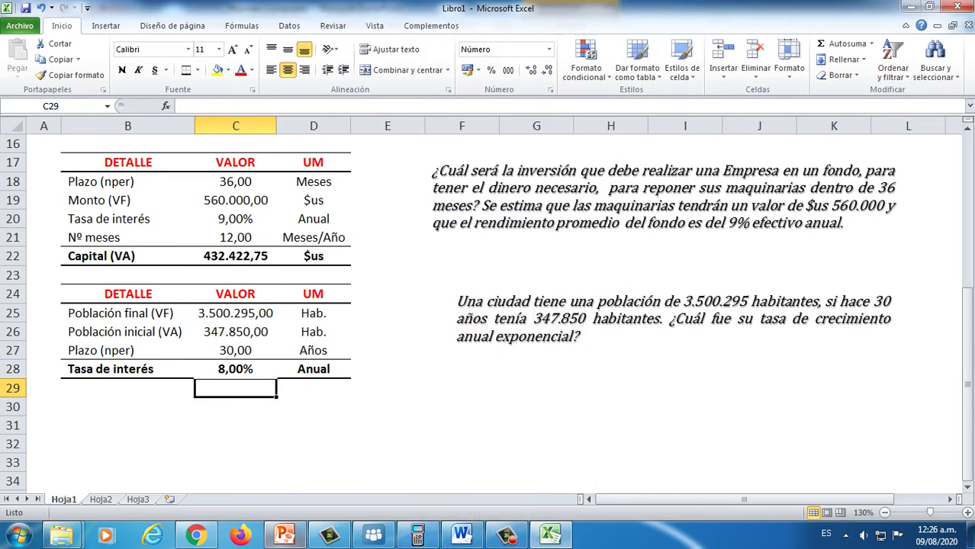
left_click(284, 536)
left_click(432, 353)
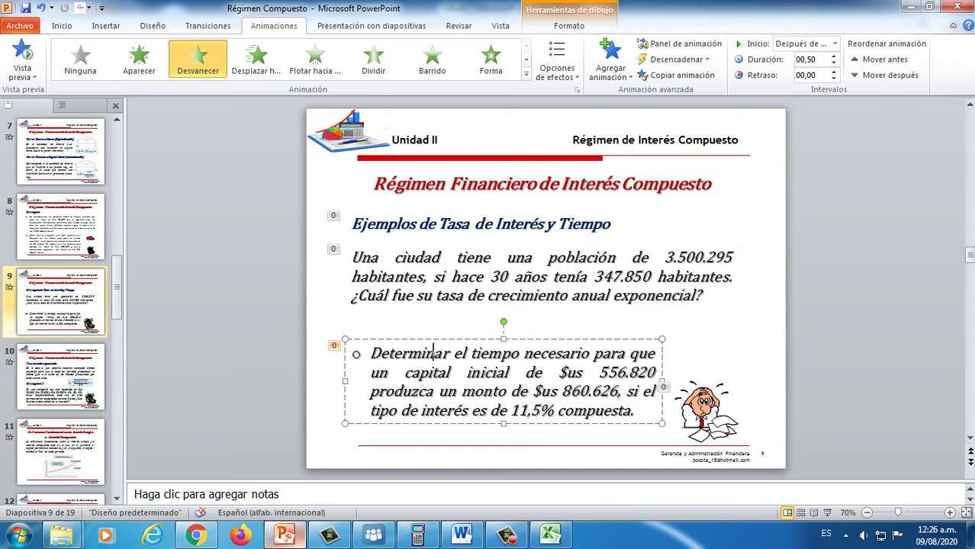
left_click(379, 275)
key("ctrl+z")
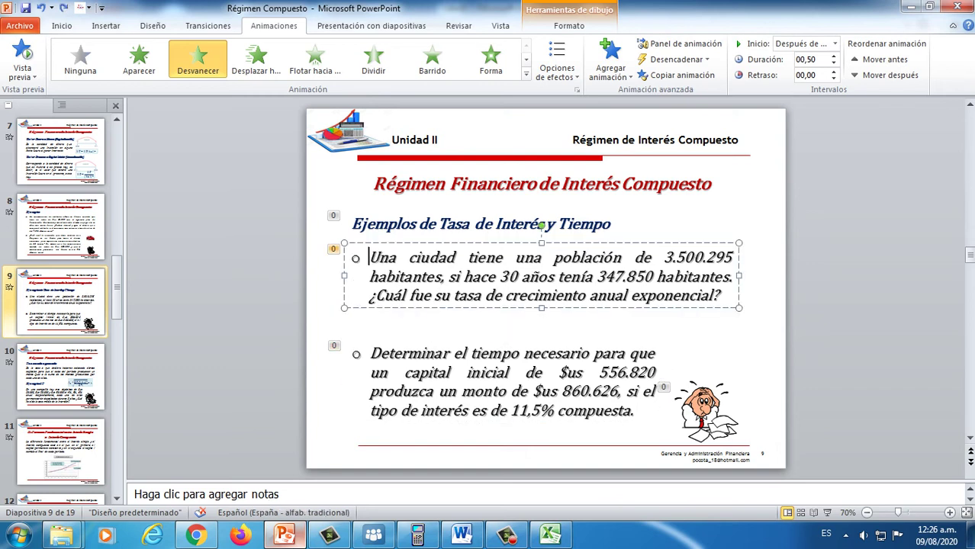
Remove the bullet from slide 9's "Determinar el tiempo necesario" paragraph and select all of its text
left_click_drag(371, 354, 425, 354)
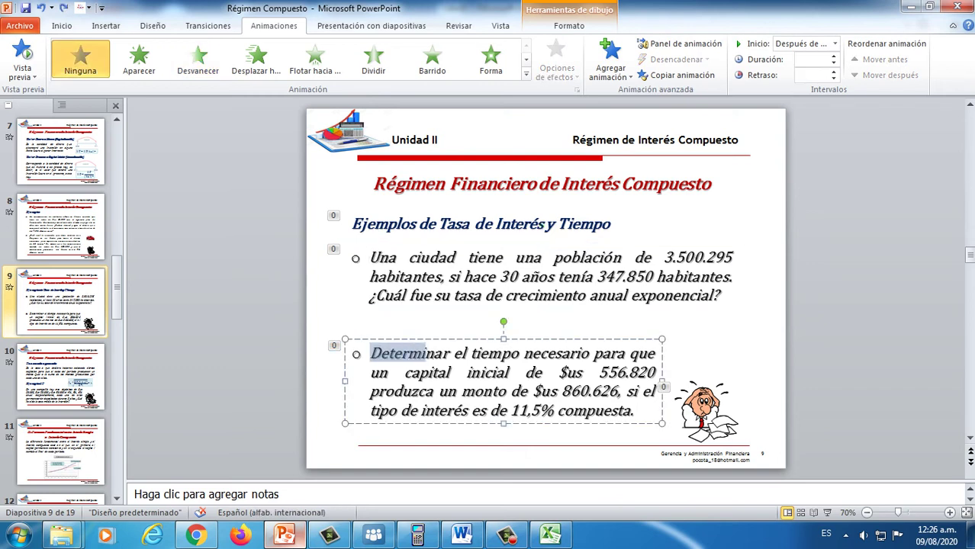
left_click(198, 57)
key("Left")
key("BackSpace")
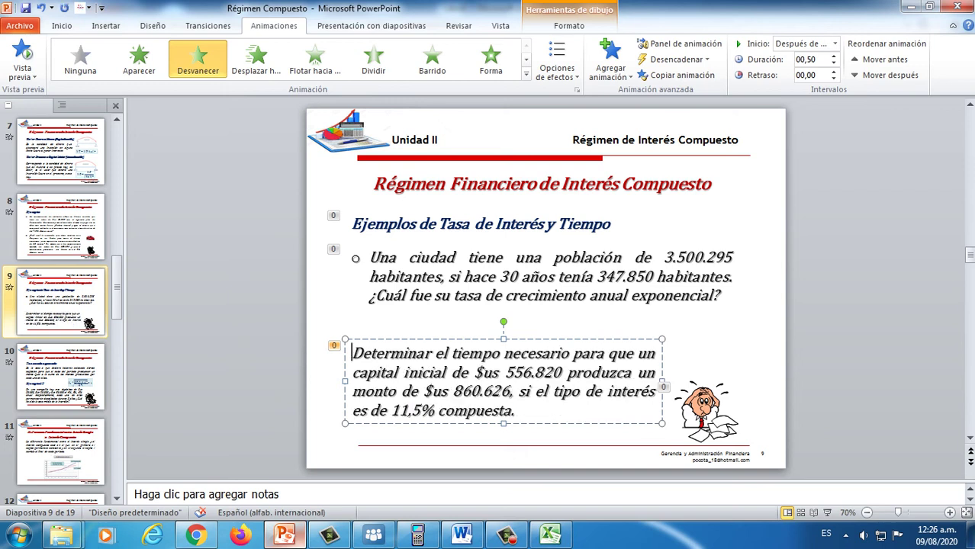
key("ctrl+a")
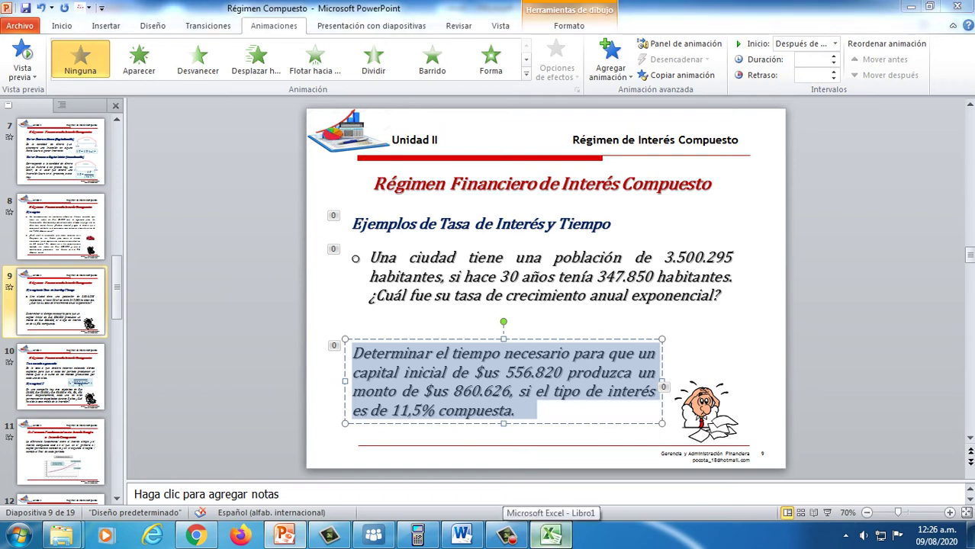
Switch to the IDroo whiteboard and show Board 5 with the "Cálculo del tiempo" problem
left_click(550, 535)
left_click(374, 535)
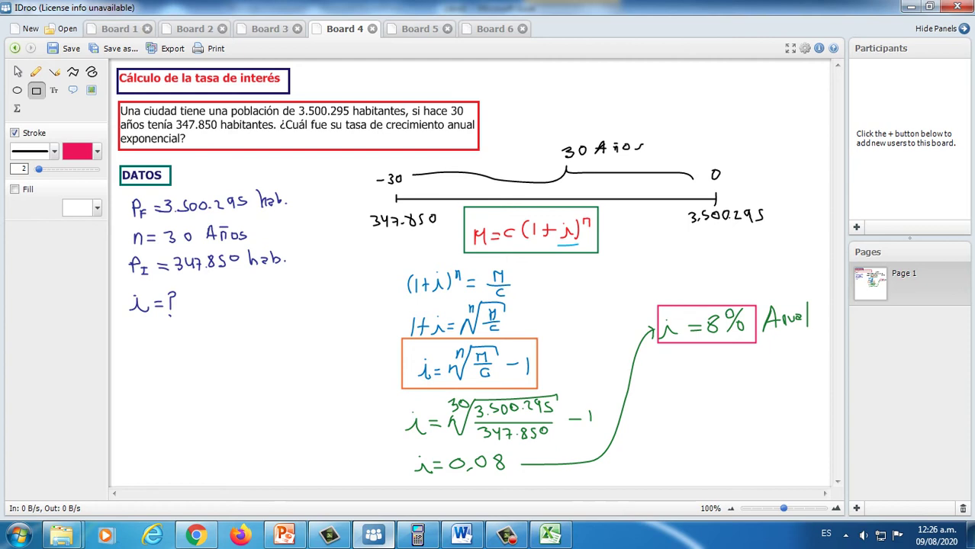
left_click(420, 29)
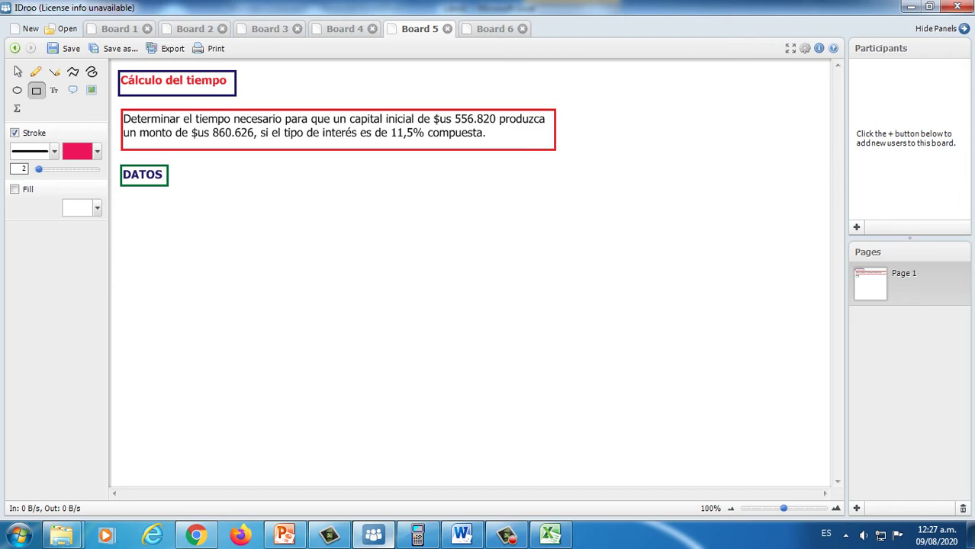
Handwrite the initial capital "C=556.820 $" under DATOS with a dark blue pencil
left_click(35, 71)
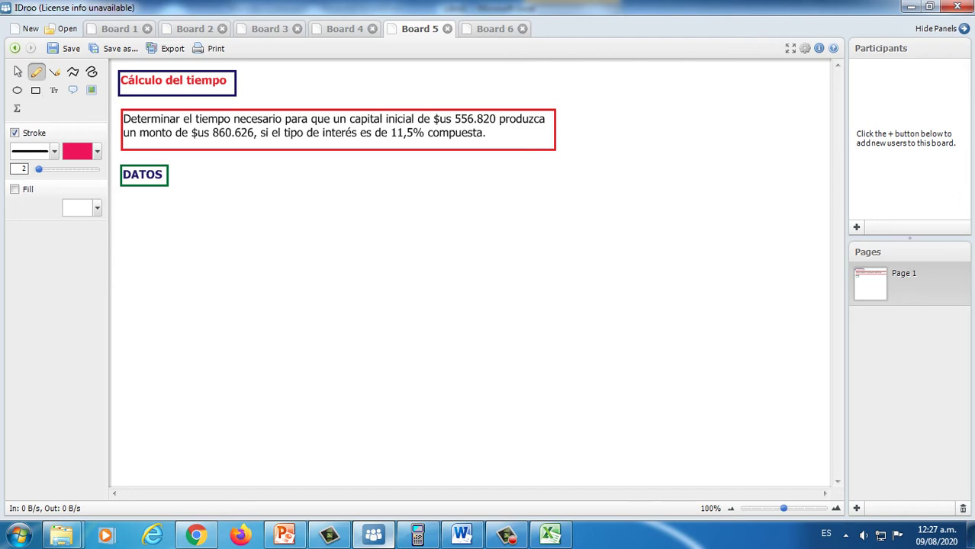
left_click(78, 152)
left_click(325, 184)
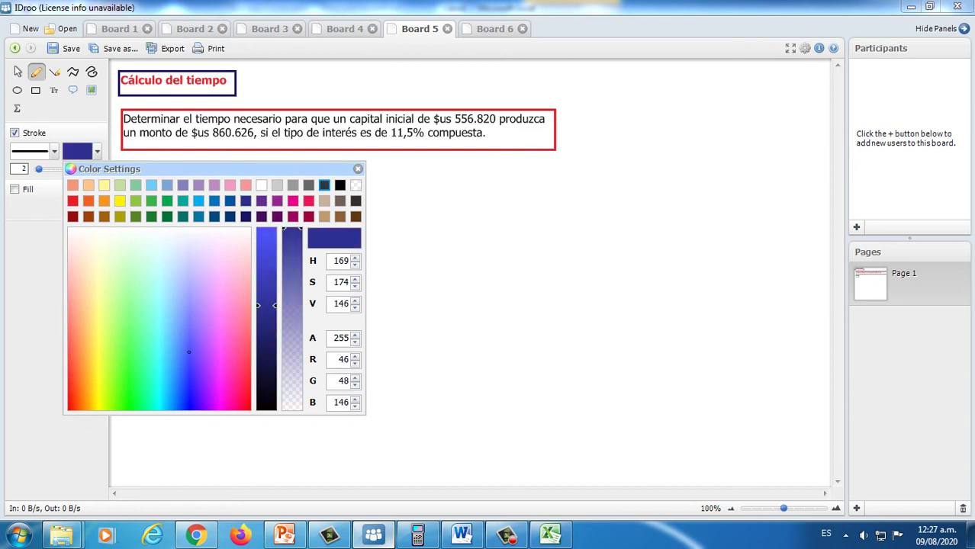
left_click(358, 168)
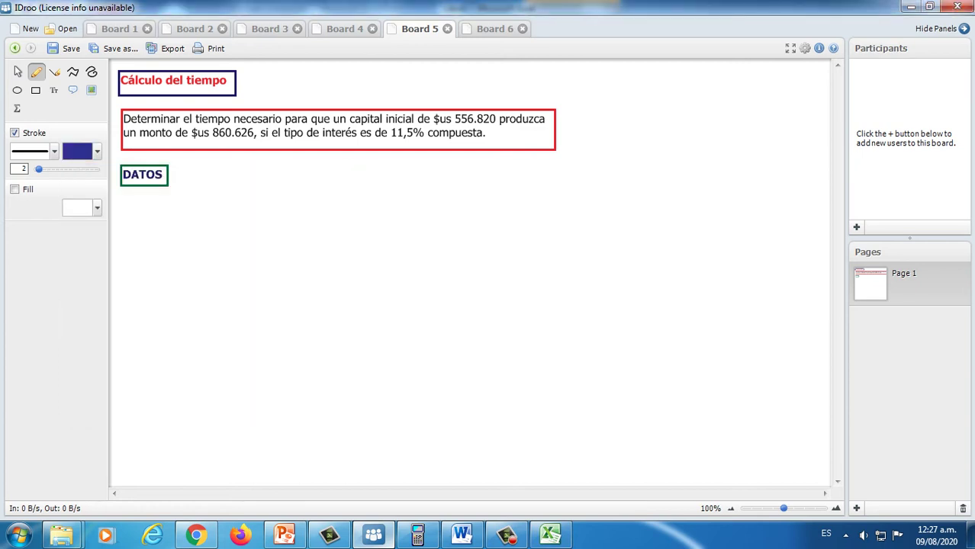
mouse_move(135, 203)
left_mouse_down()
mouse_move(134, 215)
mouse_move(124, 202)
mouse_move(162, 211)
mouse_move(183, 202)
mouse_move(215, 206)
mouse_move(211, 198)
mouse_move(229, 211)
left_mouse_up()
key("ctrl+z")
left_click(182, 207)
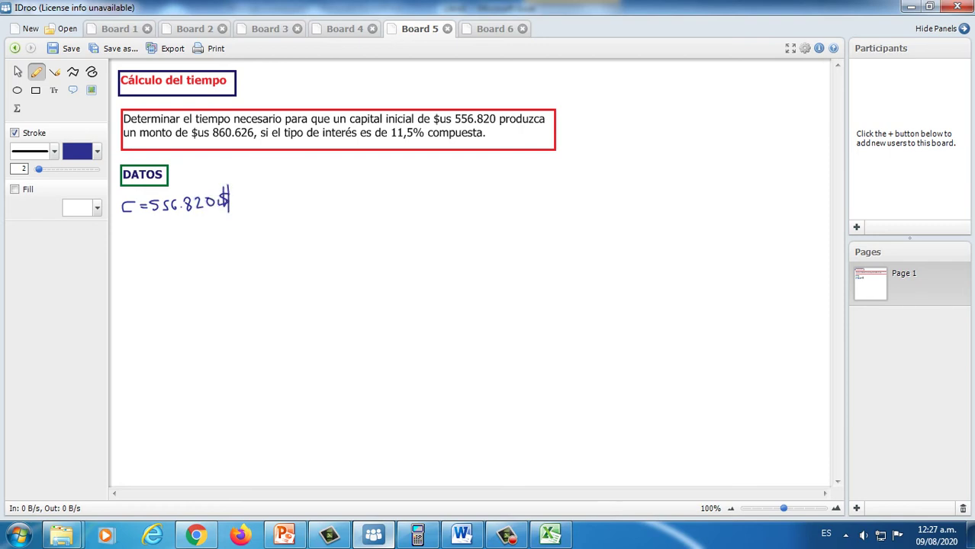
Handwrite the remaining data below the capital: "M=860.626 $", "i=11,5% Anual" and "n=? Años"
mouse_move(122, 227)
left_mouse_down()
mouse_move(122, 244)
mouse_move(132, 225)
mouse_move(129, 245)
mouse_move(155, 229)
mouse_move(157, 241)
mouse_move(162, 225)
mouse_move(207, 233)
mouse_move(227, 224)
mouse_move(231, 235)
left_mouse_up()
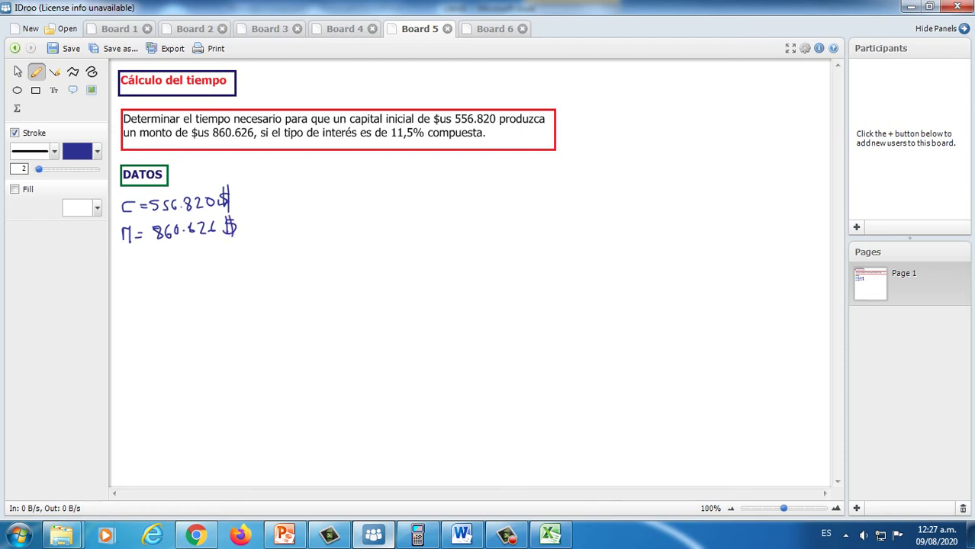
left_click_drag(121, 272, 253, 255)
mouse_move(122, 294)
left_mouse_down()
mouse_move(123, 309)
mouse_move(135, 309)
mouse_move(158, 288)
mouse_move(158, 308)
mouse_move(180, 291)
mouse_move(187, 302)
mouse_move(195, 292)
mouse_move(215, 297)
mouse_move(200, 284)
left_mouse_up()
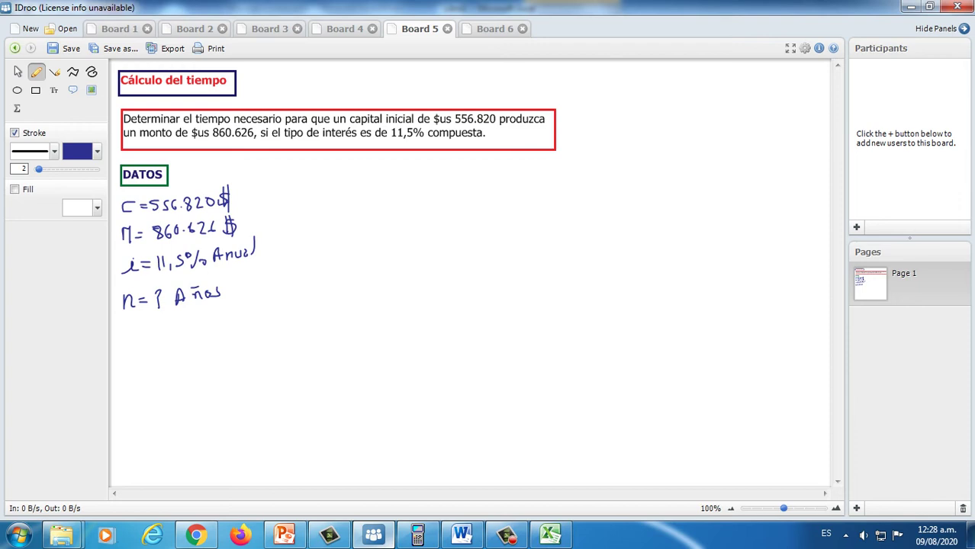
Draw a black horizontal timeline beside the data and mark its starting end with a short vertical tick
left_click(54, 71)
left_click(77, 151)
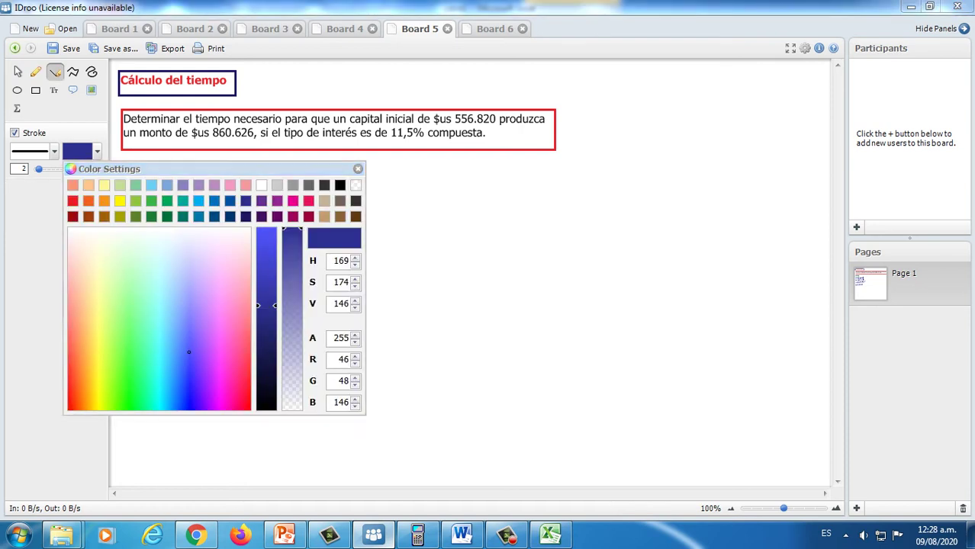
left_click(339, 185)
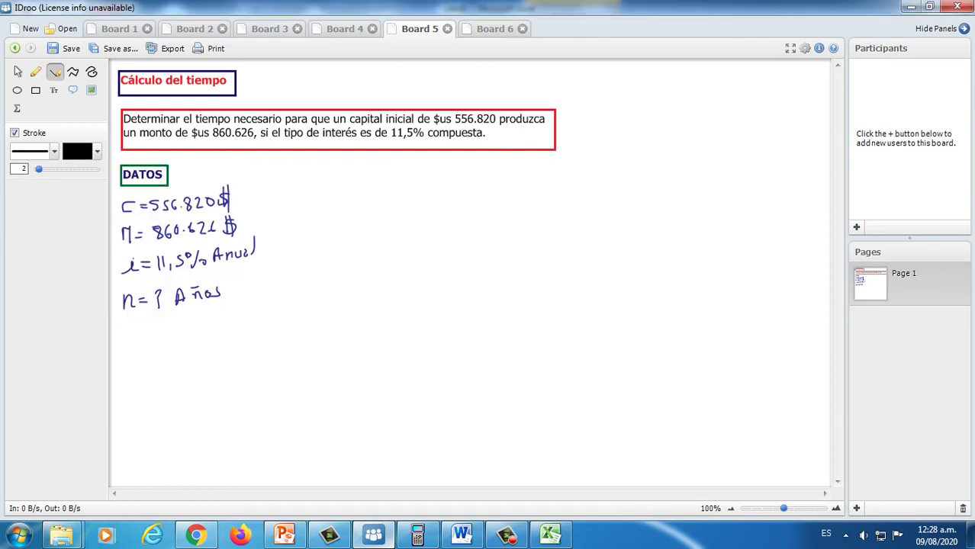
left_click_drag(361, 195, 708, 194)
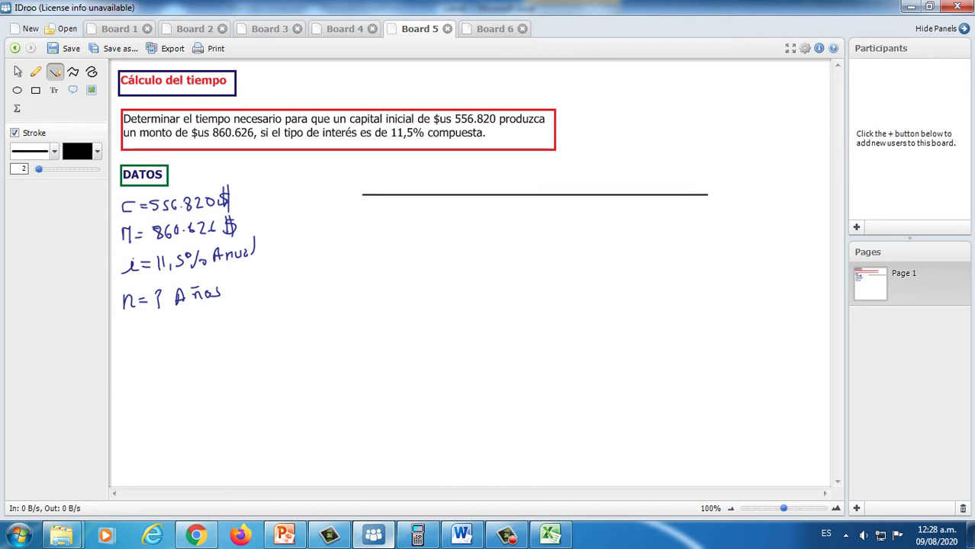
key("p")
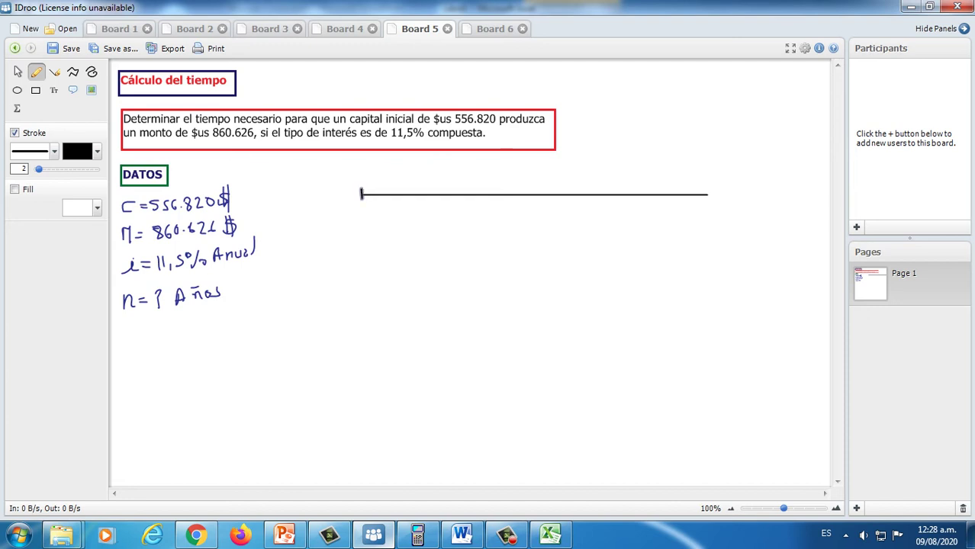
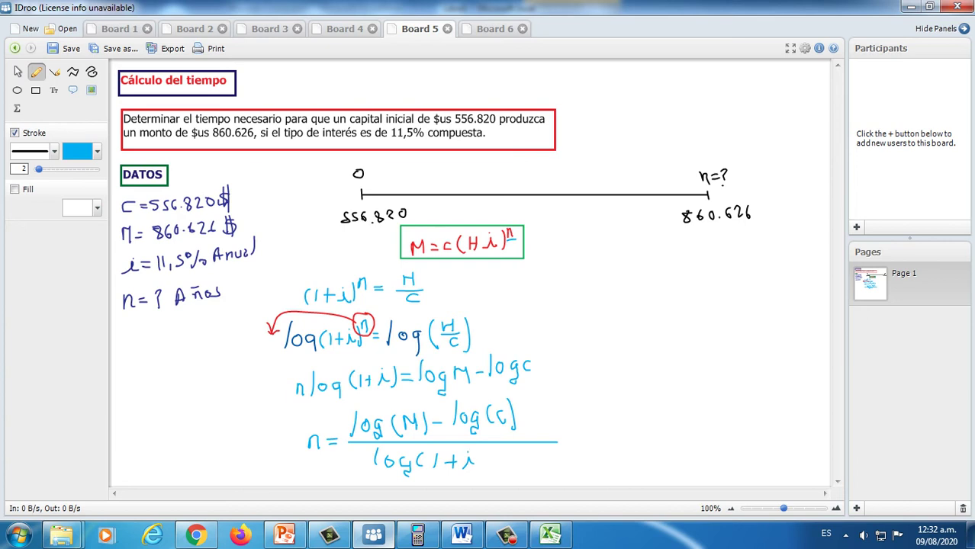
Close the denominator's parenthesis in the formula for n and frame the whole formula with a red rectangle
left_click_drag(479, 448, 478, 472)
left_click(97, 151)
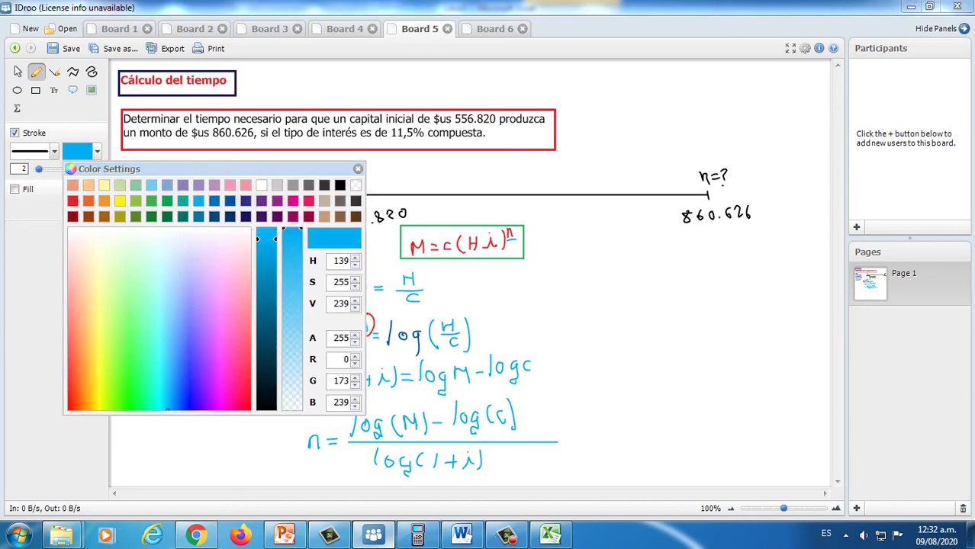
left_click(73, 201)
left_click(358, 169)
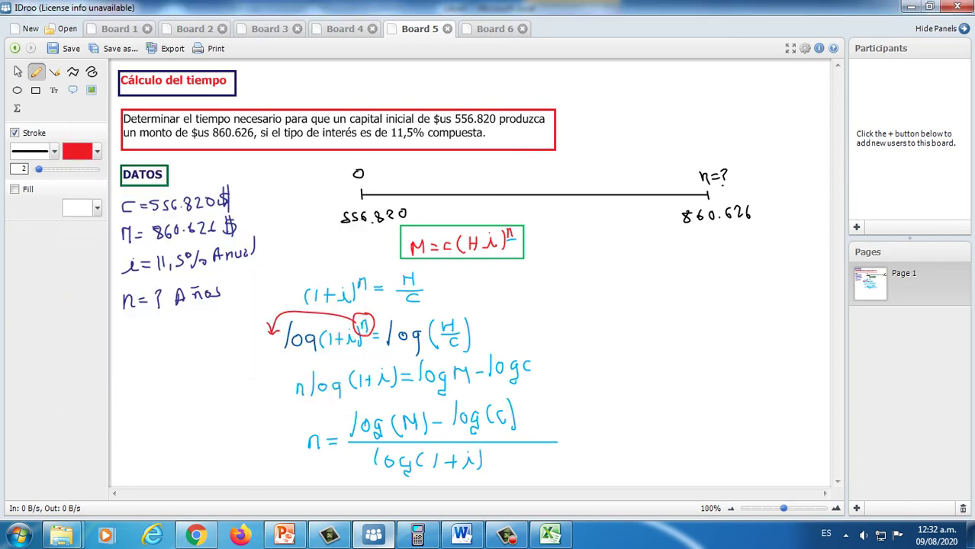
left_click(36, 90)
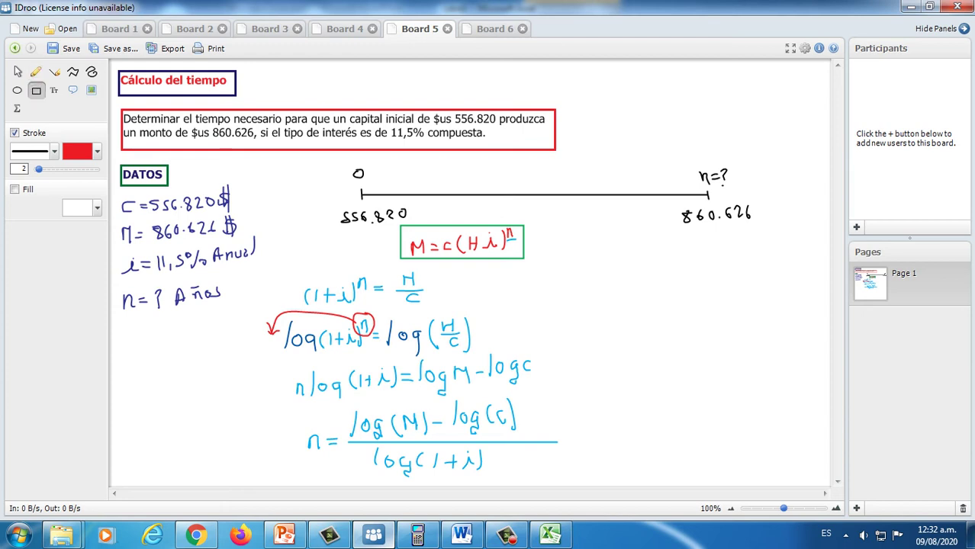
left_click_drag(291, 403, 544, 480)
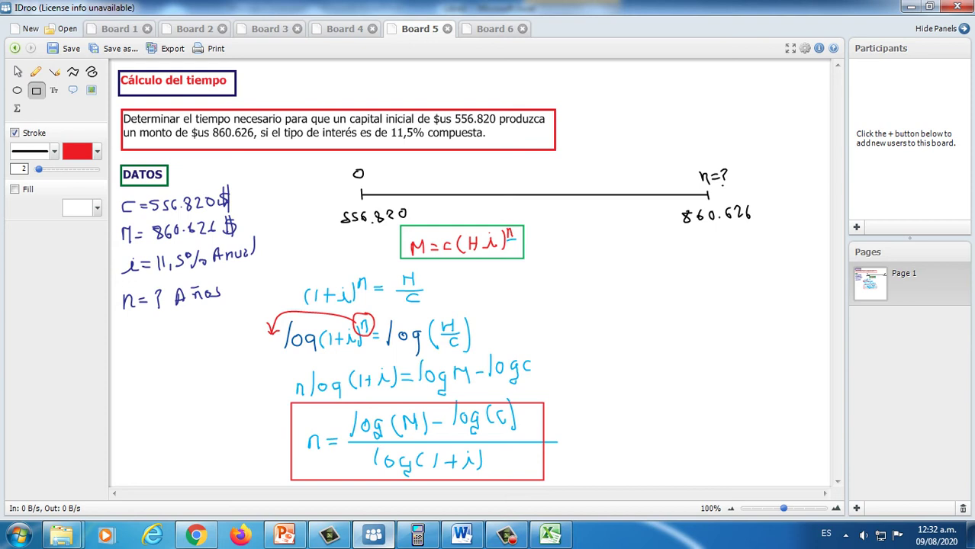
Handwrite "n=" with a dark green pencil beside the derivation and draw a straight fraction bar after it
left_click(36, 72)
left_click(97, 152)
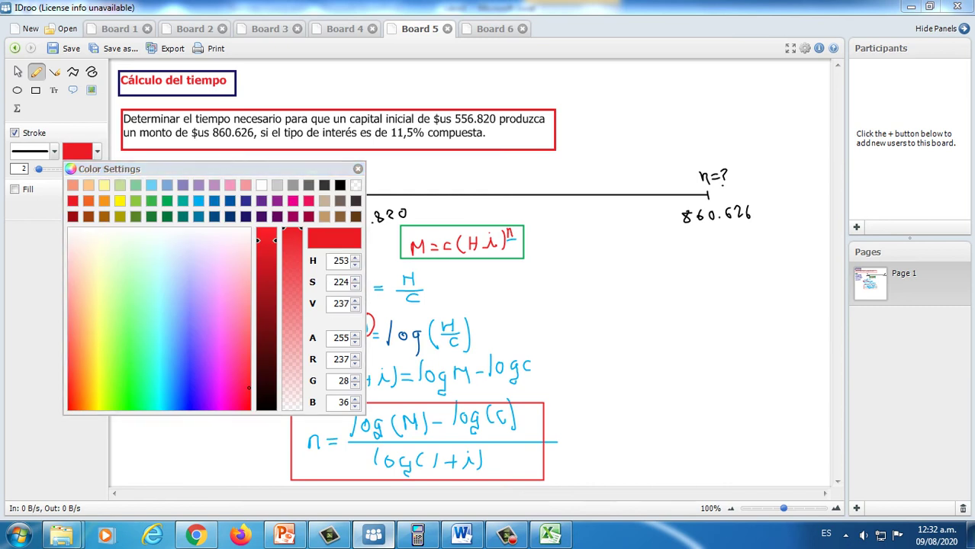
left_click(167, 217)
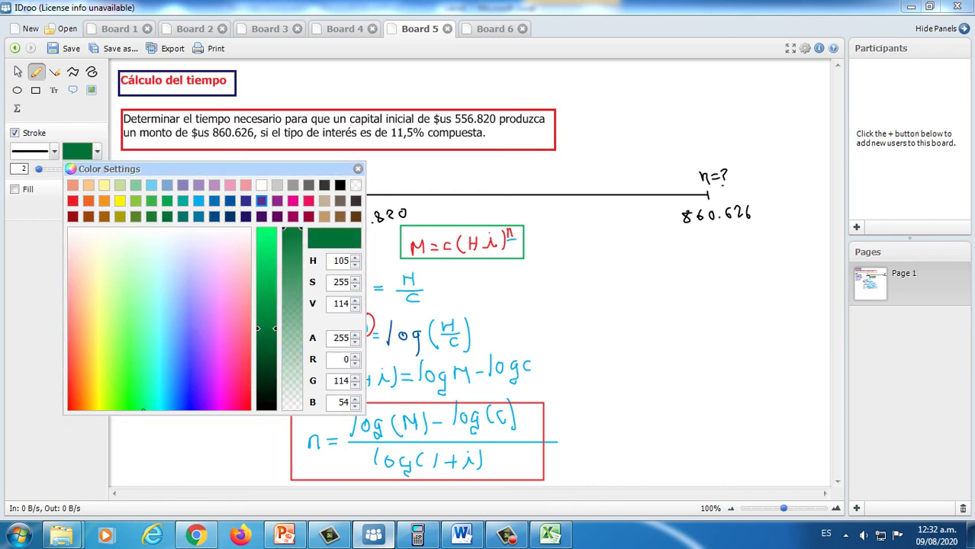
left_click(358, 168)
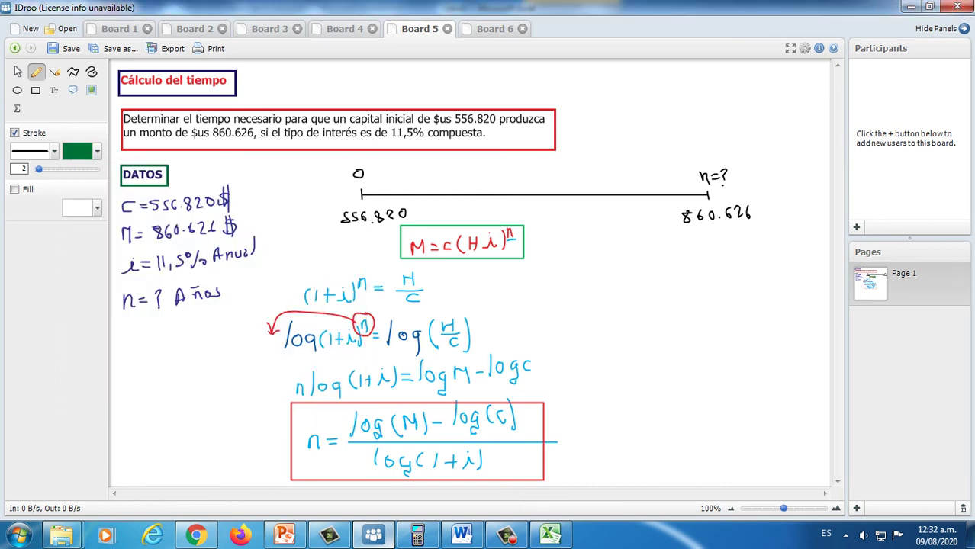
mouse_move(568, 288)
left_mouse_down()
mouse_move(568, 305)
mouse_move(569, 291)
mouse_move(578, 305)
mouse_move(590, 294)
left_mouse_up()
left_click(55, 72)
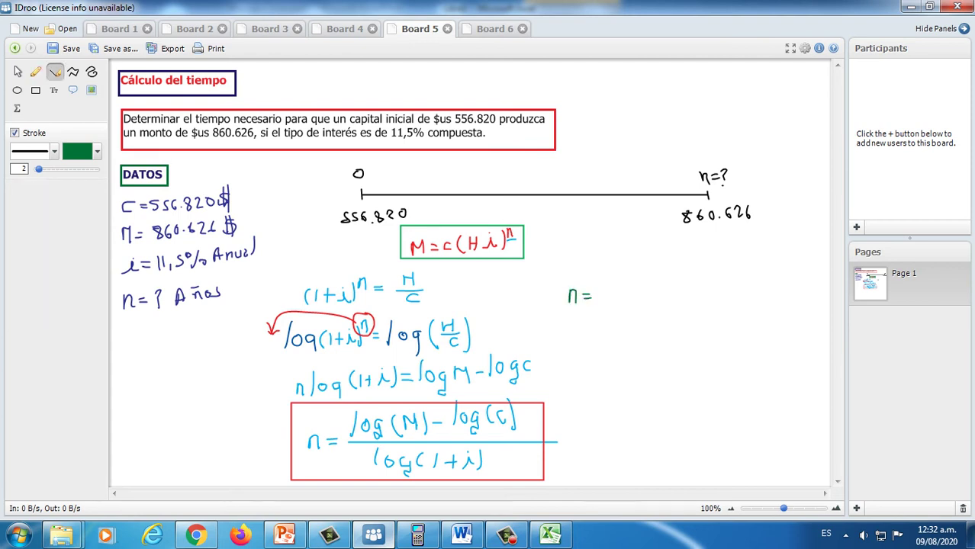
left_click_drag(599, 296, 812, 296)
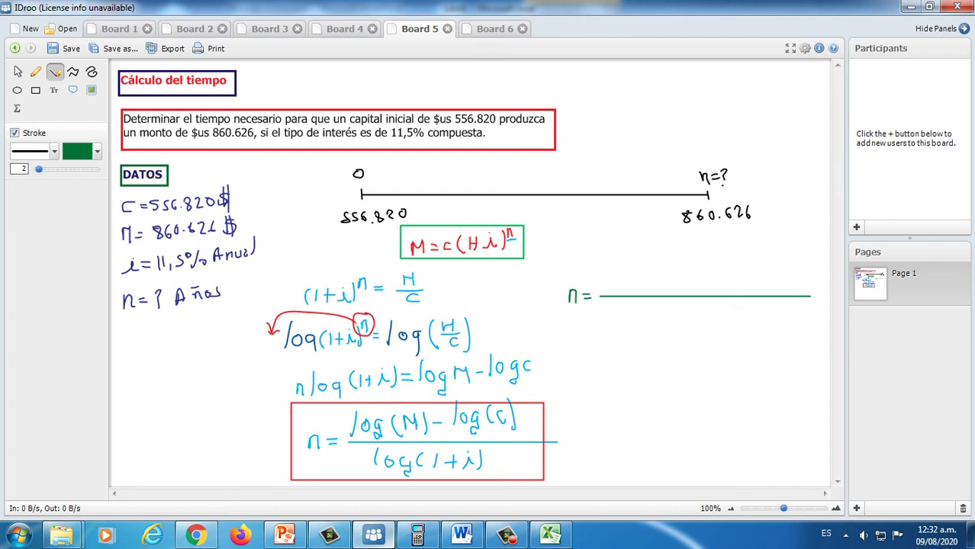
Handwrite "log(860.626)-log(556.820)" over "log(1+0,115)" on the green fraction bar and begin a new line "n=" below it
key("p")
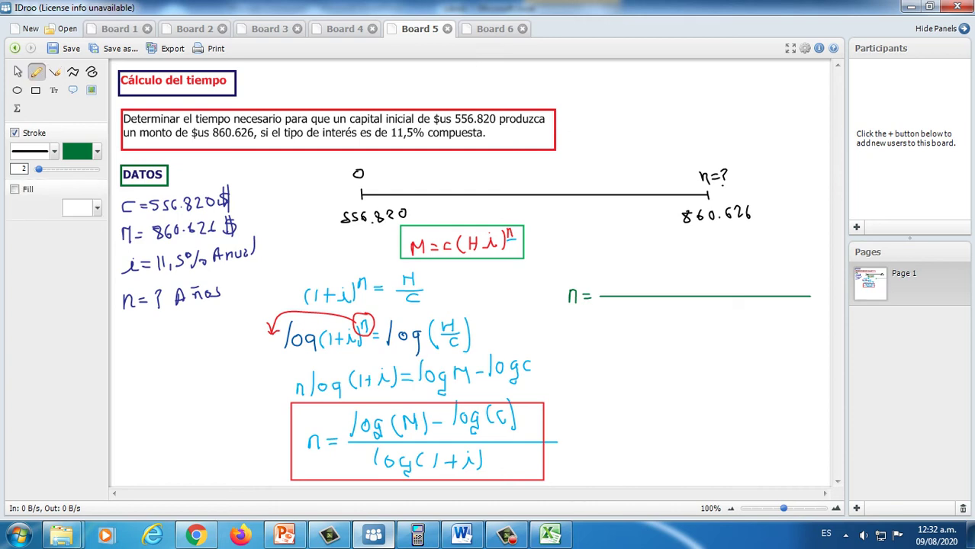
mouse_move(600, 259)
left_mouse_down()
mouse_move(601, 282)
mouse_move(612, 273)
mouse_move(622, 274)
mouse_move(615, 288)
mouse_move(626, 277)
mouse_move(630, 286)
left_mouse_up()
mouse_move(640, 267)
left_mouse_down()
mouse_move(641, 281)
mouse_move(638, 267)
mouse_move(650, 278)
mouse_move(697, 268)
mouse_move(695, 281)
mouse_move(730, 272)
mouse_move(728, 287)
mouse_move(748, 269)
mouse_move(775, 278)
mouse_move(783, 266)
mouse_move(791, 277)
left_mouse_up()
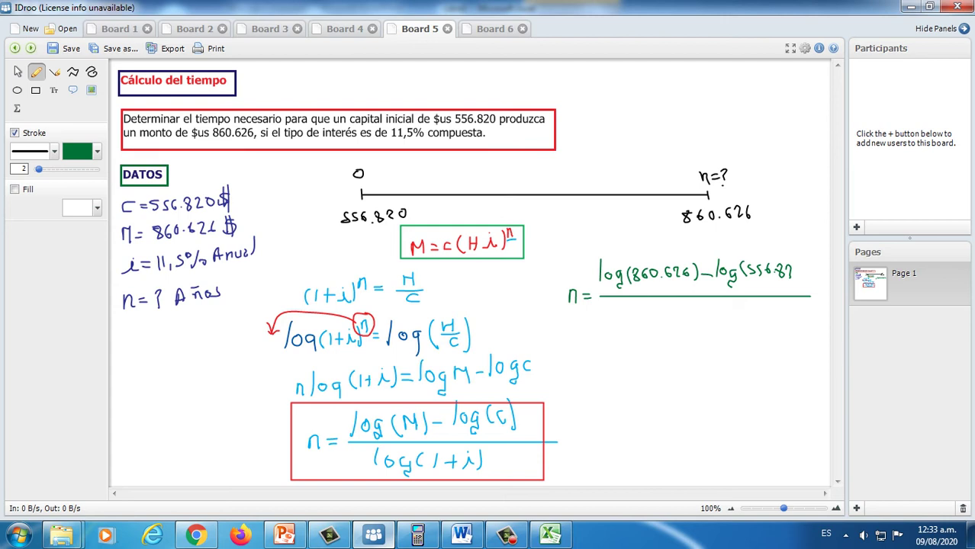
key("ctrl+z")
mouse_move(783, 264)
left_mouse_down()
mouse_move(795, 278)
mouse_move(799, 265)
left_mouse_up()
key("ctrl+z")
left_click_drag(798, 264, 807, 282)
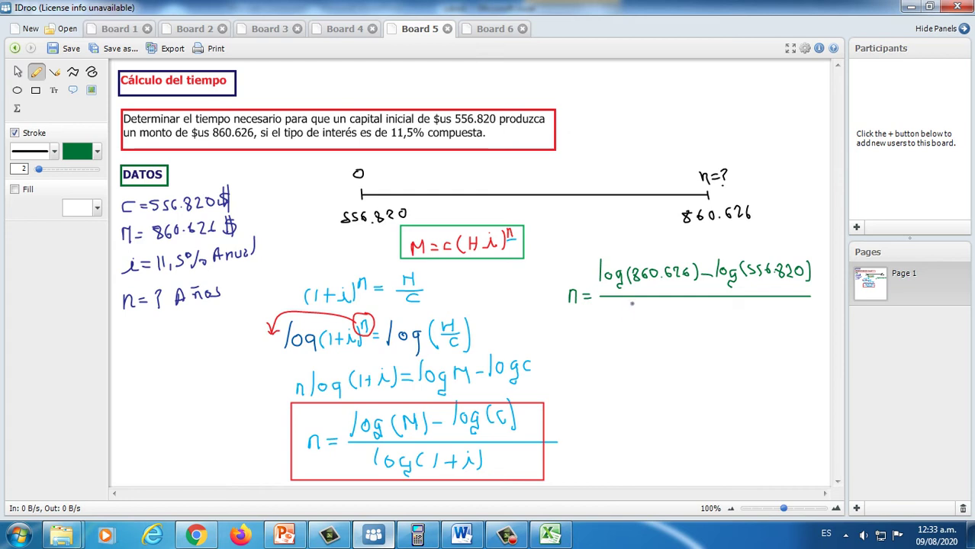
mouse_move(631, 304)
left_mouse_down()
mouse_move(627, 319)
mouse_move(640, 311)
mouse_move(656, 320)
mouse_move(649, 331)
mouse_move(722, 309)
mouse_move(730, 328)
mouse_move(761, 323)
left_mouse_up()
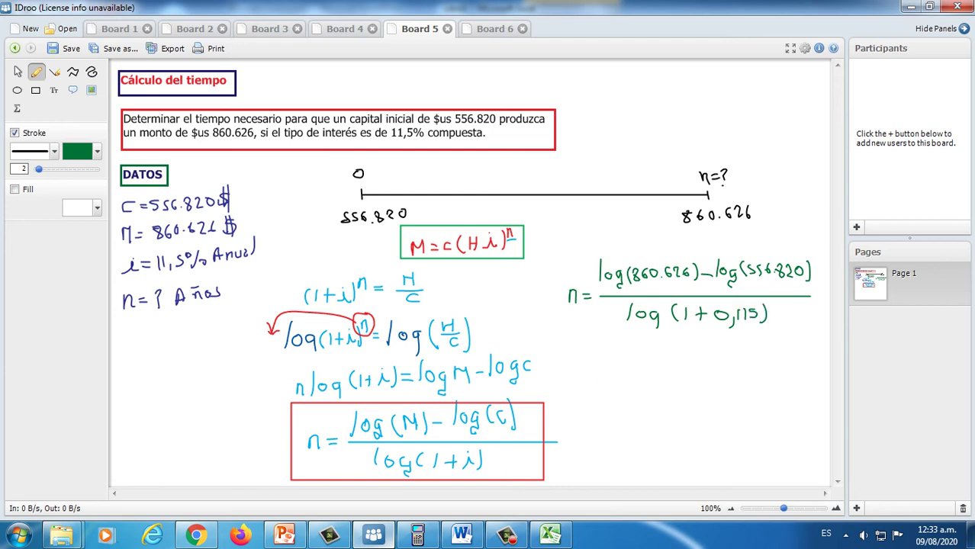
mouse_move(593, 374)
left_mouse_down()
mouse_move(594, 393)
mouse_move(622, 377)
mouse_move(619, 387)
left_mouse_up()
Switch to the fx-9860 emulator and, in the TVM Compound Interest data, set n to 0 and I% to 11.5
left_click(418, 534)
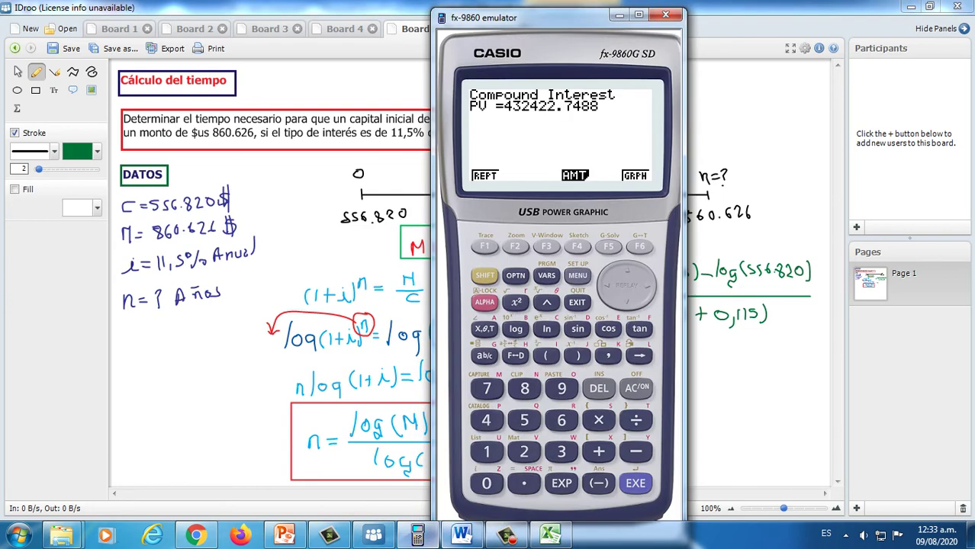
mouse_move(461, 535)
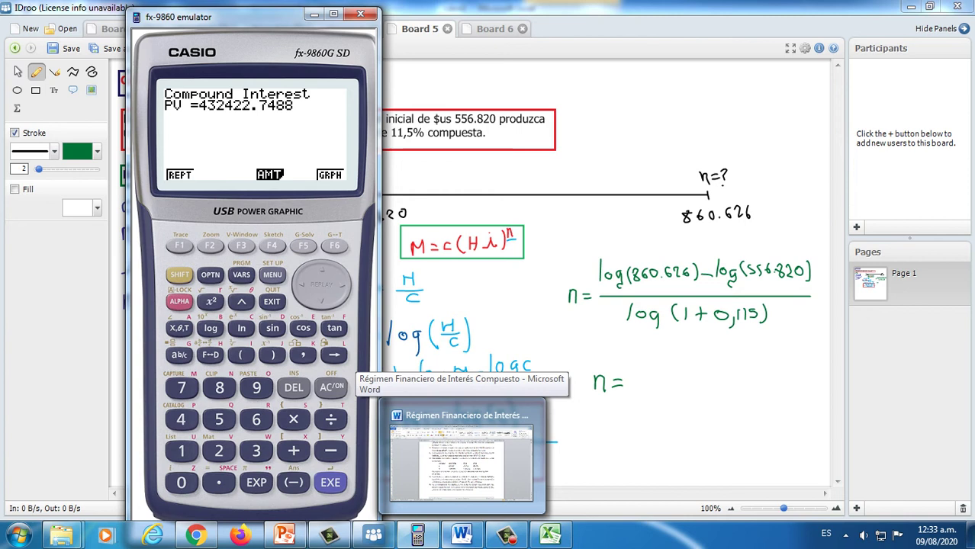
left_click(273, 276)
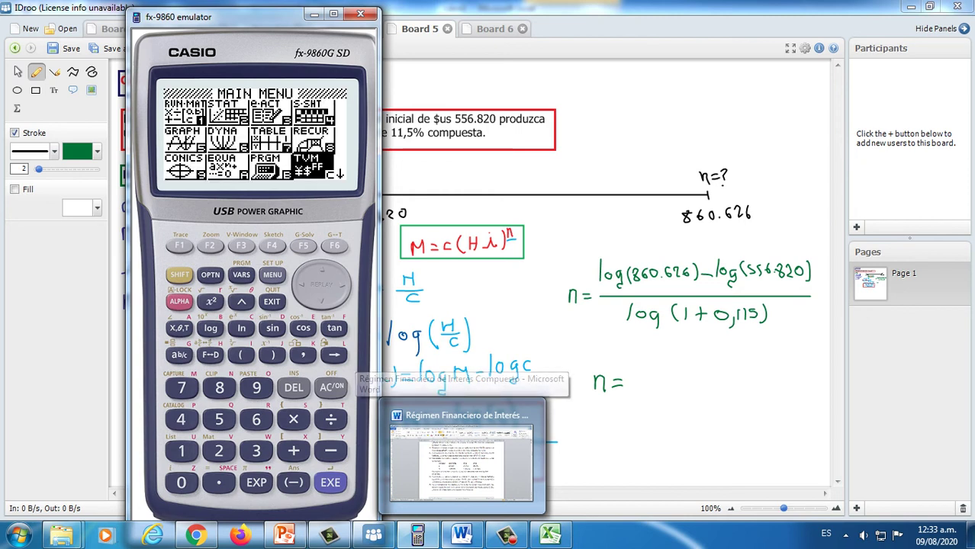
key("Return")
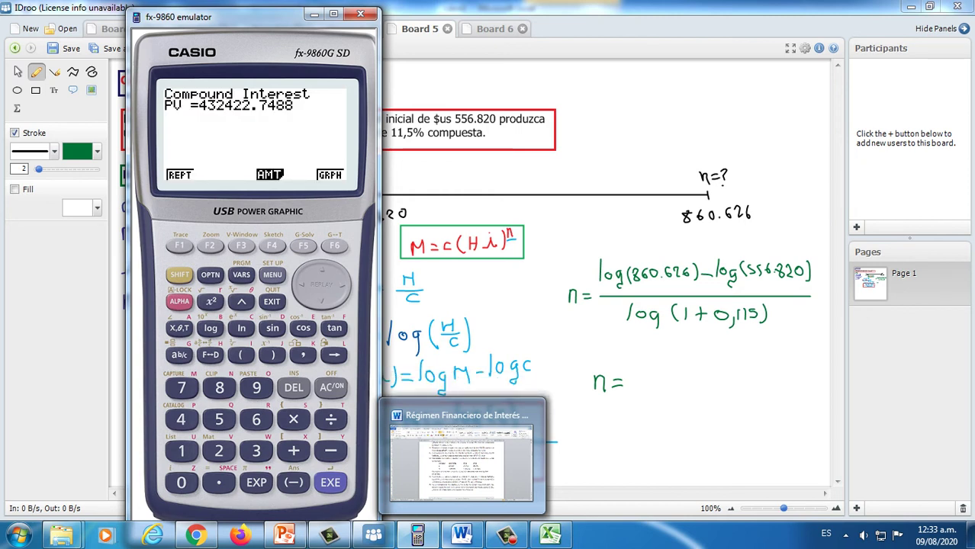
key("Escape")
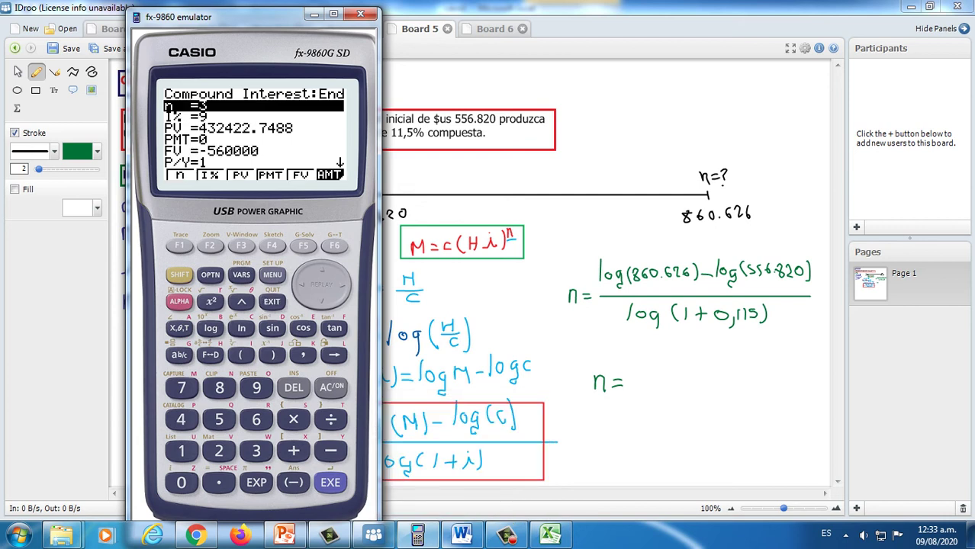
type("0")
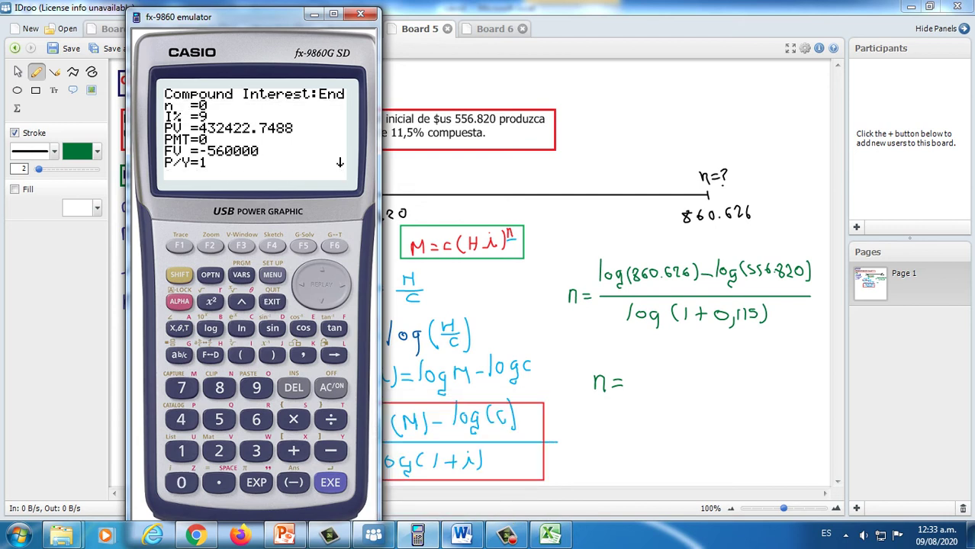
key("Return")
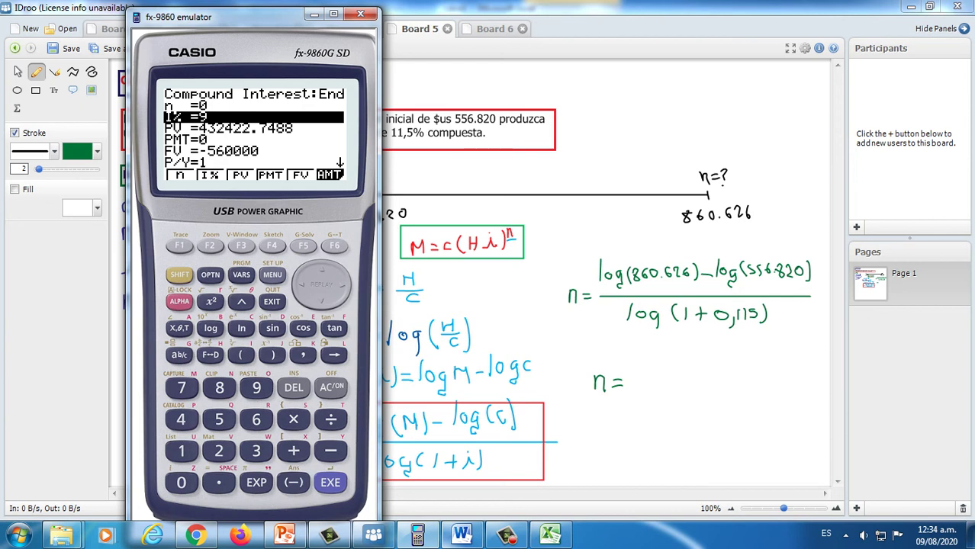
type("11.5")
key("Return")
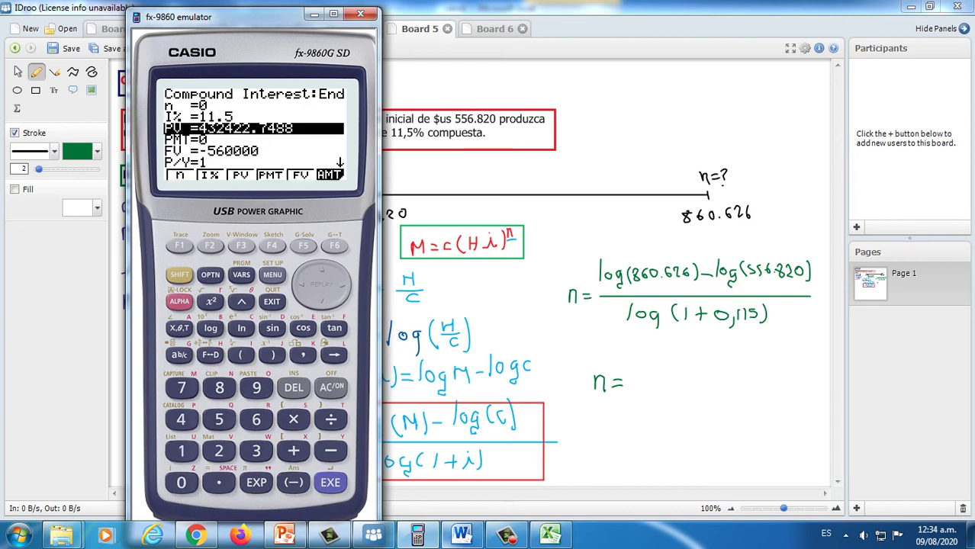
Set PV to -556820 and FV to 860626 in the Compound Interest data and solve for n
type("-556")
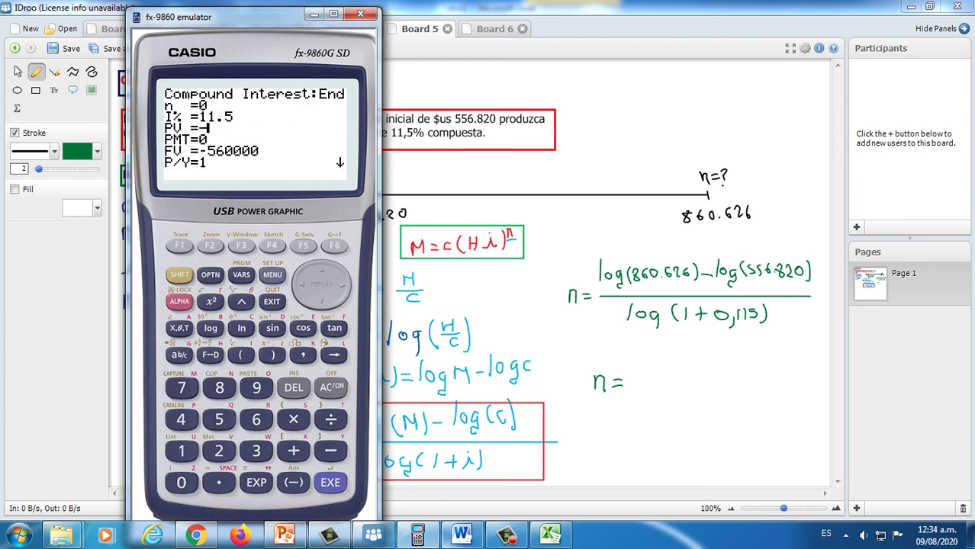
type("820")
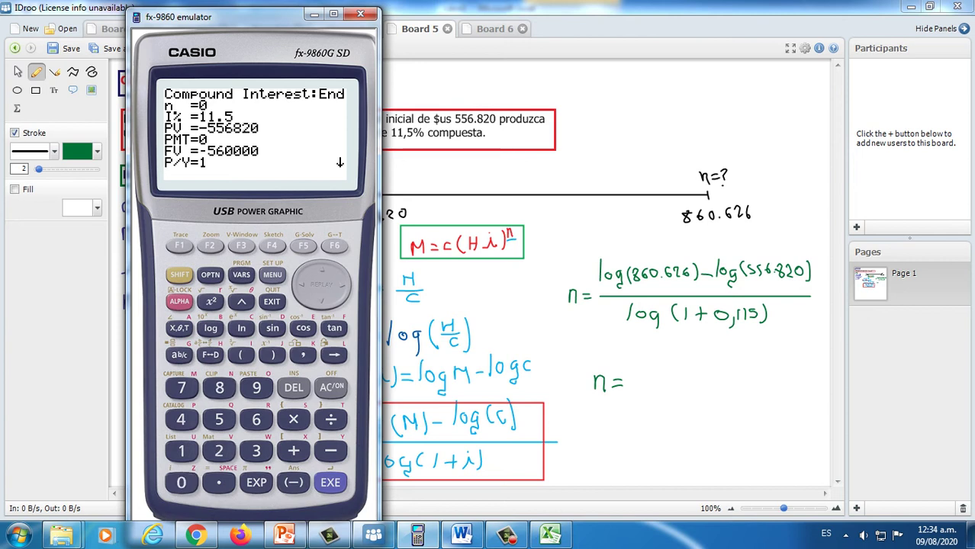
key("Return")
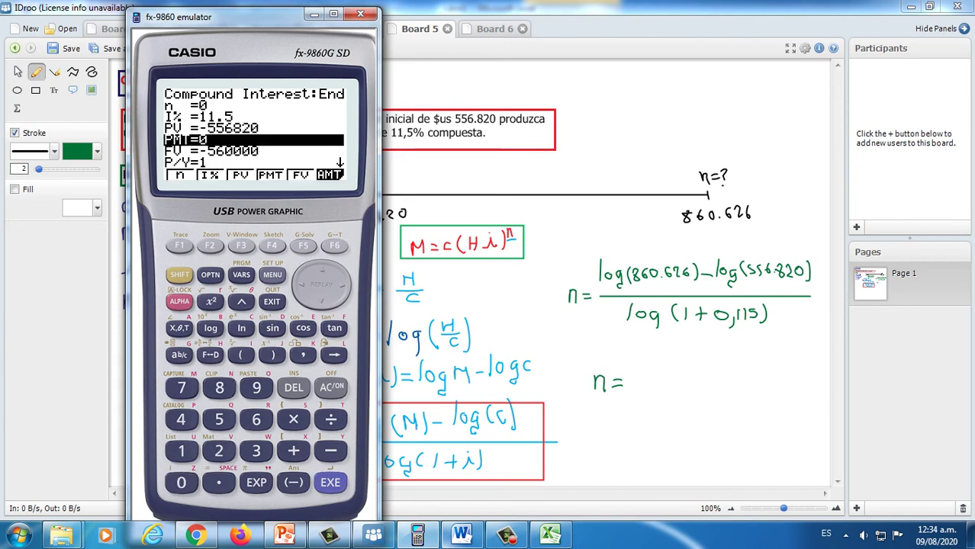
key("Down")
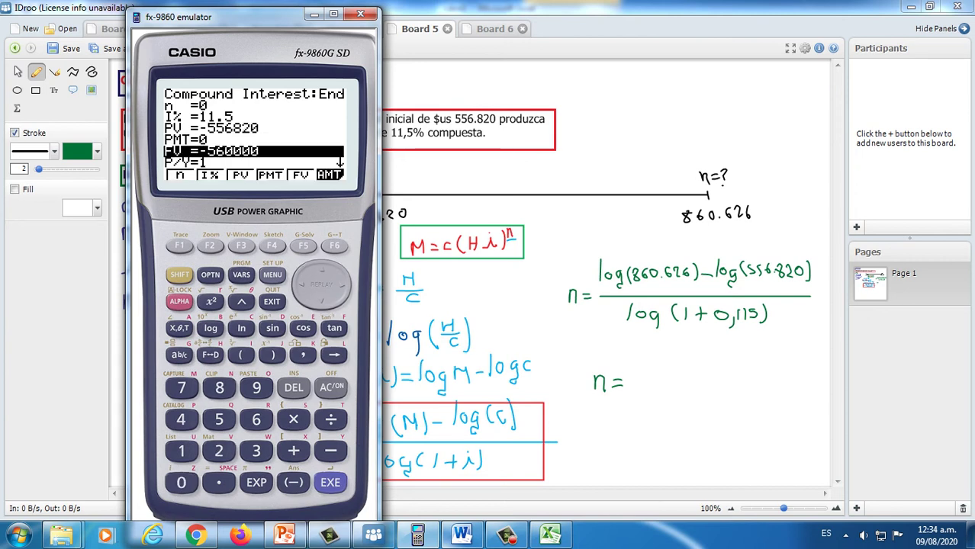
type("860")
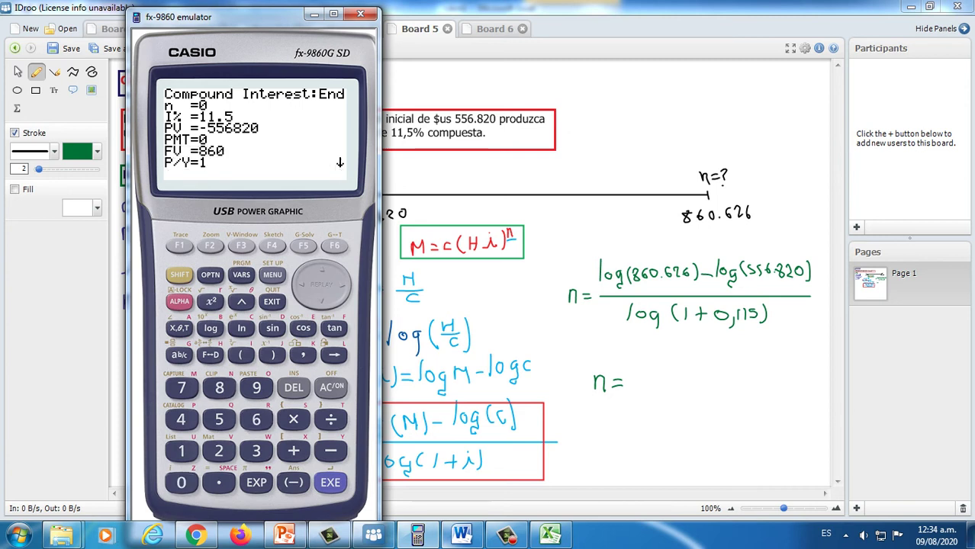
type("6262")
key("Return")
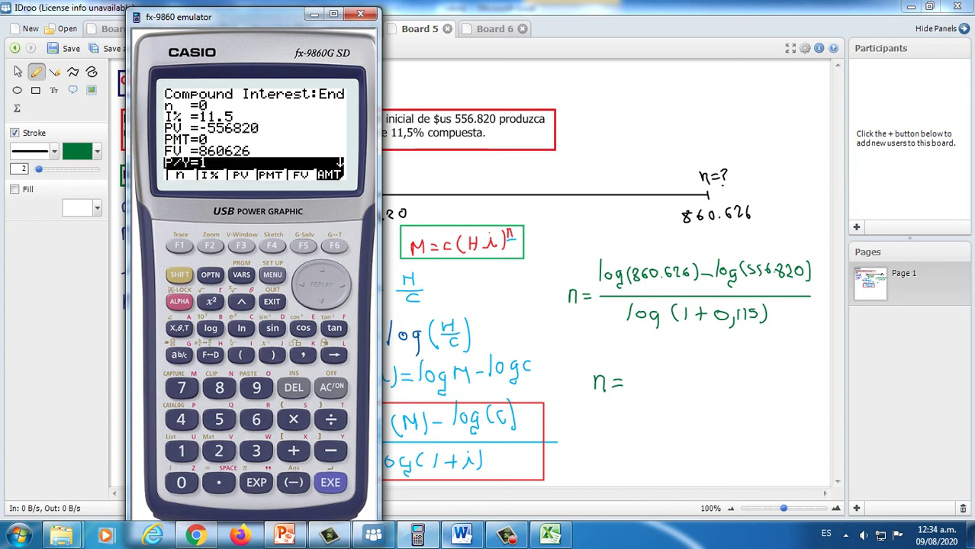
key("F1")
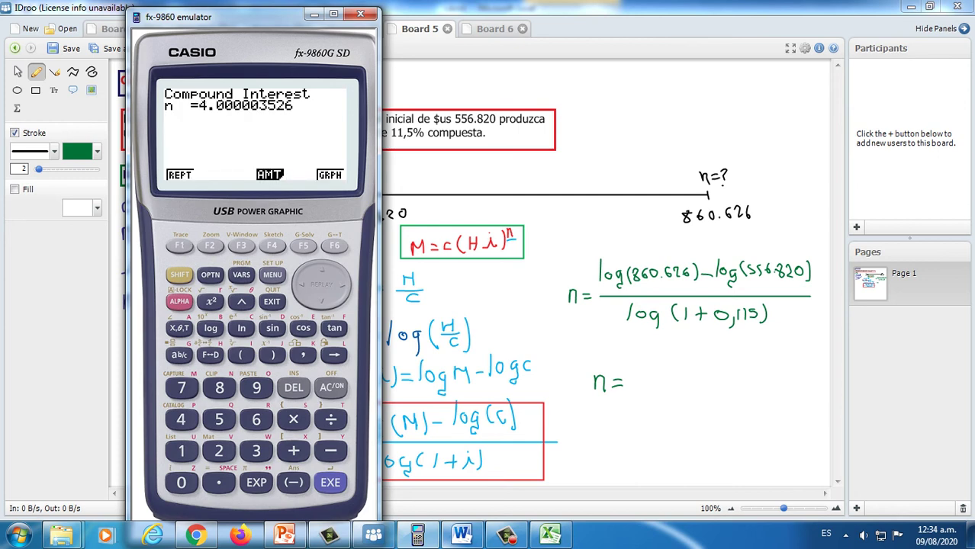
Return to the IDroo whiteboard, complete the green result as "n=4 Años" and frame "n=4" with a pink rectangle
left_click(313, 14)
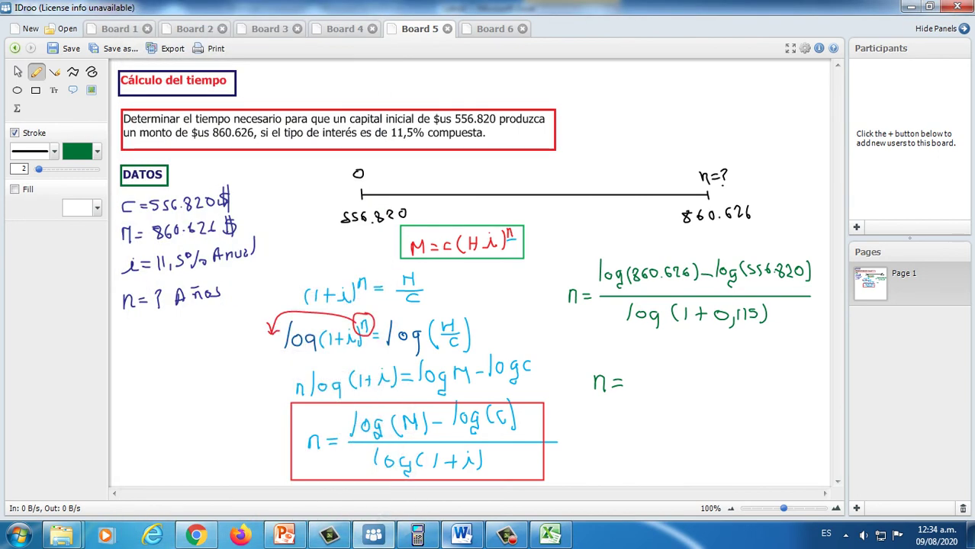
mouse_move(635, 374)
left_mouse_down()
mouse_move(643, 389)
mouse_move(707, 385)
mouse_move(703, 374)
mouse_move(712, 382)
mouse_move(695, 371)
left_mouse_up()
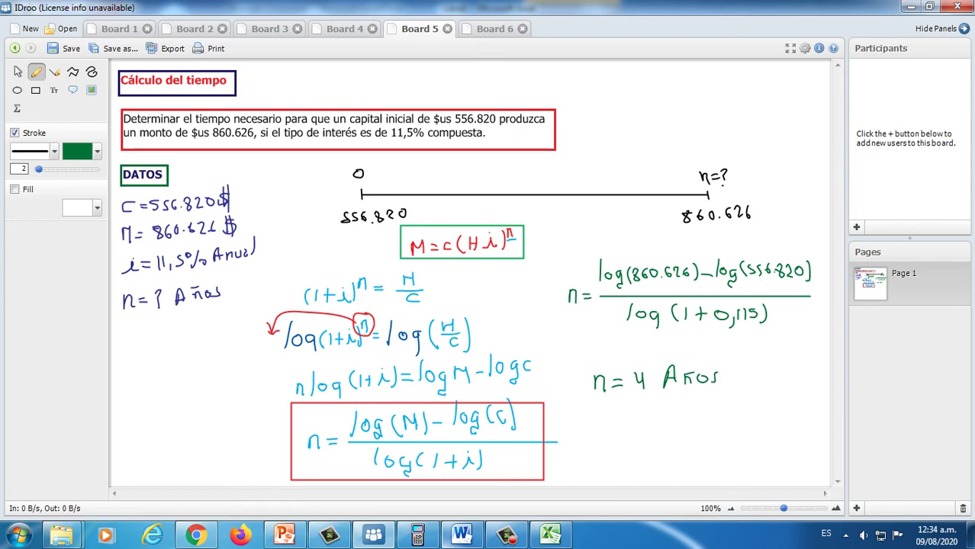
left_click(35, 91)
left_click(77, 151)
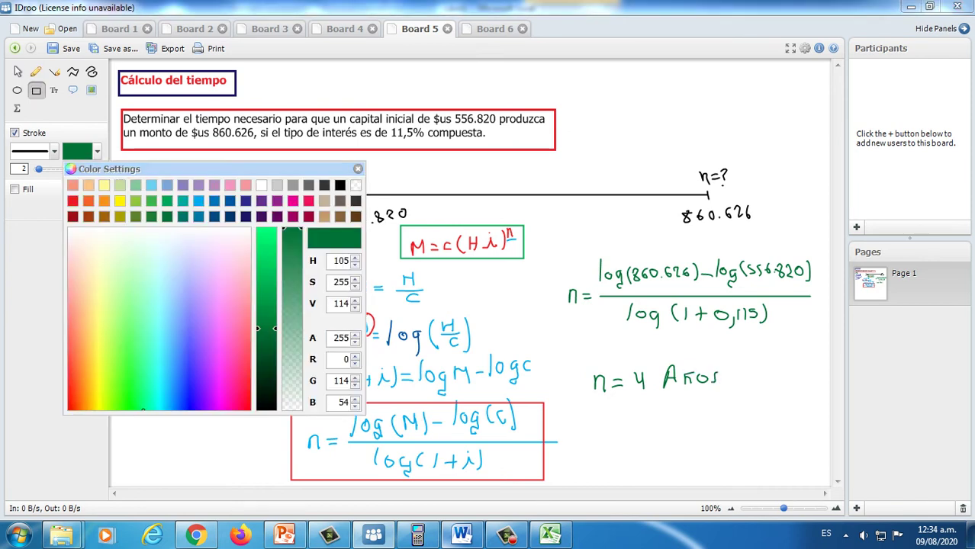
left_click(308, 201)
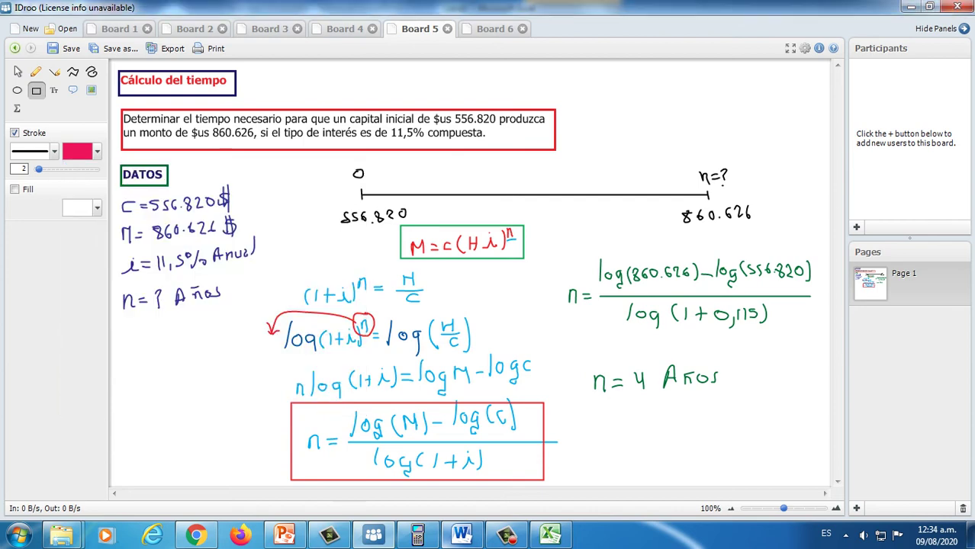
left_click_drag(581, 358, 655, 397)
Switch to the fx-9860 emulator and open its RUN-MAT mode
mouse_move(418, 535)
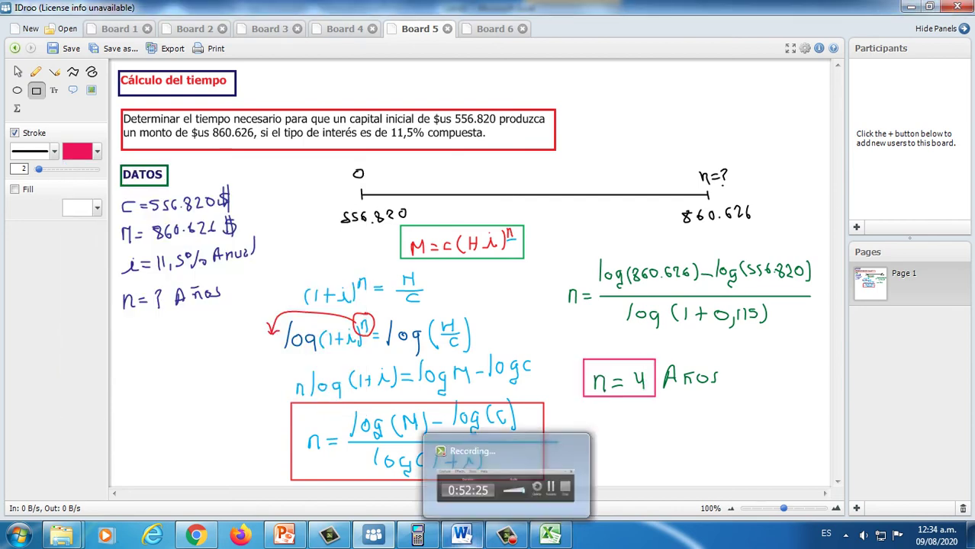
left_click(466, 457)
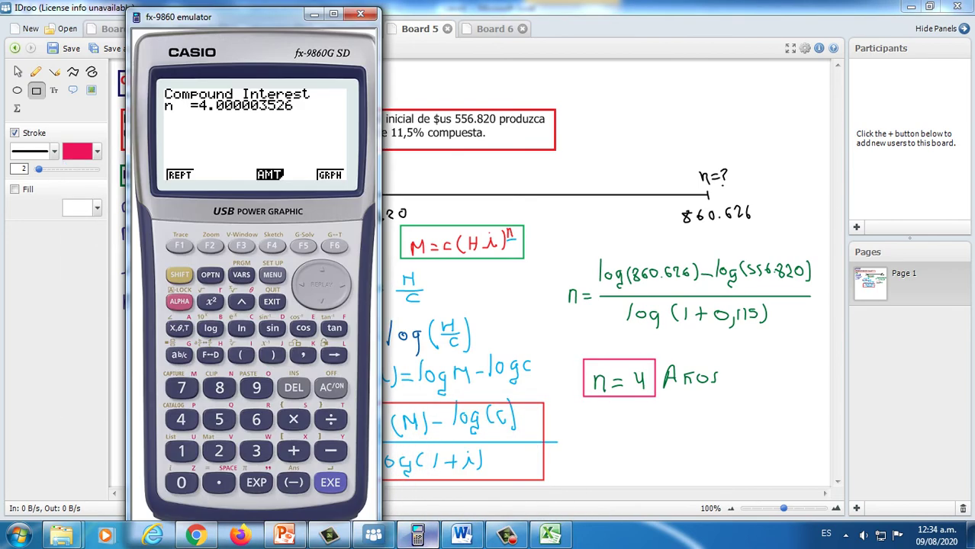
left_click(272, 275)
key("Up")
key("Up")
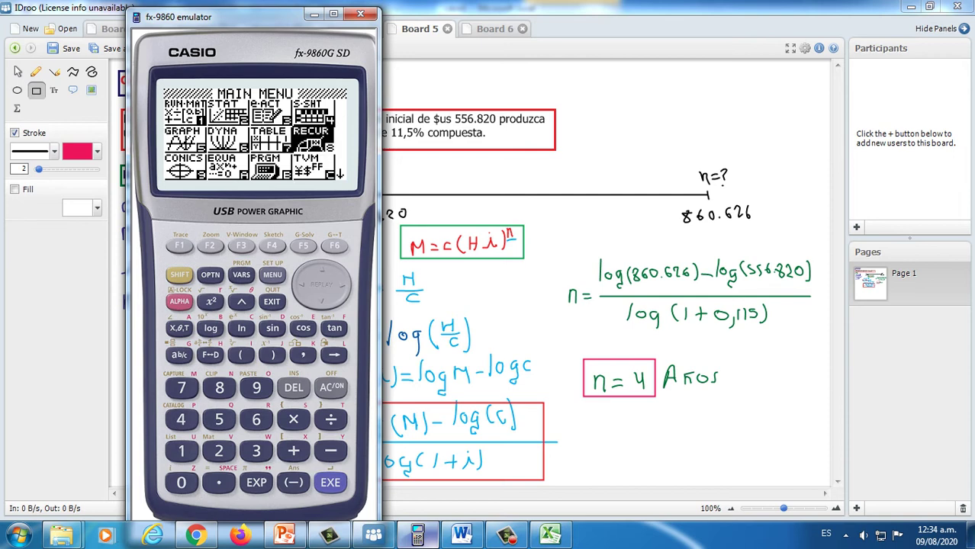
key("Left")
key("Left")
key("Left")
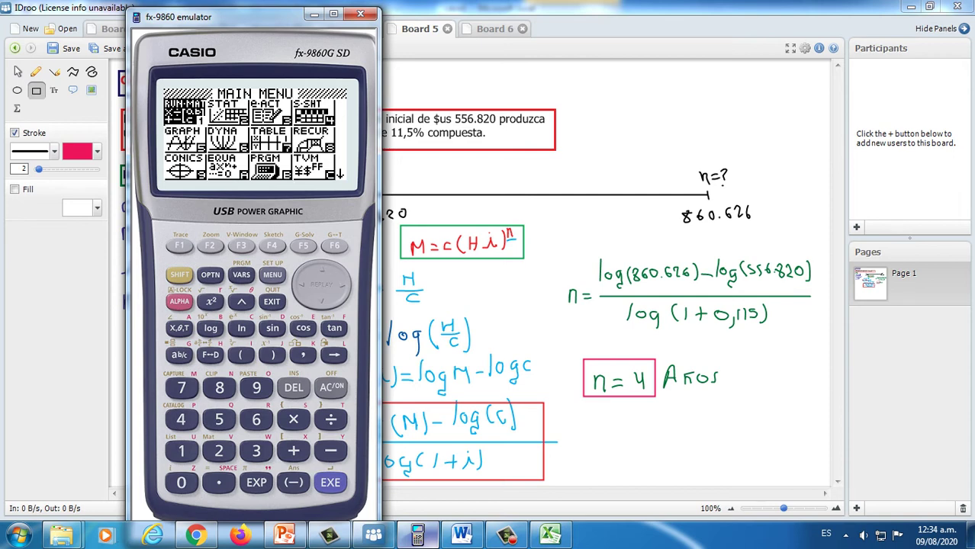
key("Return")
Start a fraction in RUN-MAT and enter "log 860626-log 556820)" as its numerator
key("slash")
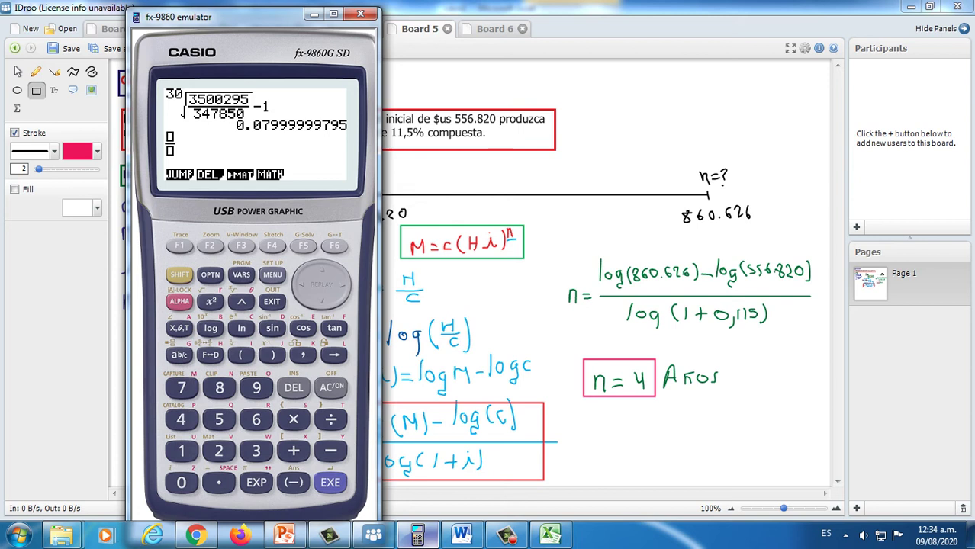
type("log 8606")
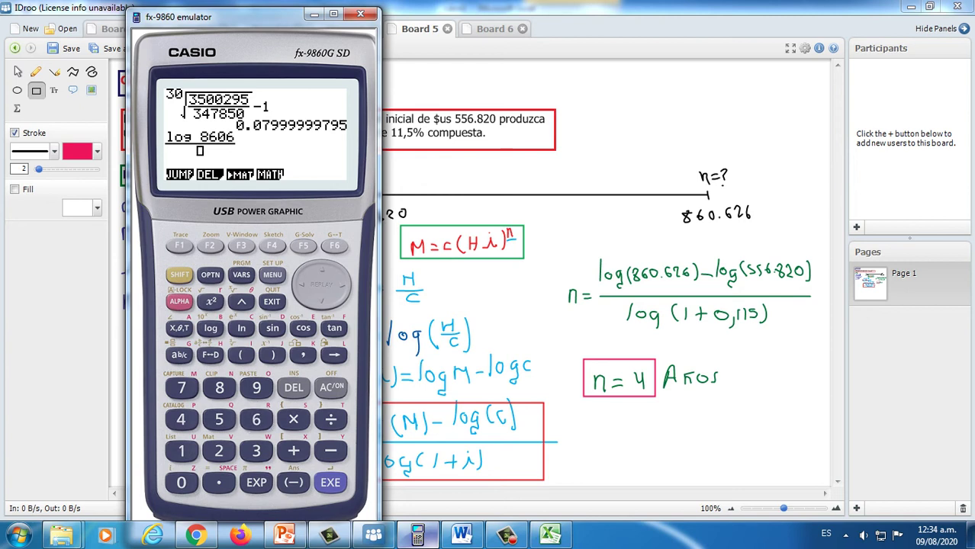
type("26)-")
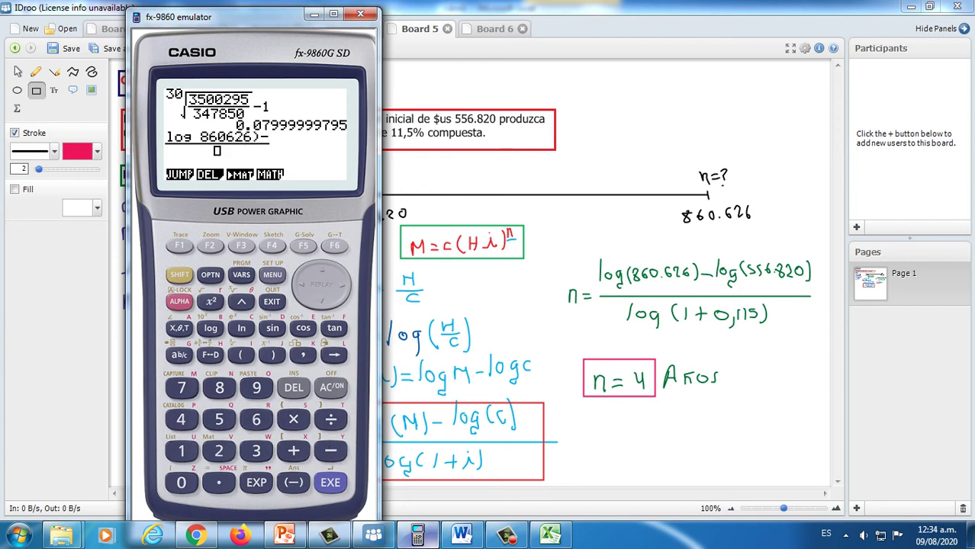
key("BackSpace")
key("BackSpace")
type("-log ")
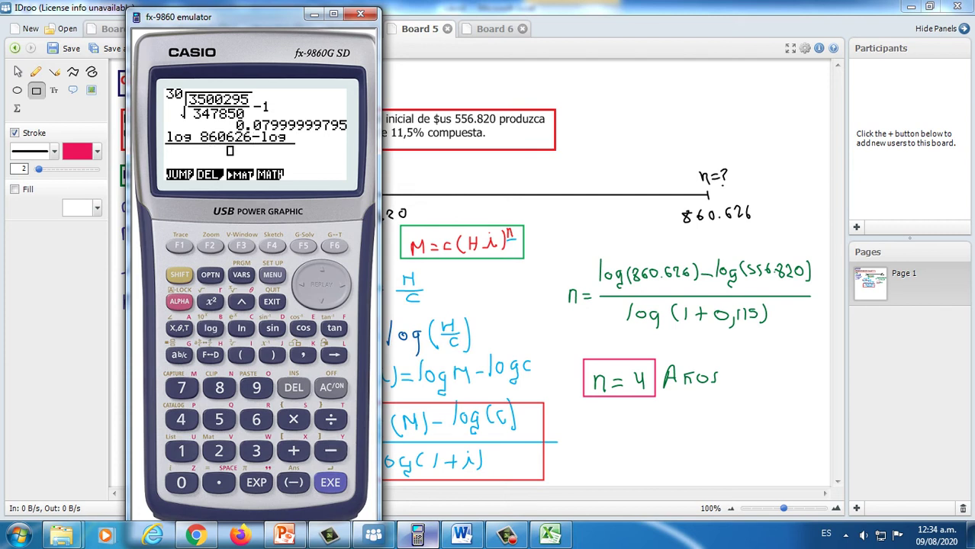
type("556")
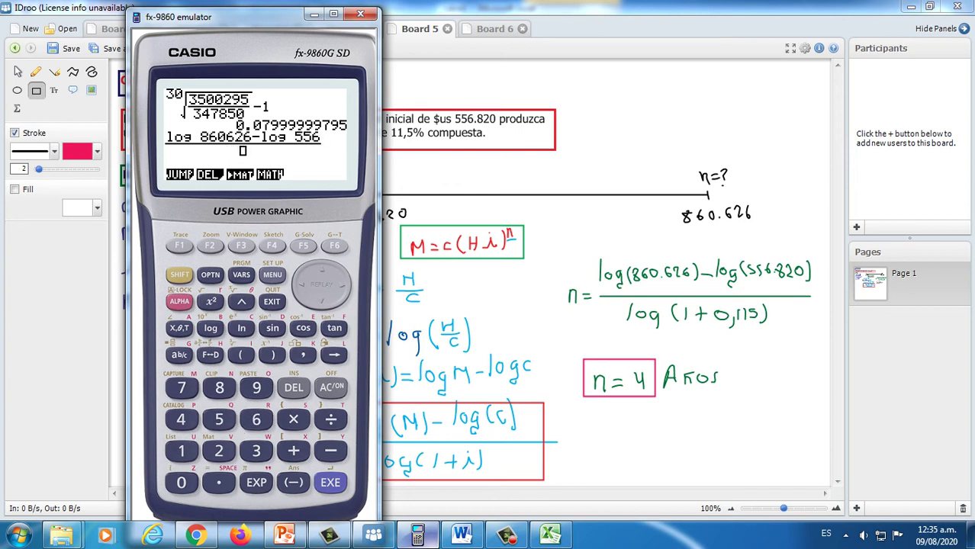
type("820)")
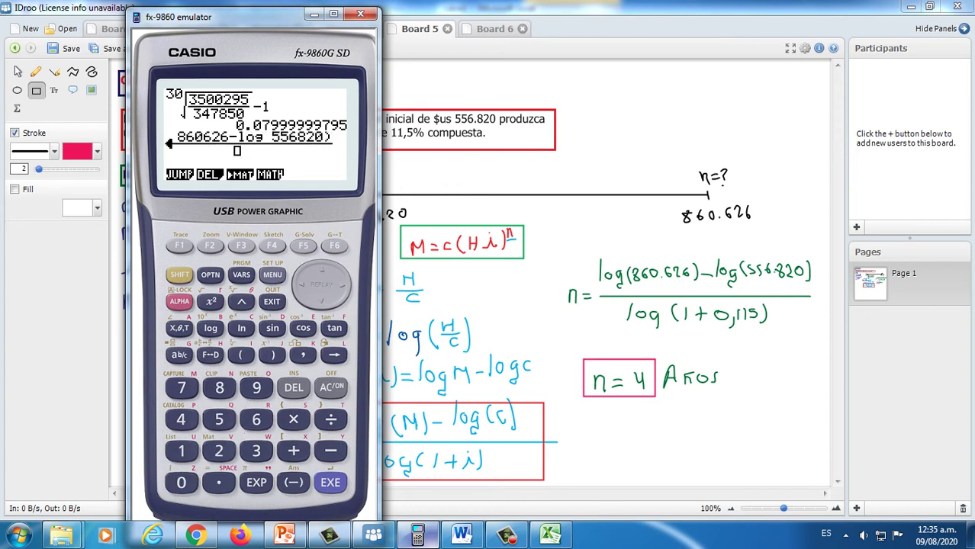
Enter log (1+0.115) as the fraction's denominator and evaluate the expression
key("Right")
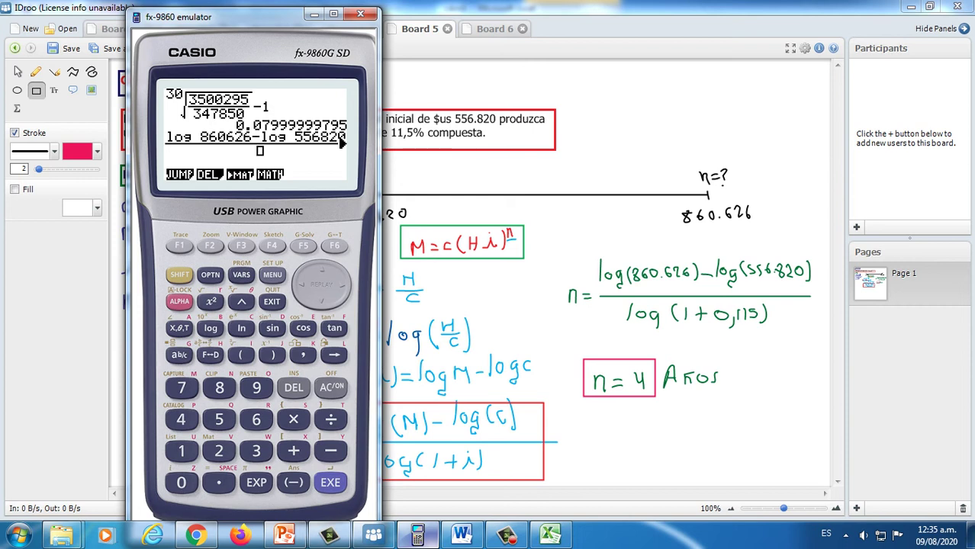
type("log(1+0.115")
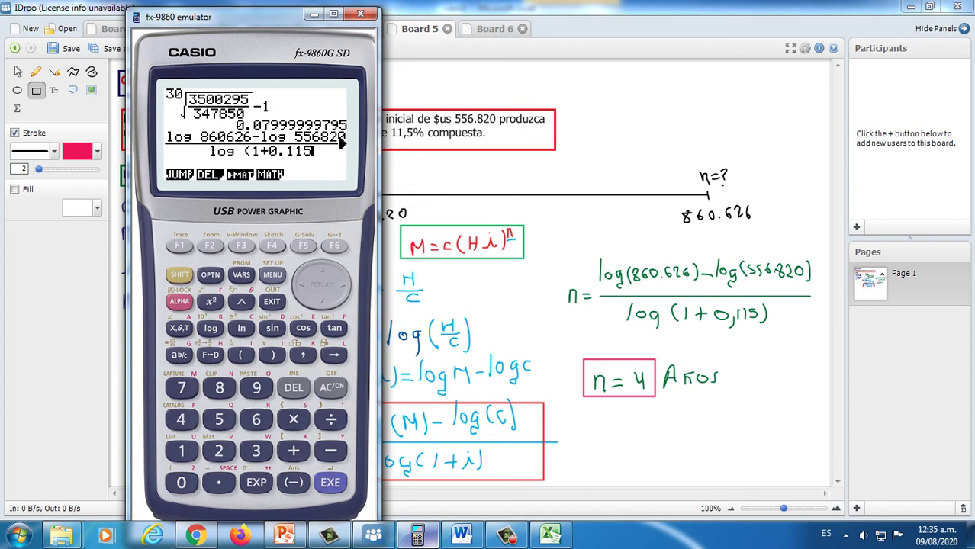
type(")")
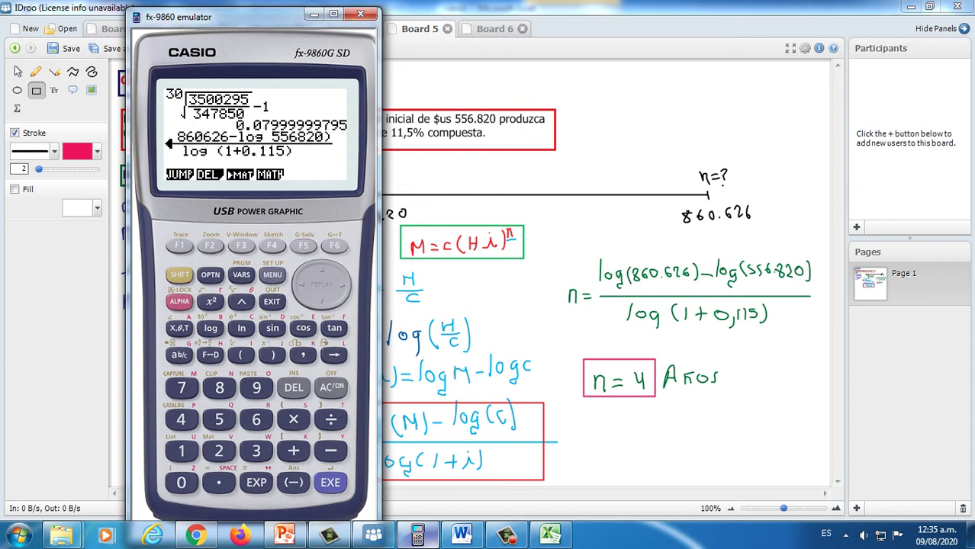
key("Return")
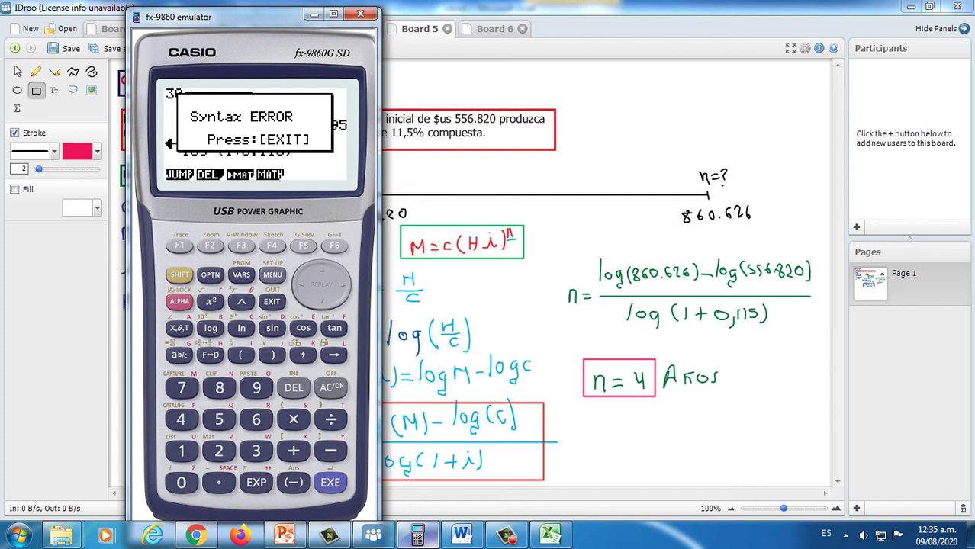
Remove the stray closing parenthesis after 556820 in the numerator and evaluate the fraction again
key("Escape")
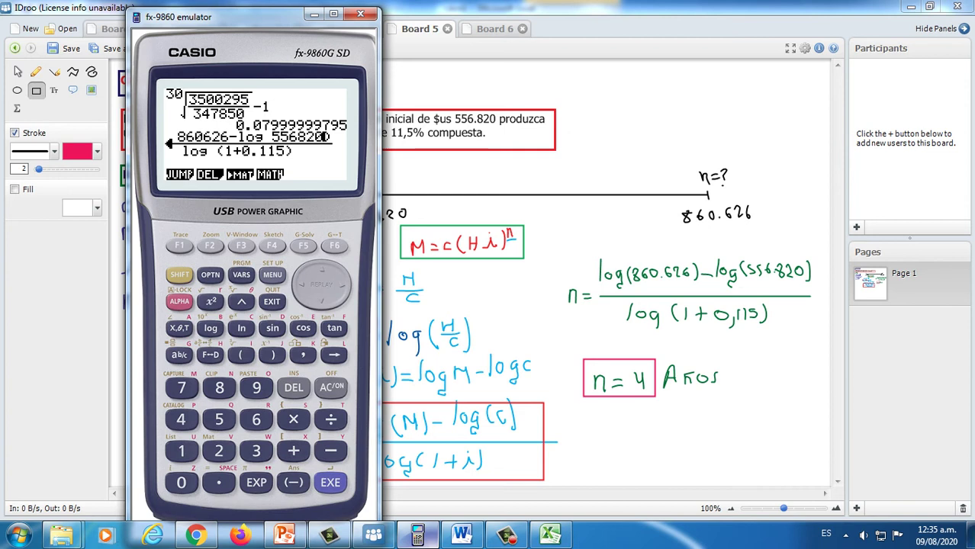
key("BackSpace")
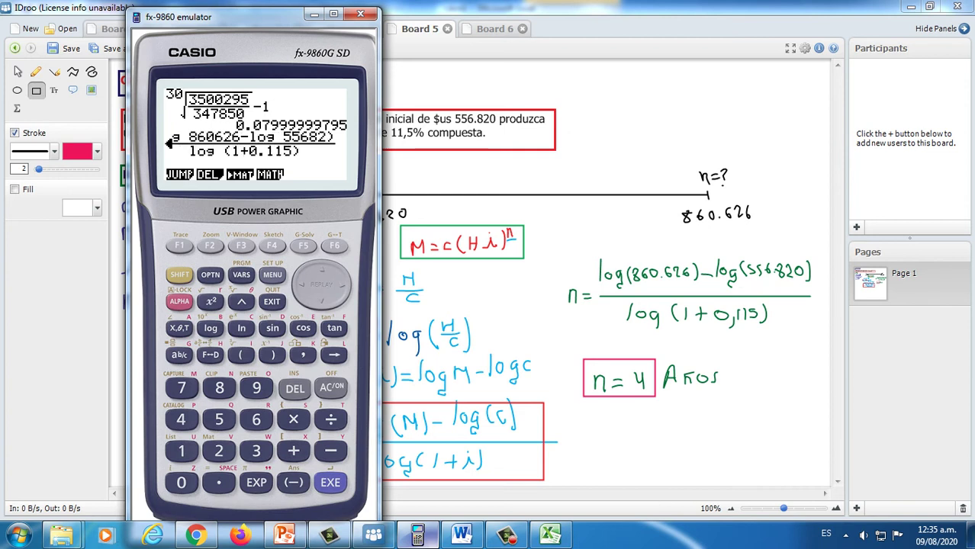
key("BackSpace")
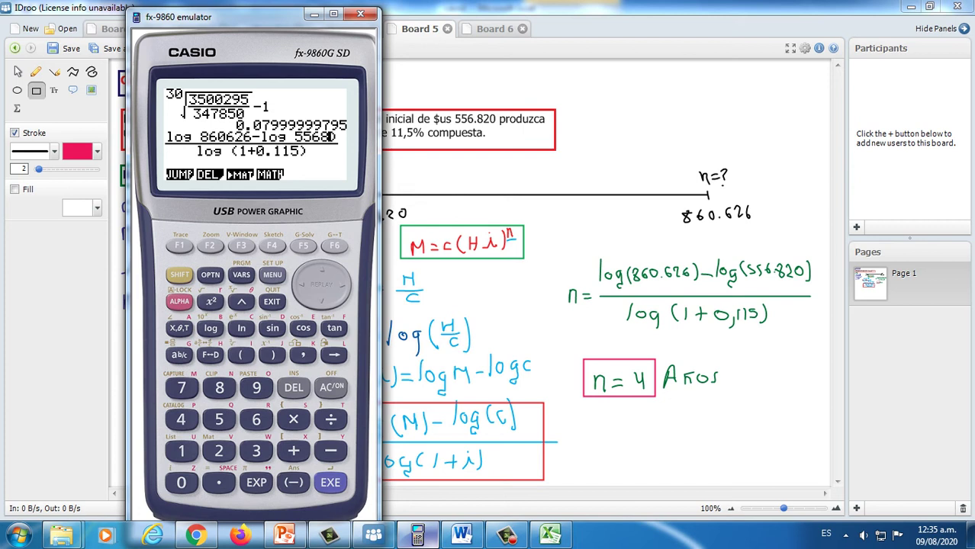
type("20")
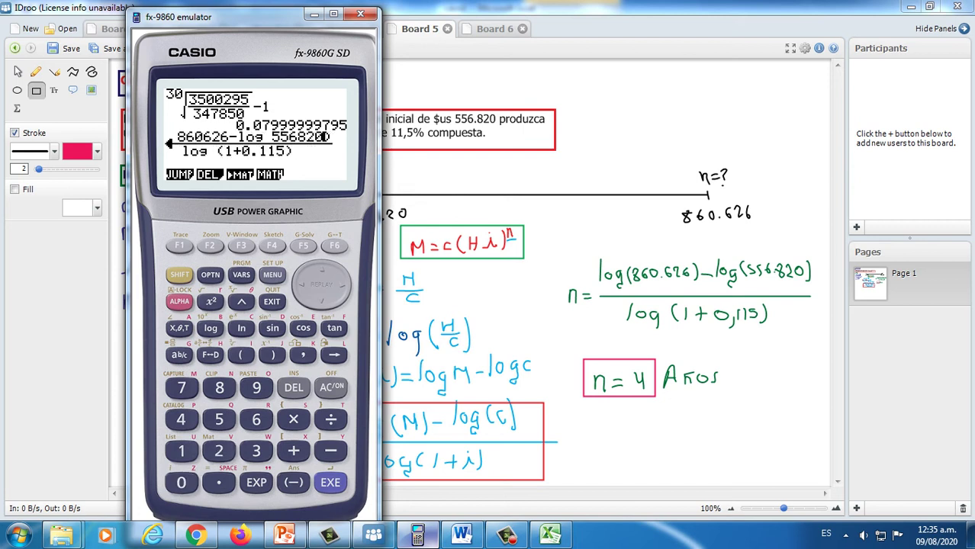
key("BackSpace")
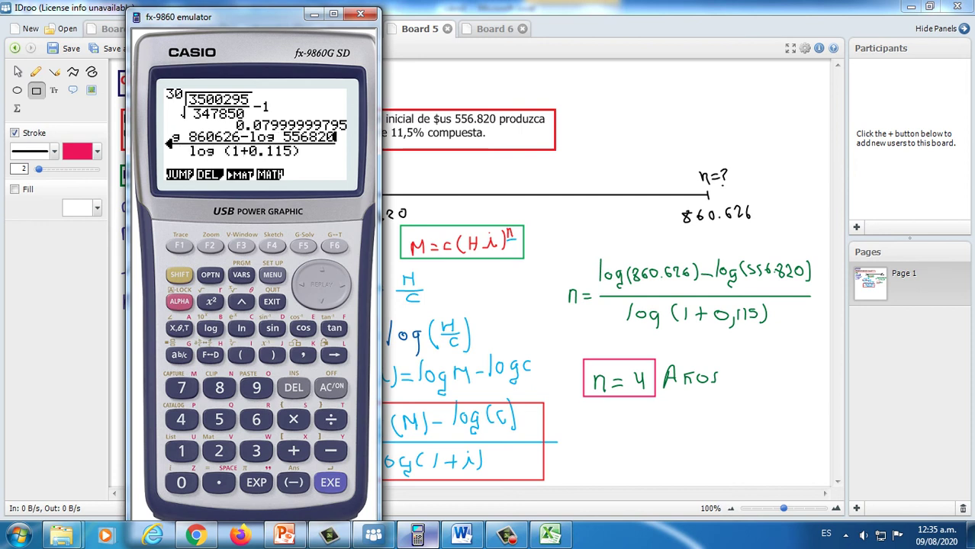
key("Return")
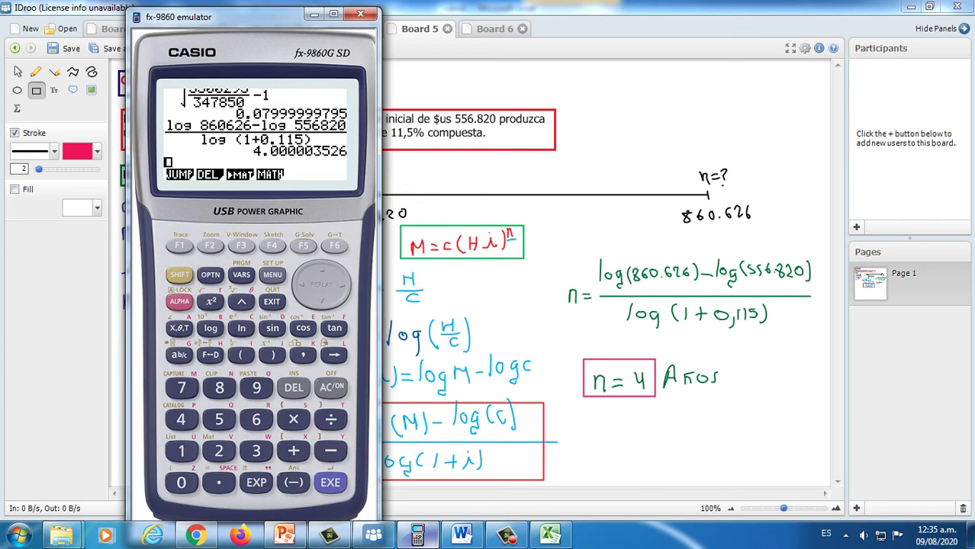
Copy the time problem's text box from slide 9 in PowerPoint into Excel at F29, and shift the population problem's text slightly left
left_click(314, 14)
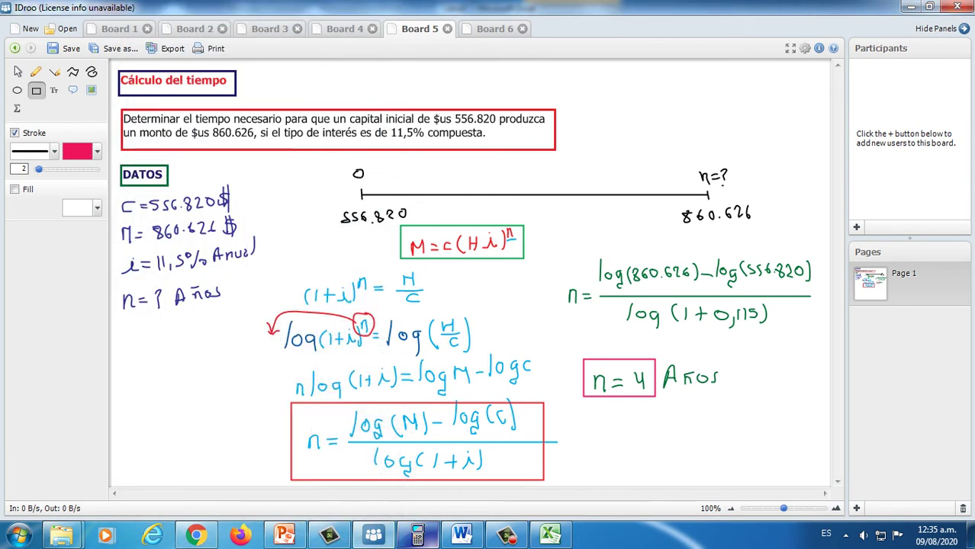
left_click(286, 536)
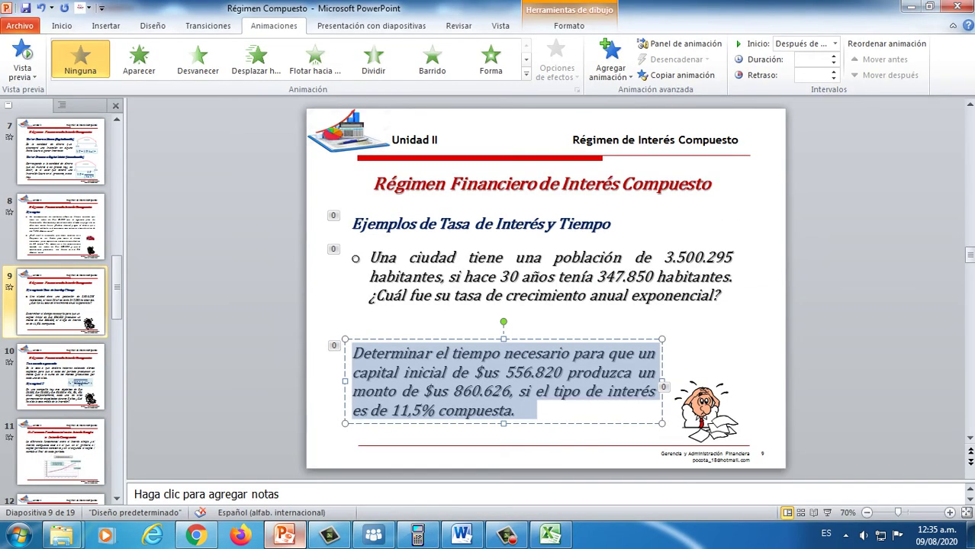
key("Escape")
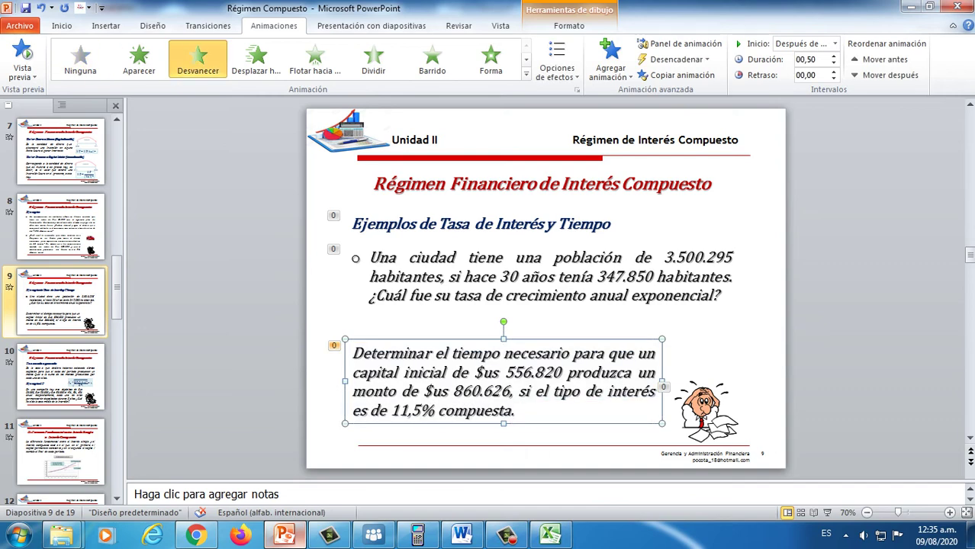
left_click(550, 535)
left_click(462, 389)
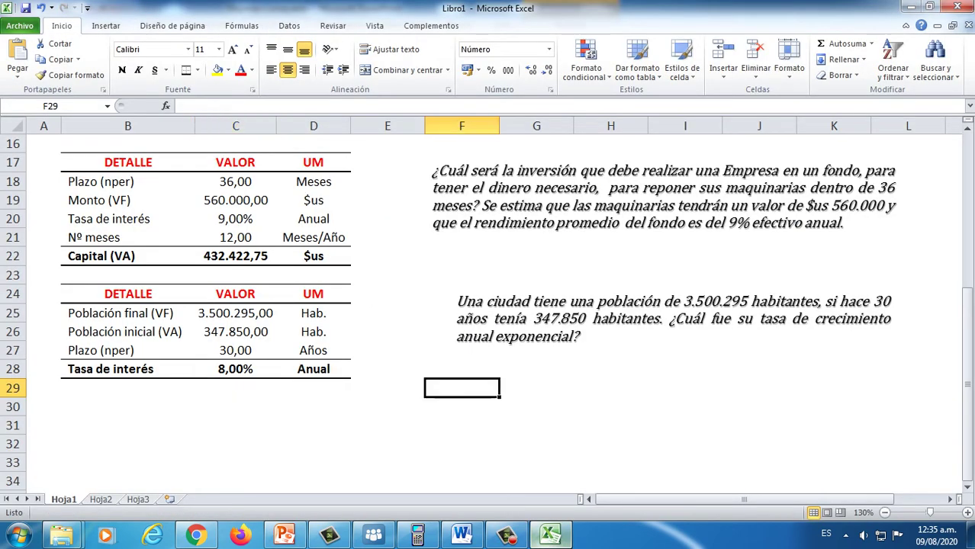
key("ctrl+v")
left_click(532, 319)
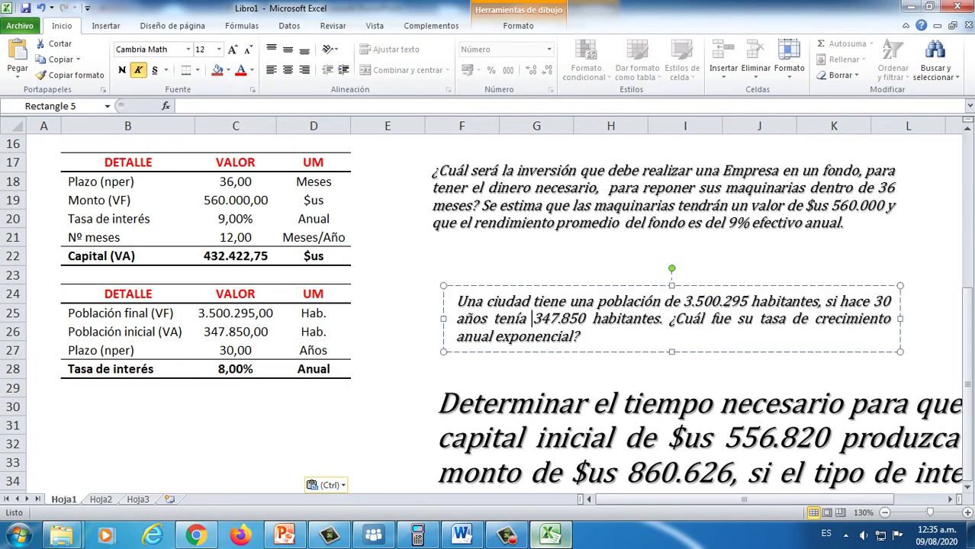
left_click_drag(522, 286, 506, 287)
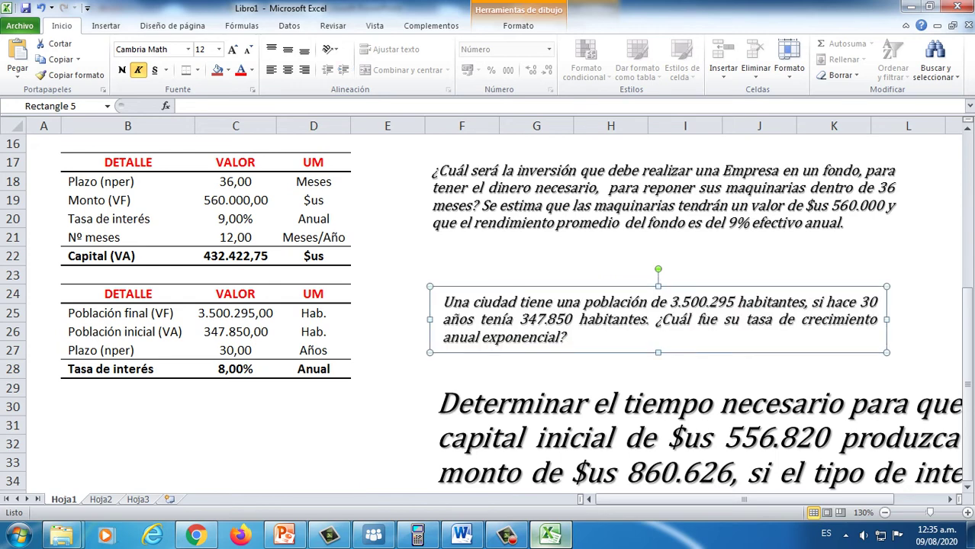
Set the pasted time problem's text to size 12 and narrow its box so it sits beside rows 30 to 34
scroll(535, 305, "down", 2)
left_click(558, 324)
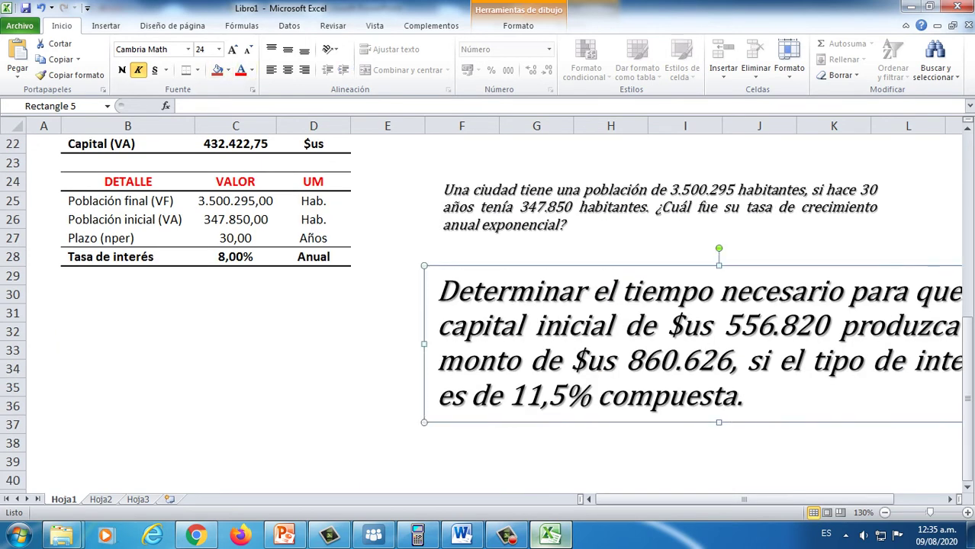
left_click(218, 49)
left_click(207, 125)
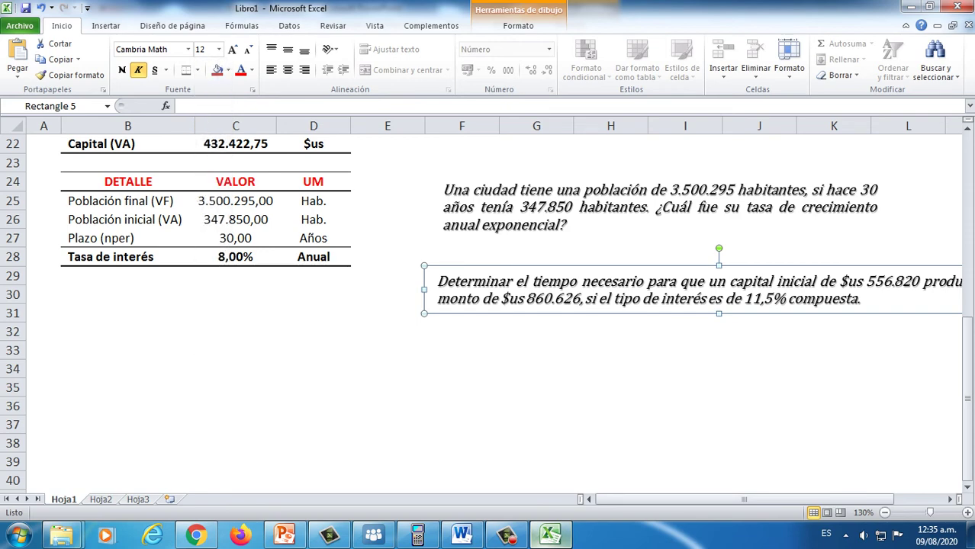
left_click_drag(423, 290, 444, 330)
left_click_drag(796, 335, 880, 336)
Copy the DETALLE, VALOR and UM header row from B24:D24 to B30:D30
left_click(128, 294)
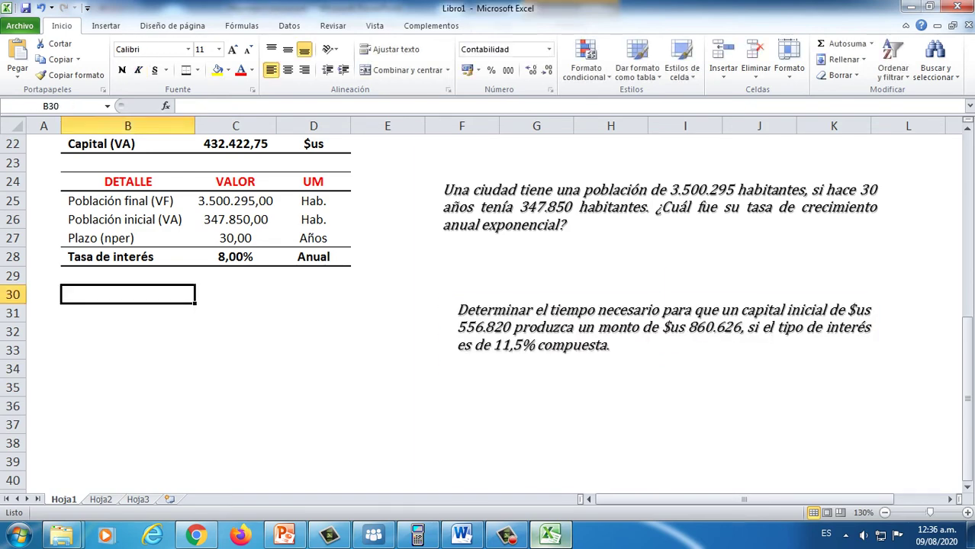
left_click_drag(129, 182, 314, 182)
key("ctrl+c")
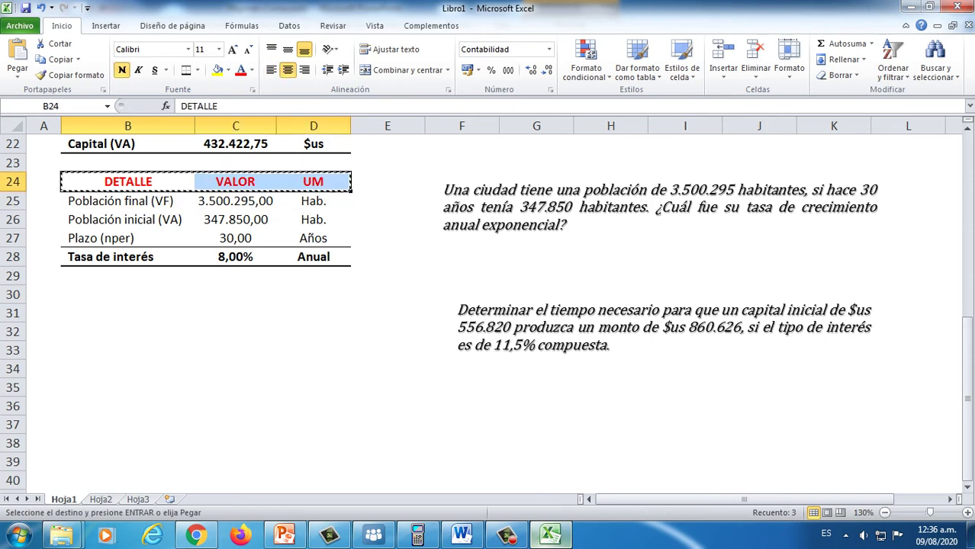
left_click(128, 294)
key("ctrl+v")
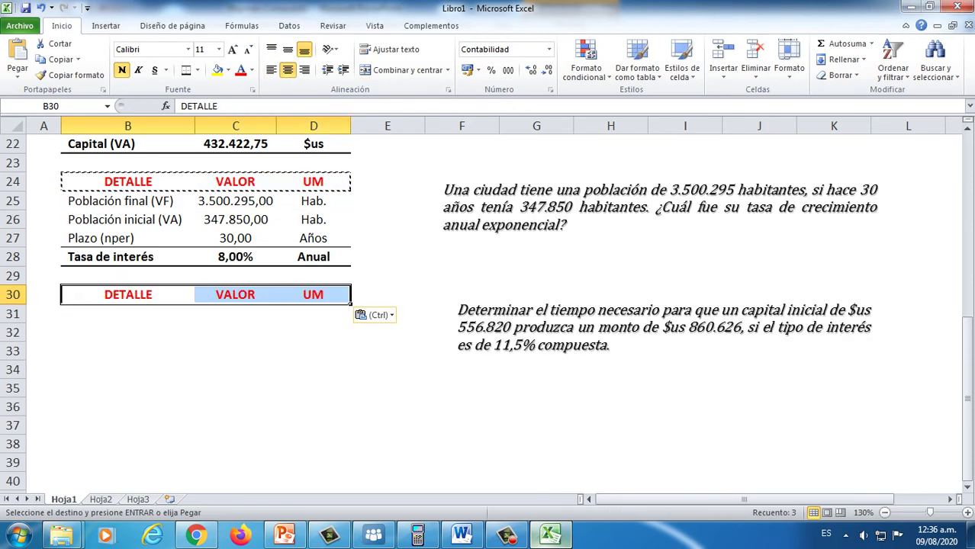
Fill row 31 of the new table with "Capital (VA)", 556.820 and the unit "$us"
left_click(128, 314)
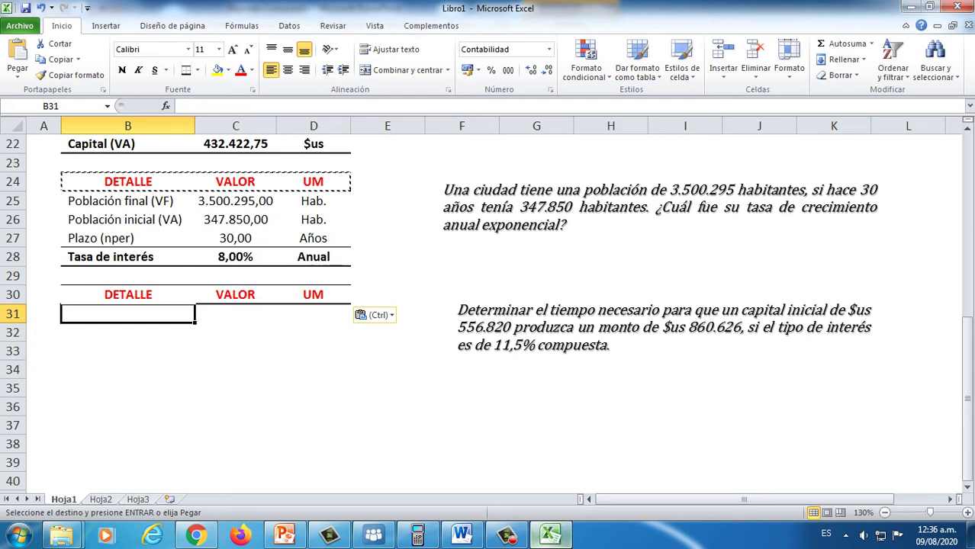
type("Capital (")
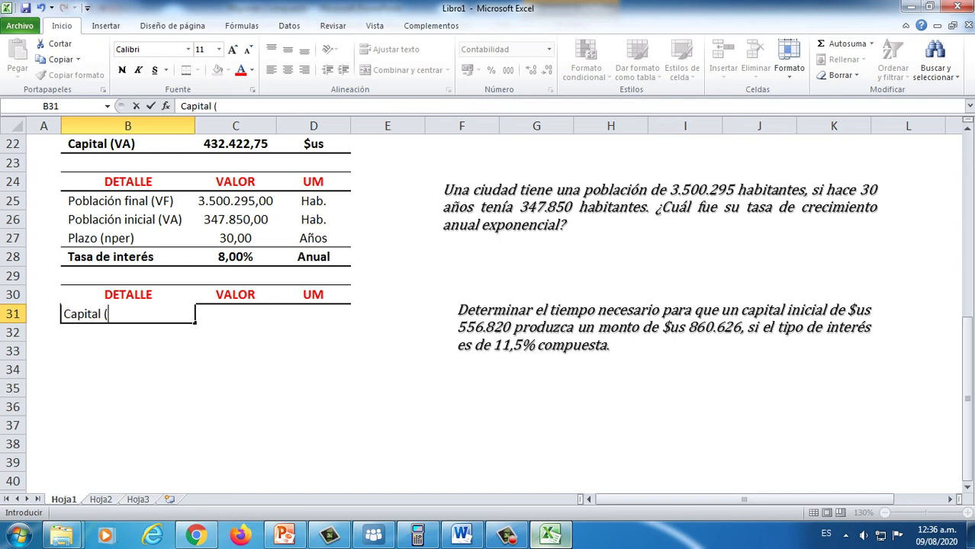
type("VA)")
key("Tab")
type("556")
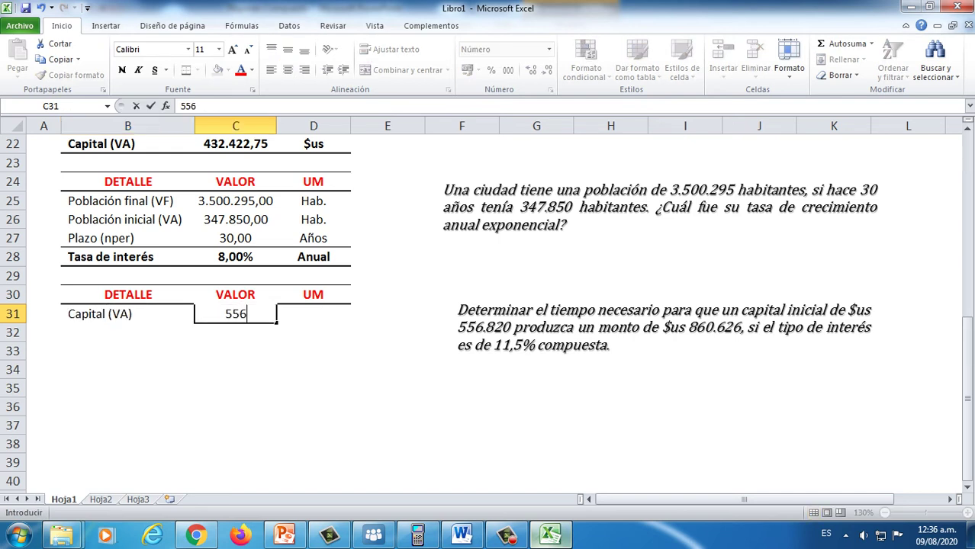
type(".820")
key("Tab")
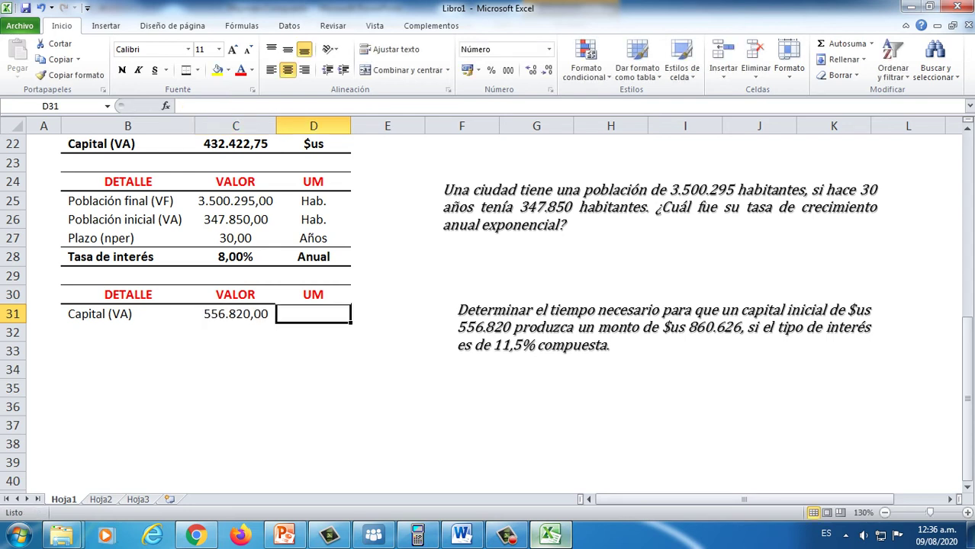
type("$us")
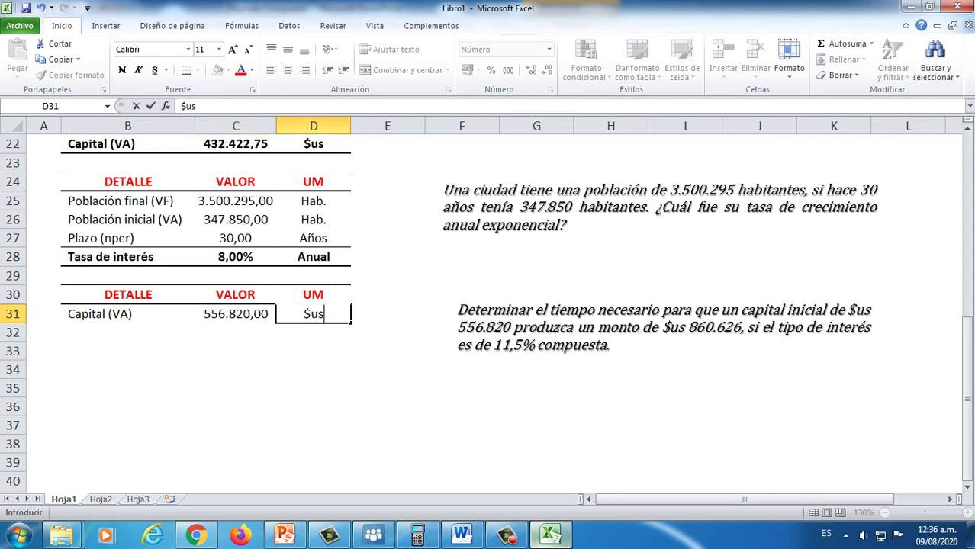
key("Return")
key("Left")
key("Left")
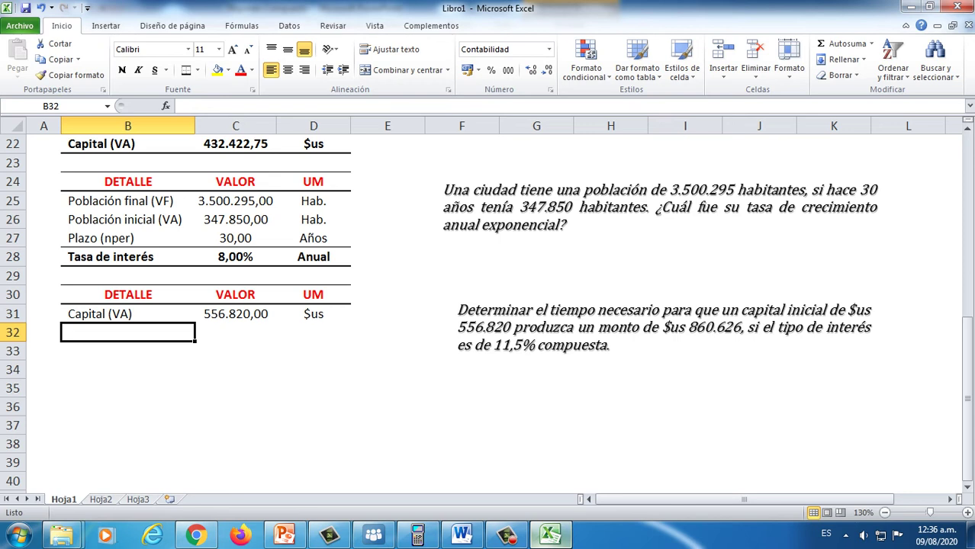
type("C")
key("BackSpace")
type("mON")
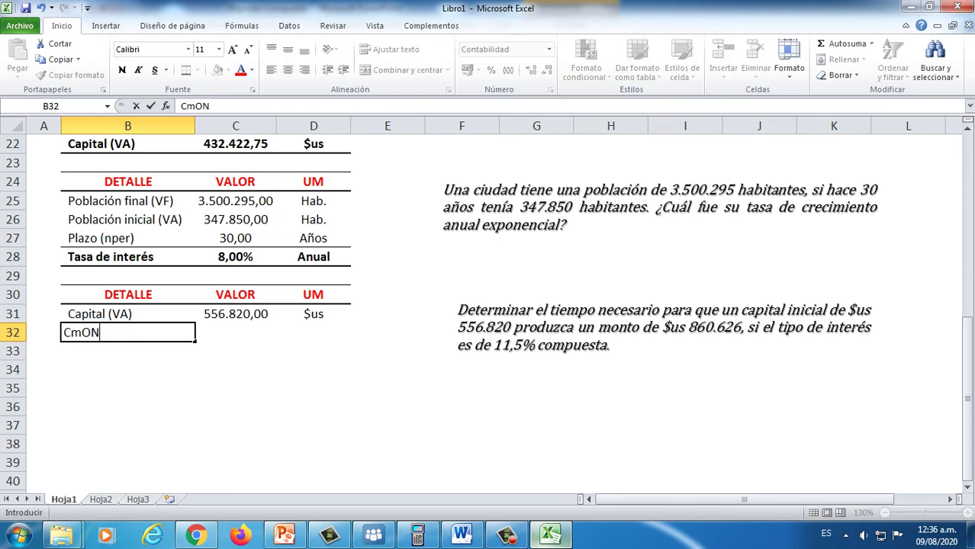
type("TO")
key("BackSpace")
key("BackSpace")
key("BackSpace")
key("BackSpace")
key("BackSpace")
key("BackSpace")
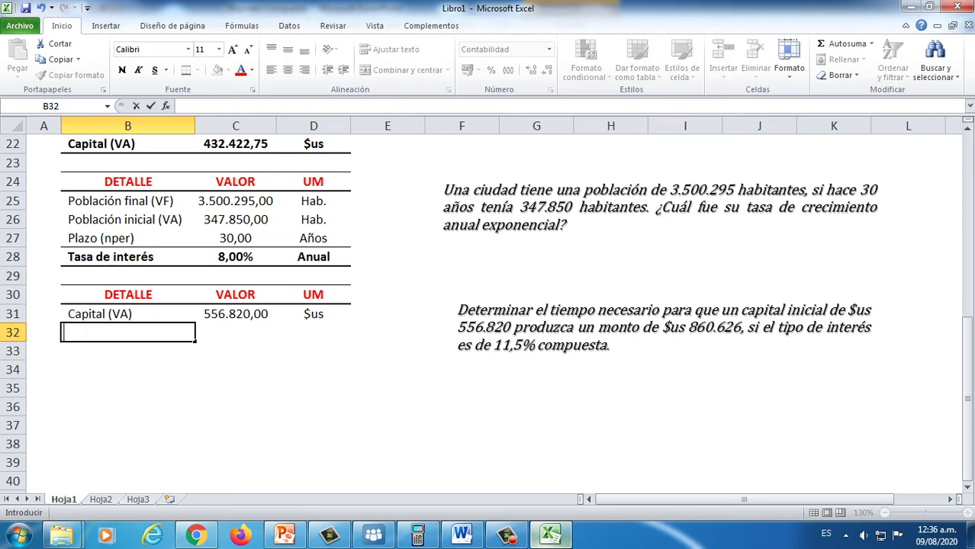
Fill row 32 of the time problem's table with "Monto (VF)", 860626 and the unit "$us"
type("Monto ")
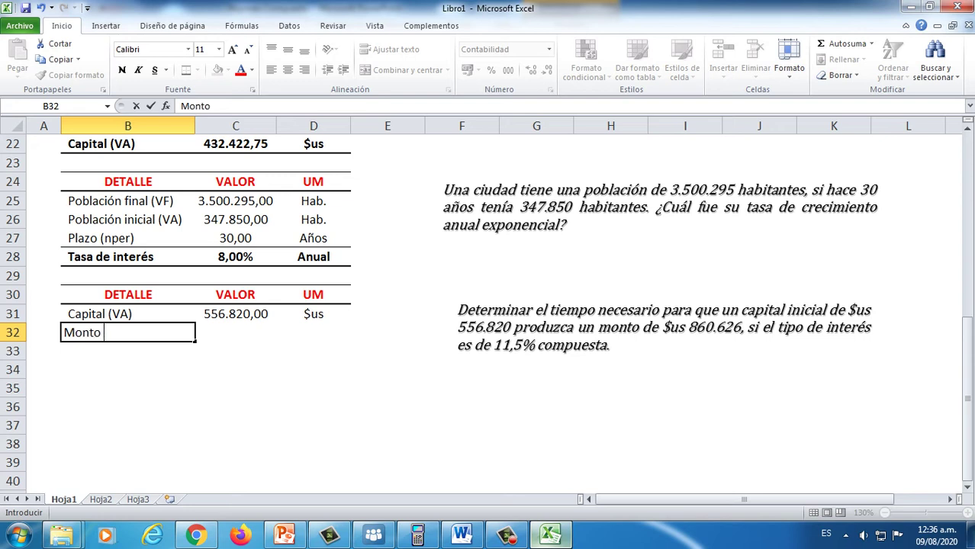
type("(VF)")
key("Tab")
type("860626")
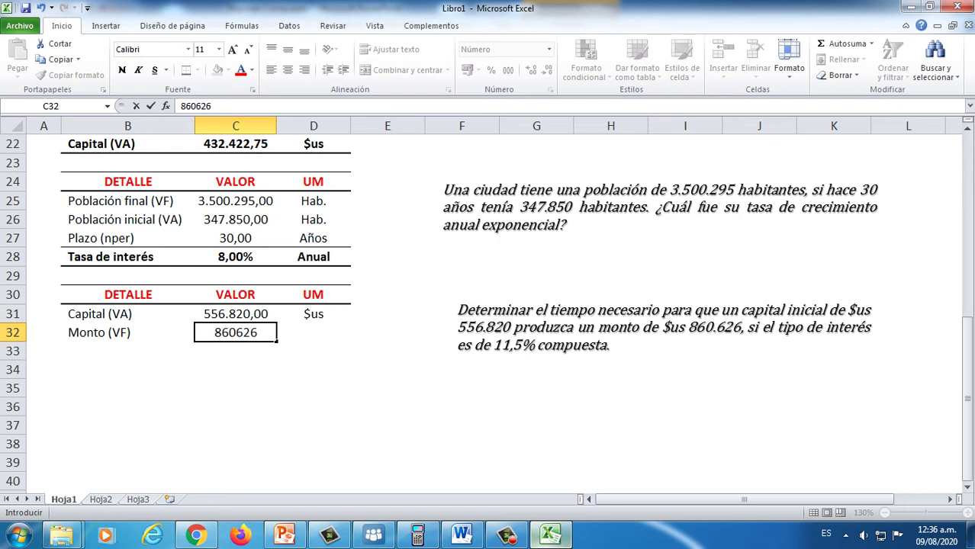
key("Tab")
type("$us")
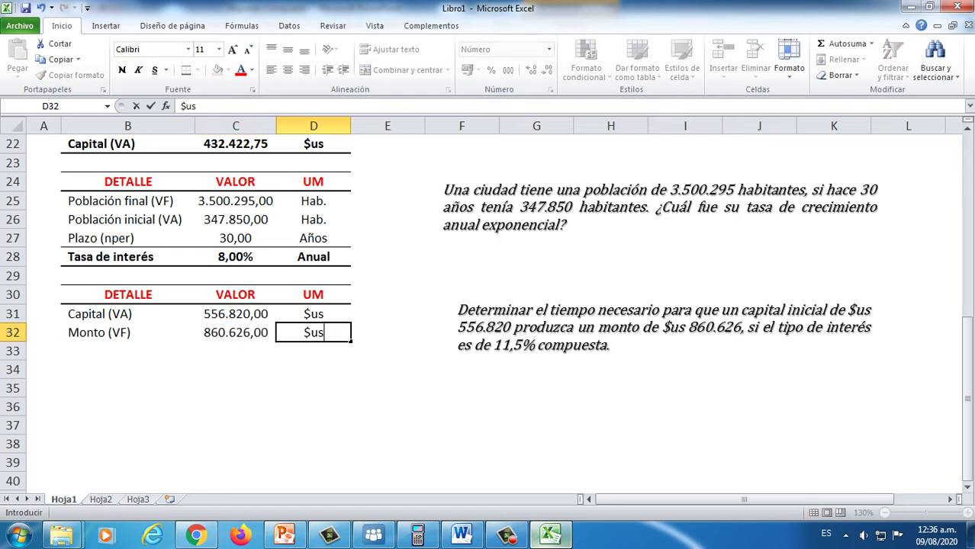
key("Return")
Fill row 33 with "Tasa de interés", 11,5% and the unit "Anual"
left_click(127, 352)
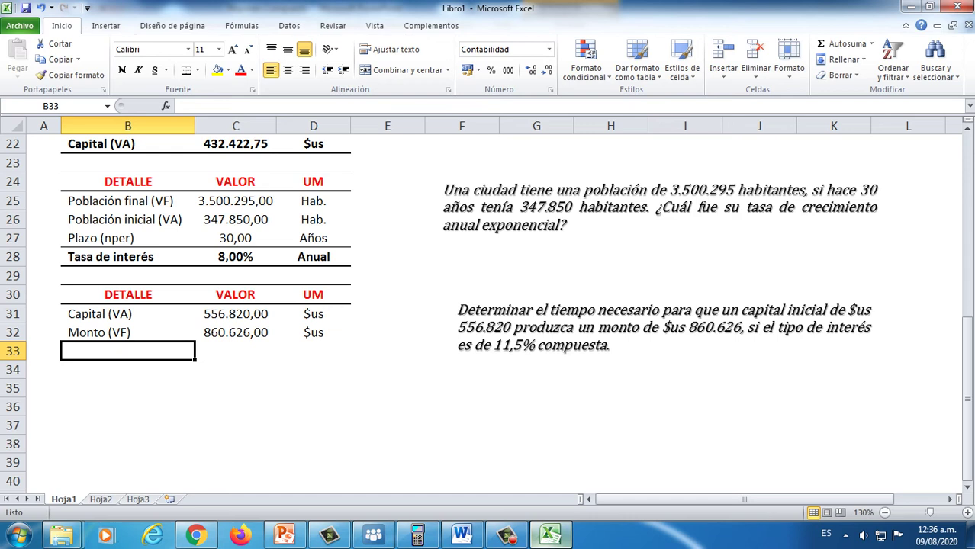
type("Tasa de ")
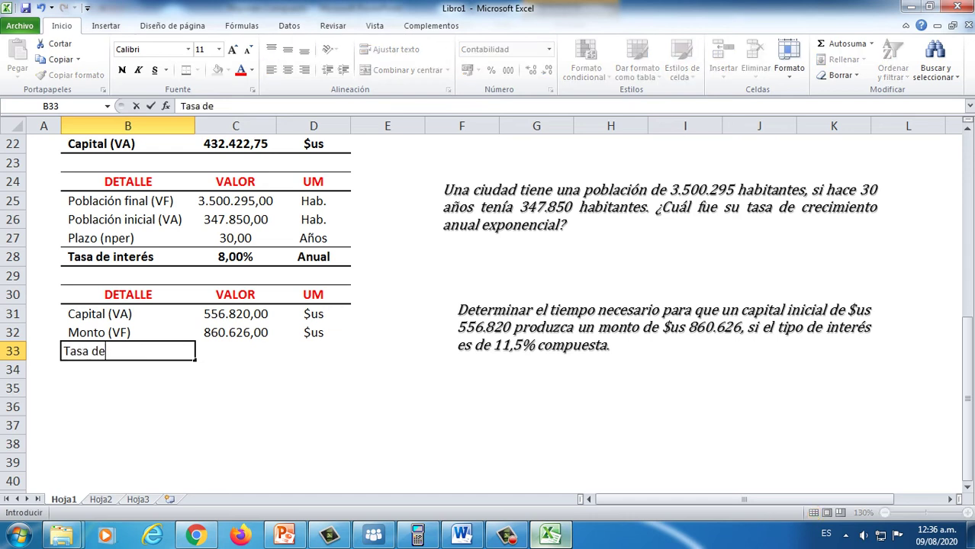
type("interés")
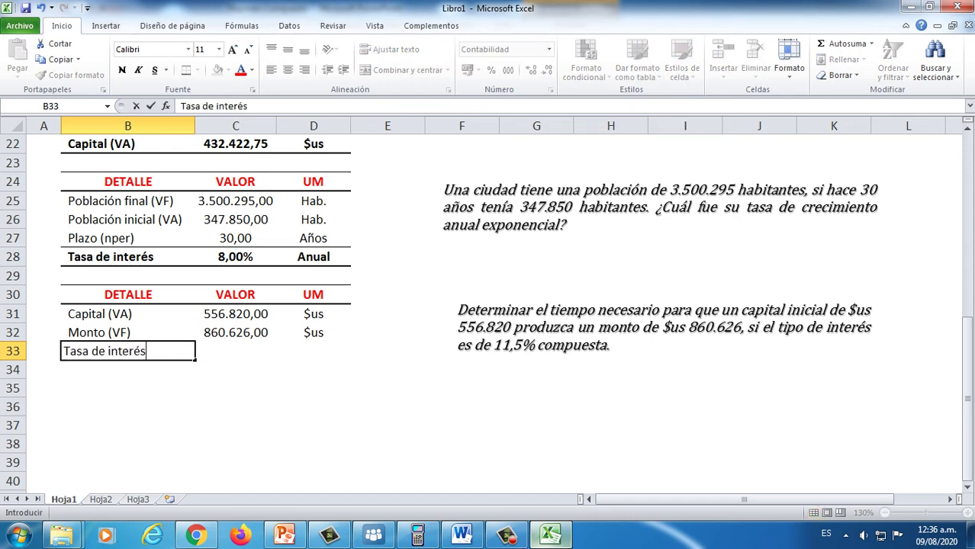
key("Tab")
type("11,5")
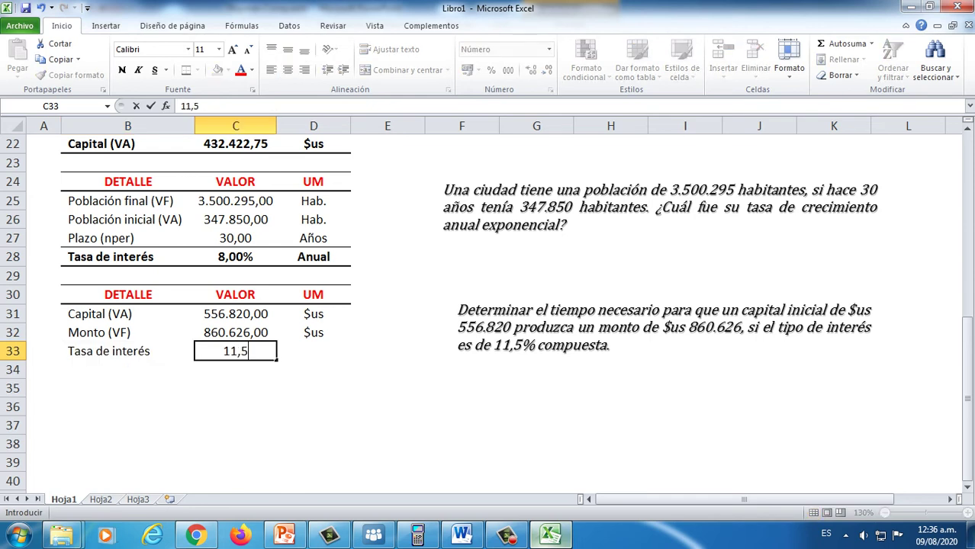
type("5")
key("BackSpace")
type("5")
key("BackSpace")
type("%")
key("Tab")
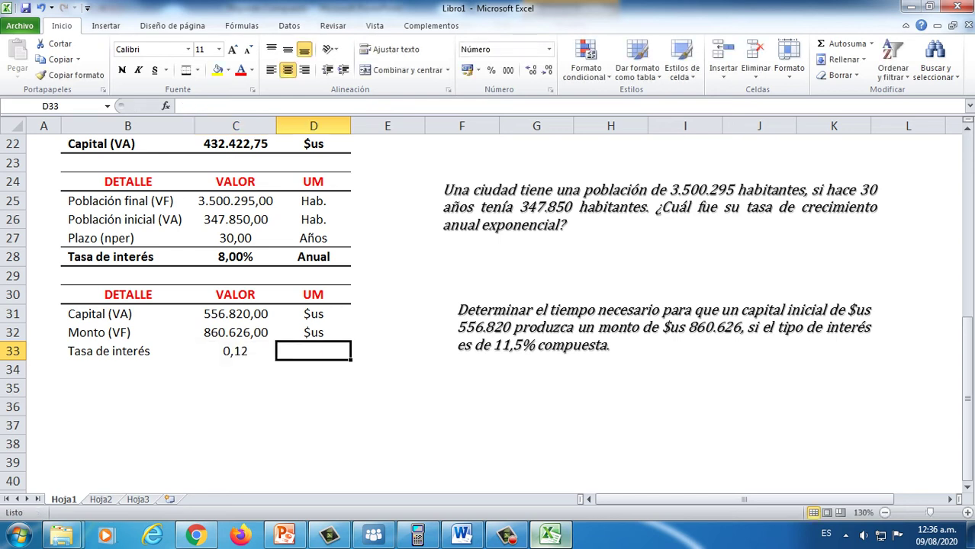
type("Anual")
key("Return")
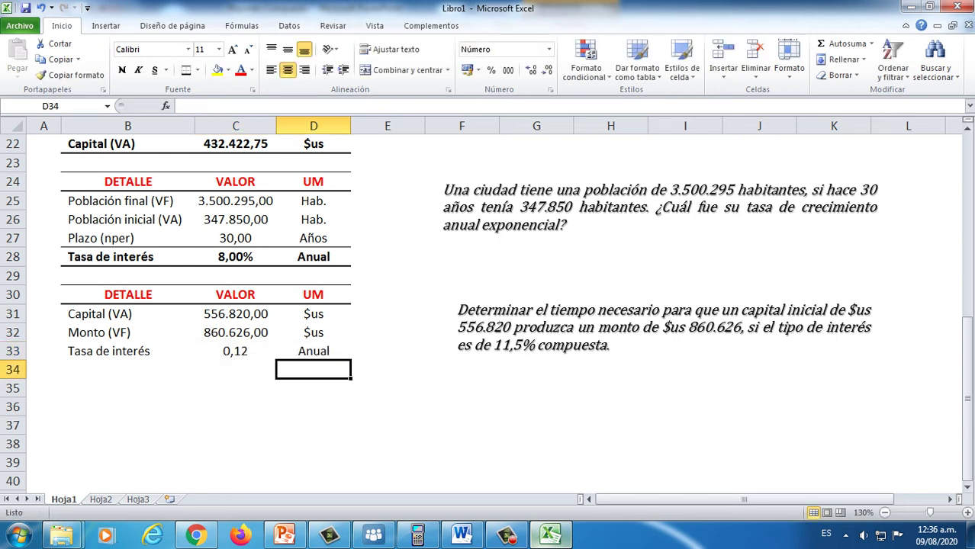
Format the interest rate in C33 as a percentage with two decimals
left_click(235, 351)
left_click(491, 70)
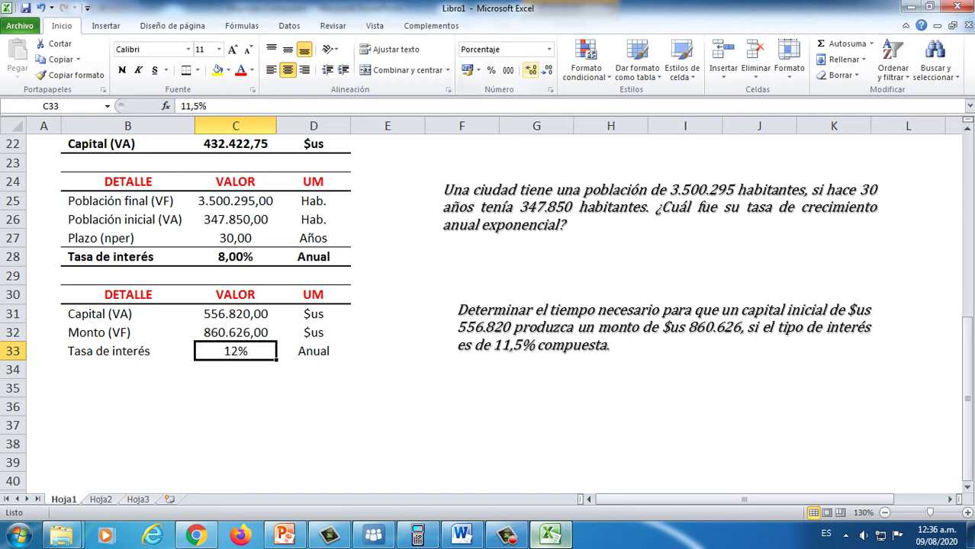
left_click(531, 70)
left_click(531, 69)
Format B34:D34 in bold with top and bottom borders, and label B34 "Plazo (nper)"
left_click_drag(127, 370, 313, 370)
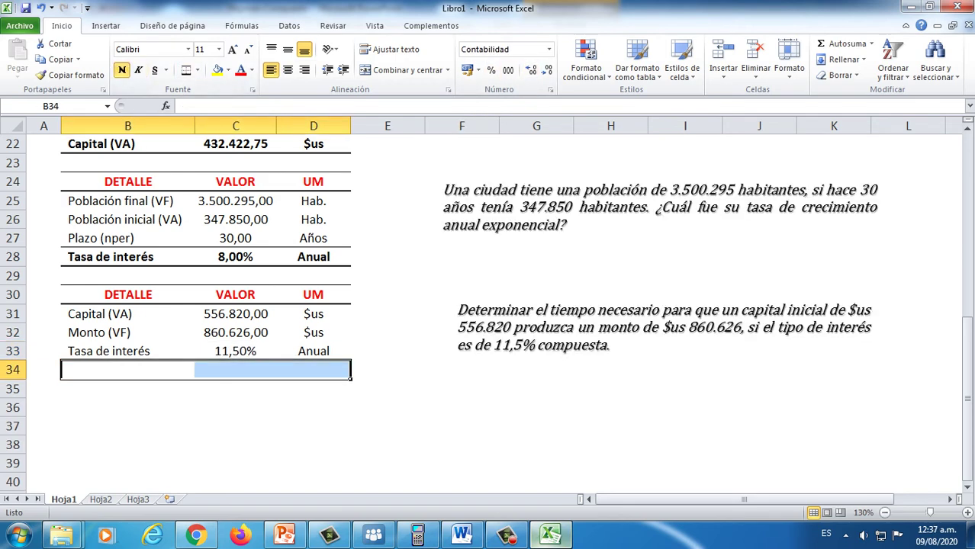
left_click(127, 369)
type("Pla")
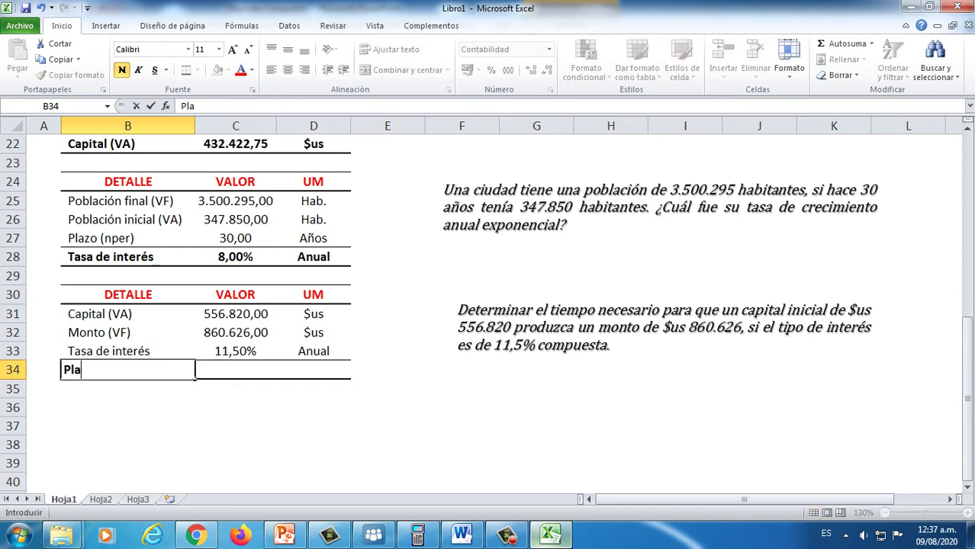
type("zo (nper)")
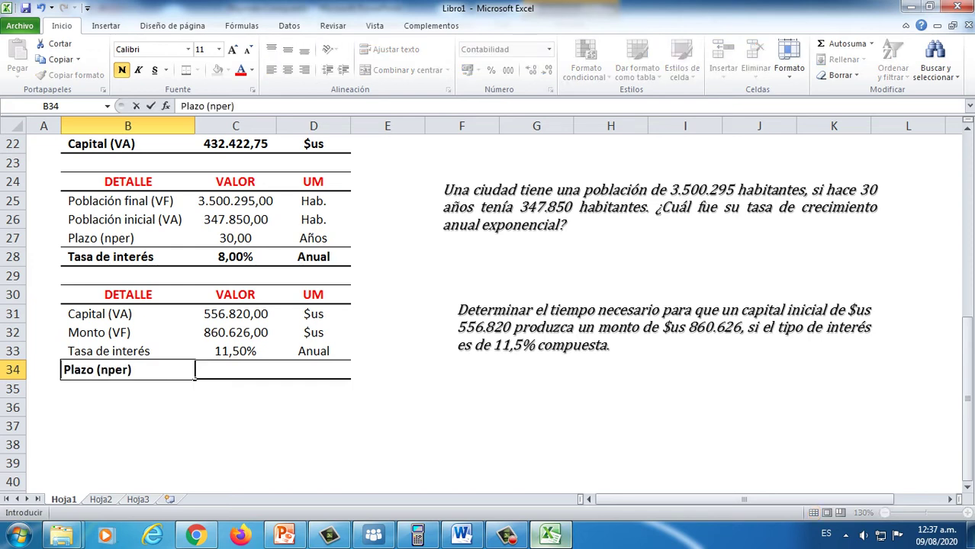
key("Tab")
Calculate the term in C34 with =NPER(C33;;-C31;C32), leaving the payment argument empty
type("=np")
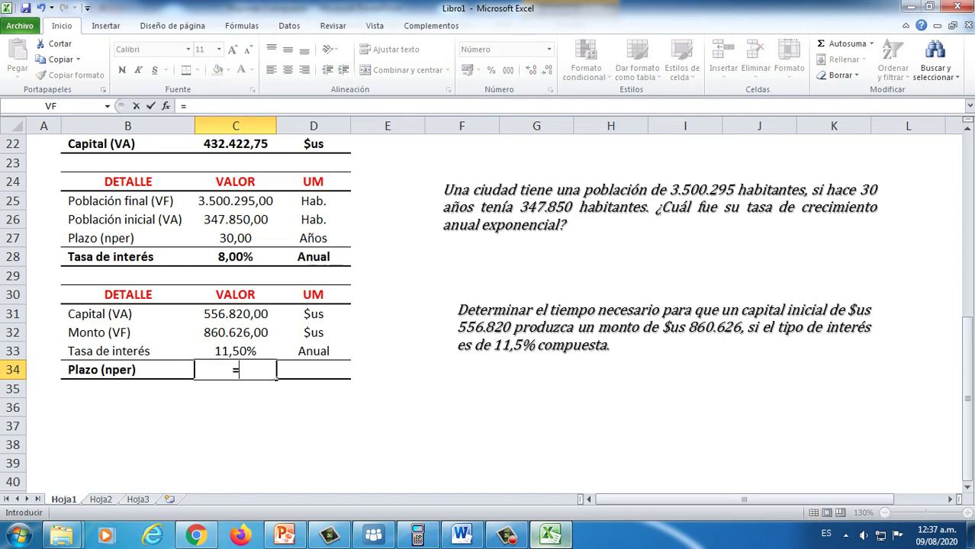
key("Tab")
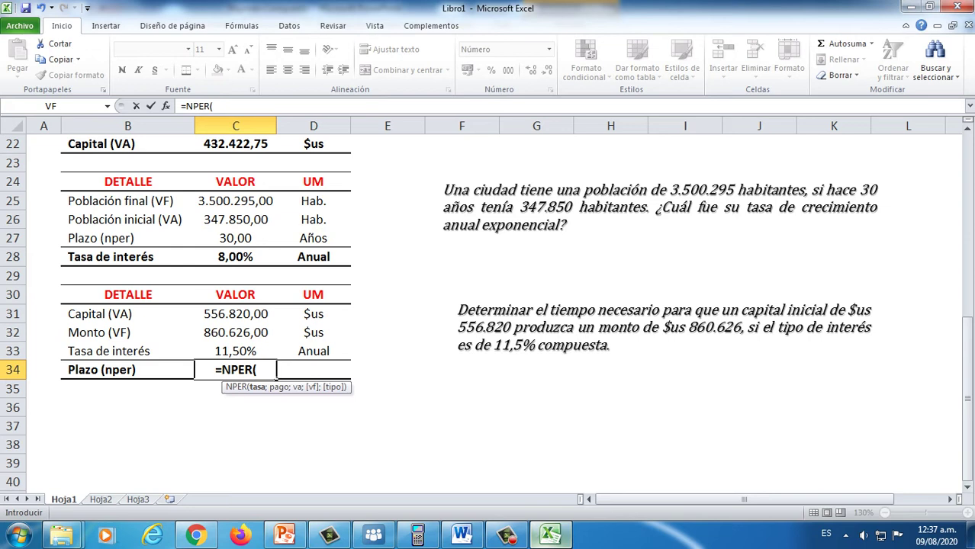
key("Up")
type(";")
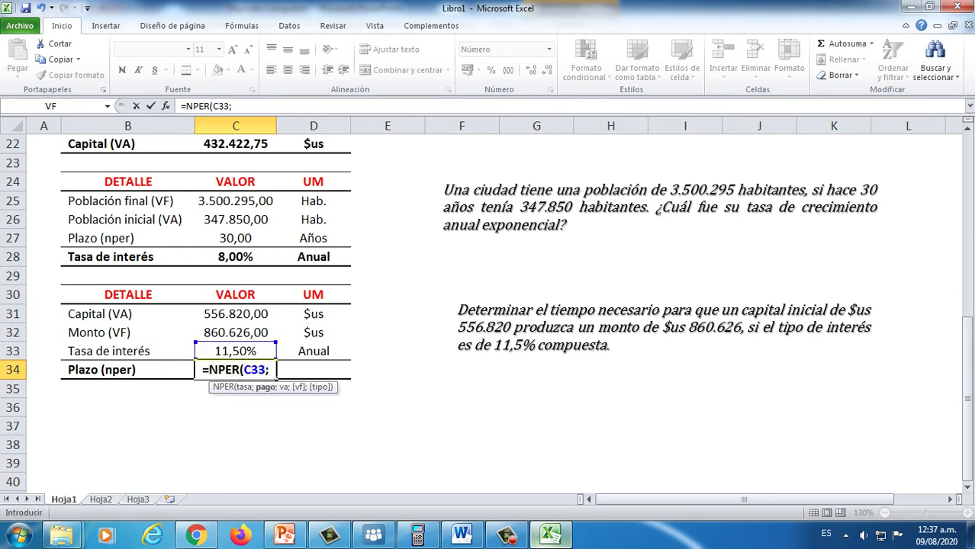
type(";-")
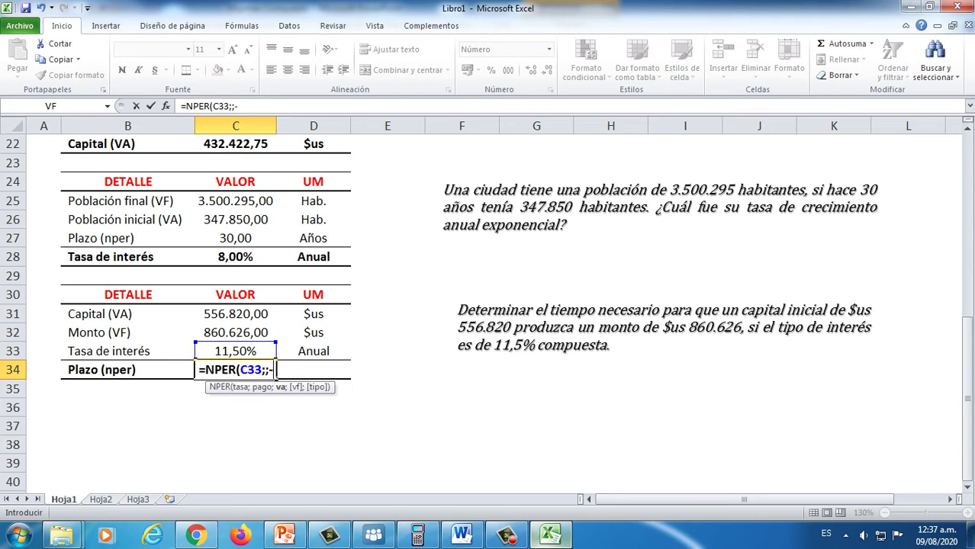
key("Up")
key("Up")
key("Up")
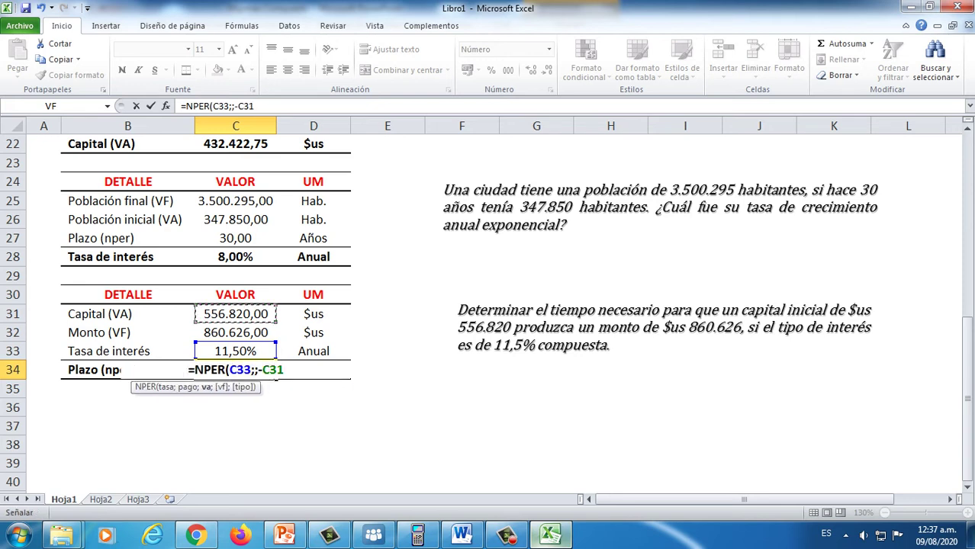
type(";")
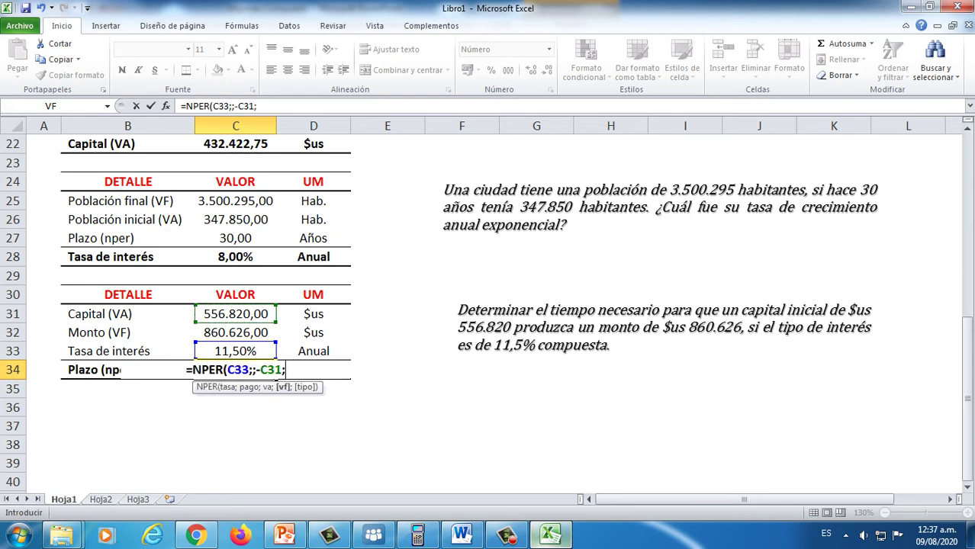
key("Up")
key("Up")
key("Return")
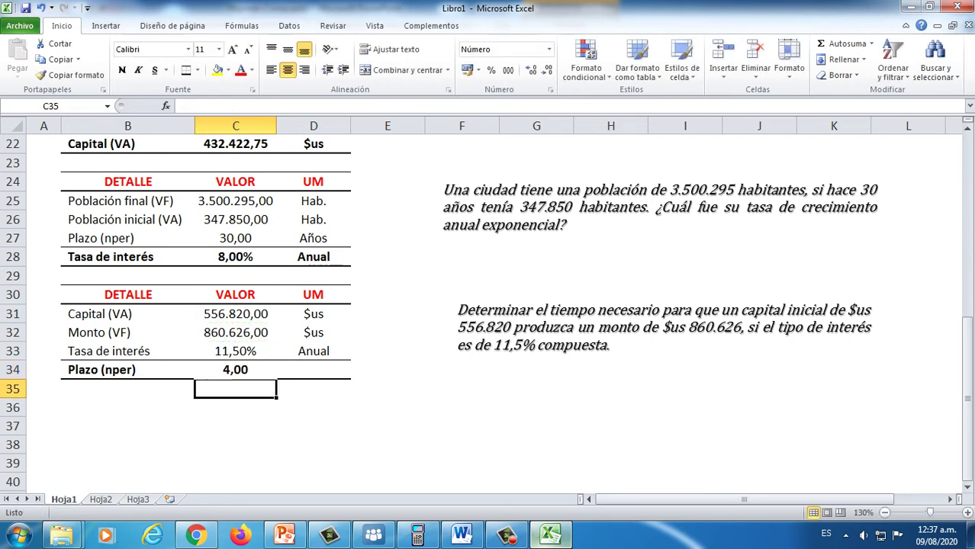
Enter "Años" as the unit of the term in D34
key("Up")
key("Right")
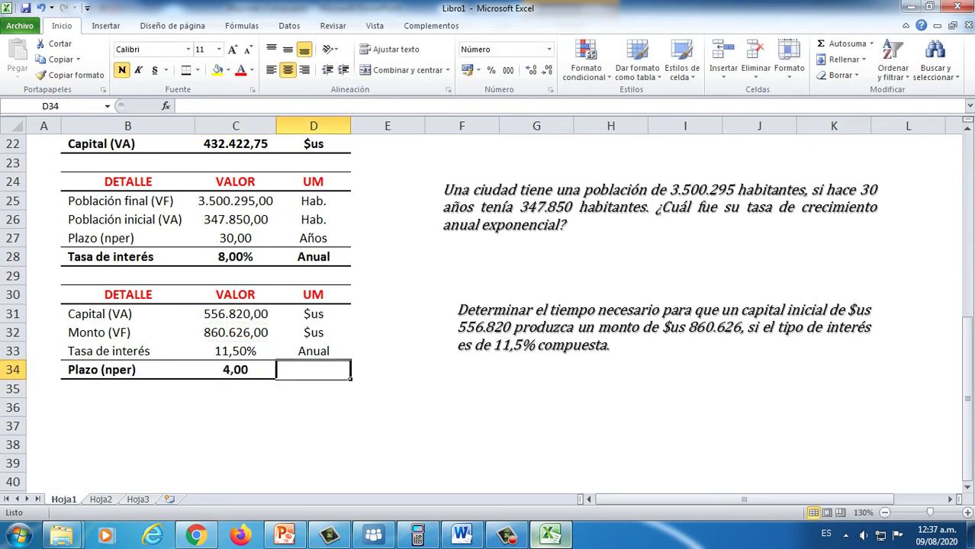
type("Años")
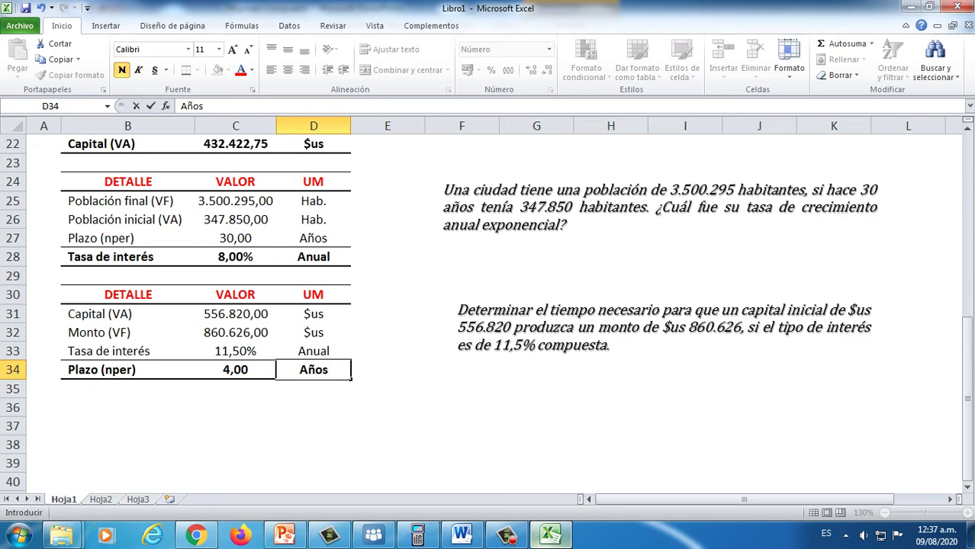
left_click(387, 408)
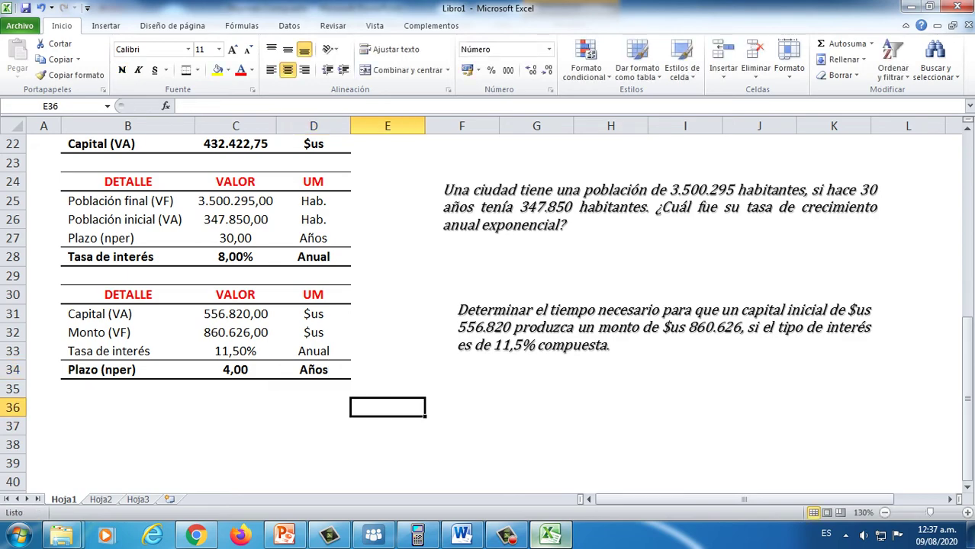
scroll(489, 305, "up", 7)
scroll(489, 305, "down", 4)
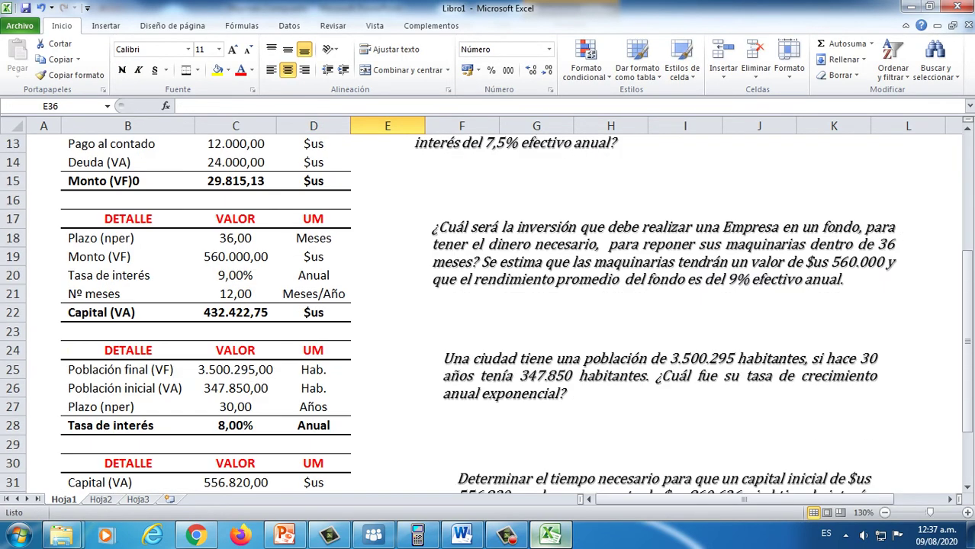
scroll(489, 305, "down", 4)
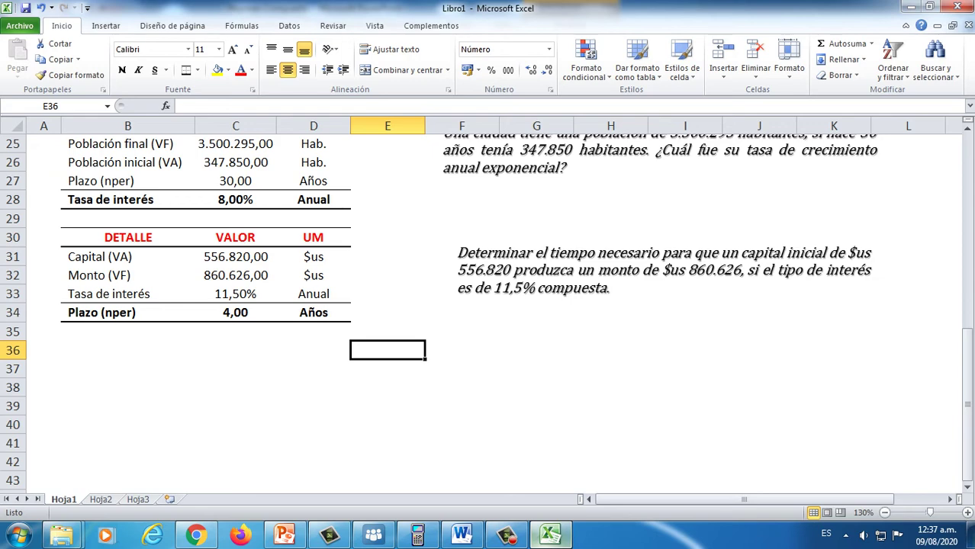